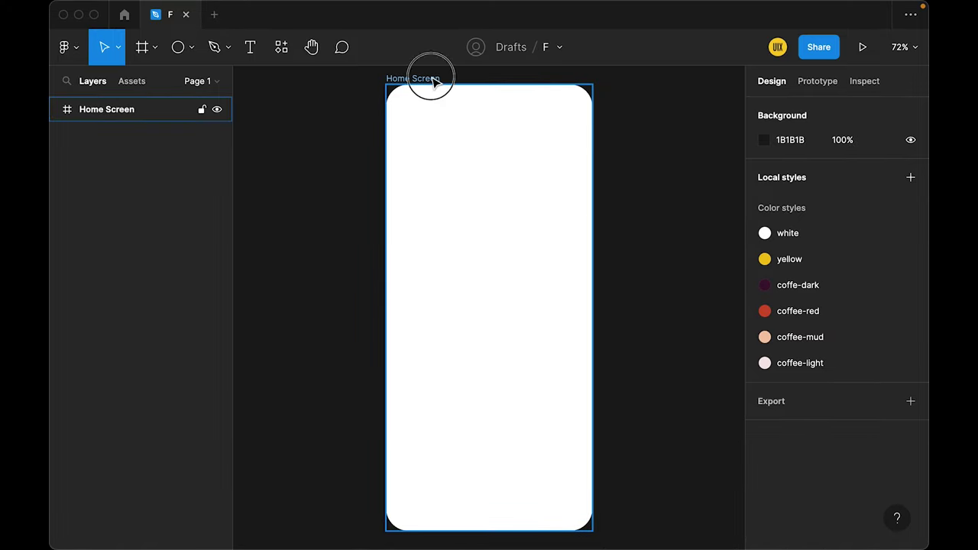
# - Give the Home Screen frame a single-column layout grid with 24 px side margins
pyautogui.click(433, 78)
pyautogui.click(910, 320)
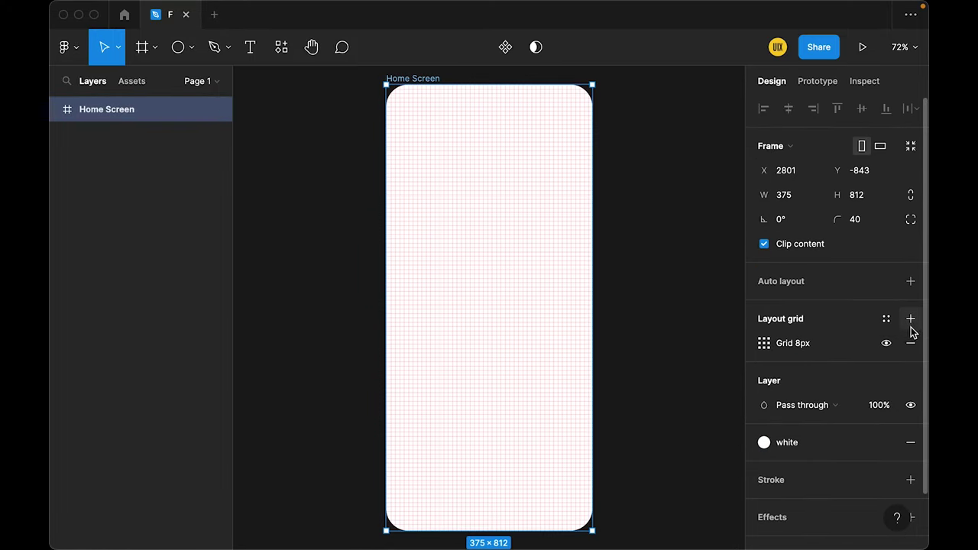
pyautogui.click(763, 343)
pyautogui.click(623, 344)
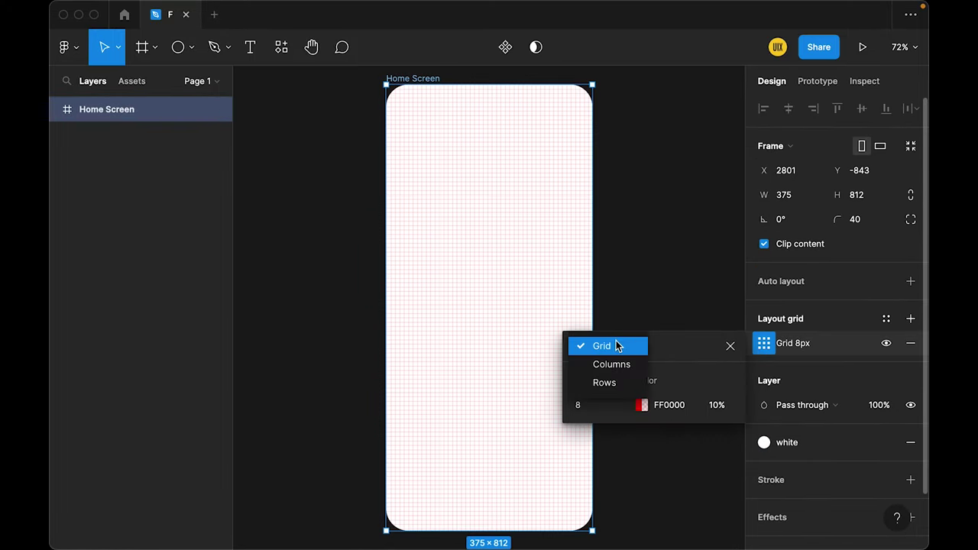
pyautogui.click(623, 365)
pyautogui.press('Tab')
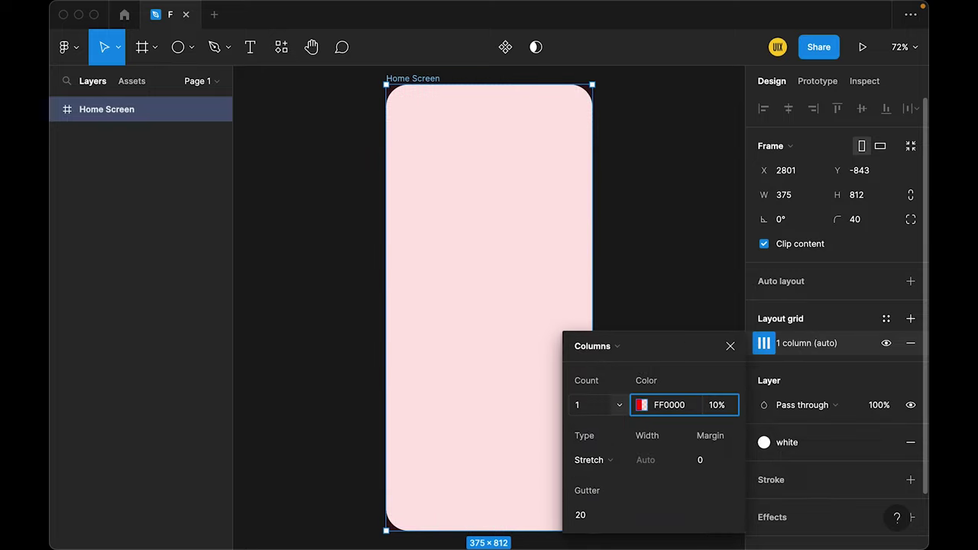
pyautogui.click(702, 462)
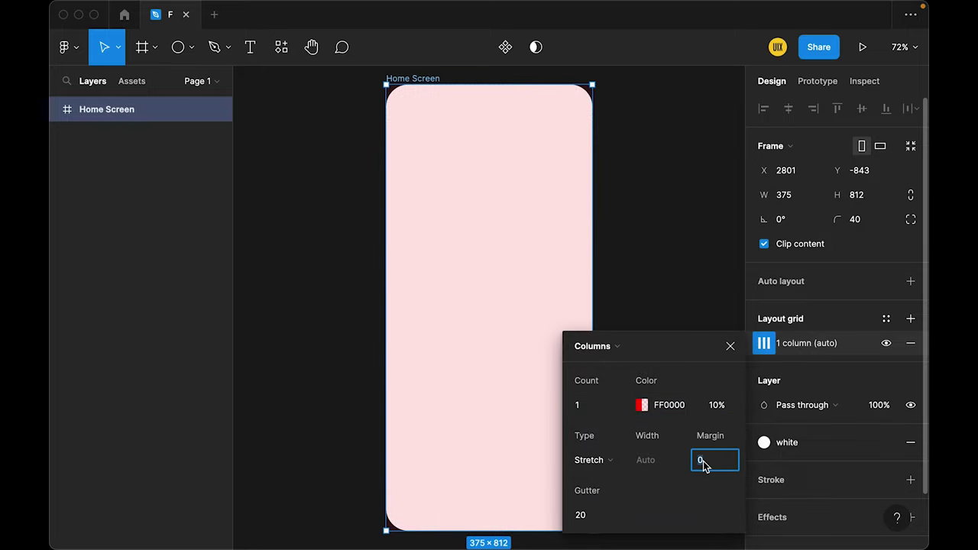
pyautogui.write('24')
pyautogui.press('Return')
pyautogui.click(729, 346)
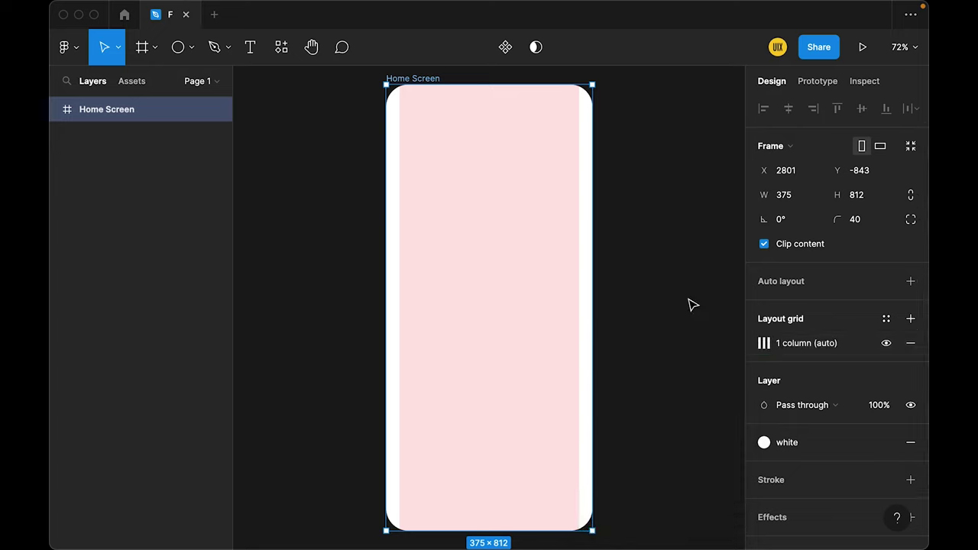
# - Fill the Home Screen frame with the coffee-light colour style
pyautogui.click(593, 253)
pyautogui.click(433, 81)
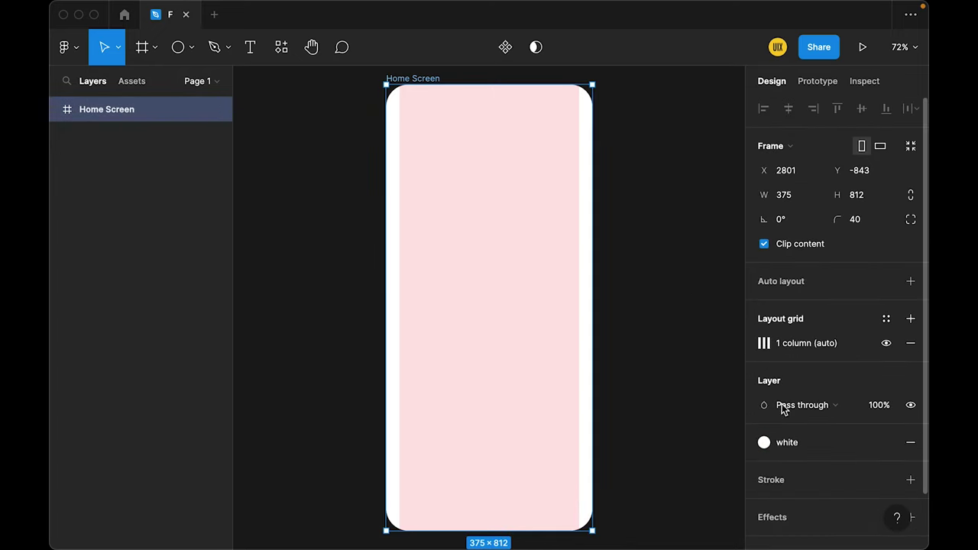
pyautogui.click(764, 443)
pyautogui.click(897, 406)
pyautogui.click(716, 280)
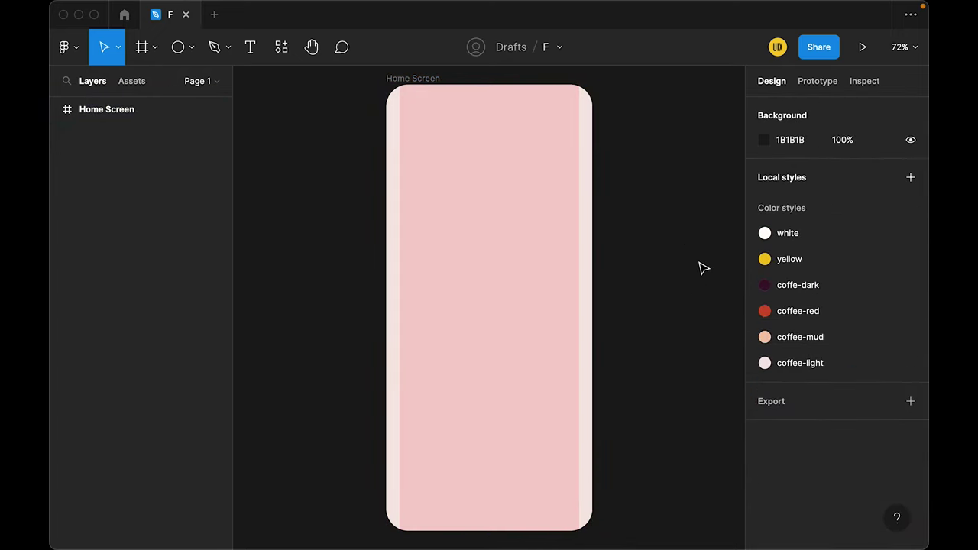
# - Paste the menu icon and add the StarCoffee title beside it
pyautogui.hotkey('ctrl', 'v')
pyautogui.press('t')
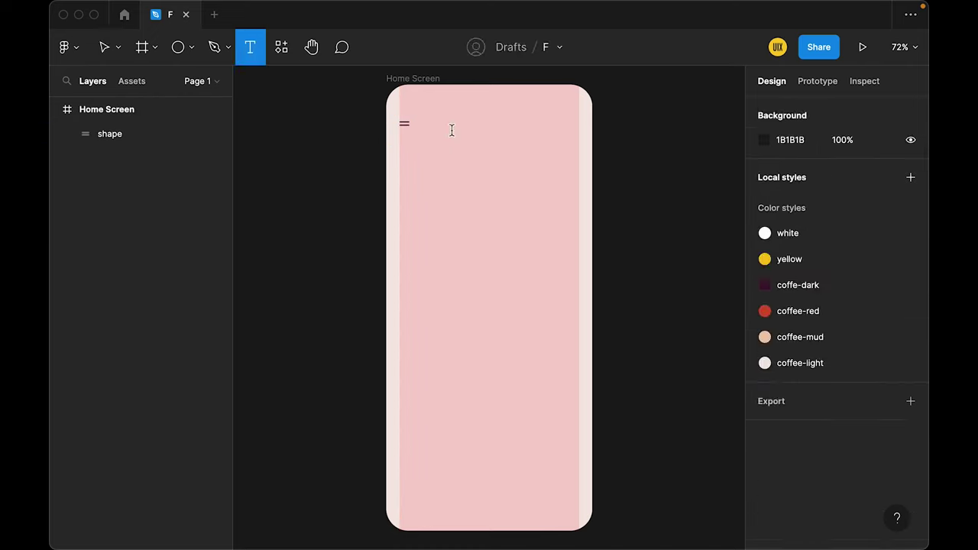
pyautogui.click(452, 131)
pyautogui.write('StarCoffee')
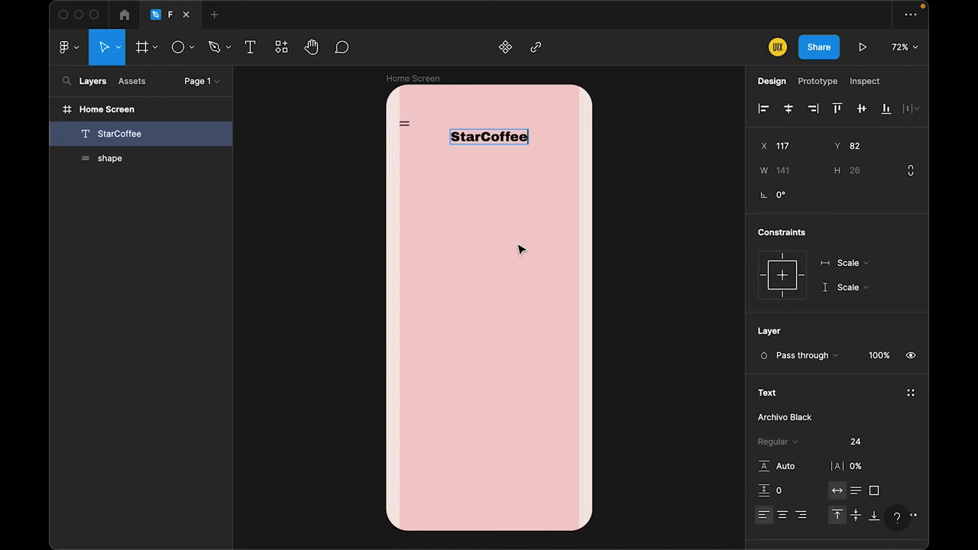
pyautogui.press('Escape')
pyautogui.moveTo(489, 138); pyautogui.dragTo(481, 124)
pyautogui.click(809, 418)
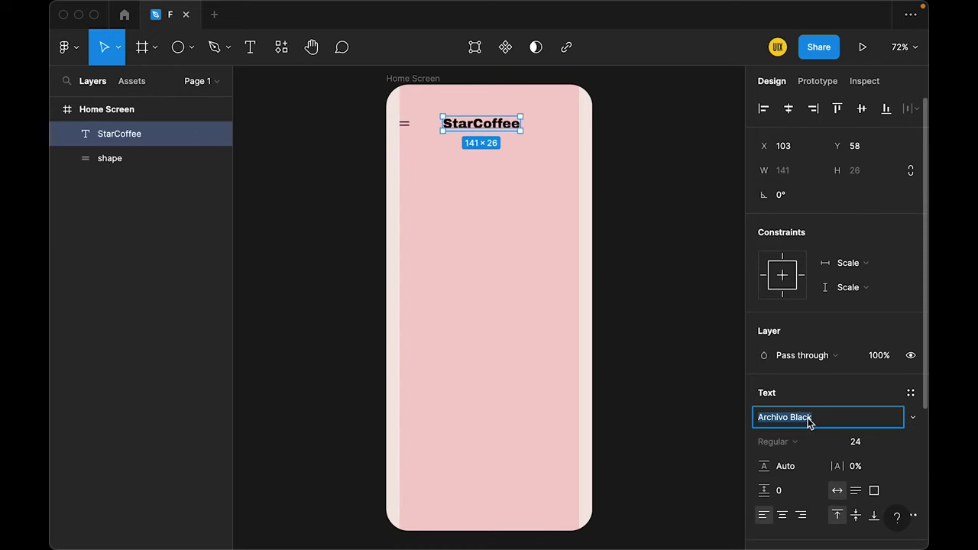
pyautogui.click(527, 334)
# - Paste the search icon and move it up beside the title
pyautogui.hotkey('ctrl', 'v')
pyautogui.click(497, 323)
pyautogui.moveTo(491, 309); pyautogui.dragTo(544, 197)
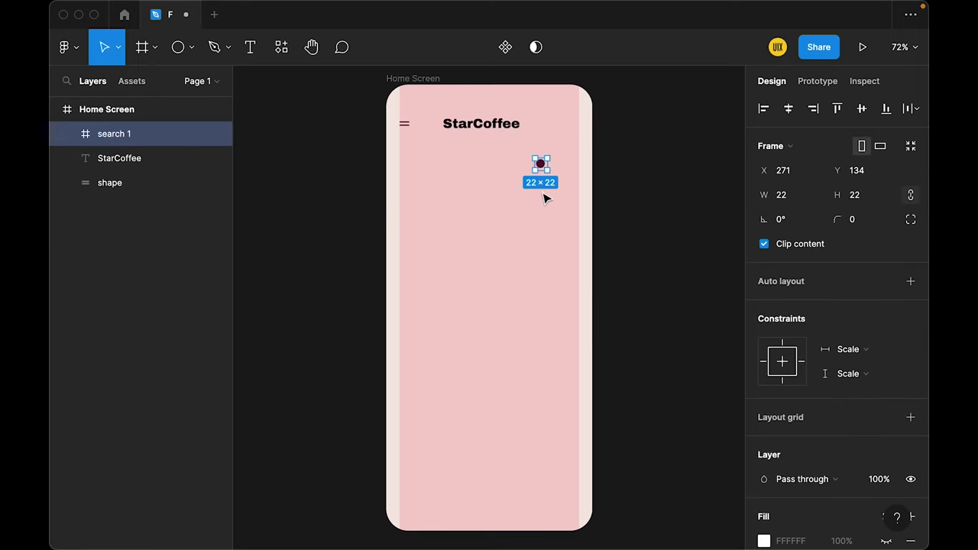
pyautogui.click(244, 125)
# - Draw a 40×40 circle and place it at the header's top right
pyautogui.click(181, 47)
pyautogui.click(478, 222)
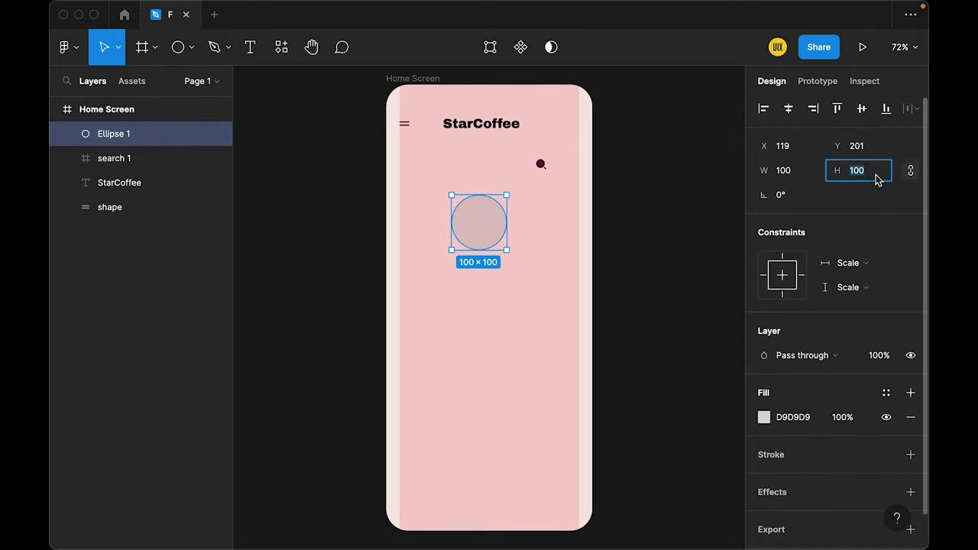
pyautogui.press('Return')
pyautogui.click(557, 284)
pyautogui.moveTo(460, 203); pyautogui.dragTo(566, 130)
pyautogui.click(565, 190)
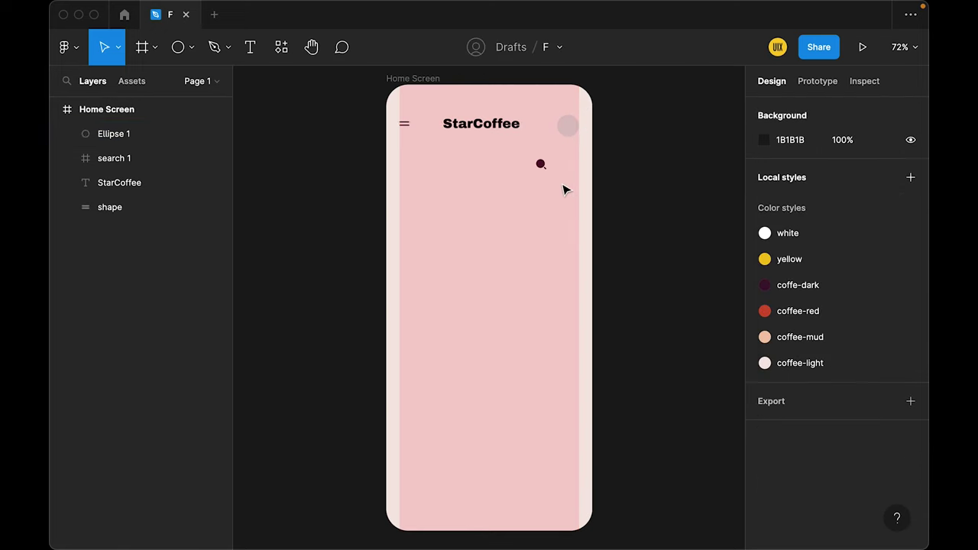
# - Bring the search icon in front of the circle and centre it inside
pyautogui.rightClick(543, 167)
pyautogui.click(581, 184)
pyautogui.moveTo(548, 162); pyautogui.dragTo(568, 127)
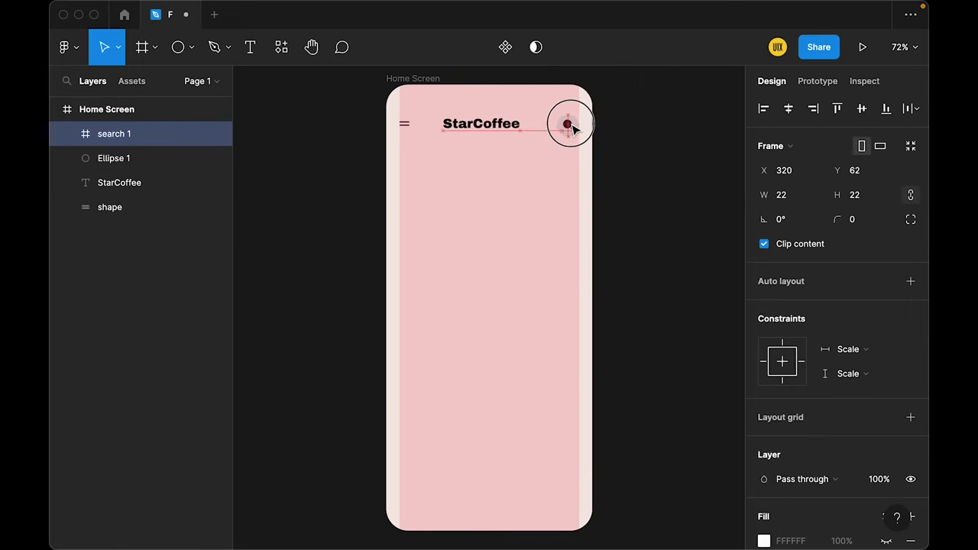
pyautogui.click(563, 175)
# - Align the four header items on one vertical centre
pyautogui.moveTo(396, 111); pyautogui.dragTo(574, 148)
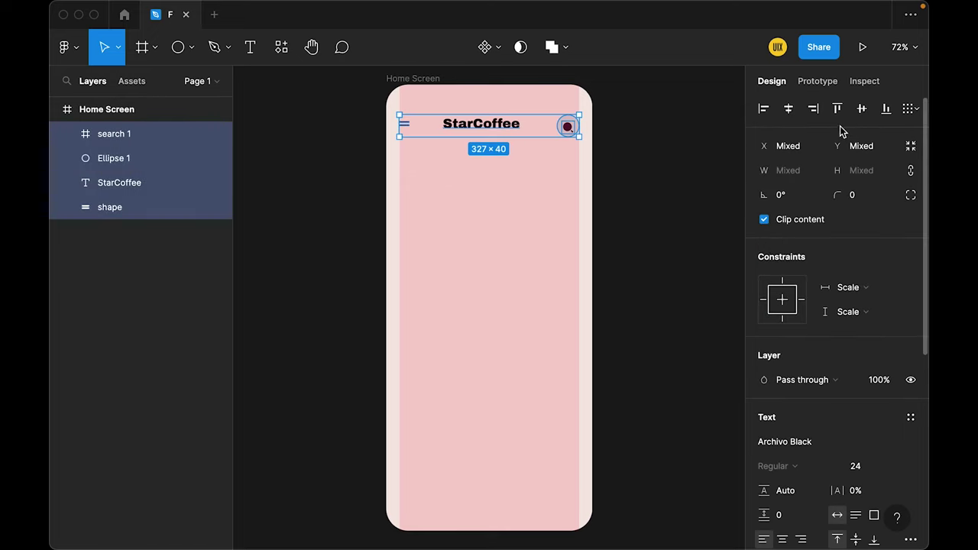
pyautogui.click(861, 108)
pyautogui.moveTo(550, 110); pyautogui.dragTo(587, 151)
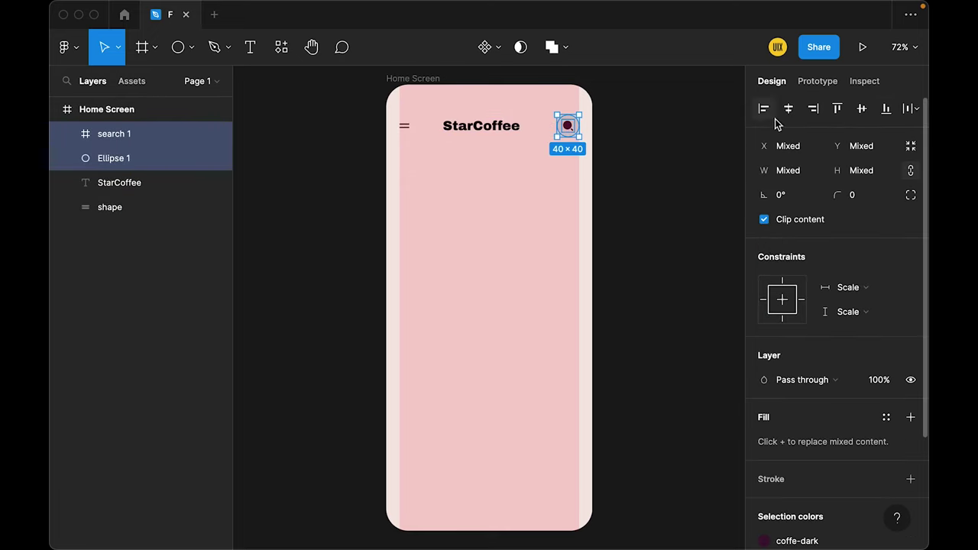
pyautogui.click(710, 186)
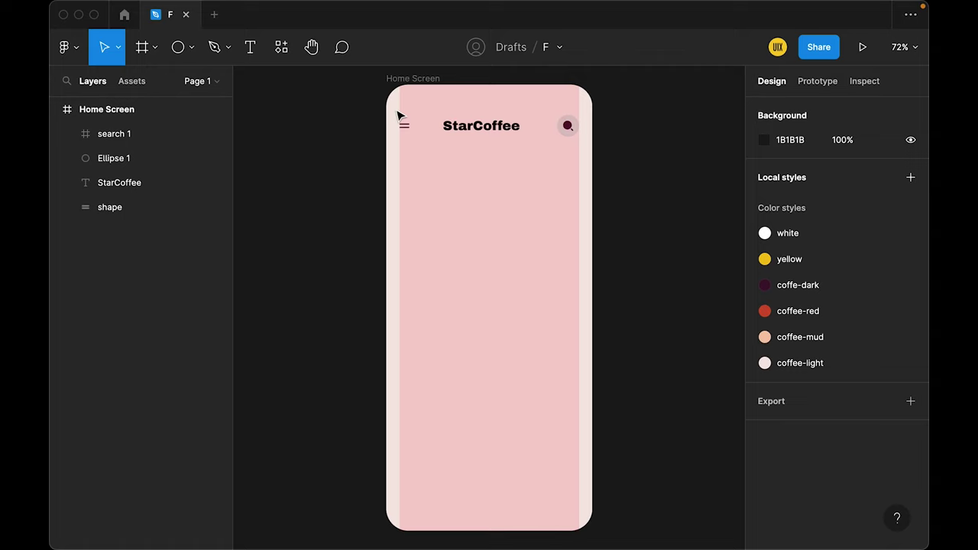
# - Replace the header's black and grey selection colours with coffe-dark
pyautogui.moveTo(397, 115); pyautogui.dragTo(578, 148)
pyautogui.scroll(-1, 894, 339)
pyautogui.scroll(-5, 890, 347)
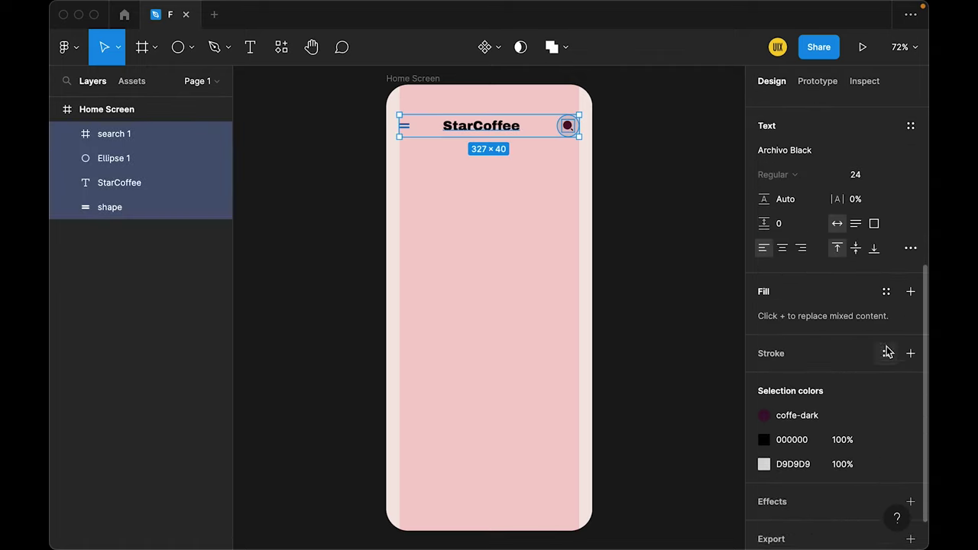
pyautogui.scroll(-1, 886, 352)
pyautogui.click(765, 370)
pyautogui.press('Escape')
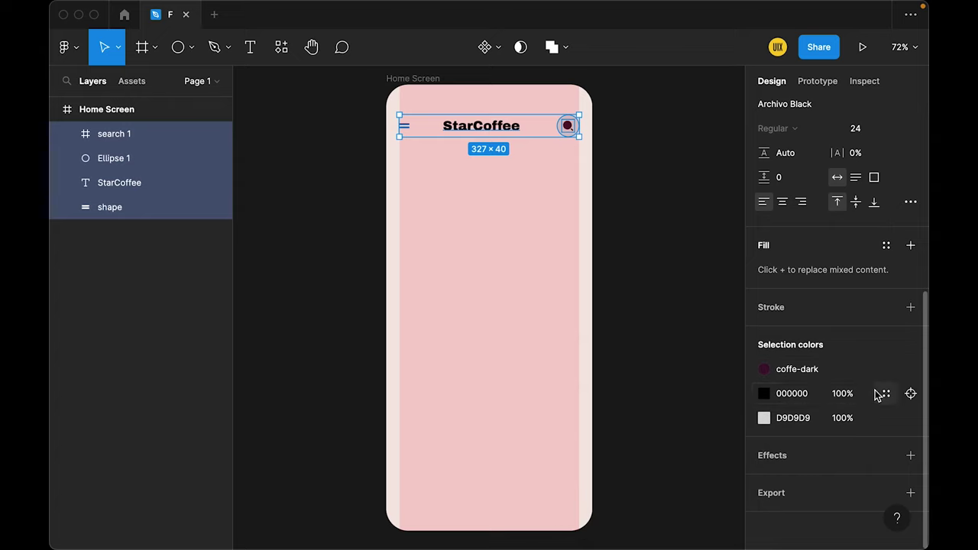
pyautogui.click(764, 394)
pyautogui.click(662, 401)
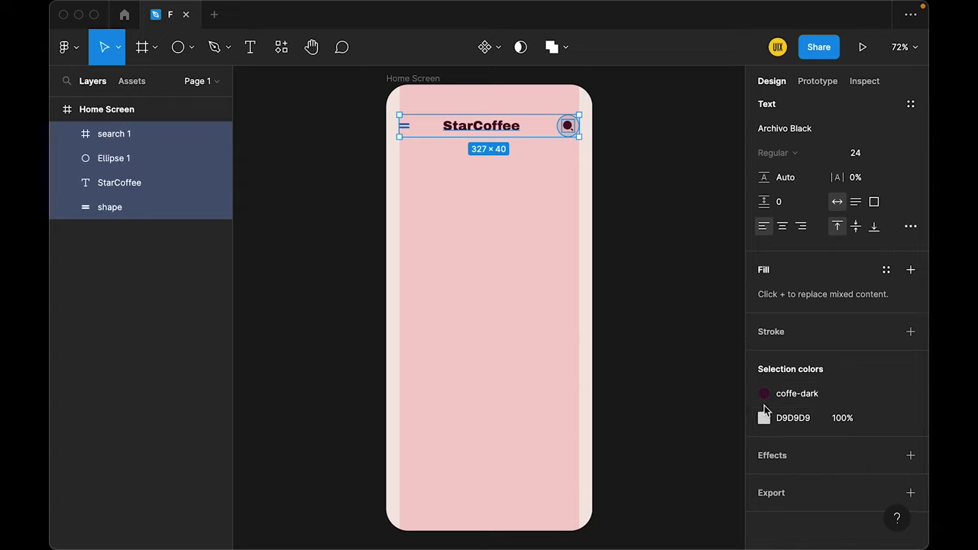
pyautogui.click(886, 417)
pyautogui.click(650, 397)
# - Detach the circle's fill style and set it to 10% opacity
pyautogui.click(528, 226)
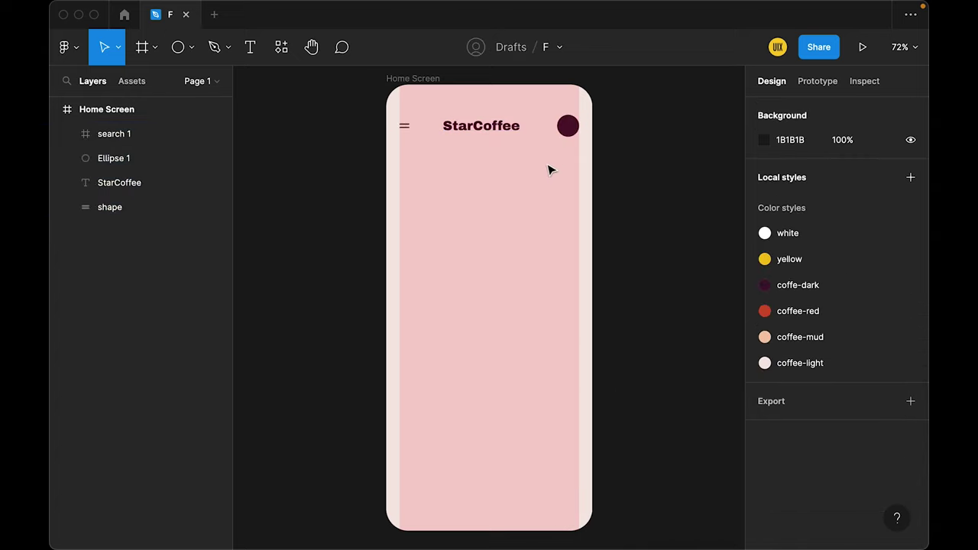
pyautogui.click(568, 125)
pyautogui.click(884, 394)
pyautogui.click(858, 418)
pyautogui.write('10')
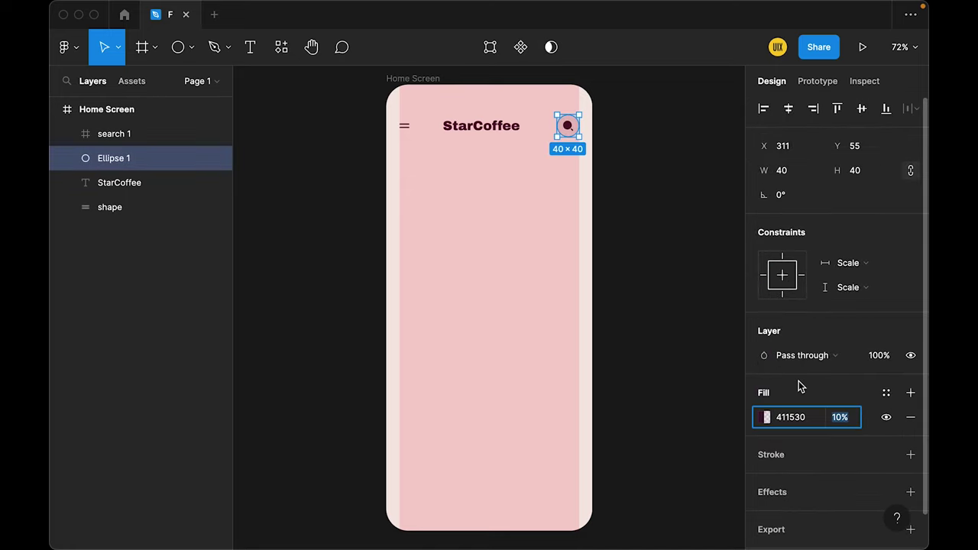
pyautogui.click(502, 269)
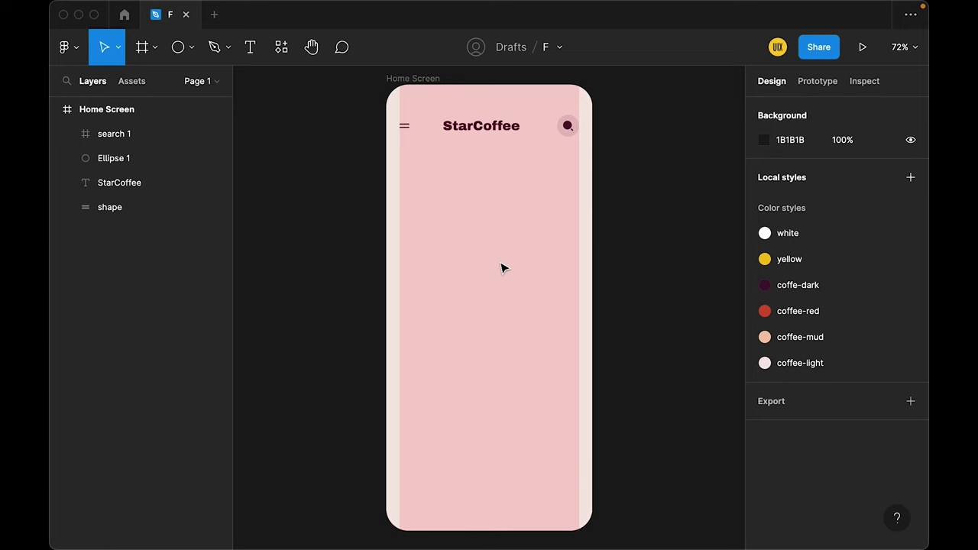
# - Add a 'Welcome,' greeting text with the user's name, set in Poppins
pyautogui.press('t')
pyautogui.click(426, 173)
pyautogui.write('Welcome, Amanda')
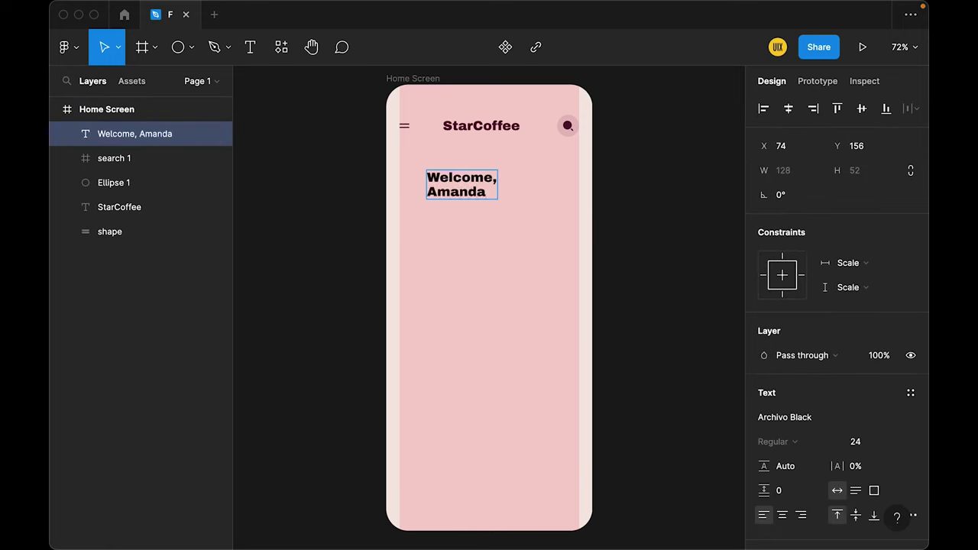
pyautogui.write(' Smith')
pyautogui.press('Escape')
pyautogui.click(786, 421)
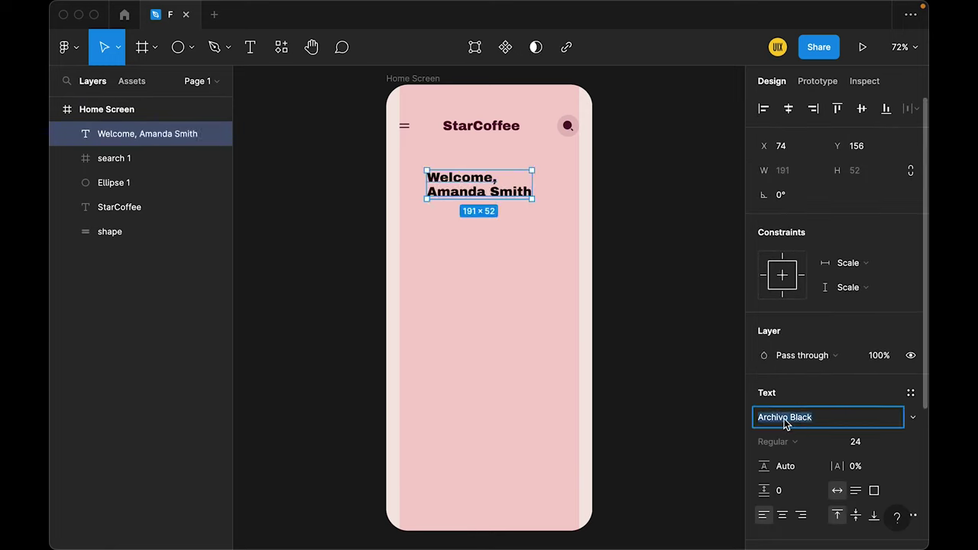
pyautogui.write('Pop')
pyautogui.press('Return')
pyautogui.click(648, 356)
# - Make the word 'Welcome,' size 14
pyautogui.click(451, 184)
pyautogui.doubleClick(451, 184)
pyautogui.click(451, 184)
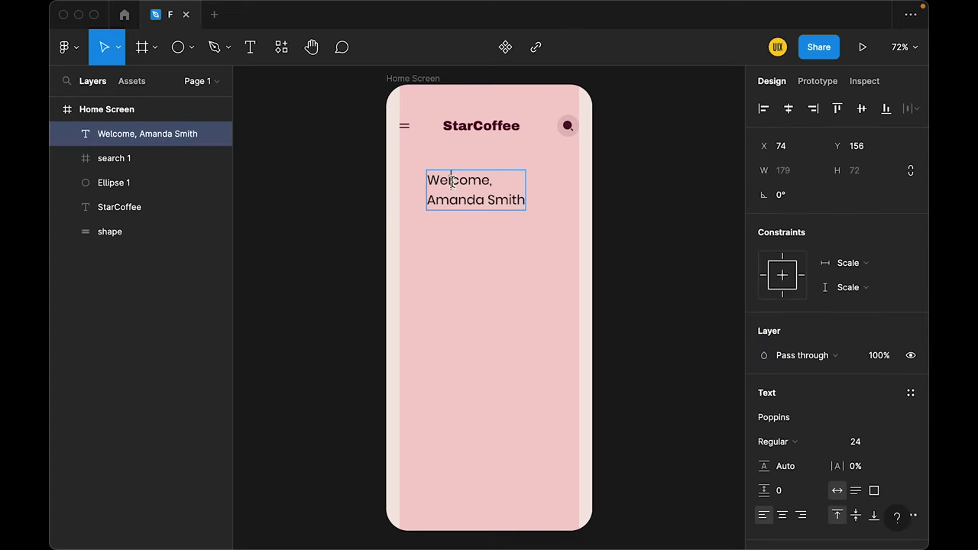
pyautogui.moveTo(495, 180); pyautogui.dragTo(393, 183)
pyautogui.click(855, 445)
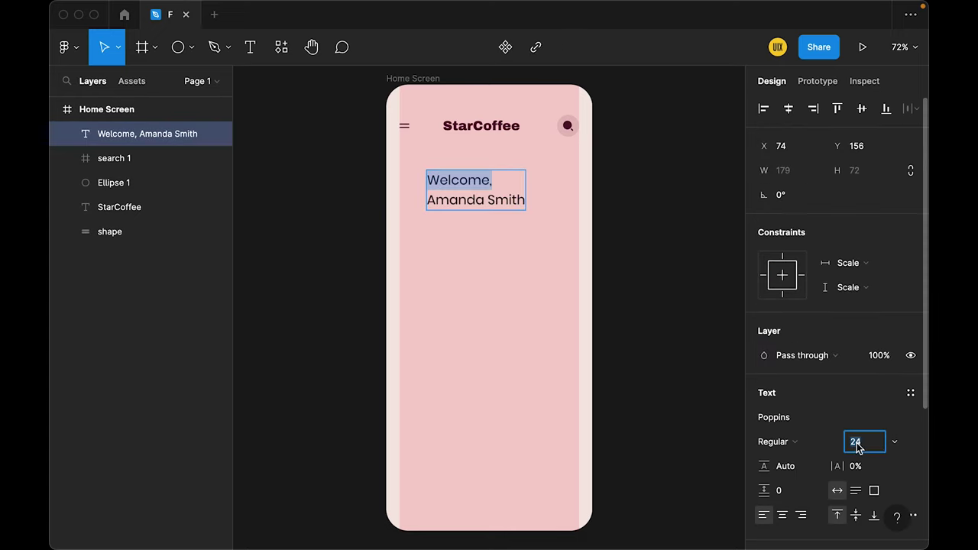
pyautogui.write('14')
pyautogui.press('Return')
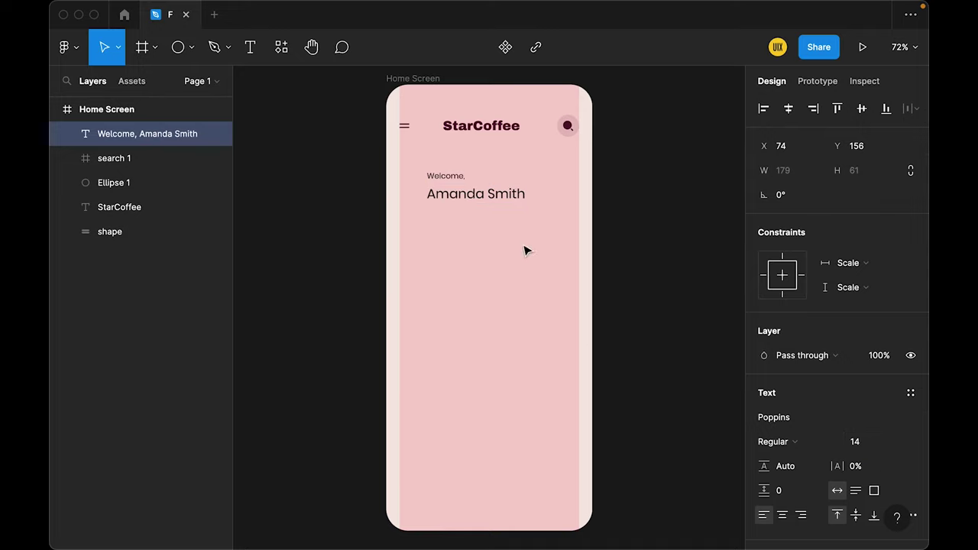
# - Make the name line bold and set the greeting's line height to 32
pyautogui.tripleClick(501, 194)
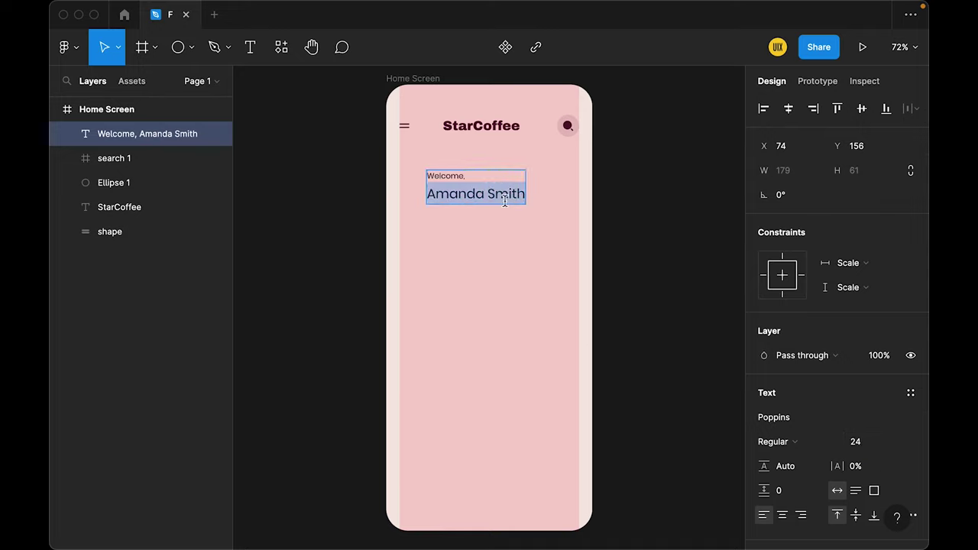
pyautogui.click(773, 441)
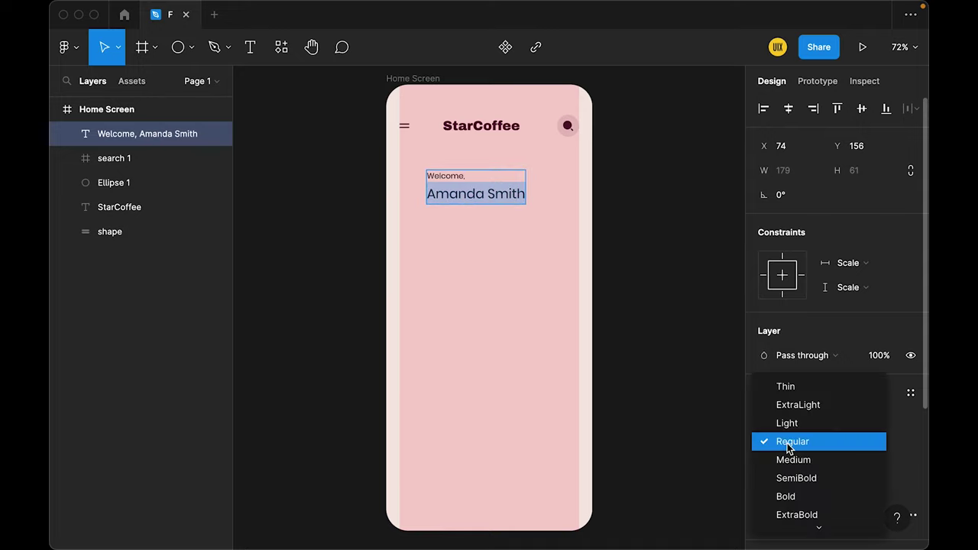
pyautogui.click(811, 496)
pyautogui.click(466, 195)
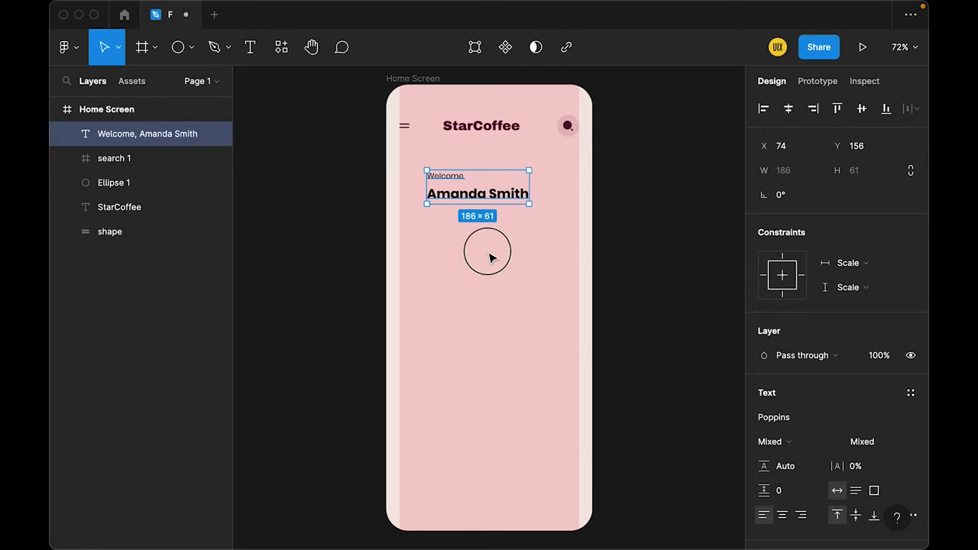
pyautogui.click(793, 472)
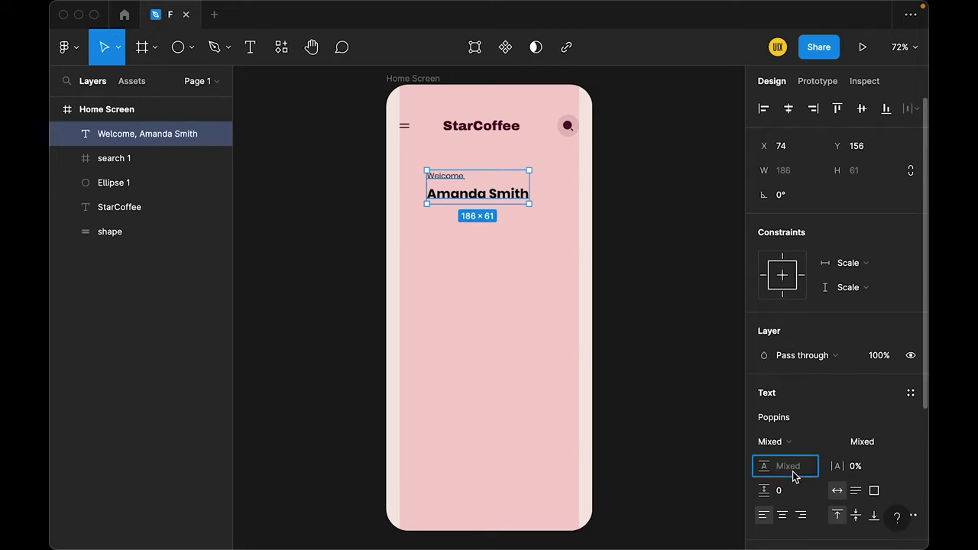
pyautogui.write('32')
pyautogui.press('Return')
# - Move the greeting under the header and colour it coffee-dark
pyautogui.click(447, 323)
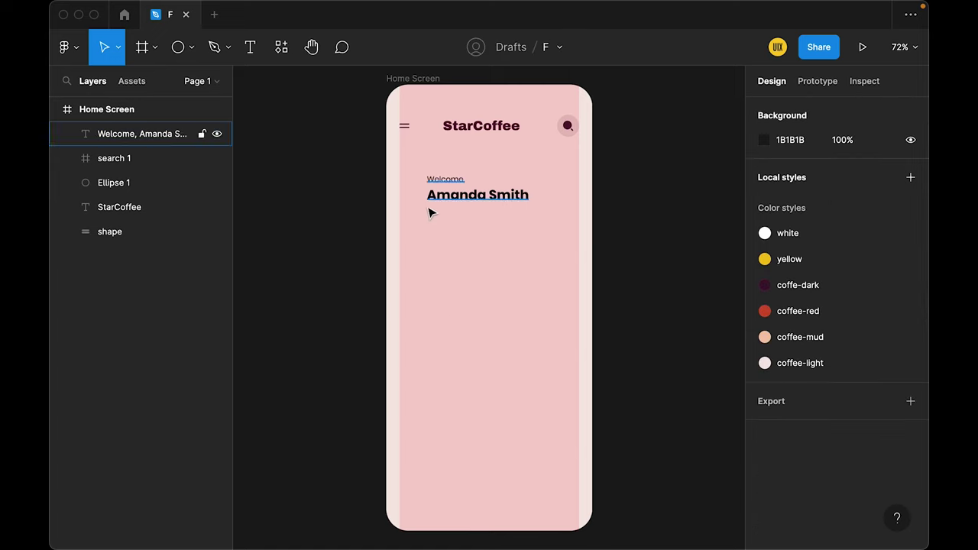
pyautogui.moveTo(436, 203); pyautogui.dragTo(408, 174)
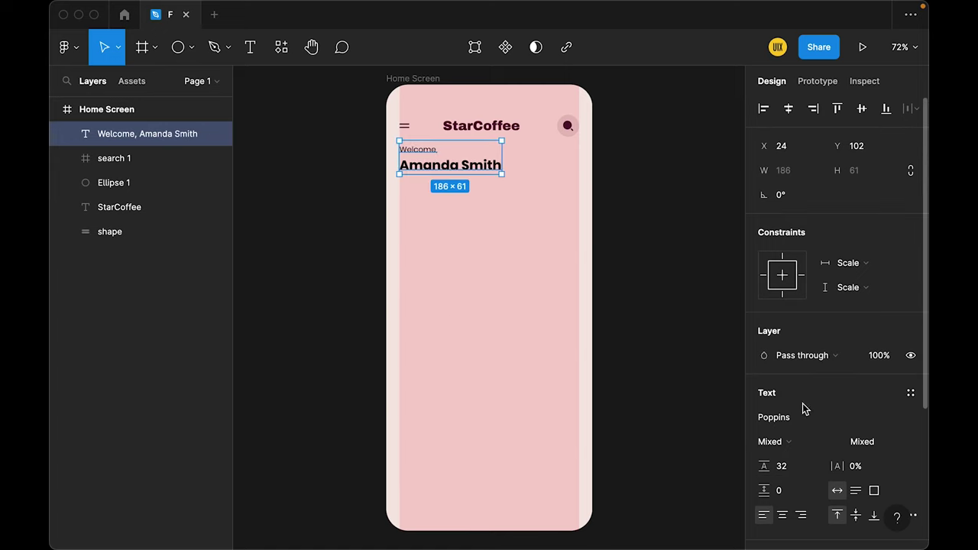
pyautogui.scroll(-2, 809, 413)
pyautogui.scroll(-2, 823, 420)
pyautogui.click(886, 464)
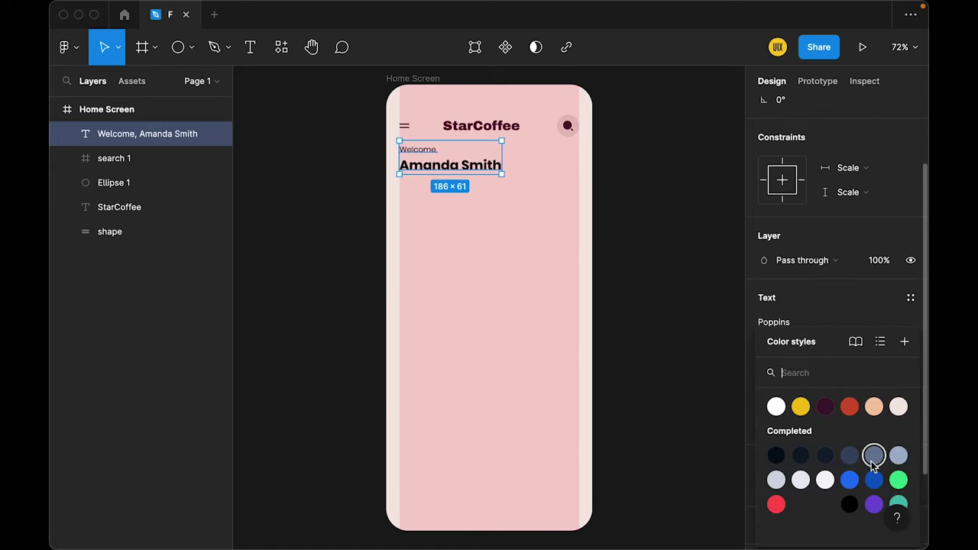
pyautogui.click(825, 407)
pyautogui.click(667, 387)
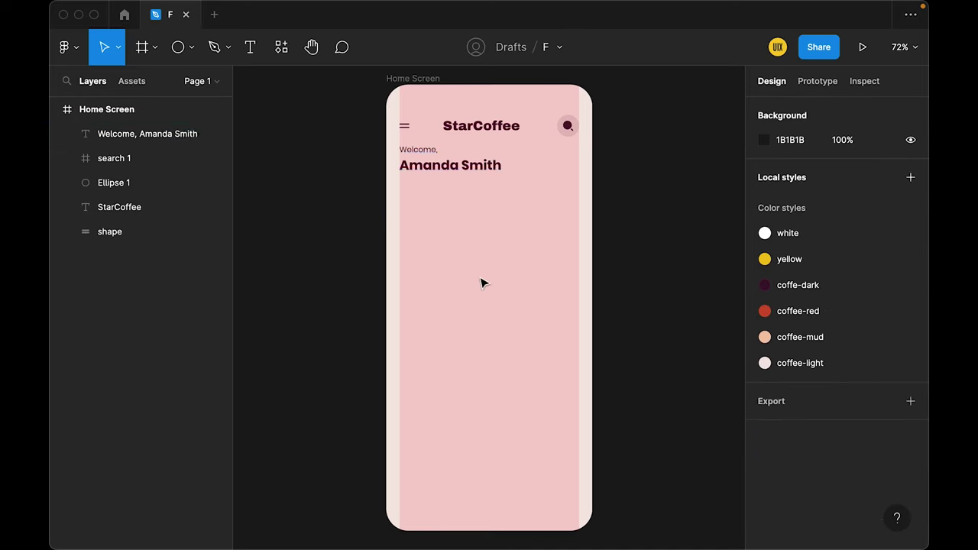
# - Colour 'Welcome,' red and nudge the greeting 16 px down
pyautogui.doubleClick(429, 153)
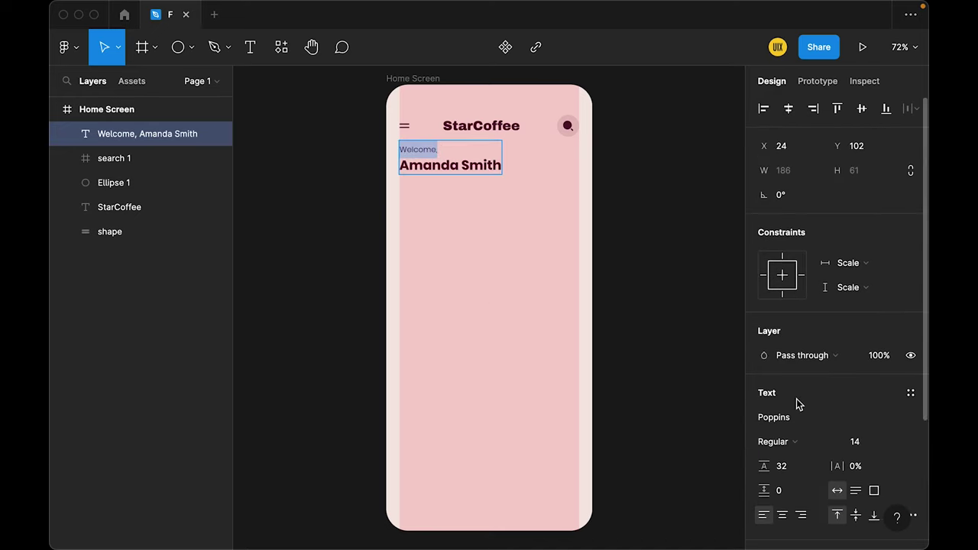
pyautogui.scroll(-3, 803, 412)
pyautogui.click(812, 435)
pyautogui.click(849, 406)
pyautogui.press('Escape')
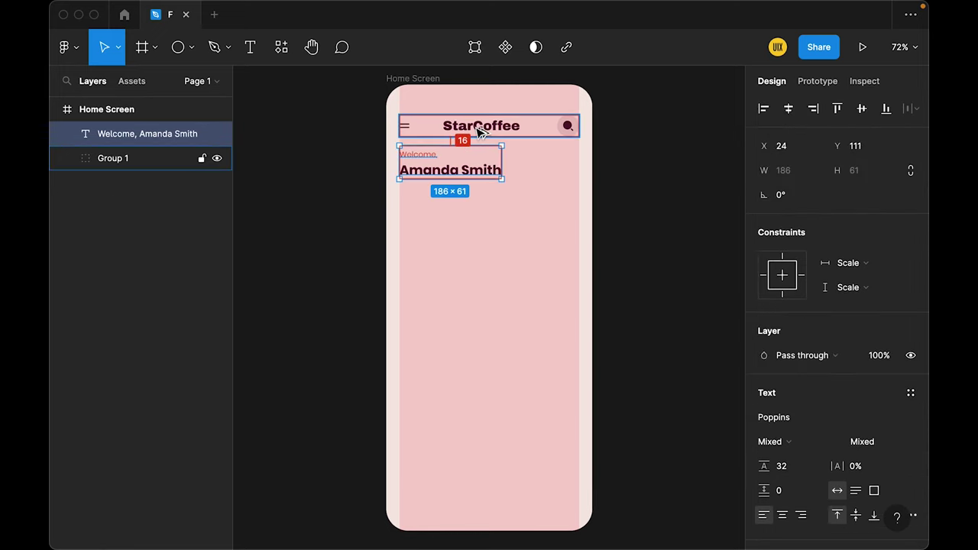
pyautogui.press('Down')
pyautogui.press('Down')
pyautogui.press('Down')
pyautogui.press('Down')
pyautogui.press('Down')
pyautogui.press('Down')
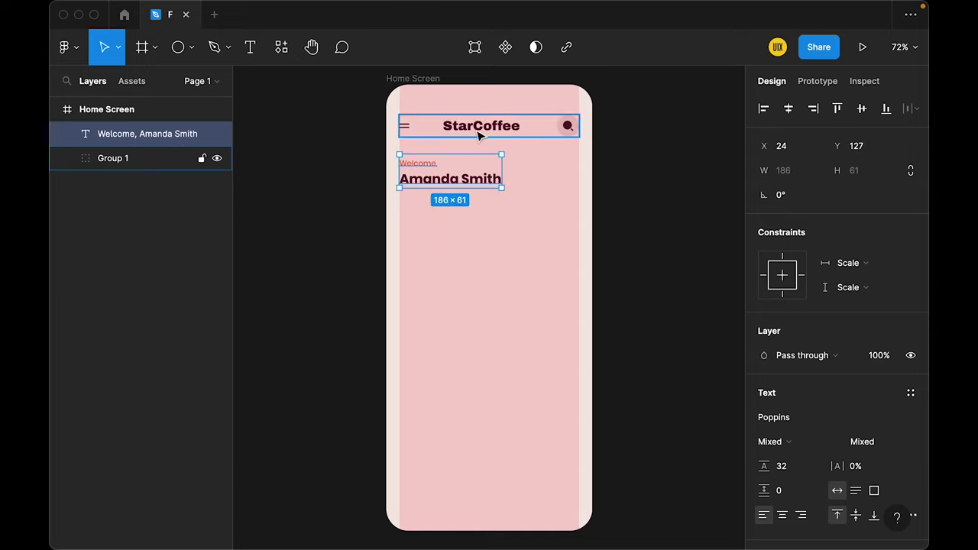
pyautogui.press('Escape')
# - Draw a 56×600 rectangle along the left edge, bottom-aligned with the screen
pyautogui.click(192, 47)
pyautogui.click(184, 83)
pyautogui.moveTo(386, 204); pyautogui.dragTo(434, 530)
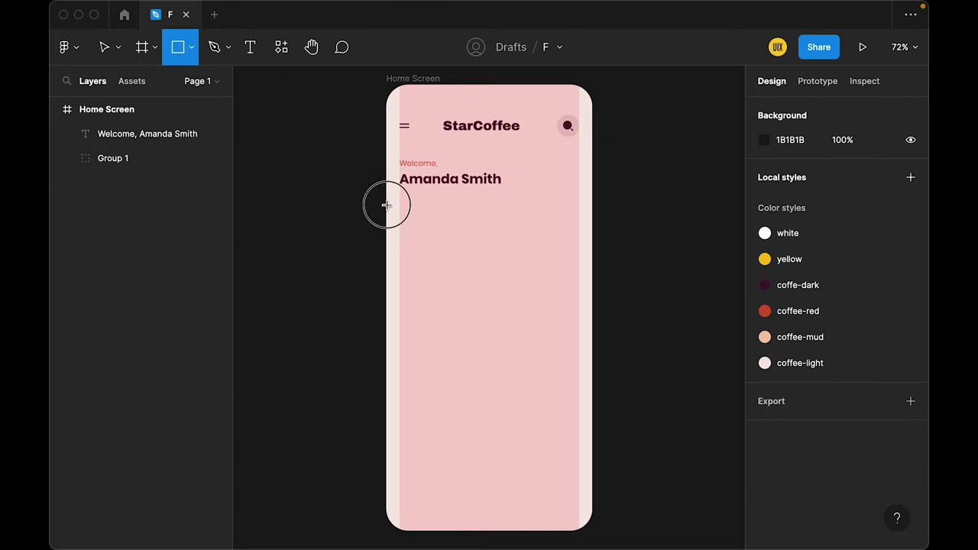
pyautogui.click(514, 410)
pyautogui.click(421, 303)
pyautogui.click(806, 175)
pyautogui.press('Tab')
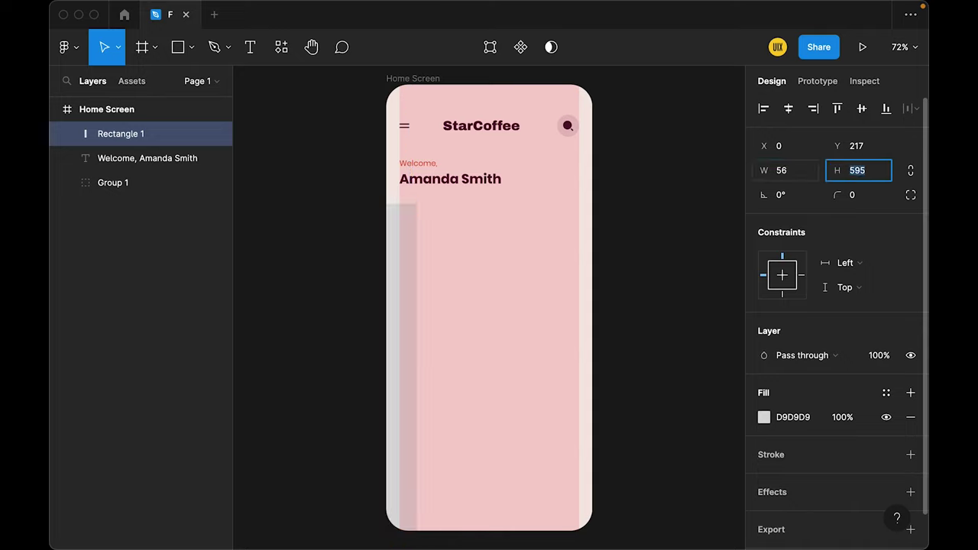
pyautogui.write('00')
pyautogui.press('Return')
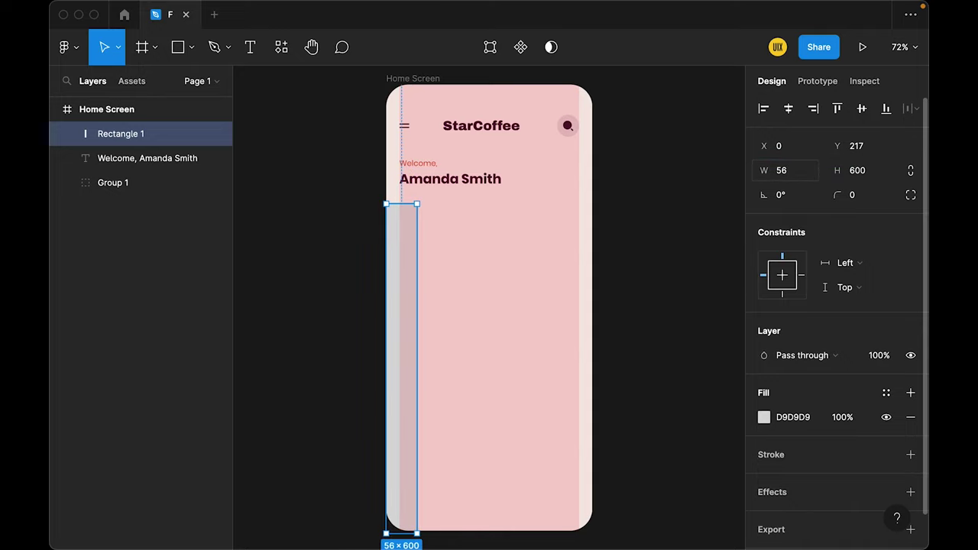
pyautogui.click(886, 109)
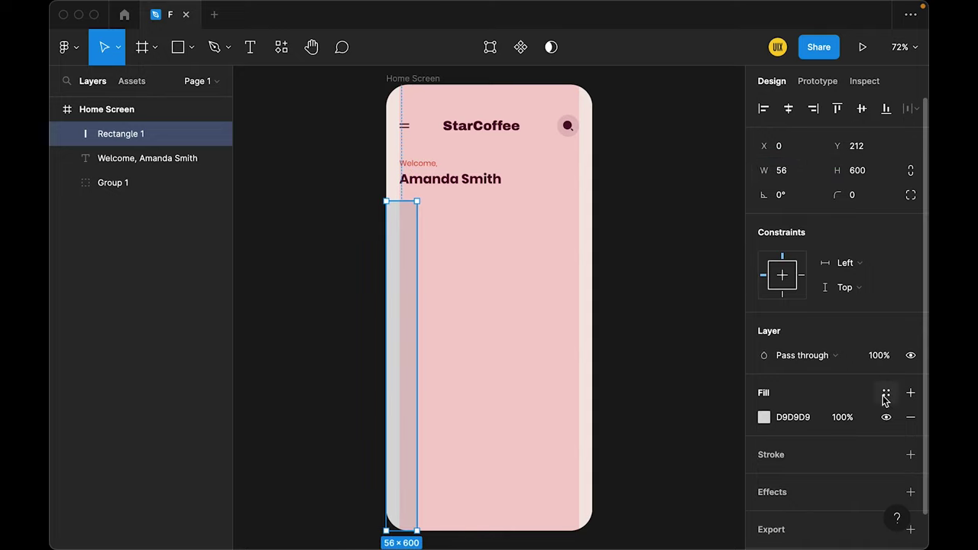
# - Fill the bar coffee-red and give its top-right corner a 40 radius
pyautogui.click(884, 395)
pyautogui.click(846, 407)
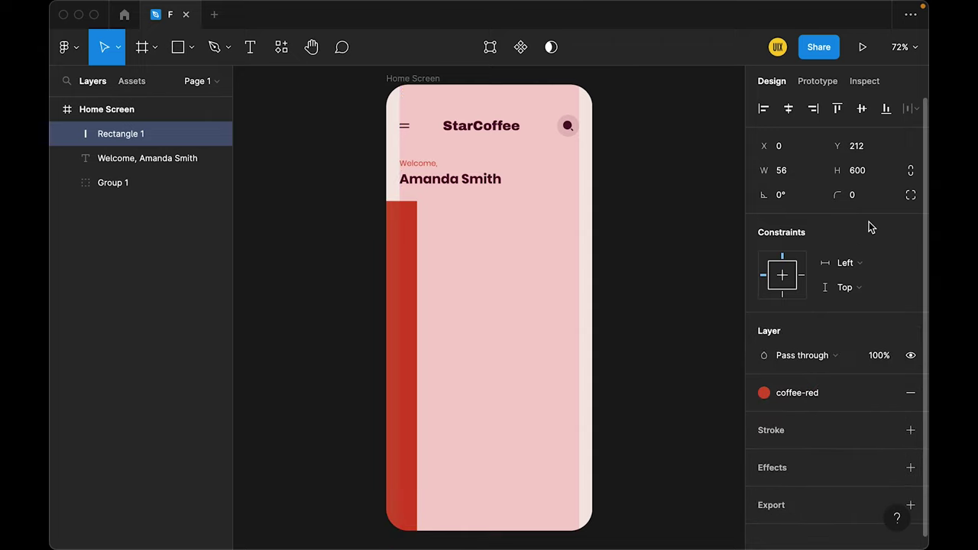
pyautogui.click(910, 195)
pyautogui.click(802, 219)
pyautogui.write('40')
pyautogui.press('Return')
# - Start a new text layer mid-screen for the Bakery label
pyautogui.click(473, 307)
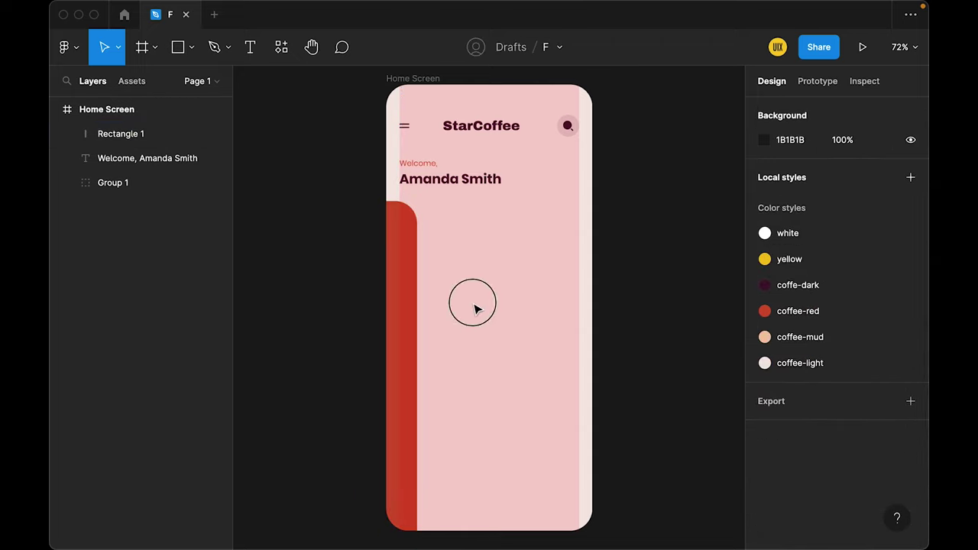
pyautogui.press('t')
pyautogui.click(458, 288)
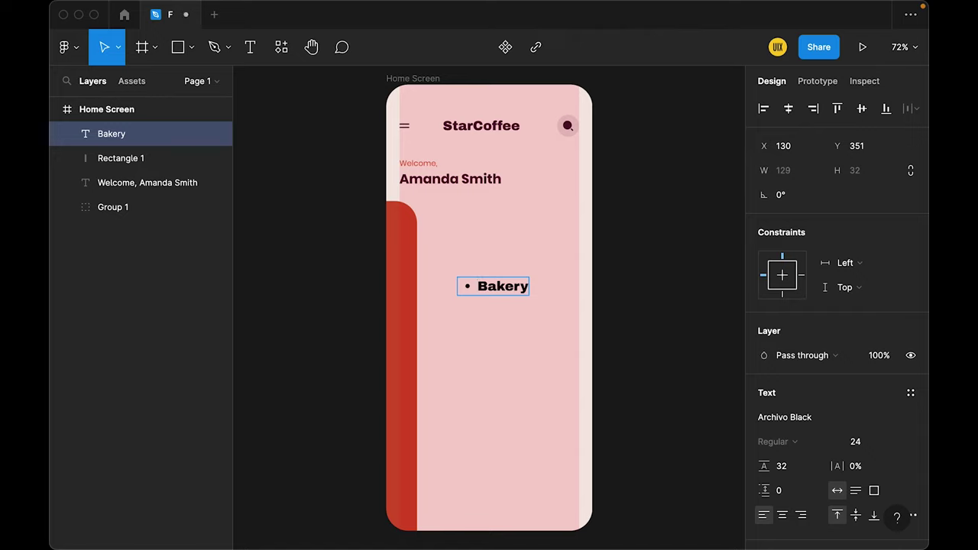
# - Set the '• Bakery' item to 14 px and wrap it in an auto layout frame
pyautogui.press('Escape')
pyautogui.click(867, 444)
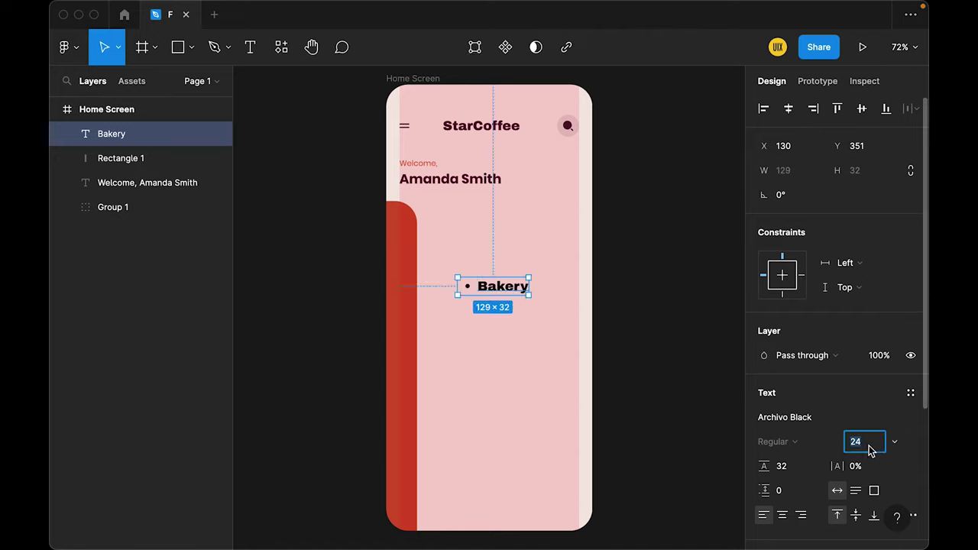
pyautogui.write('14')
pyautogui.press('Return')
pyautogui.click(524, 377)
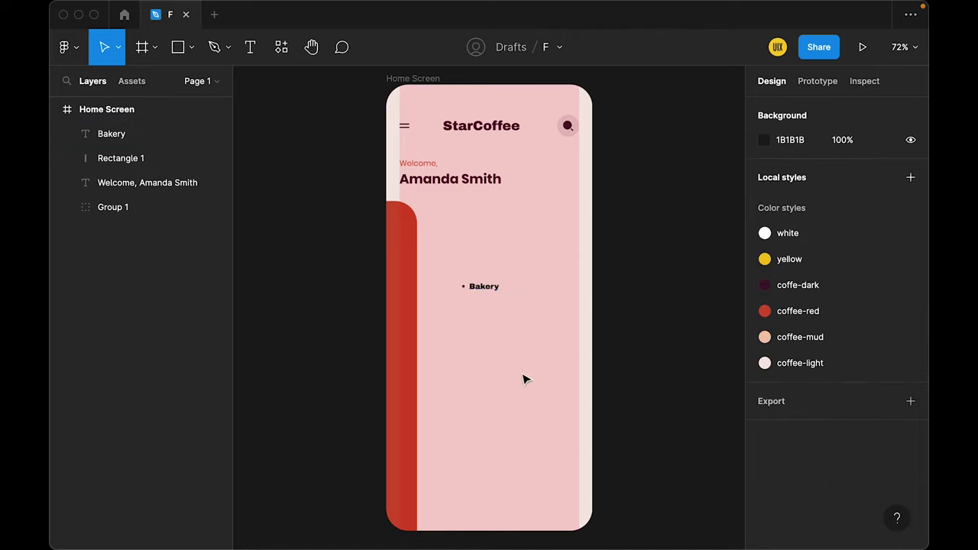
pyautogui.click(478, 289)
pyautogui.hotkey('shift', 'a')
# - Copy Bakery below, stack both items in auto layout, and rename the copy 'Drinks'
pyautogui.moveTo(471, 301); pyautogui.dragTo(474, 334)
pyautogui.keyDown('shift'); pyautogui.click(467, 300); pyautogui.keyUp('shift')
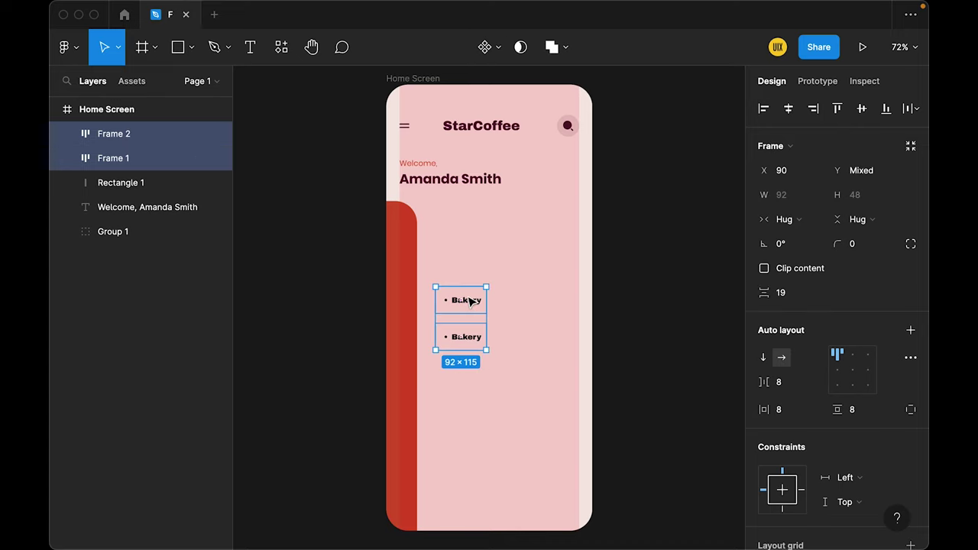
pyautogui.hotkey('shift', 'a')
pyautogui.click(511, 343)
pyautogui.doubleClick(474, 344)
pyautogui.write('Drin')
pyautogui.press('Escape')
# - Duplicate the Drinks item and rename the copy 'Hot Coffees'
pyautogui.click(464, 365)
pyautogui.click(467, 344)
pyautogui.hotkey('ctrl', 'd')
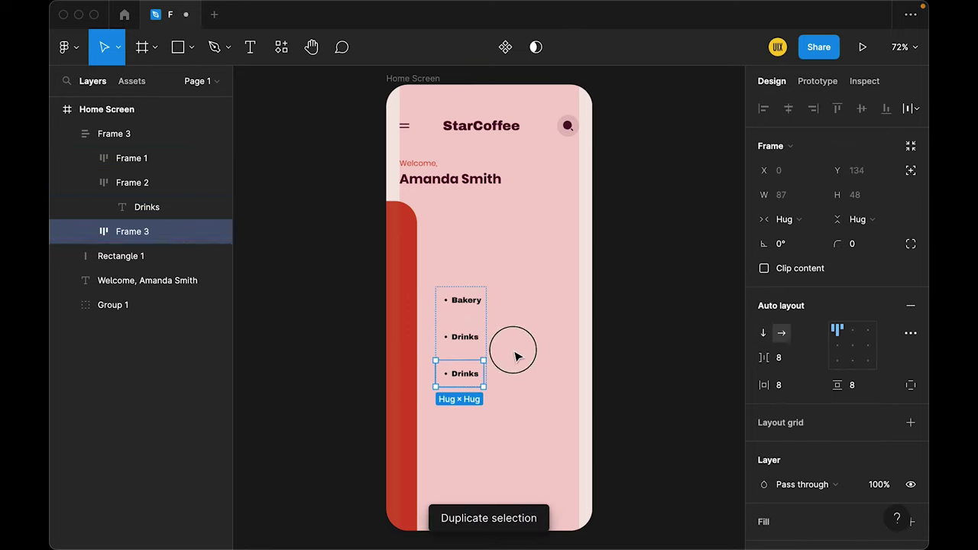
pyautogui.doubleClick(463, 373)
pyautogui.write('Hoti')
pyautogui.write('s')
pyautogui.press('Escape')
pyautogui.press('Escape')
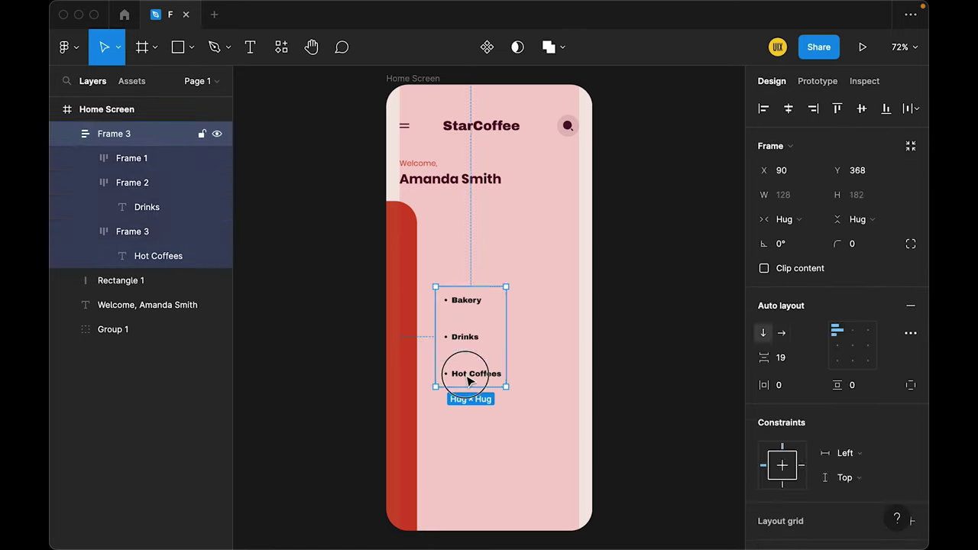
# - Add two more copies named 'Ice Teas' and 'Hot Teas' to the list
pyautogui.hotkey('ctrl', 'd')
pyautogui.doubleClick(469, 410)
pyautogui.write('Ice Teas')
pyautogui.press('Escape')
pyautogui.press('Escape')
pyautogui.hotkey('ctrl', 'd')
pyautogui.doubleClick(469, 447)
pyautogui.write('Hot Teas')
# - Colour the category list with the coffee-mud style and lay it out horizontally
pyautogui.click(501, 386)
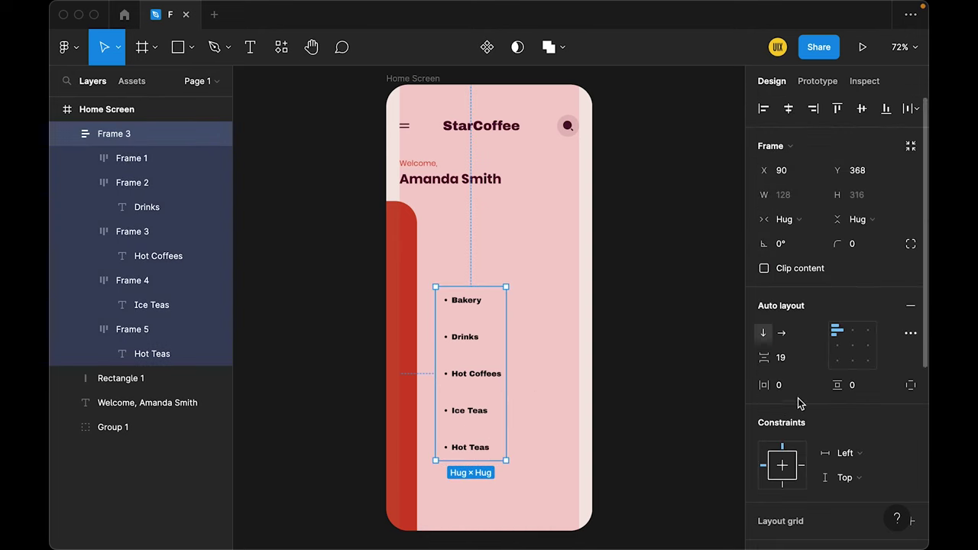
pyautogui.scroll(-5, 794, 401)
pyautogui.scroll(-3, 855, 417)
pyautogui.click(885, 422)
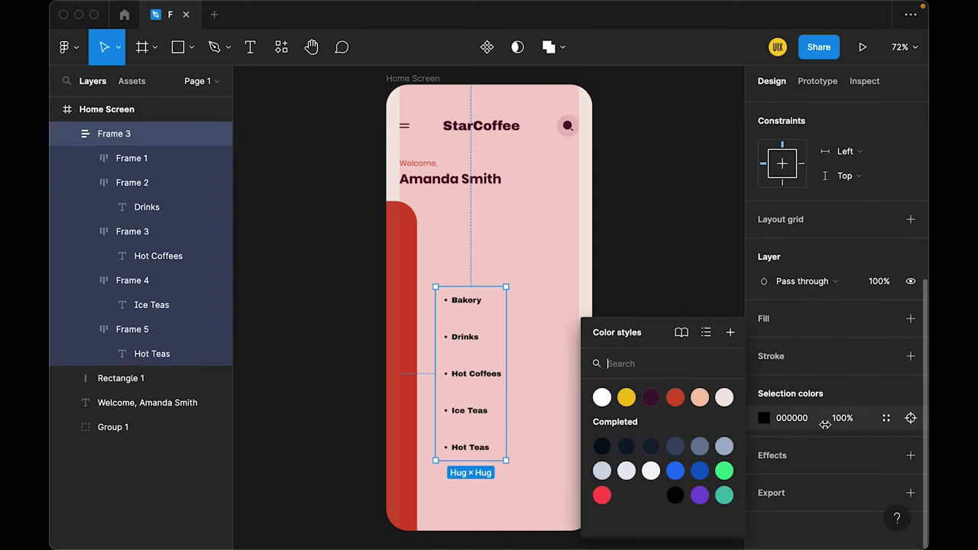
pyautogui.click(699, 396)
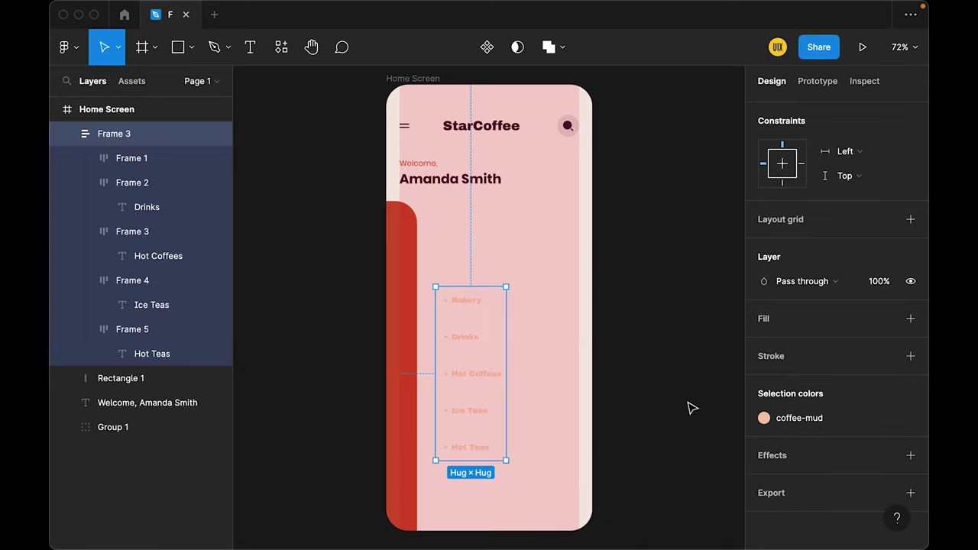
pyautogui.click(486, 374)
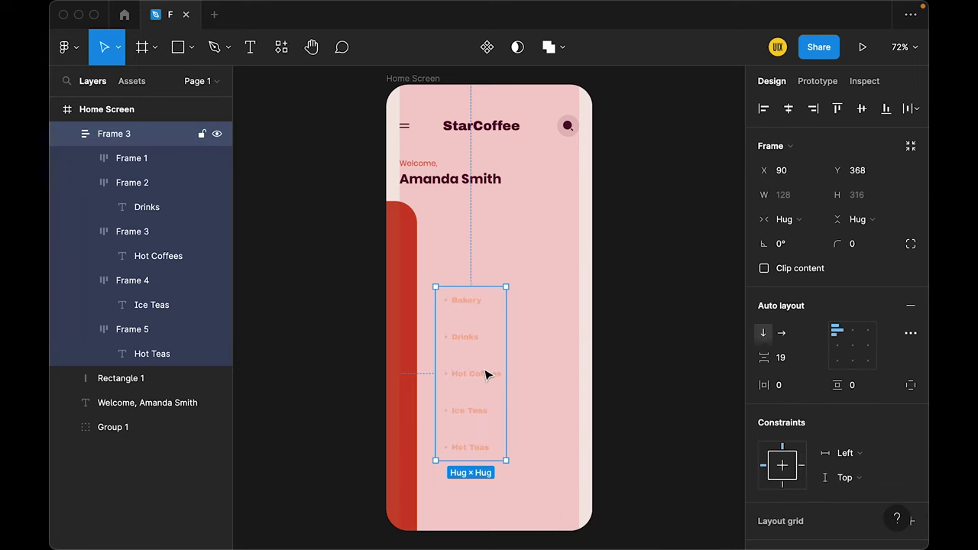
pyautogui.click(782, 333)
pyautogui.click(473, 336)
# - Rotate the category list 90° and move it onto the red bar
pyautogui.click(472, 315)
pyautogui.moveTo(432, 322); pyautogui.dragTo(606, 451)
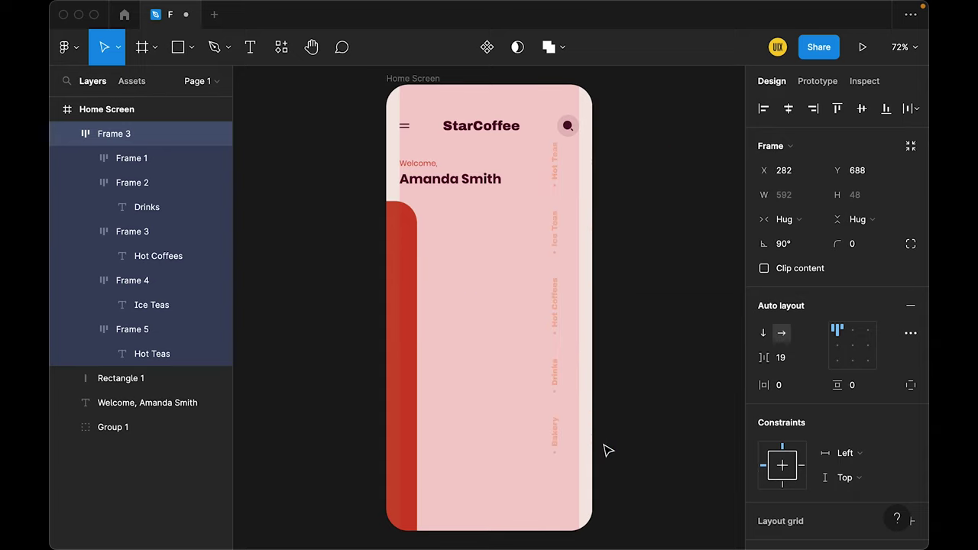
pyautogui.moveTo(565, 308); pyautogui.dragTo(409, 355)
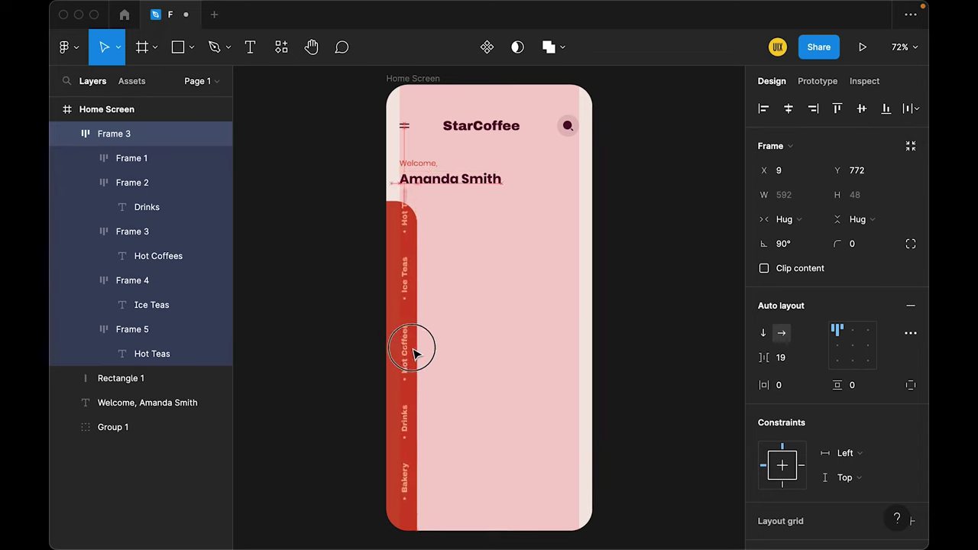
pyautogui.press('Escape')
# - Check the colour style applied to the Hot Coffees label
pyautogui.click(405, 314)
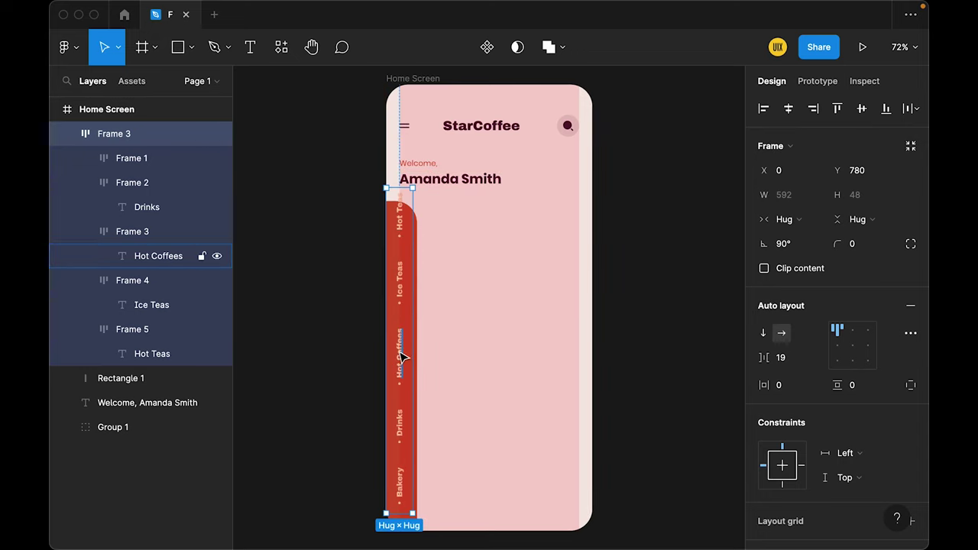
pyautogui.click(402, 356)
pyautogui.scroll(-1, 840, 382)
pyautogui.click(821, 440)
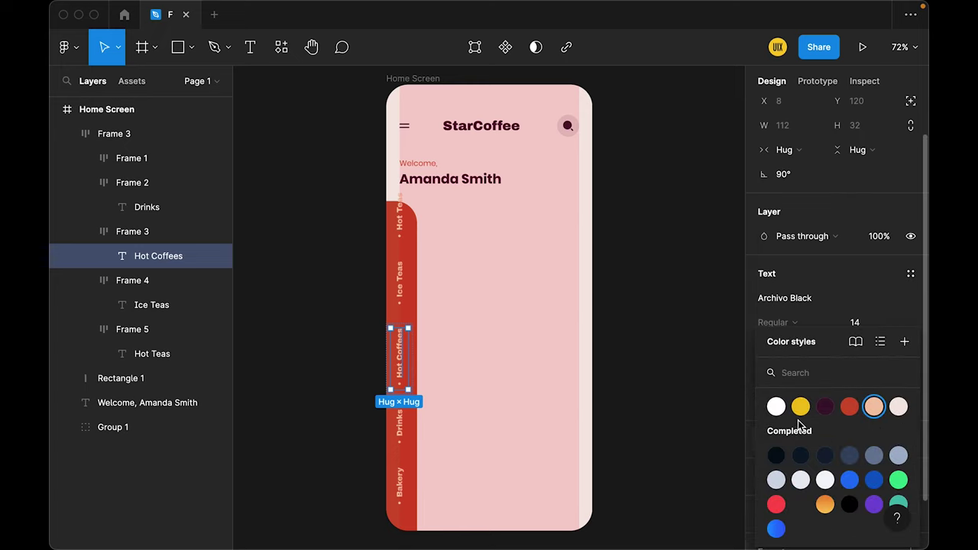
pyautogui.press('Escape')
pyautogui.press('Escape')
# - Set the category frame's item spacing to 8 and nudge it down slightly
pyautogui.click(402, 303)
pyautogui.click(799, 358)
pyautogui.write('8')
pyautogui.press('Return')
pyautogui.press('Down')
pyautogui.press('Down')
pyautogui.press('Down')
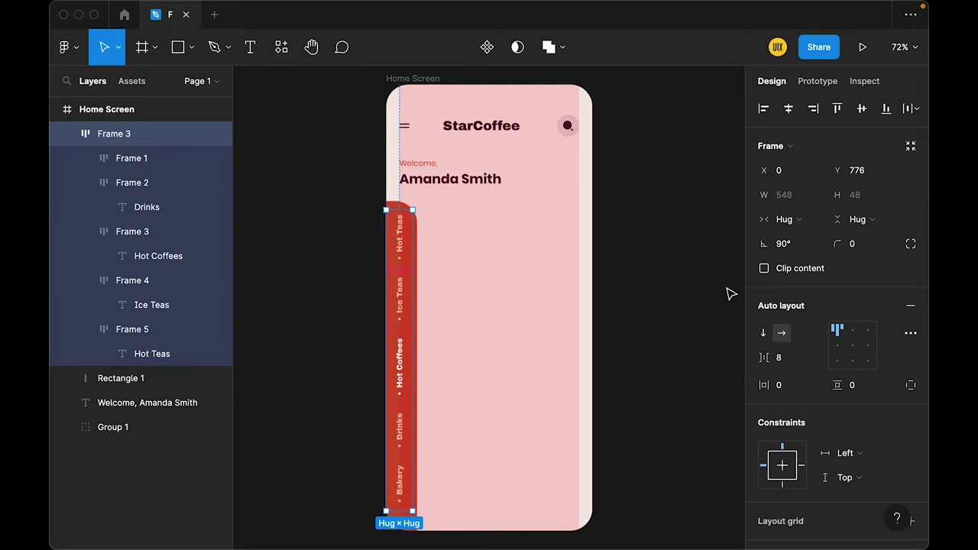
# - Fade the Hot Teas and Bakery labels to 50% opacity and zoom to 100%
pyautogui.keyDown('shift'); pyautogui.click(394, 203); pyautogui.keyUp('shift')
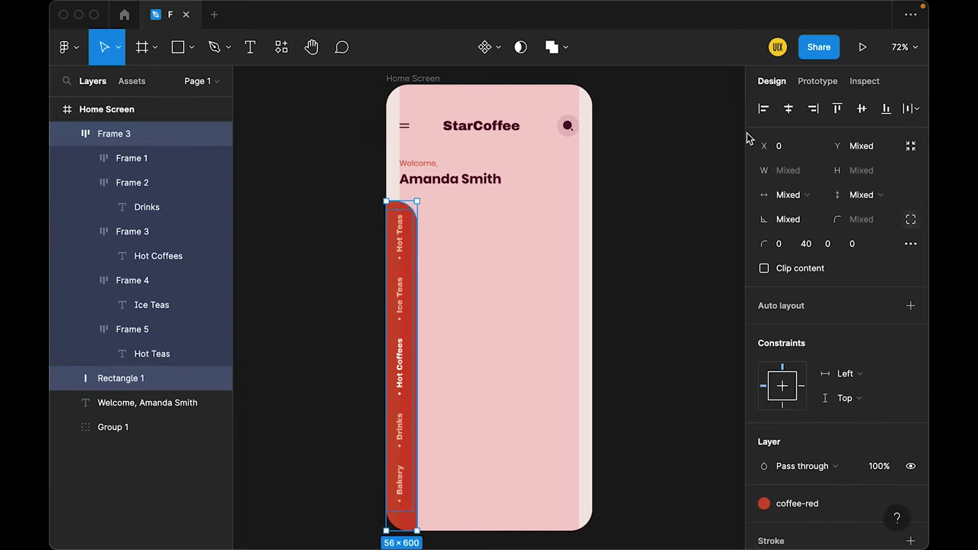
pyautogui.click(540, 295)
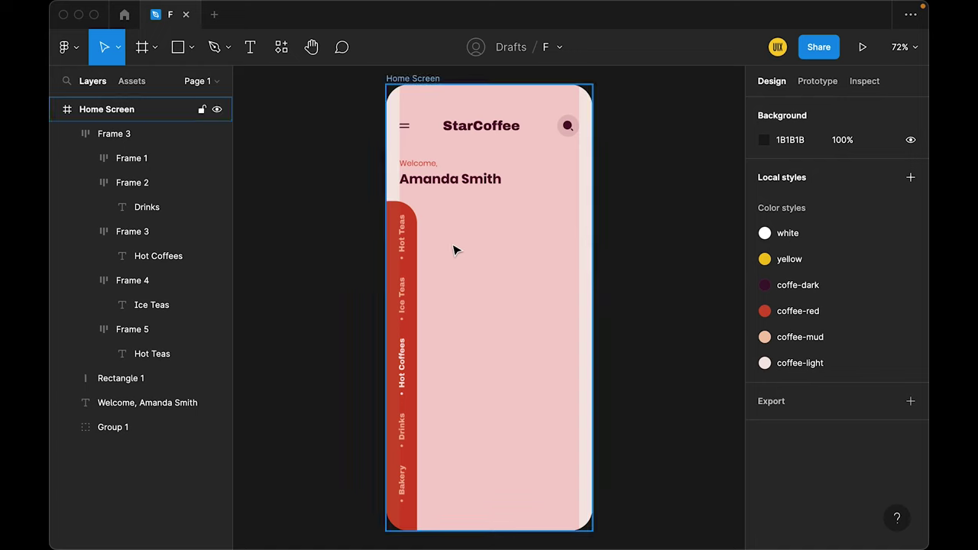
pyautogui.click(403, 236)
pyautogui.keyDown('shift'); pyautogui.click(397, 494); pyautogui.keyUp('shift')
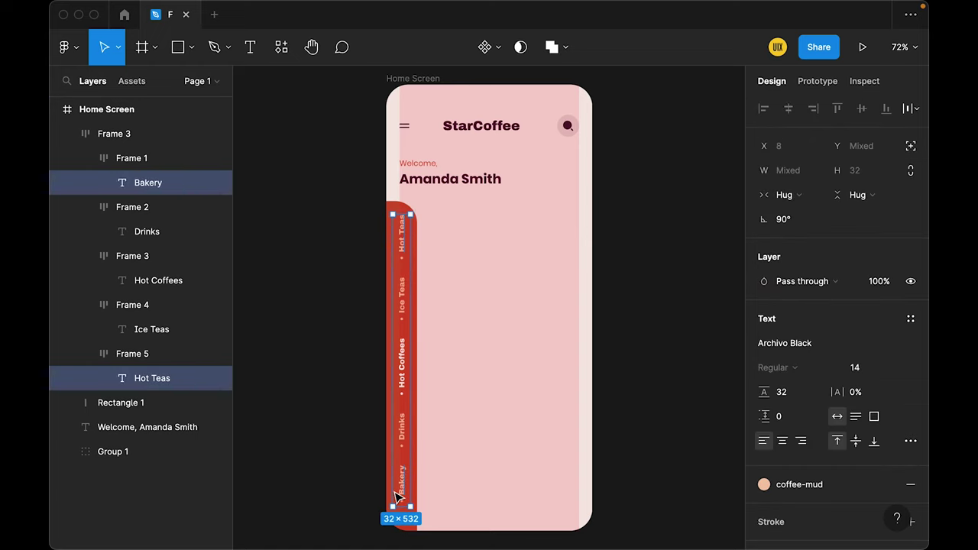
pyautogui.press('5')
pyautogui.click(508, 330)
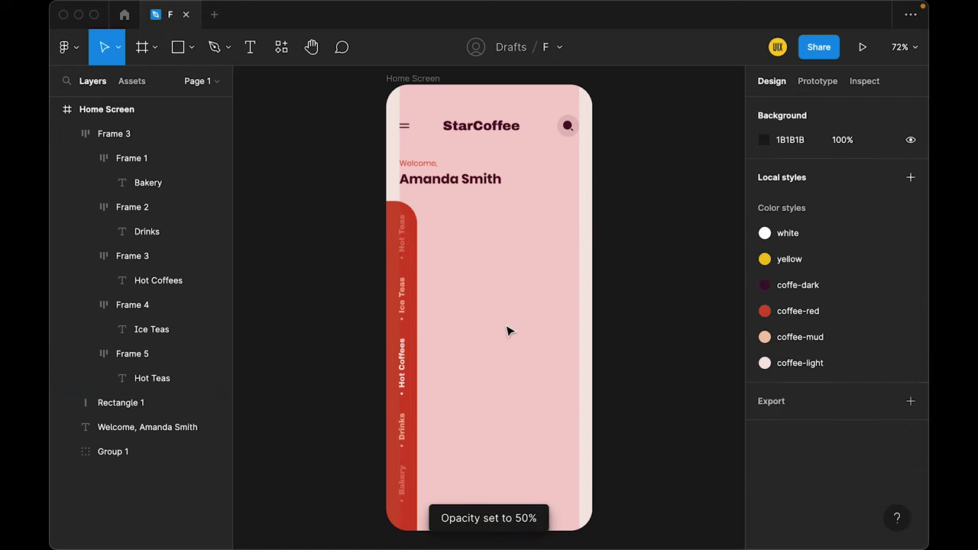
pyautogui.hotkey('shift', '0')
# - Draw a 128×183 rectangle with 24 corner radius below the welcome text
pyautogui.press('r')
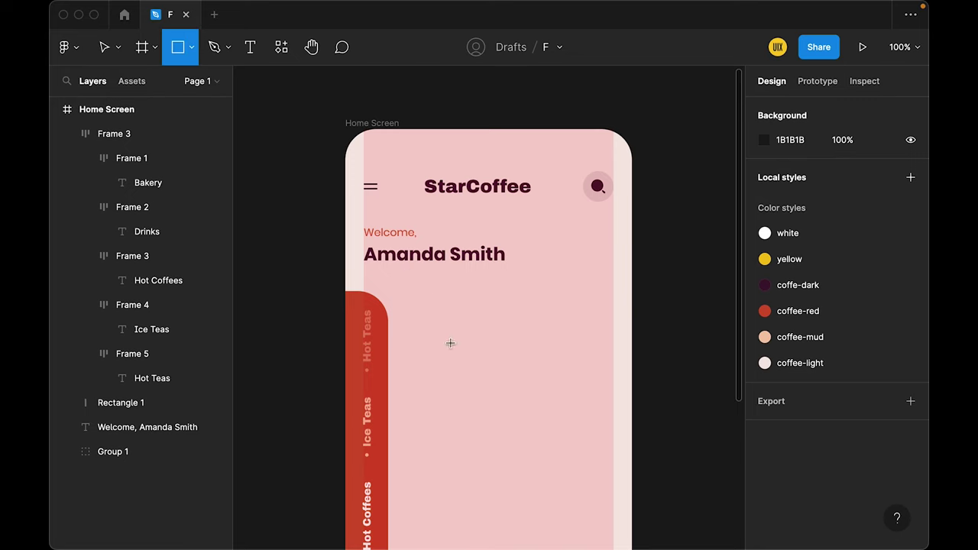
pyautogui.click(434, 295)
pyautogui.moveTo(451, 327); pyautogui.dragTo(471, 363)
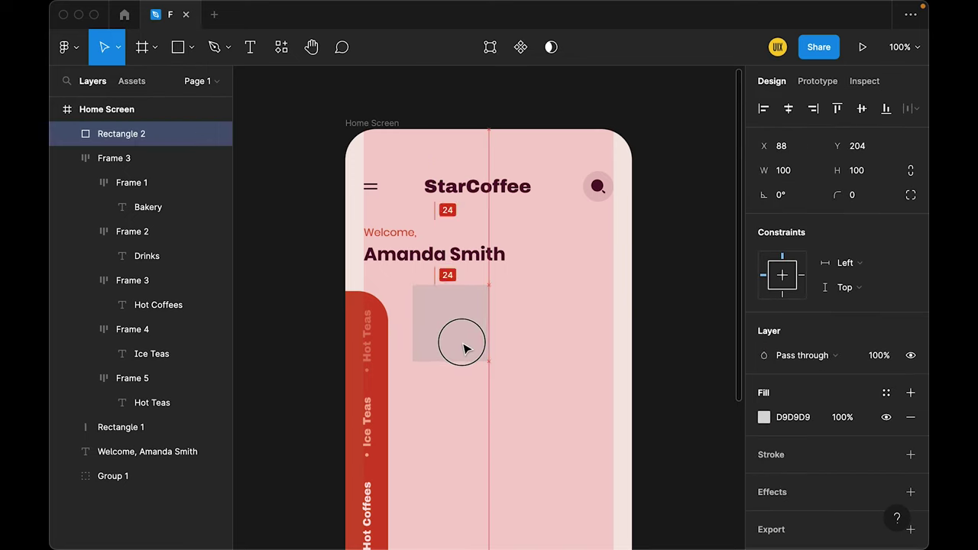
pyautogui.click(802, 170)
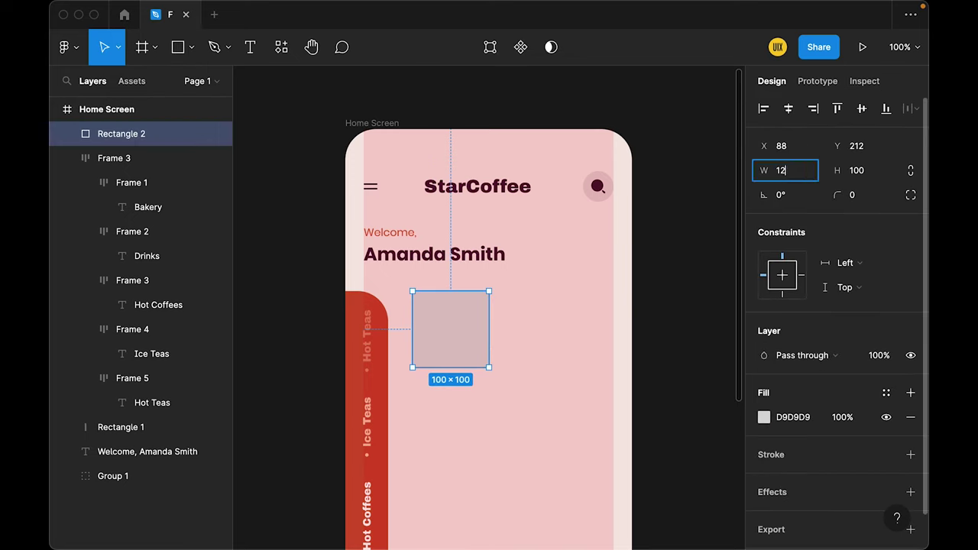
pyautogui.write('8')
pyautogui.press('Tab')
pyautogui.write('83')
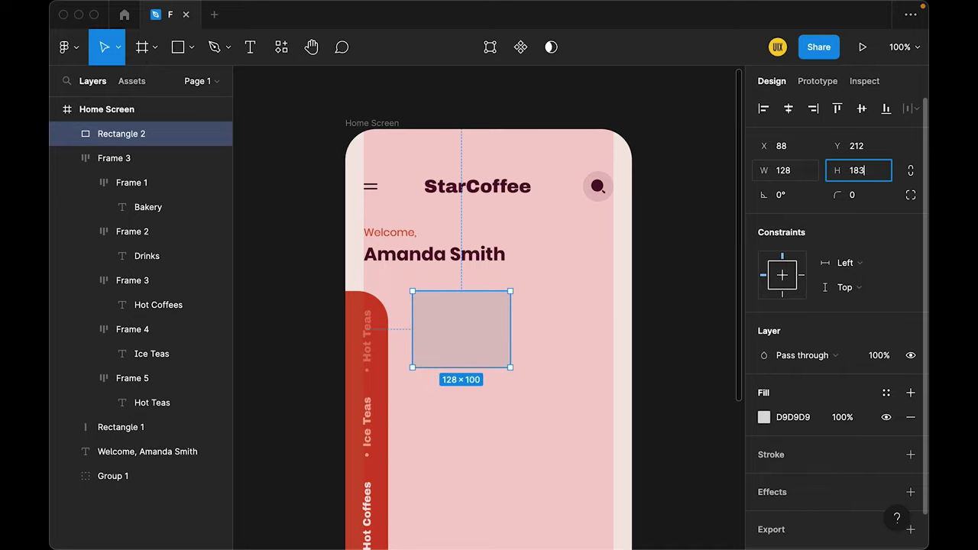
pyautogui.press('Return')
pyautogui.write('8')
pyautogui.press('Return')
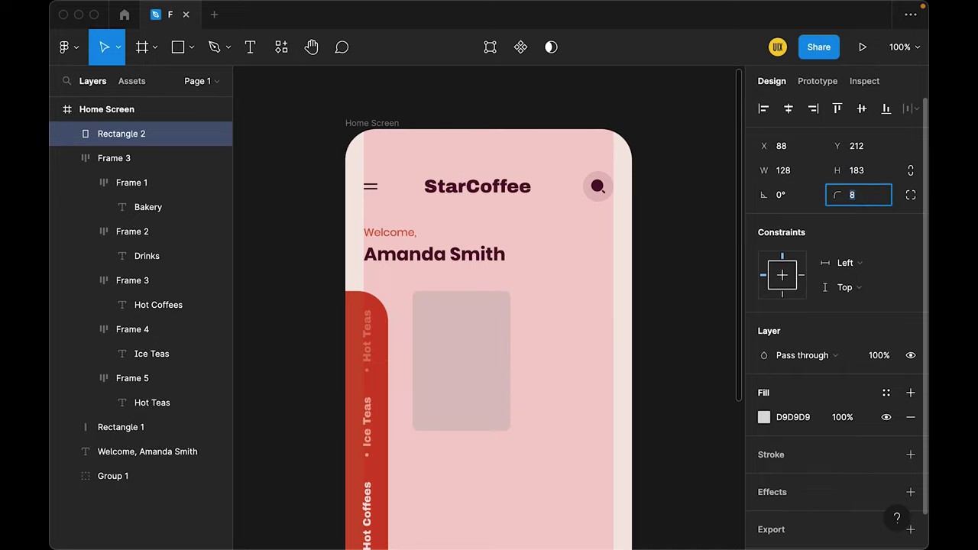
pyautogui.write('24')
pyautogui.press('Escape')
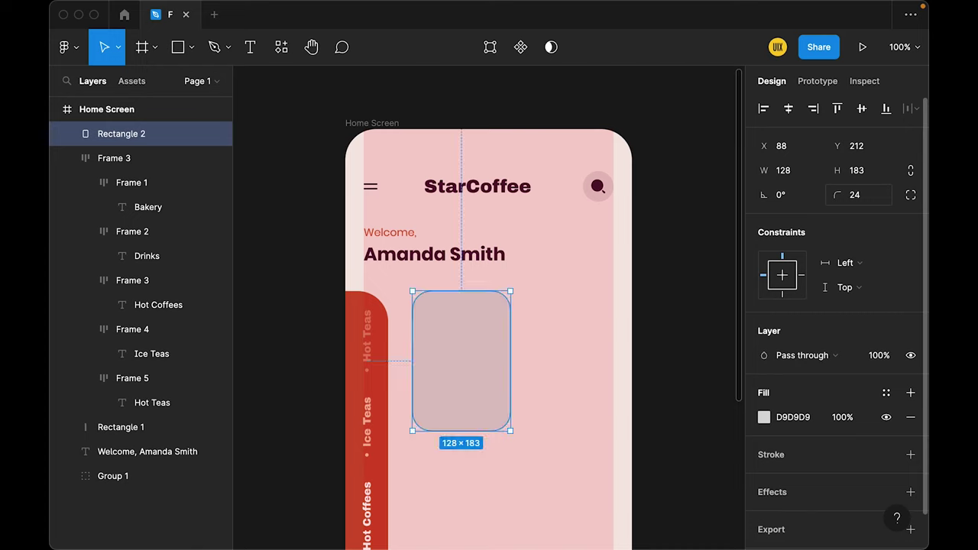
# - Fill the card with the white colour style and nudge it slightly left and down
pyautogui.click(885, 393)
pyautogui.click(770, 406)
pyautogui.click(609, 400)
pyautogui.click(492, 359)
pyautogui.moveTo(493, 359); pyautogui.dragTo(488, 367)
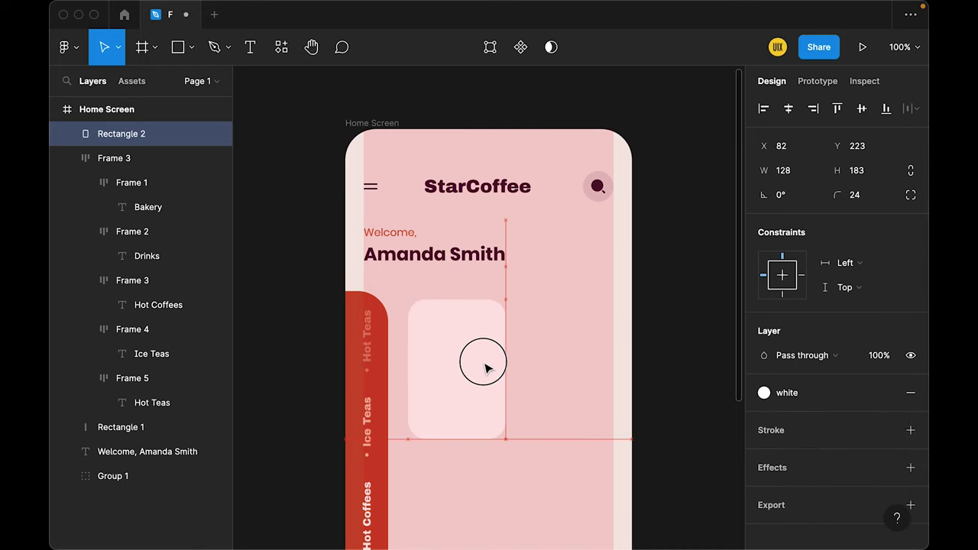
# - Add a 72×72 circle centred on the card's top edge, then move both down
pyautogui.click(191, 47)
pyautogui.click(158, 139)
pyautogui.click(445, 294)
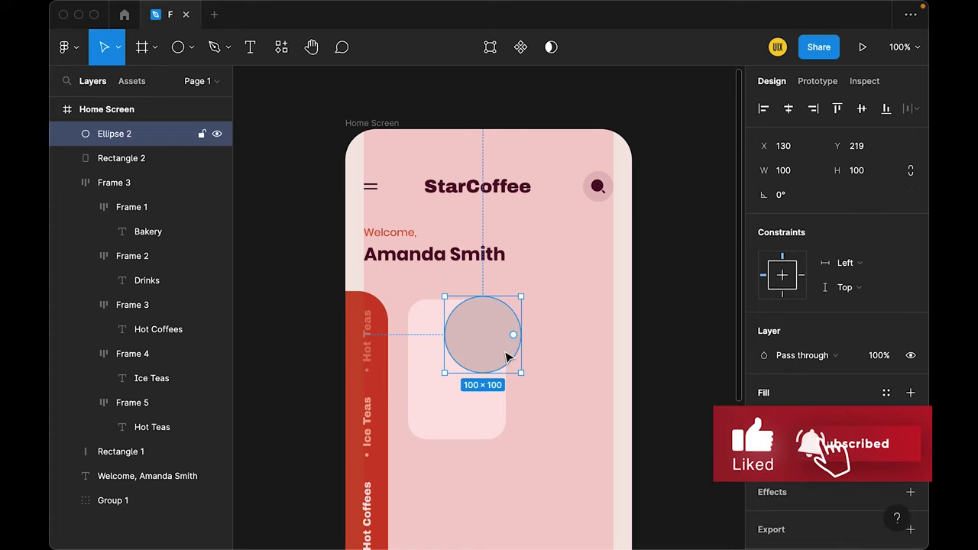
pyautogui.moveTo(505, 358); pyautogui.dragTo(471, 313)
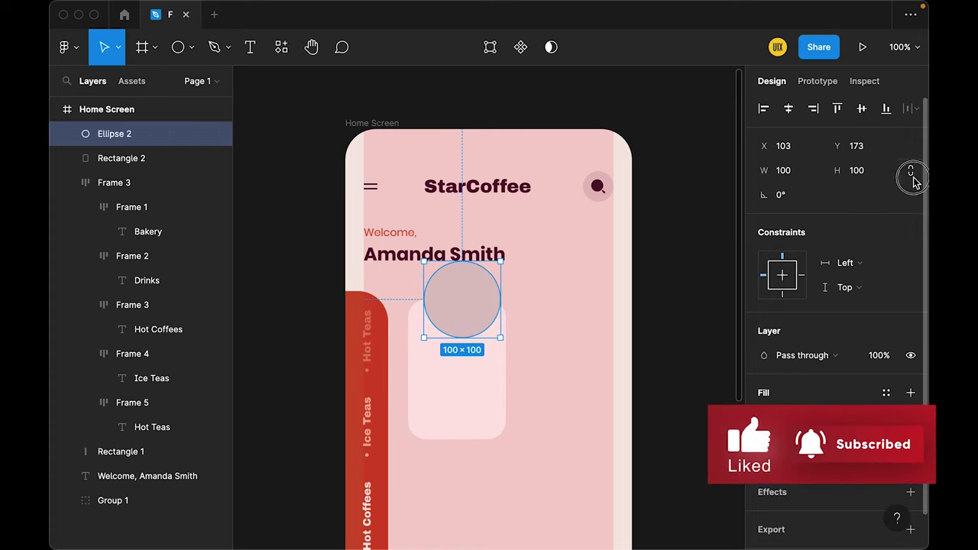
pyautogui.click(882, 178)
pyautogui.write('2')
pyautogui.press('Return')
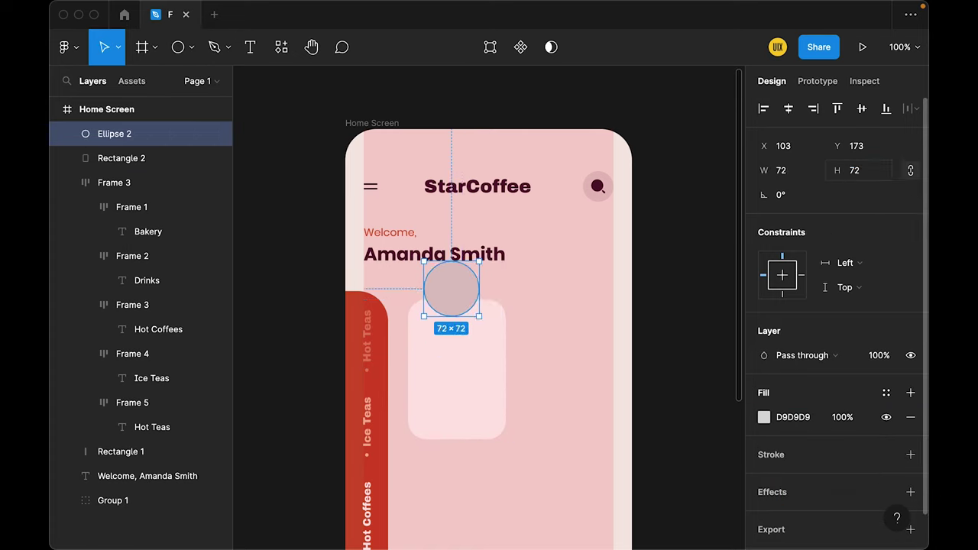
pyautogui.moveTo(458, 288); pyautogui.dragTo(469, 298)
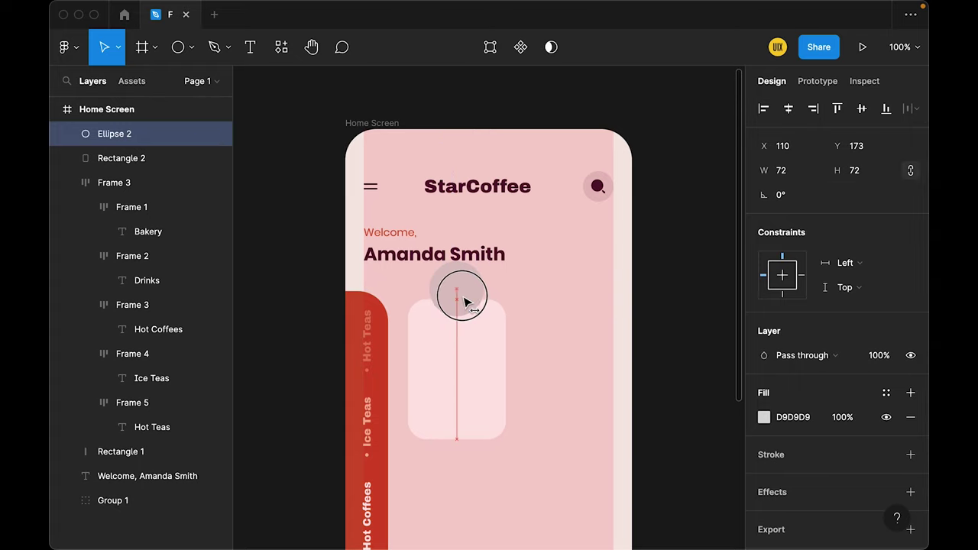
pyautogui.click(532, 321)
pyautogui.moveTo(531, 298)
pyautogui.mouseDown()
pyautogui.moveTo(450, 356)
pyautogui.moveTo(447, 379)
pyautogui.mouseUp()
# - Add a Title text on the card's left and a Poppins copy just below it
pyautogui.press('t')
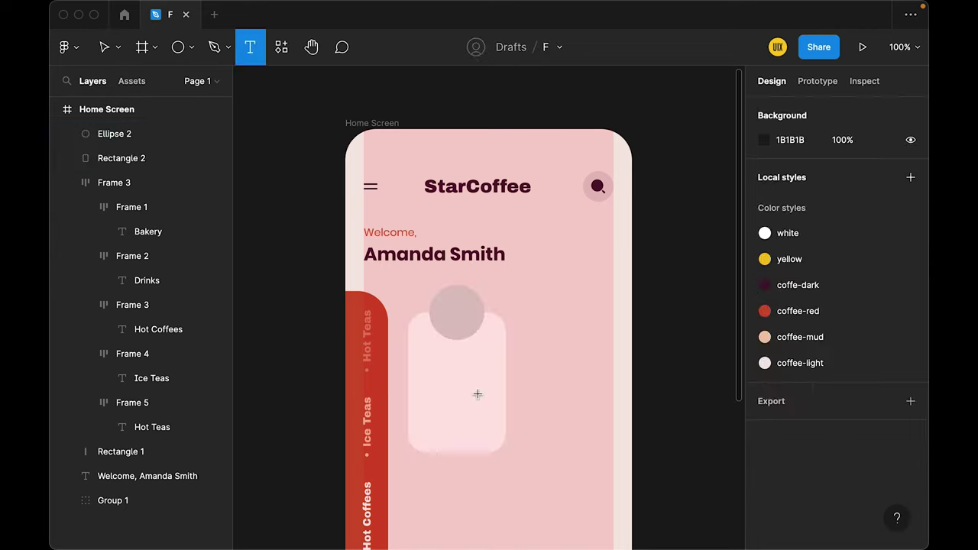
pyautogui.click(438, 367)
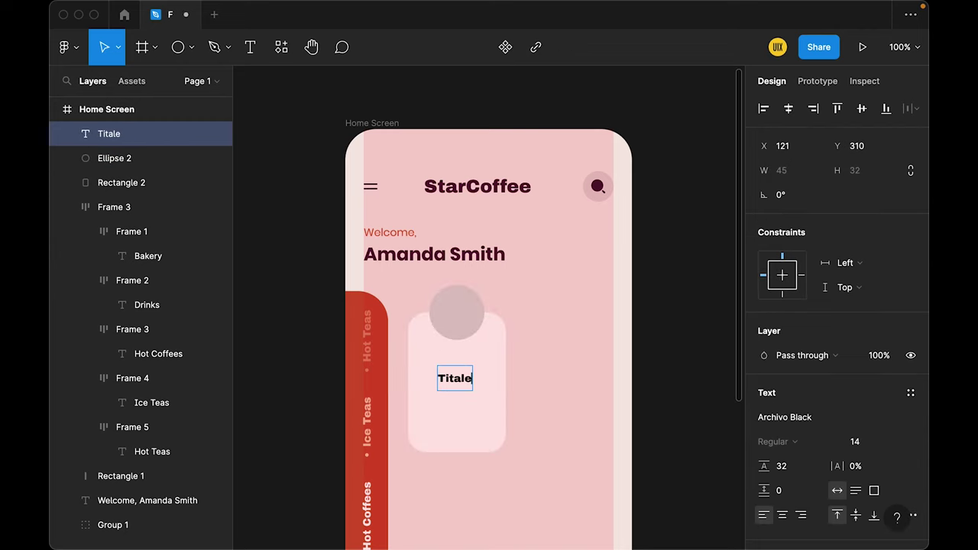
pyautogui.press('Escape')
pyautogui.moveTo(460, 386); pyautogui.dragTo(448, 373)
pyautogui.press('Escape')
pyautogui.click(431, 374)
pyautogui.keyDown('alt'); pyautogui.moveTo(434, 375); pyautogui.dragTo(447, 396); pyautogui.keyUp('alt')
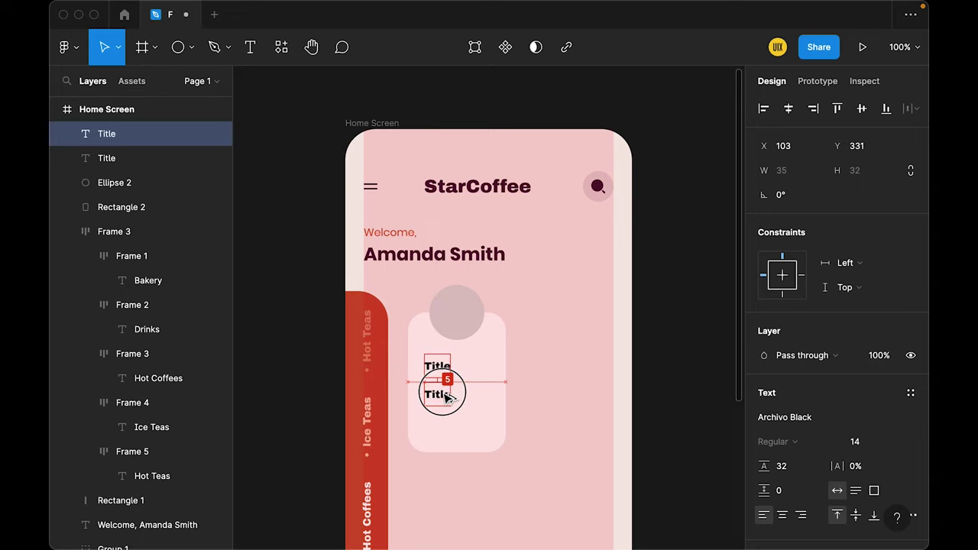
pyautogui.click(809, 418)
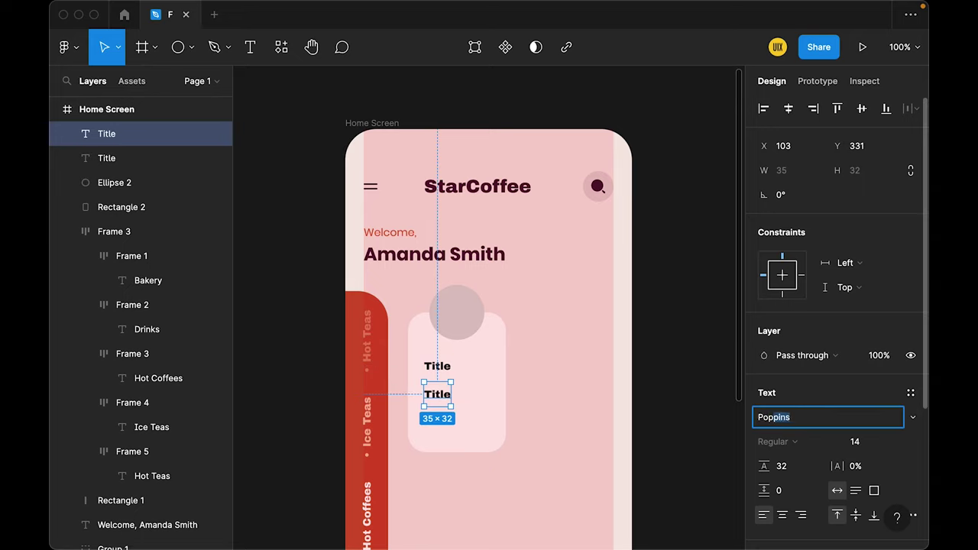
pyautogui.press('Return')
pyautogui.click(588, 392)
pyautogui.moveTo(447, 405); pyautogui.dragTo(447, 397)
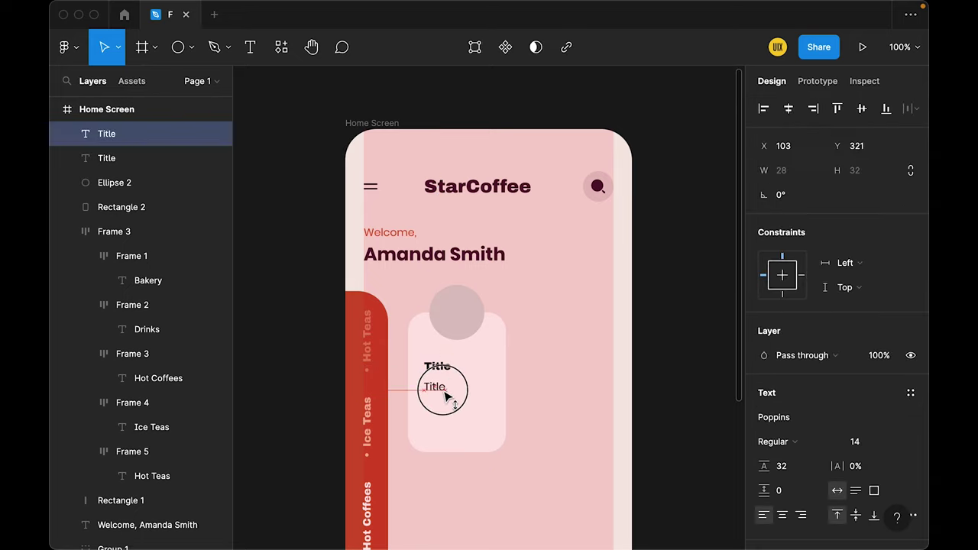
# - Set the upper Title to size 16 and both Titles to auto line height
pyautogui.click(444, 371)
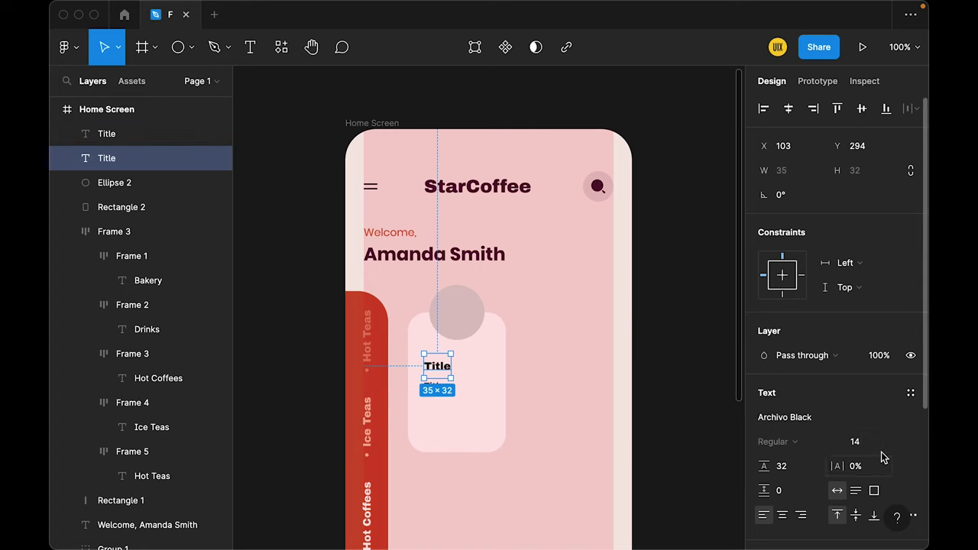
pyautogui.write('16')
pyautogui.press('Return')
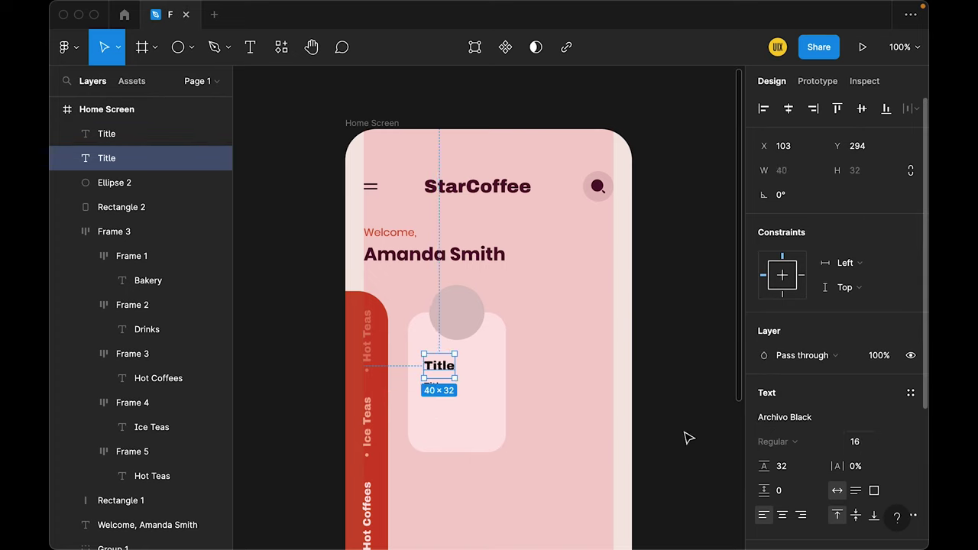
pyautogui.click(802, 471)
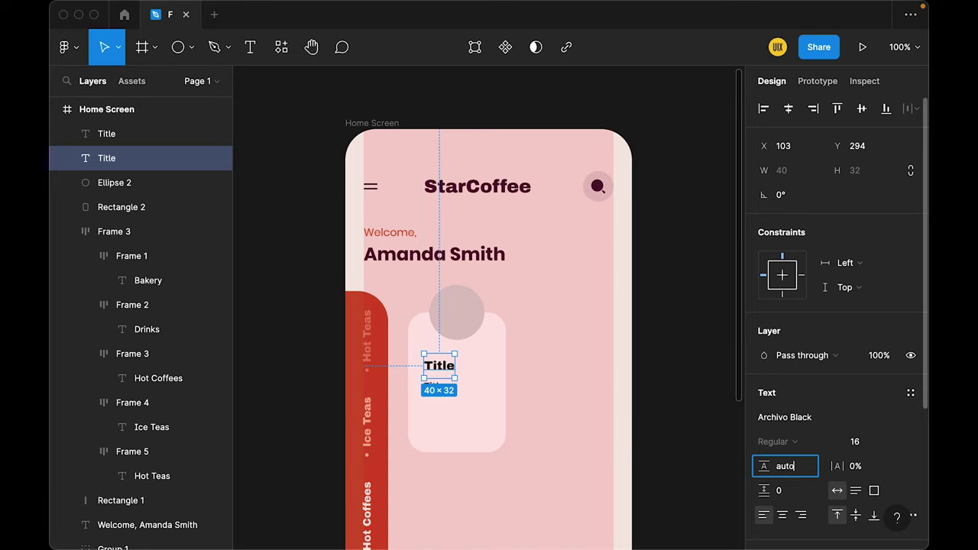
pyautogui.press('Return')
pyautogui.click(537, 448)
pyautogui.click(436, 388)
pyautogui.click(805, 473)
pyautogui.write('o')
pyautogui.press('Return')
pyautogui.click(545, 382)
# - Wrap both Titles in an auto layout frame with a smaller gap
pyautogui.click(440, 382)
pyautogui.keyDown('shift'); pyautogui.click(447, 365); pyautogui.keyUp('shift')
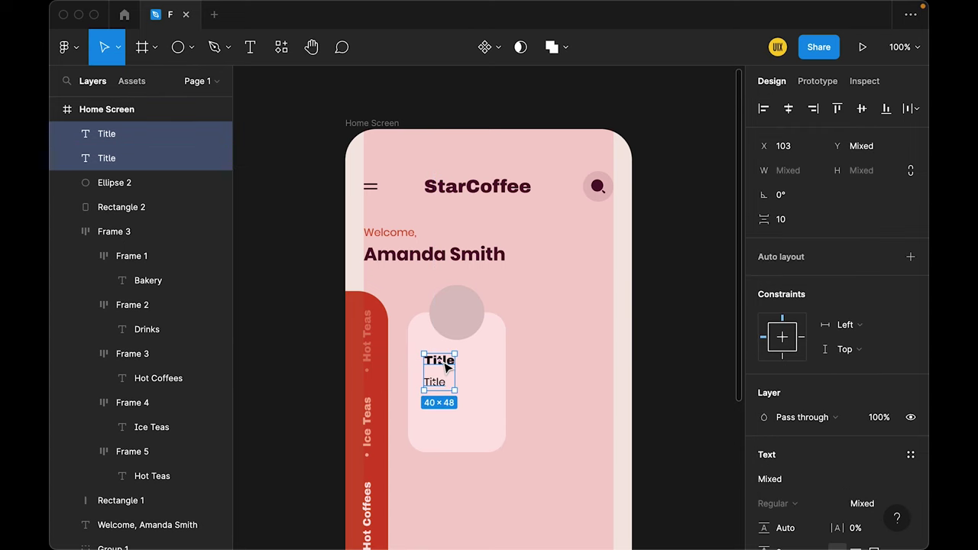
pyautogui.rightClick(447, 366)
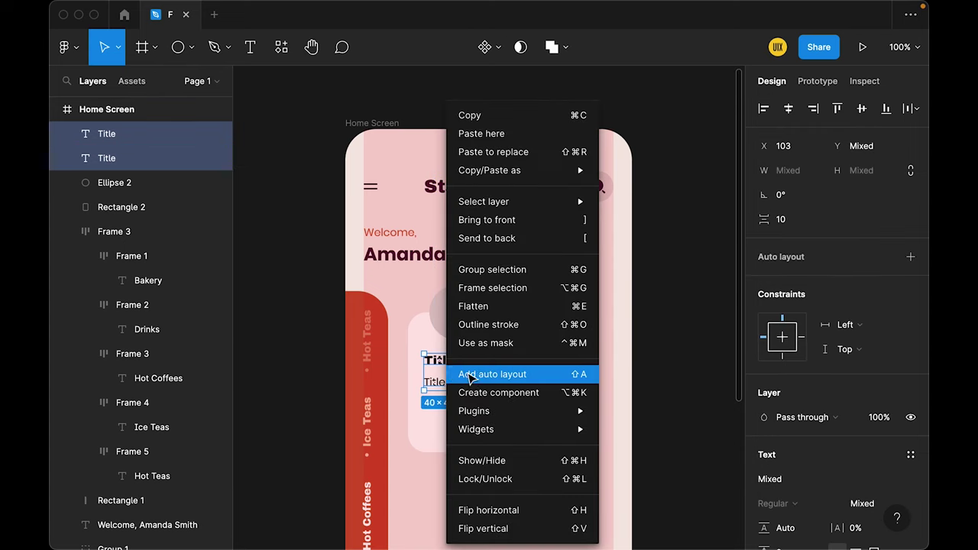
pyautogui.click(471, 374)
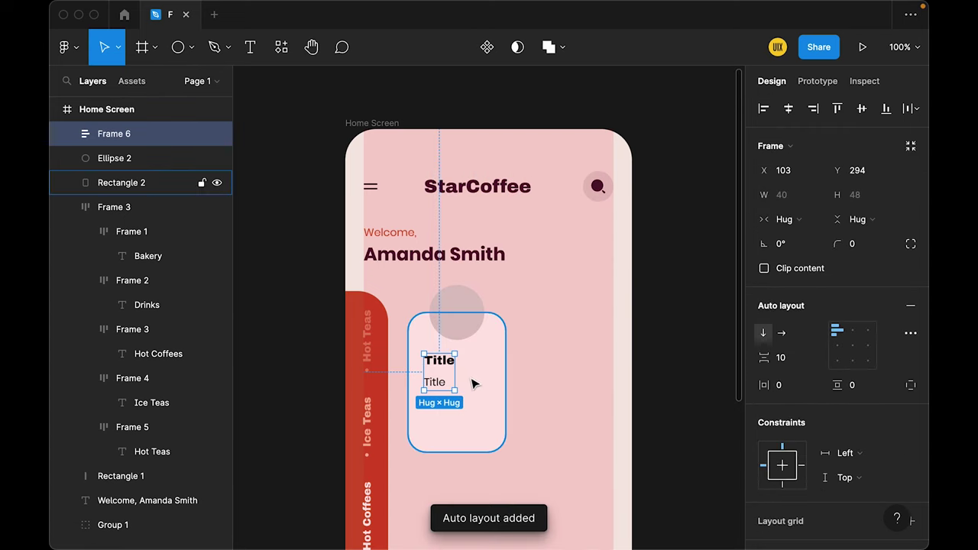
pyautogui.click(794, 357)
pyautogui.press('Down')
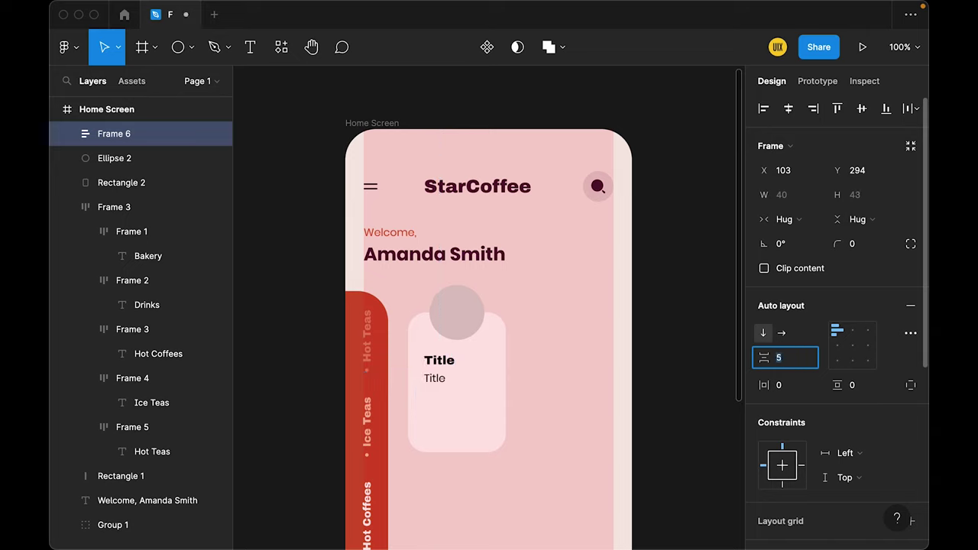
pyautogui.click(500, 395)
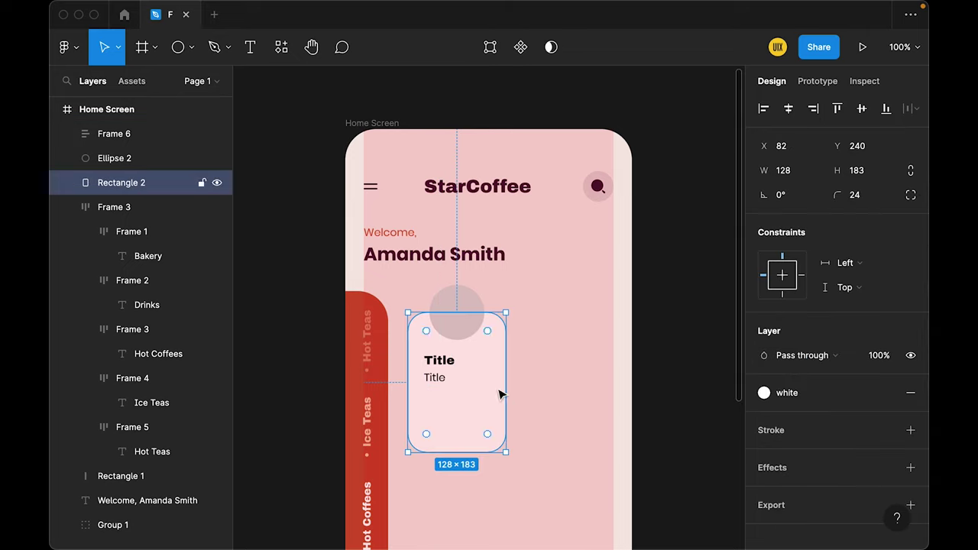
pyautogui.click(560, 413)
# - Add a Price text in Archivo Black under the Titles
pyautogui.press('t')
pyautogui.click(439, 410)
pyautogui.write('Price')
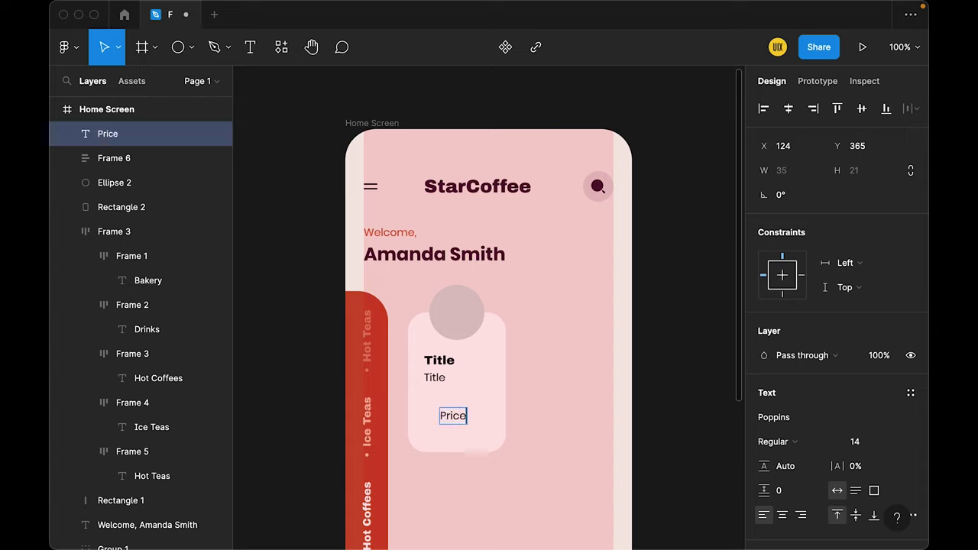
pyautogui.press('Escape')
pyautogui.moveTo(463, 424); pyautogui.dragTo(447, 413)
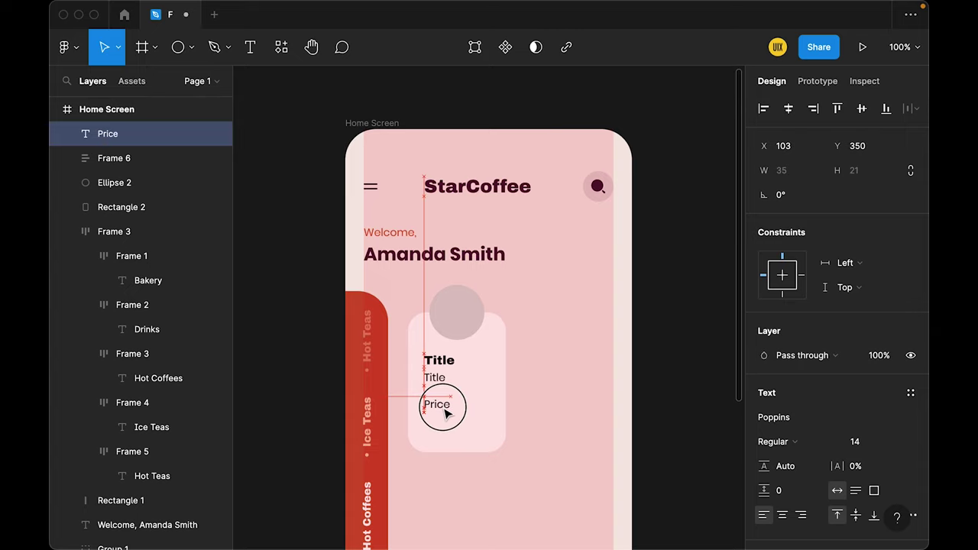
pyautogui.click(782, 418)
pyautogui.write('Archivo Black')
pyautogui.press('Return')
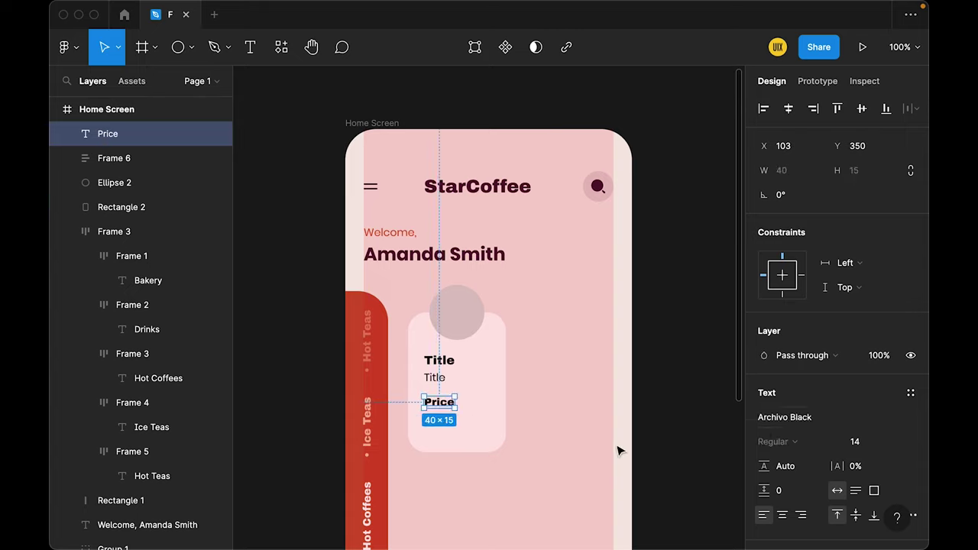
pyautogui.click(569, 449)
pyautogui.moveTo(451, 406); pyautogui.dragTo(451, 410)
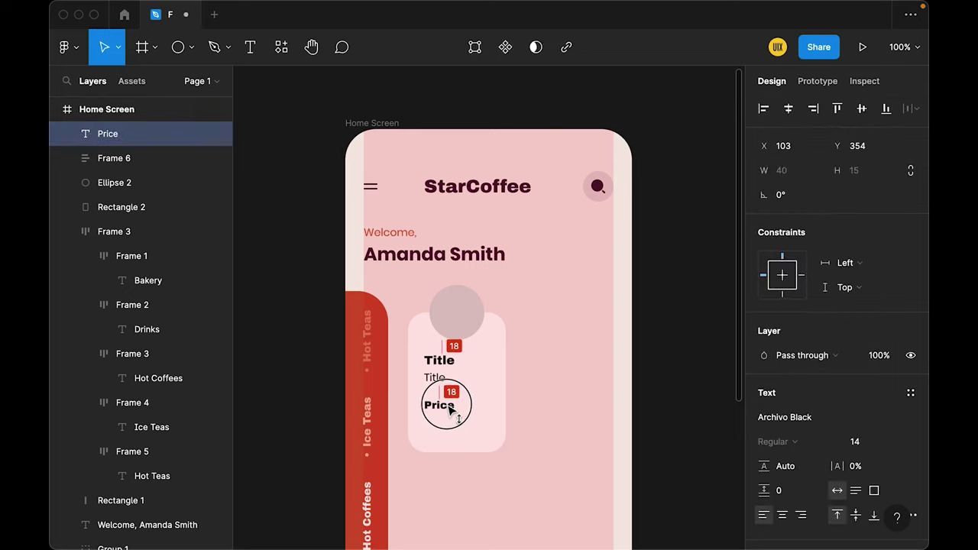
pyautogui.click(589, 327)
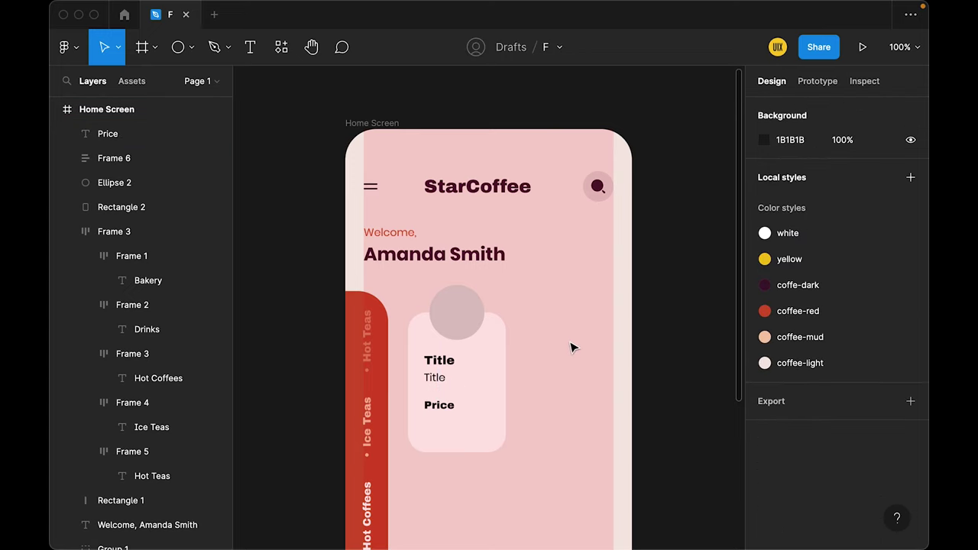
# - Paste the star icon into the card
pyautogui.click(451, 433)
pyautogui.hotkey('ctrl', 'v')
pyautogui.click(481, 450)
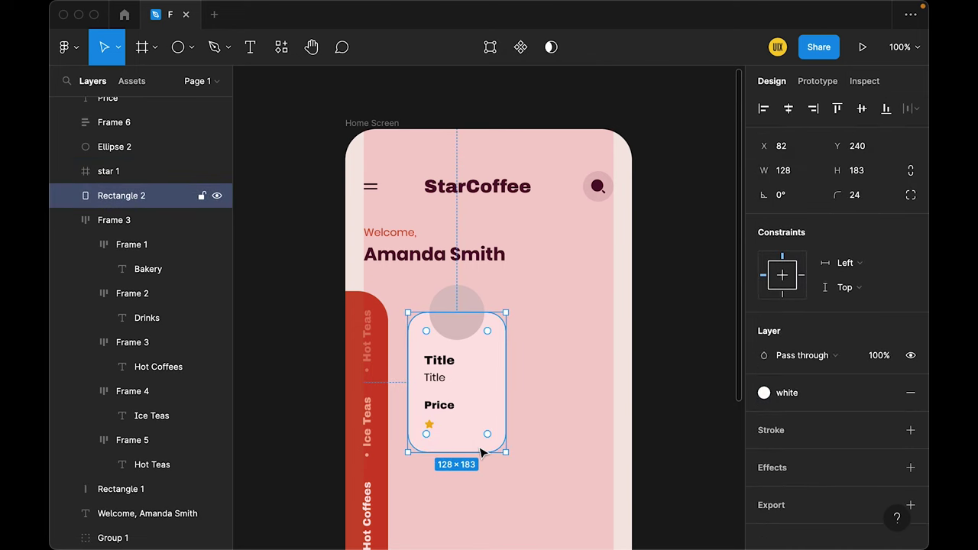
pyautogui.hotkey('ctrl', '+')
pyautogui.scroll(-5, 483, 452)
pyautogui.click(451, 460)
pyautogui.hscroll(-1, 466, 344)
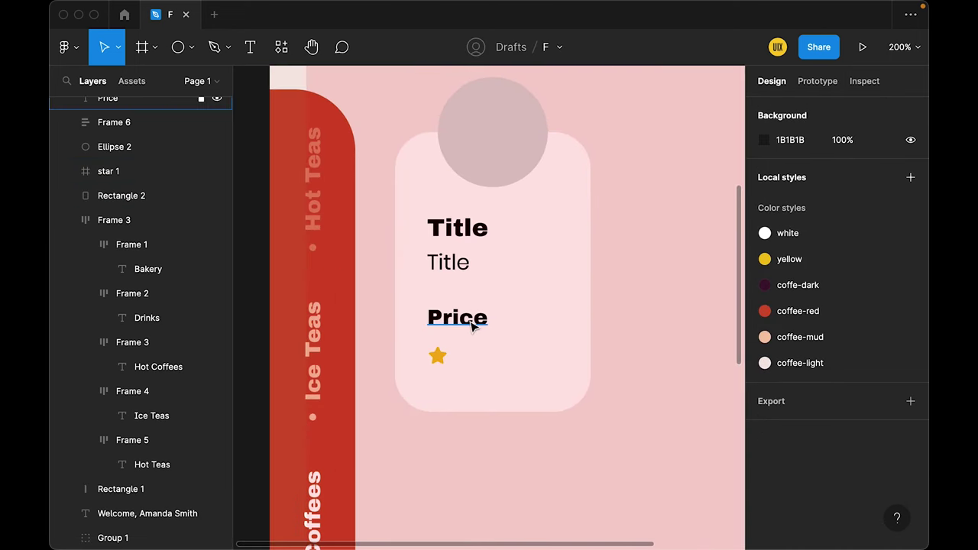
# - Make the Price text size 12 and retype it as $
pyautogui.click(472, 327)
pyautogui.click(853, 443)
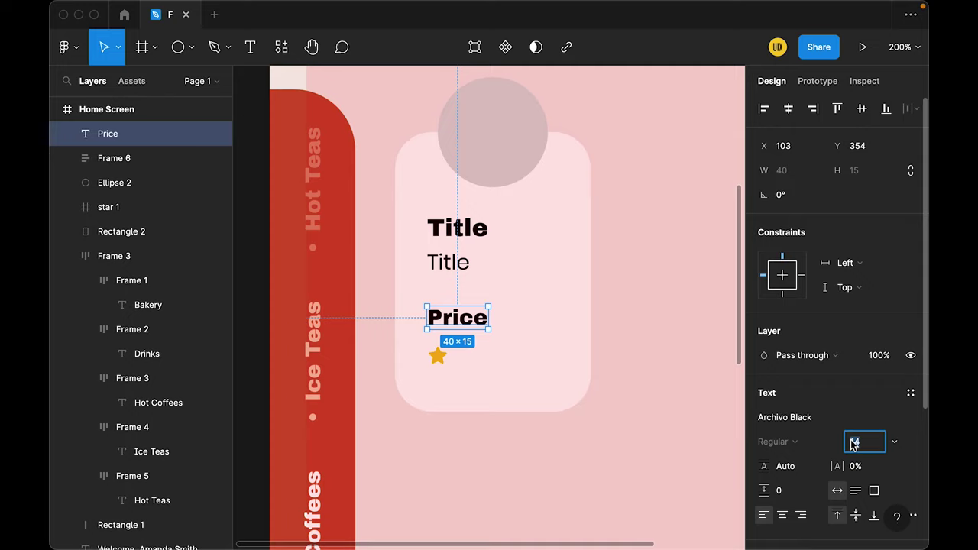
pyautogui.write('12')
pyautogui.press('Return')
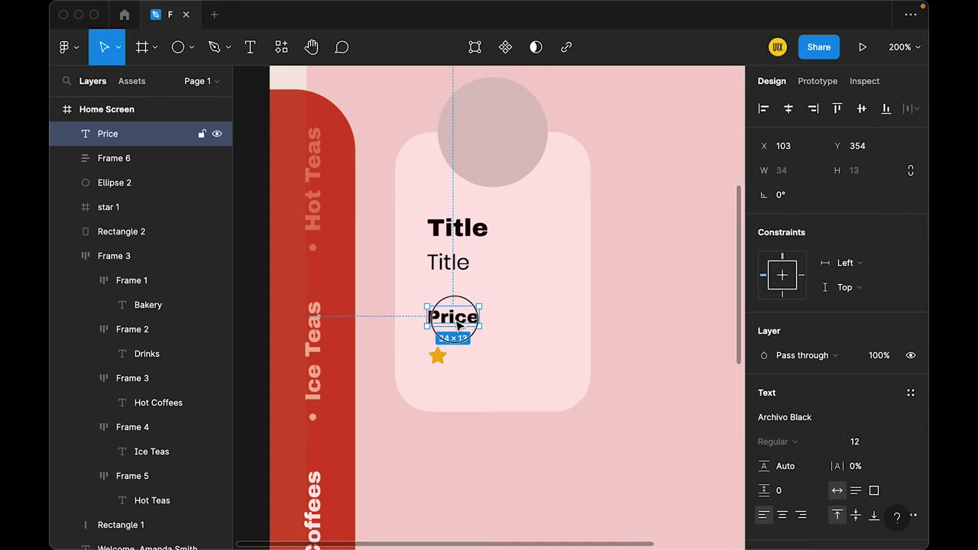
pyautogui.doubleClick(454, 319)
pyautogui.write('$')
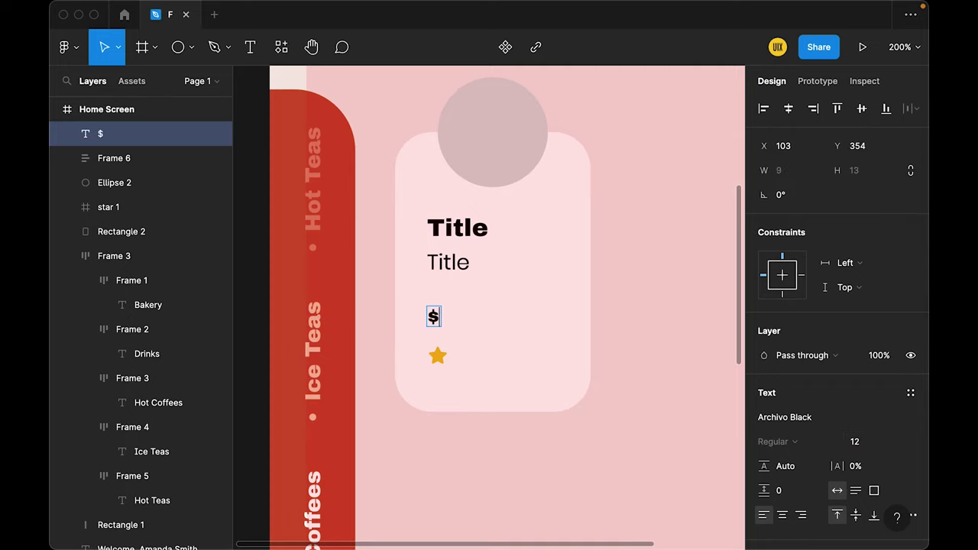
pyautogui.click(618, 279)
pyautogui.scroll(2, 440, 272)
# - Colour the main Title and the $ with the coffee-dark style
pyautogui.click(440, 272)
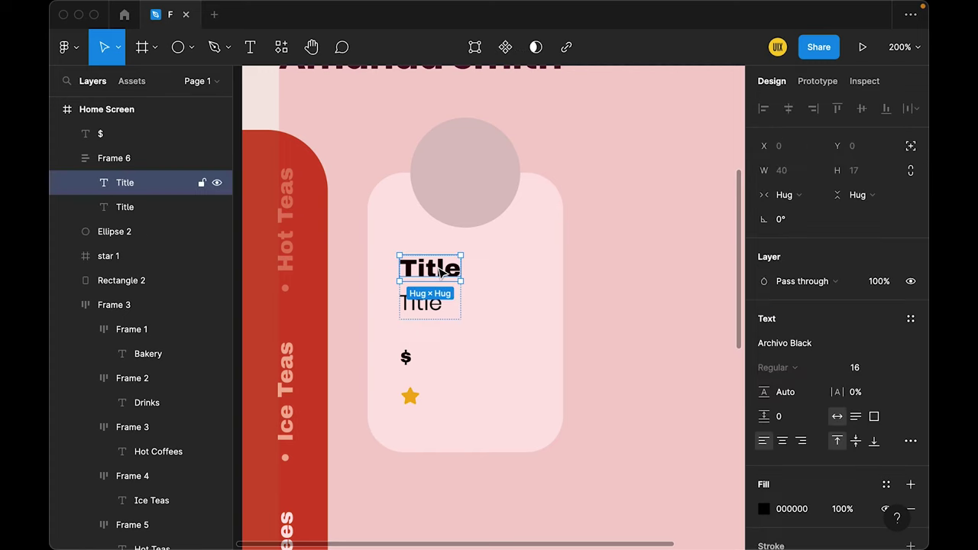
pyautogui.keyDown('shift'); pyautogui.click(405, 357); pyautogui.keyUp('shift')
pyautogui.scroll(-3, 840, 420)
pyautogui.click(883, 355)
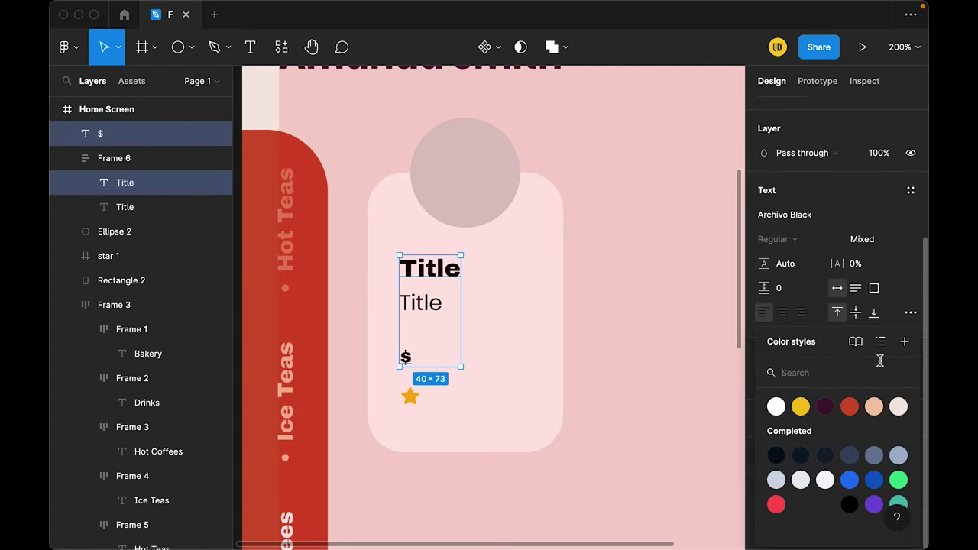
pyautogui.click(824, 405)
pyautogui.click(622, 323)
# - Colour the second Title with the coffee-mud style
pyautogui.click(434, 313)
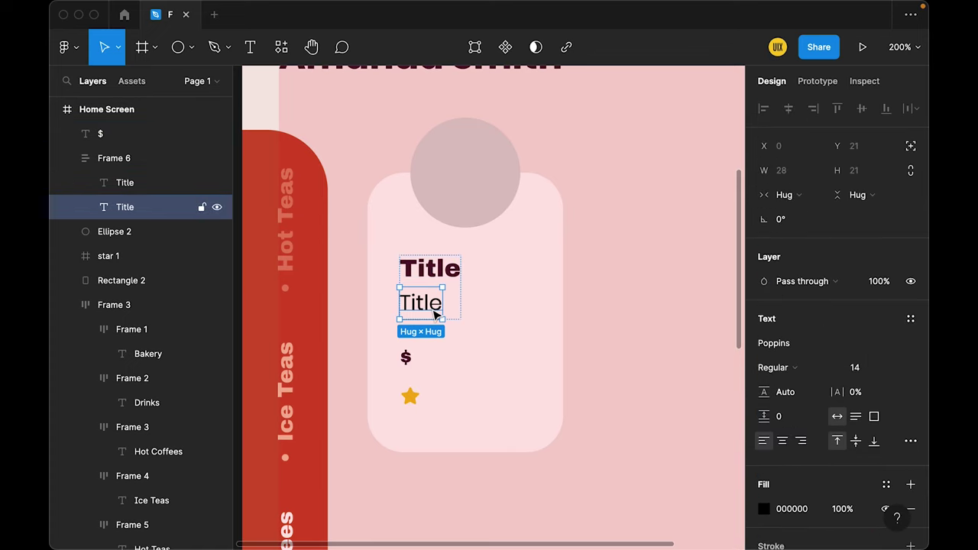
pyautogui.scroll(-3, 855, 421)
pyautogui.click(880, 436)
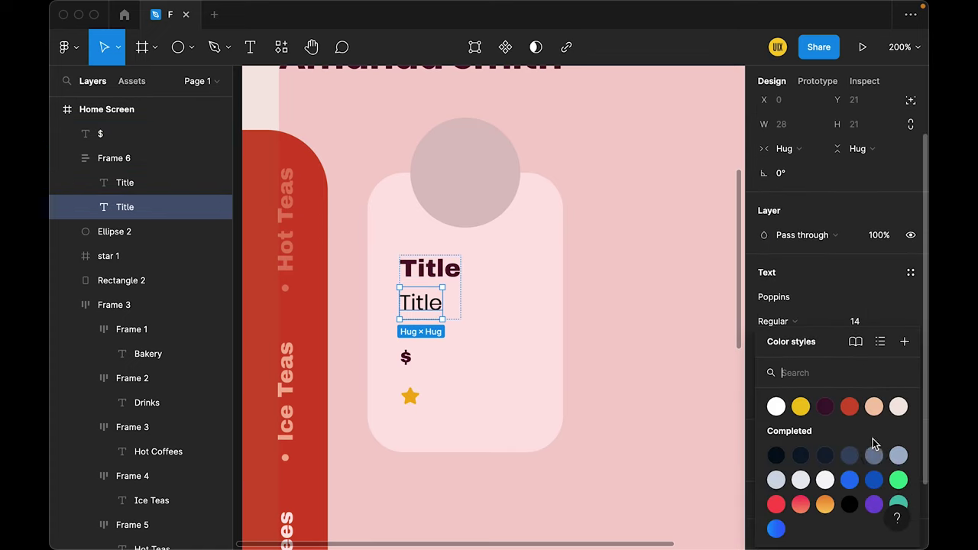
pyautogui.click(873, 405)
pyautogui.click(631, 355)
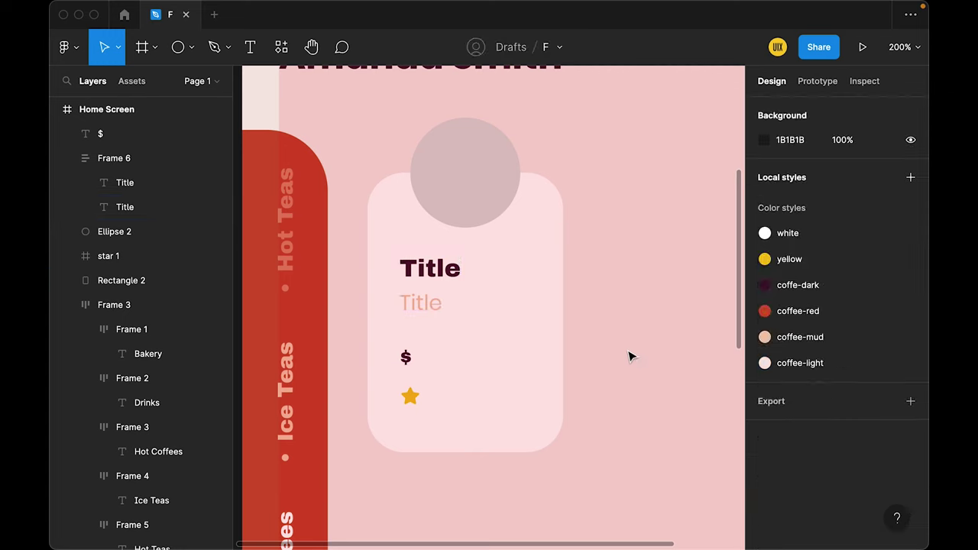
# - Add a Medium-weight 4.5 rating beside the star in a tight auto-layout row
pyautogui.press('t')
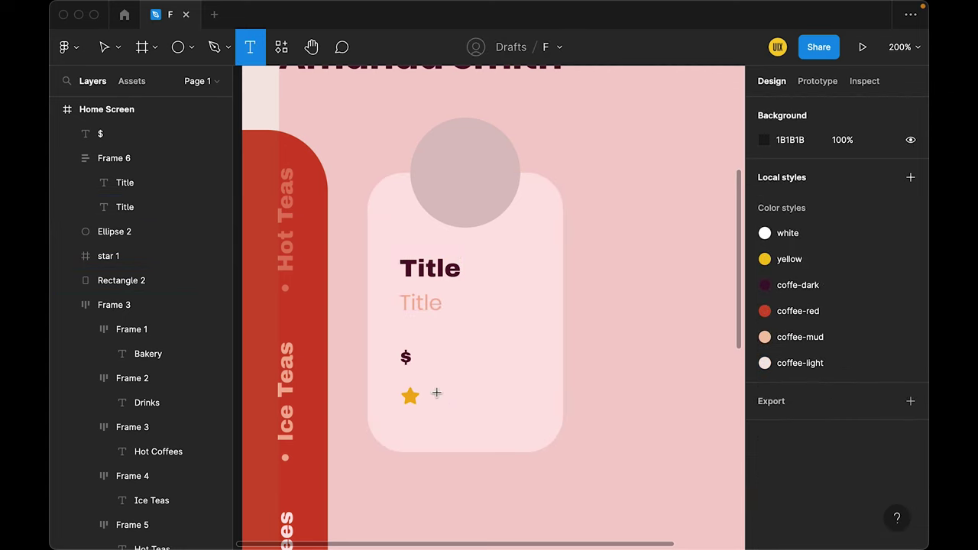
pyautogui.click(434, 393)
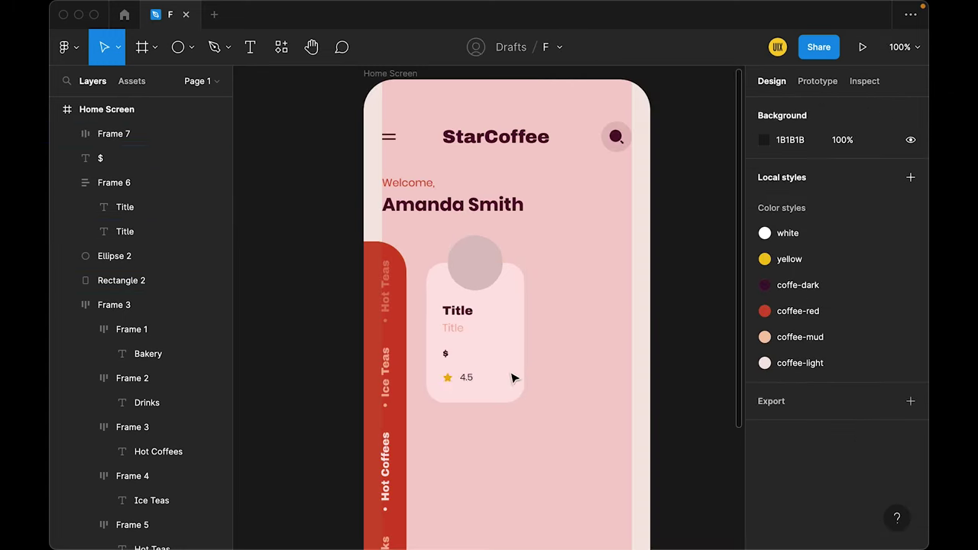
pyautogui.click(459, 376)
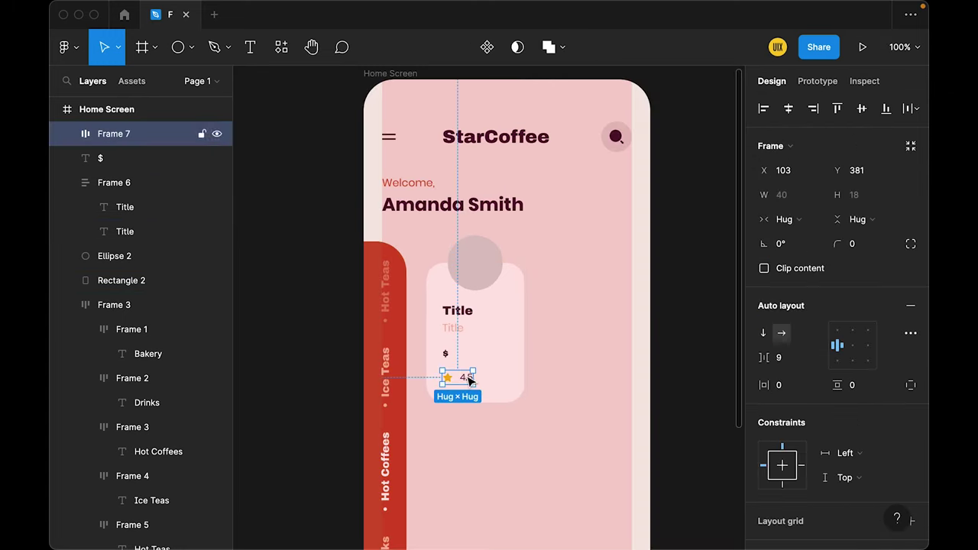
pyautogui.press('Down')
pyautogui.press('Down')
pyautogui.press('Down')
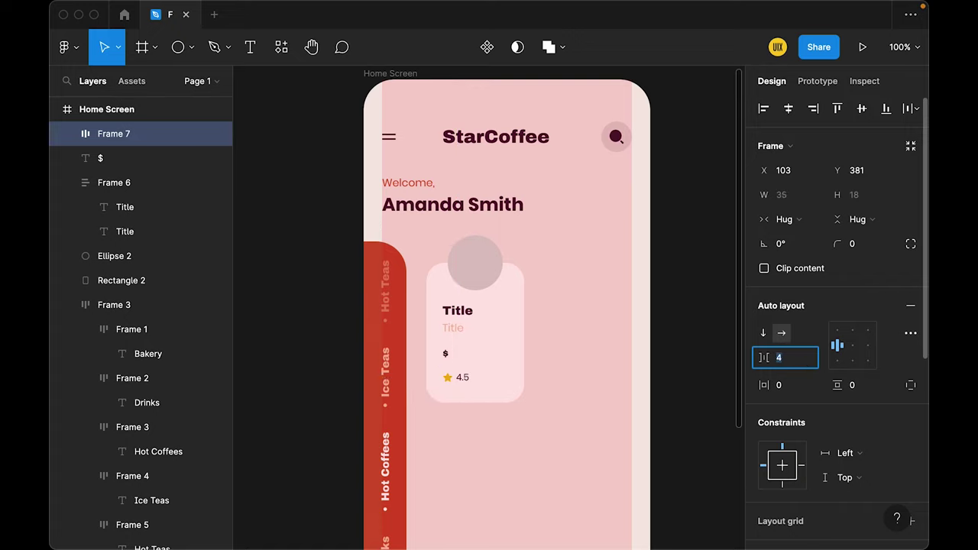
pyautogui.click(598, 453)
pyautogui.doubleClick(465, 378)
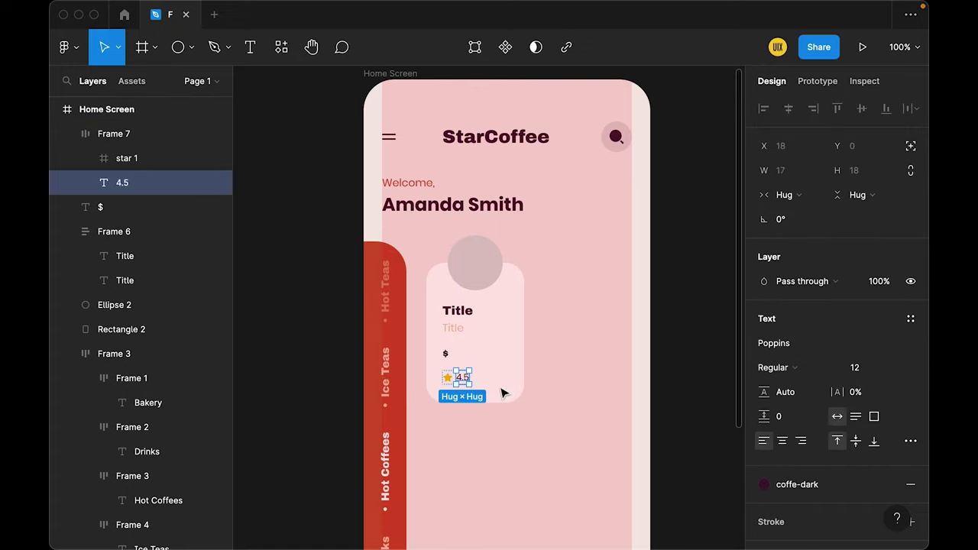
pyautogui.click(771, 367)
pyautogui.click(787, 386)
pyautogui.click(583, 420)
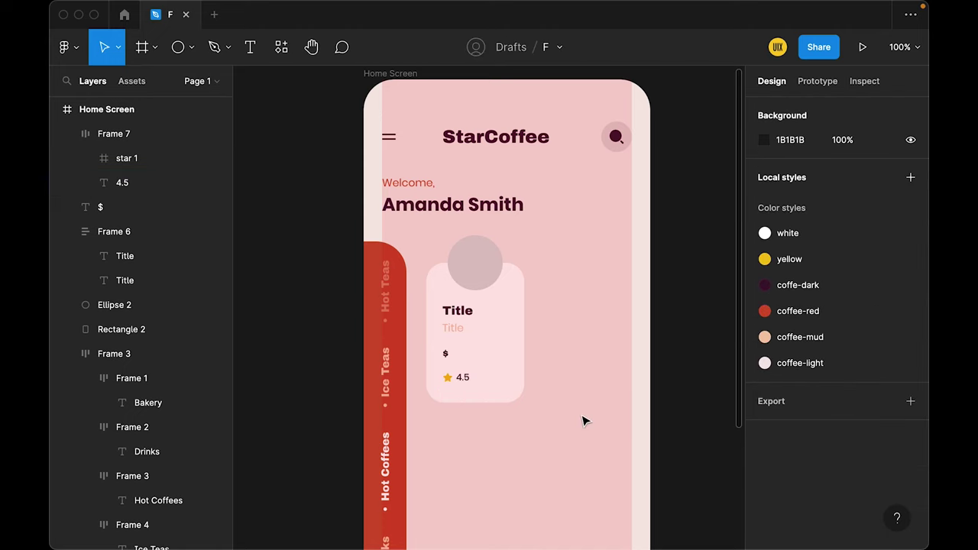
# - Add a drop shadow to the card background
pyautogui.click(516, 386)
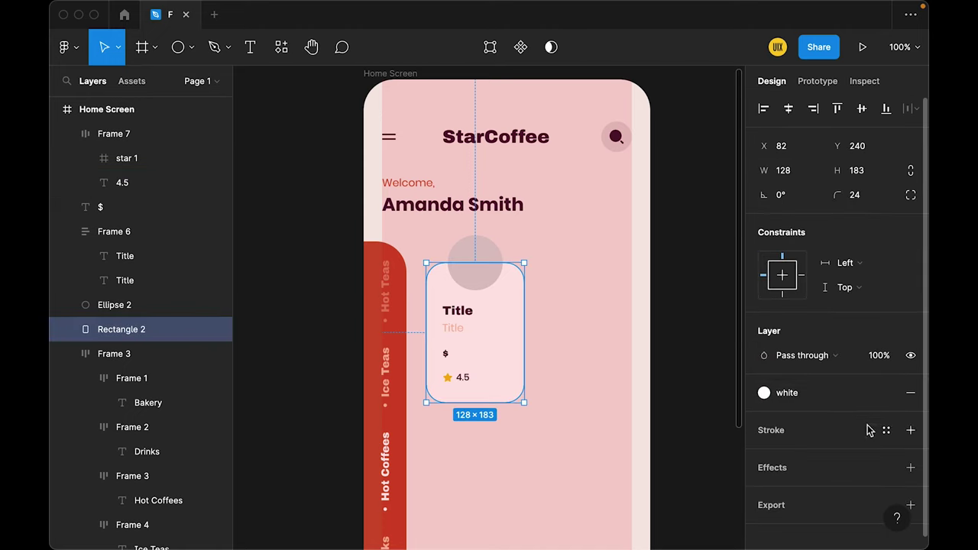
pyautogui.scroll(-1, 894, 451)
pyautogui.click(914, 460)
# - Set the card shadow to Y offset 8, blur 24, category-bar red at 16% opacity
pyautogui.click(764, 483)
pyautogui.click(613, 498)
pyautogui.press('Tab')
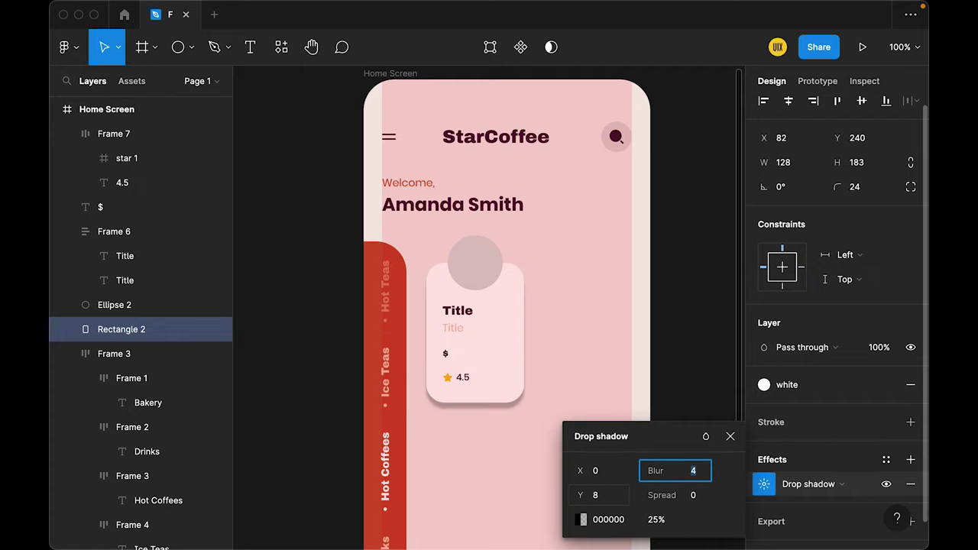
pyautogui.write('4')
pyautogui.press('Return')
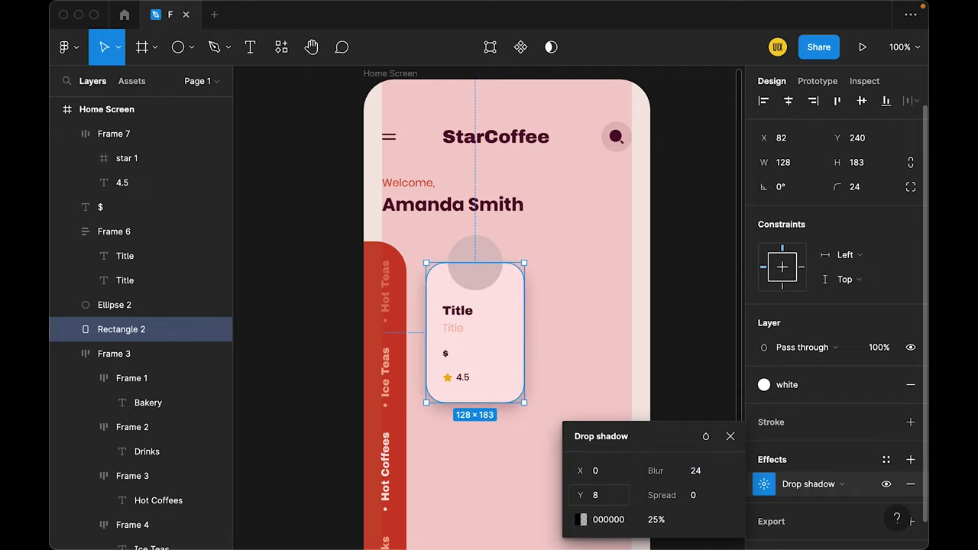
pyautogui.click(581, 520)
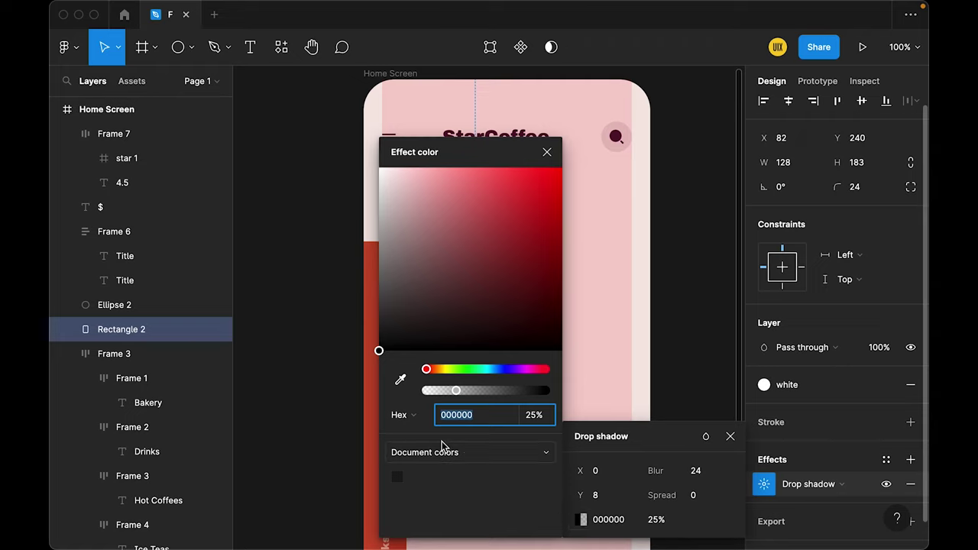
pyautogui.click(402, 380)
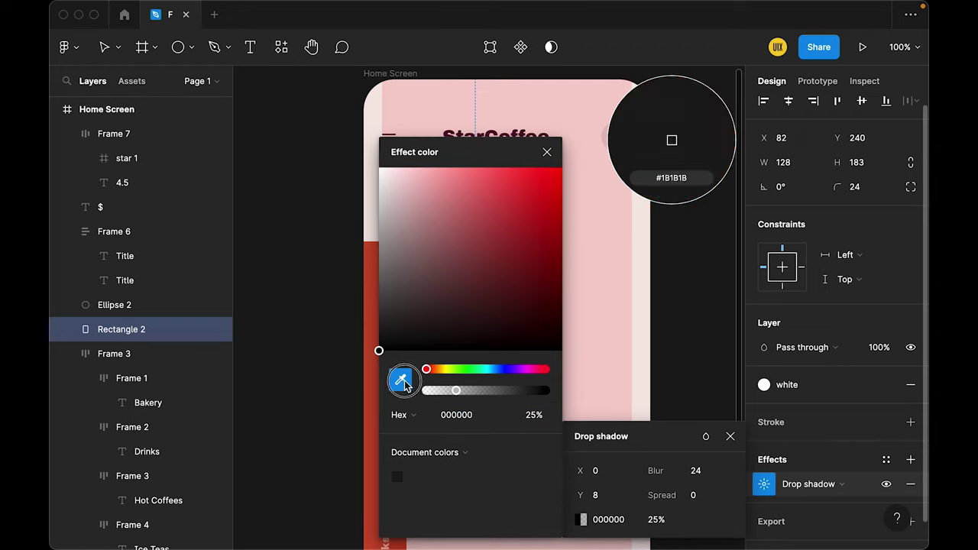
pyautogui.click(372, 295)
pyautogui.click(547, 152)
pyautogui.click(667, 519)
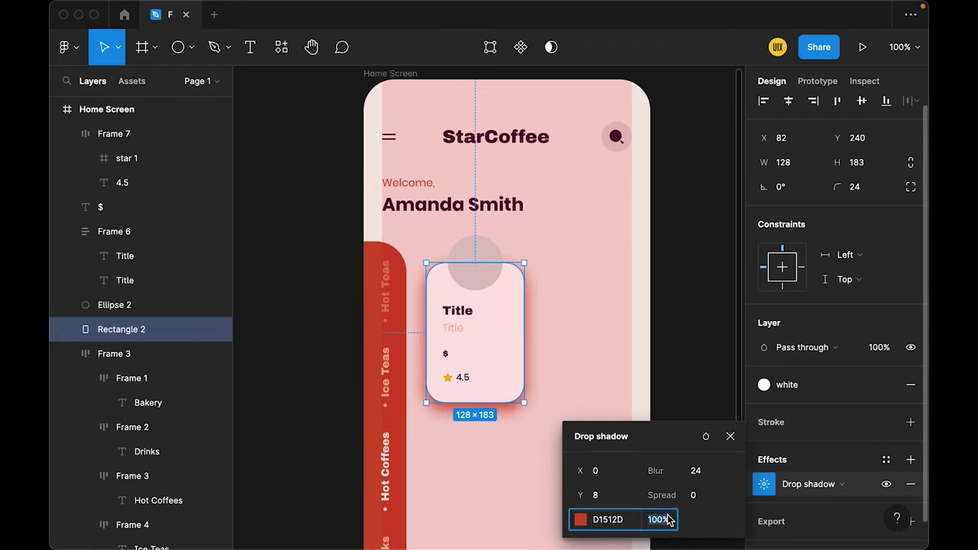
pyautogui.write('16')
pyautogui.press('Return')
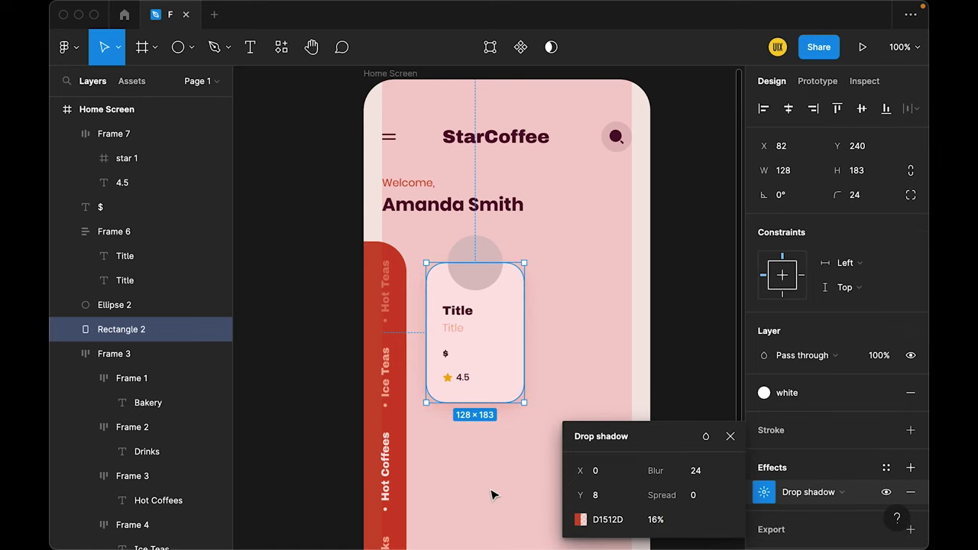
pyautogui.click(493, 465)
# - Move the card's titles, price, rating and background down slightly
pyautogui.click(488, 257)
pyautogui.click(546, 322)
pyautogui.click(459, 319)
pyautogui.keyDown('shift'); pyautogui.click(445, 353); pyautogui.keyUp('shift')
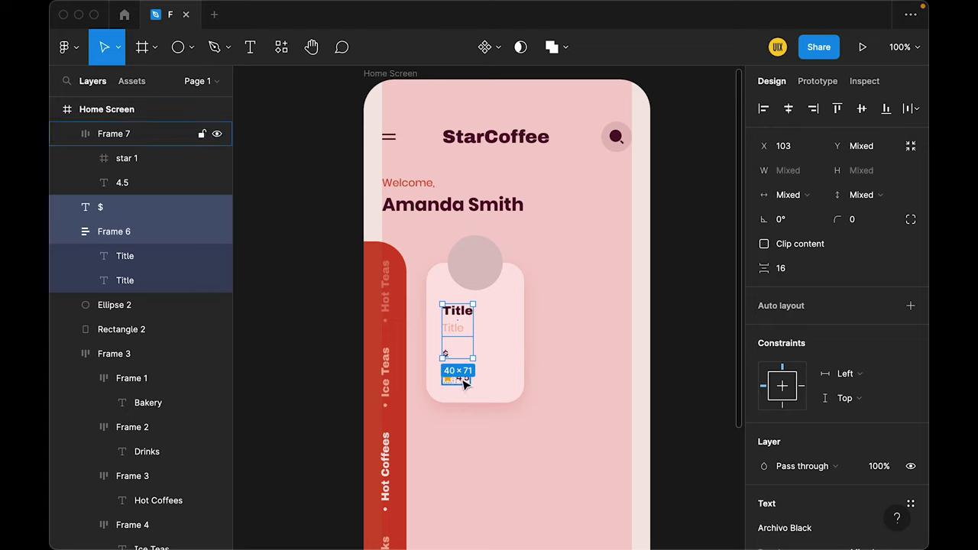
pyautogui.keyDown('shift'); pyautogui.click(458, 376); pyautogui.keyUp('shift')
pyautogui.keyDown('shift'); pyautogui.click(491, 357); pyautogui.keyUp('shift')
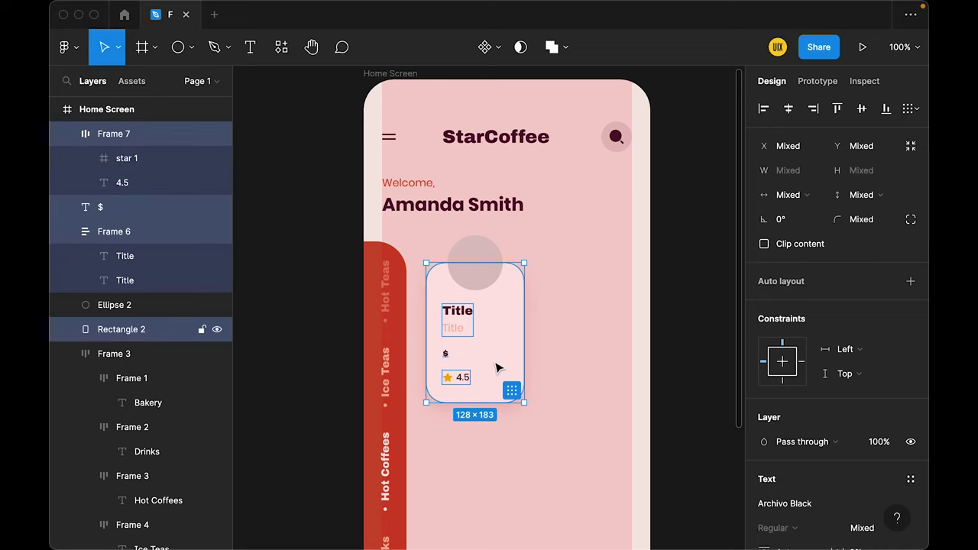
pyautogui.moveTo(498, 363); pyautogui.dragTo(496, 369)
# - Group the circle, background, texts and rating, nudging the group 2px left
pyautogui.moveTo(565, 246); pyautogui.dragTo(448, 419)
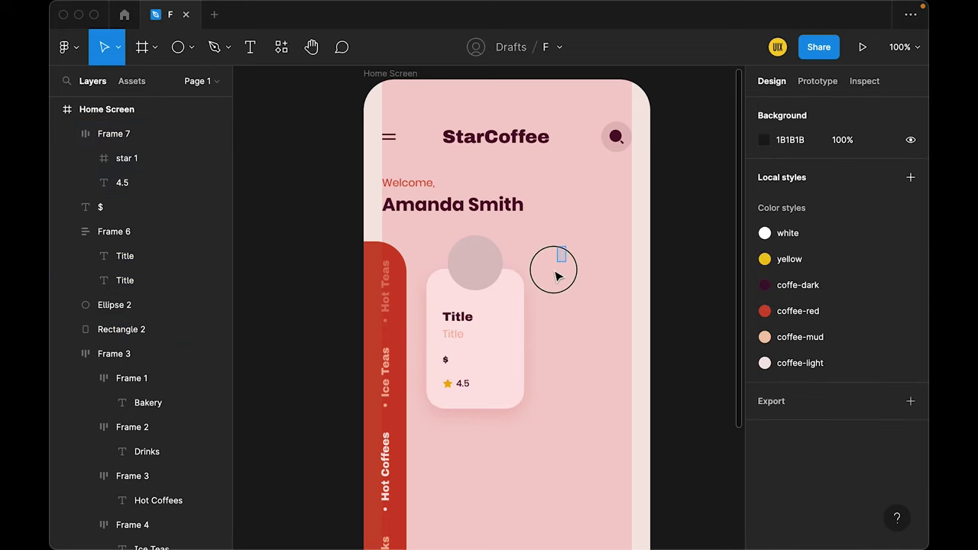
pyautogui.hotkey('ctrl', 'g')
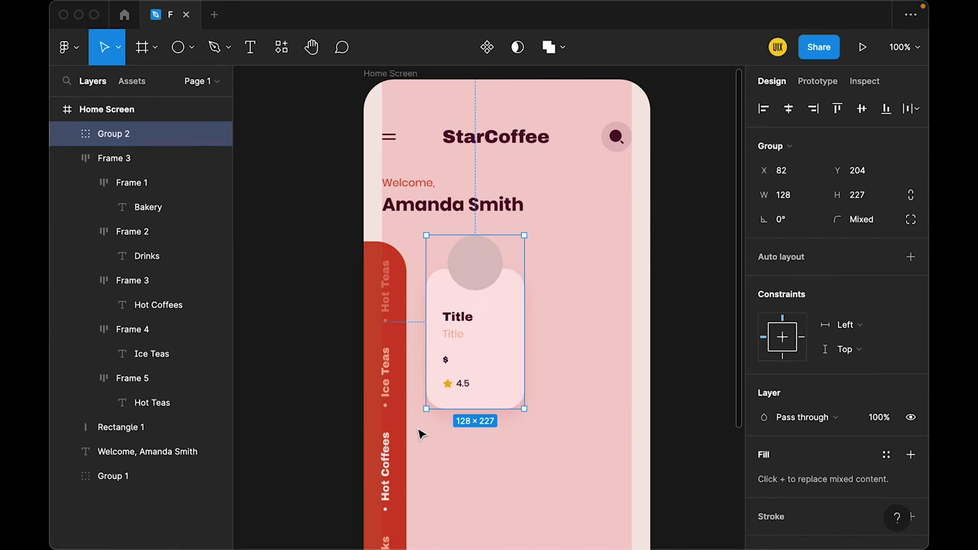
pyautogui.press('Left')
pyautogui.press('Left')
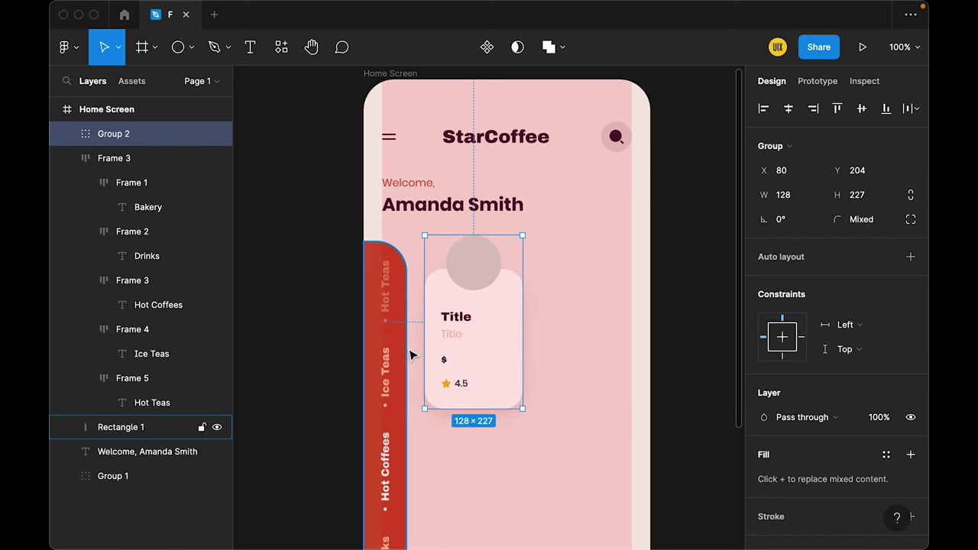
pyautogui.hotkey('shift', '2')
pyautogui.click(673, 306)
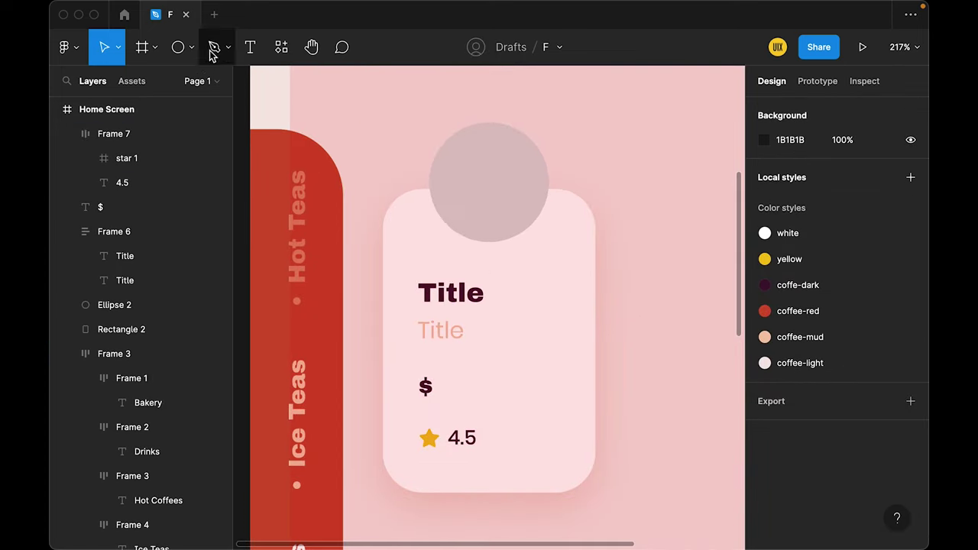
# - Draw a 40×40 square in the card's bottom-right corner with radii 24/0/24/0
pyautogui.click(191, 48)
pyautogui.click(183, 83)
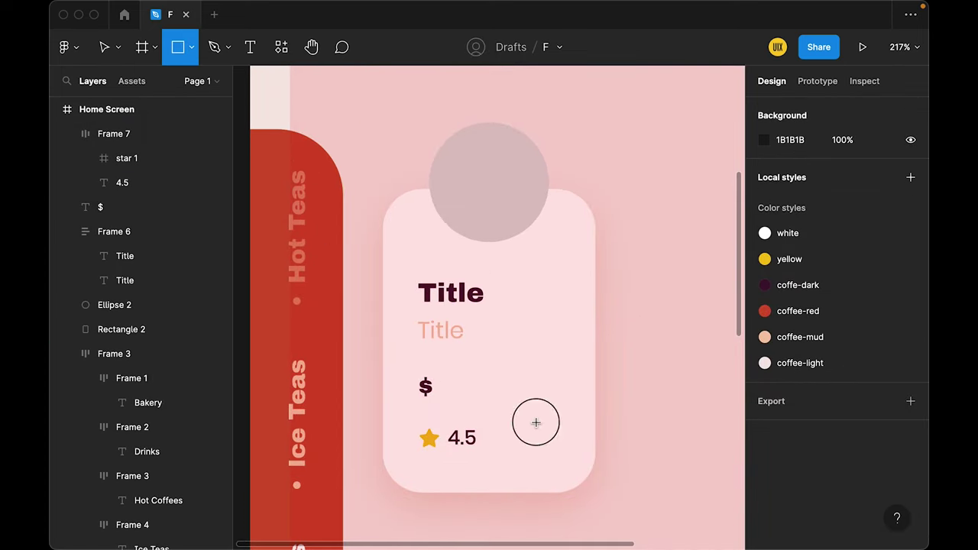
pyautogui.moveTo(535, 422); pyautogui.dragTo(598, 484)
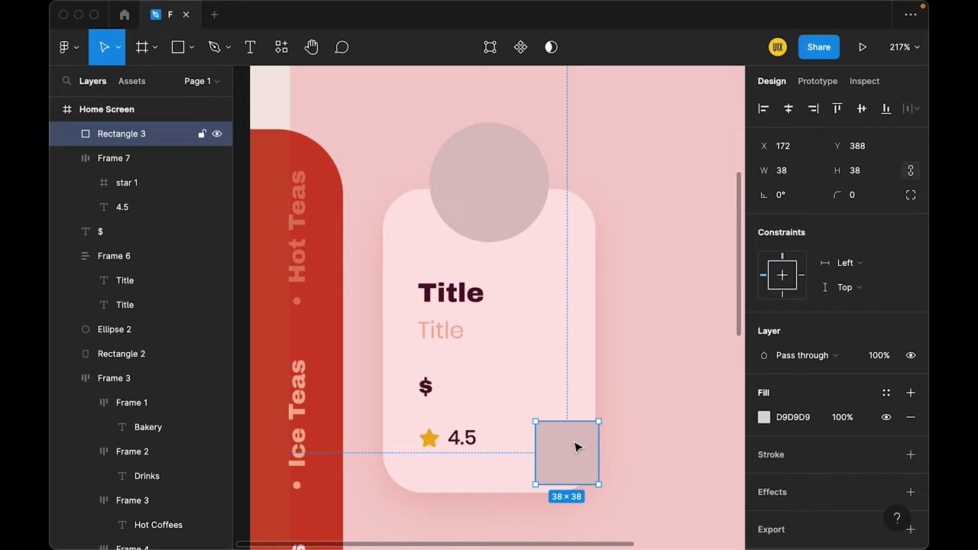
pyautogui.write('40')
pyautogui.press('Return')
pyautogui.click(910, 197)
pyautogui.click(788, 221)
pyautogui.write('24')
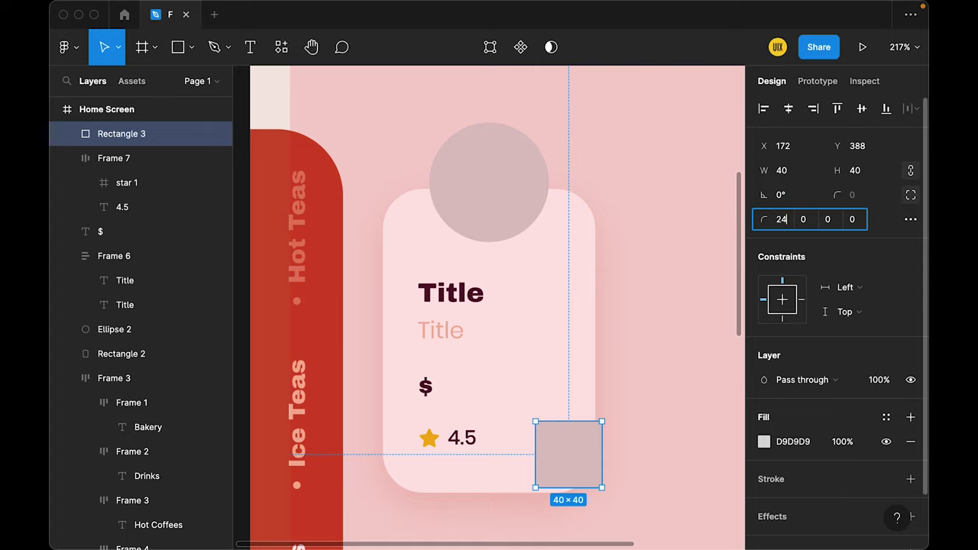
pyautogui.press('Tab')
pyautogui.press('Tab')
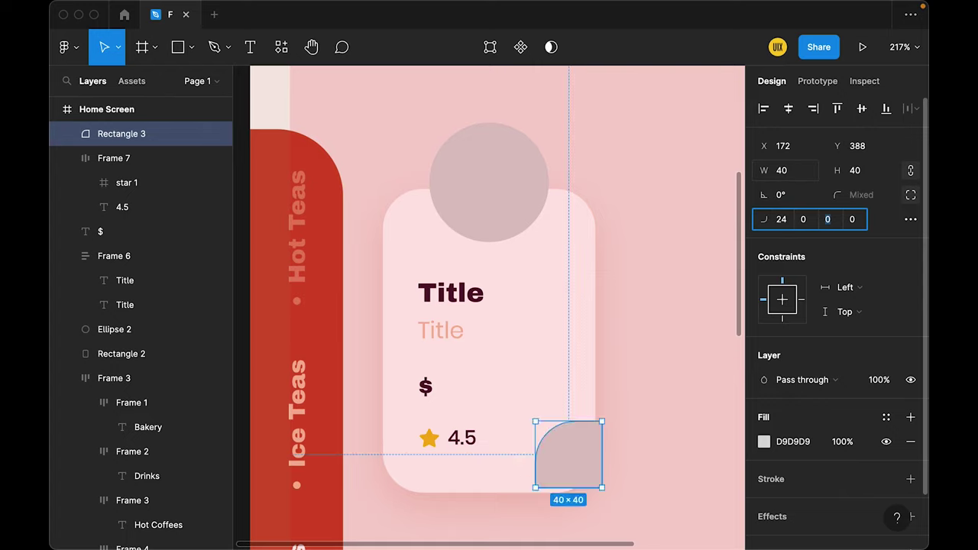
pyautogui.write('24')
pyautogui.press('Return')
pyautogui.moveTo(586, 448); pyautogui.dragTo(582, 451)
pyautogui.click(661, 421)
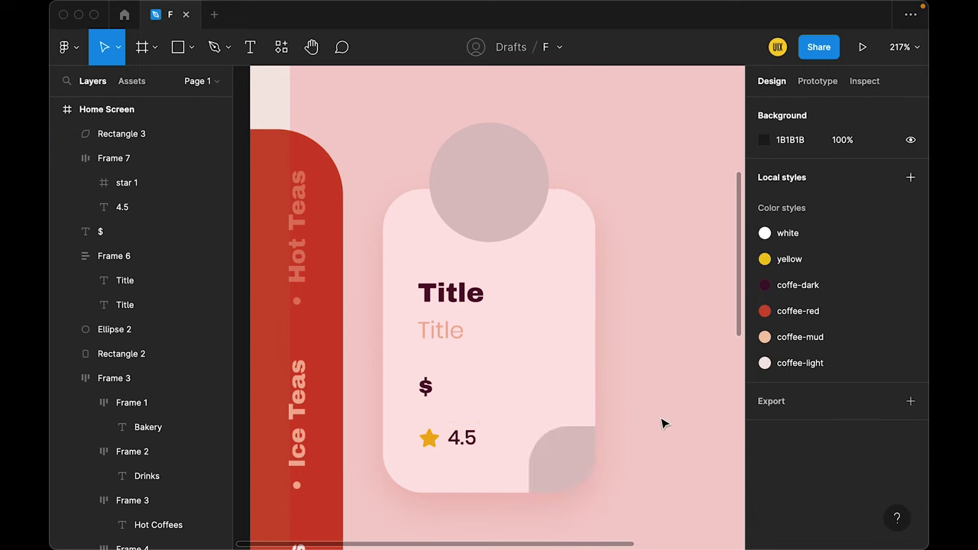
# - Fill the corner square with the coffee-red style
pyautogui.click(563, 465)
pyautogui.click(885, 417)
pyautogui.click(849, 406)
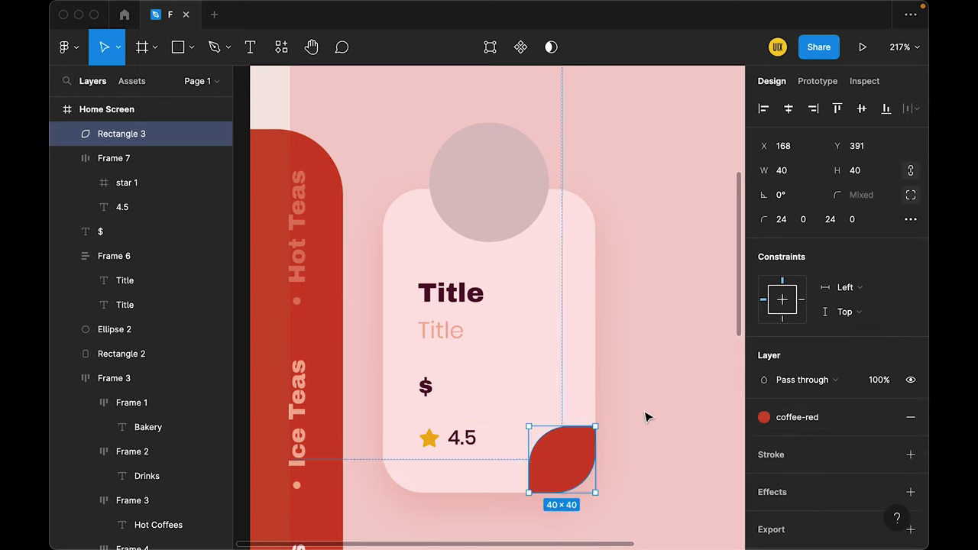
pyautogui.click(648, 417)
# - Paste the plus icon onto the red square and group them
pyautogui.hotkey('ctrl', 'v')
pyautogui.keyDown('shift'); pyautogui.click(547, 336); pyautogui.keyUp('shift')
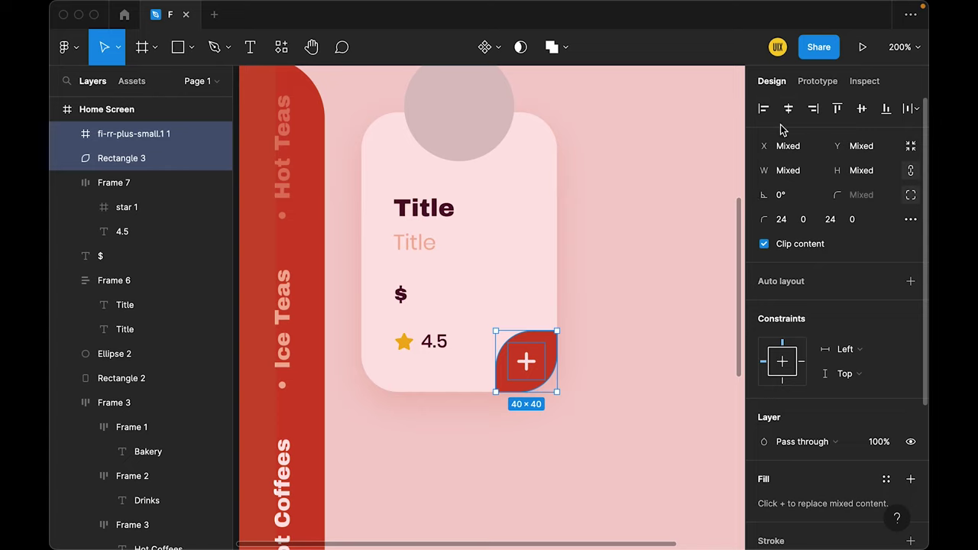
pyautogui.hotkey('ctrl', 'g')
pyautogui.keyDown('shift'); pyautogui.click(526, 273); pyautogui.keyUp('shift')
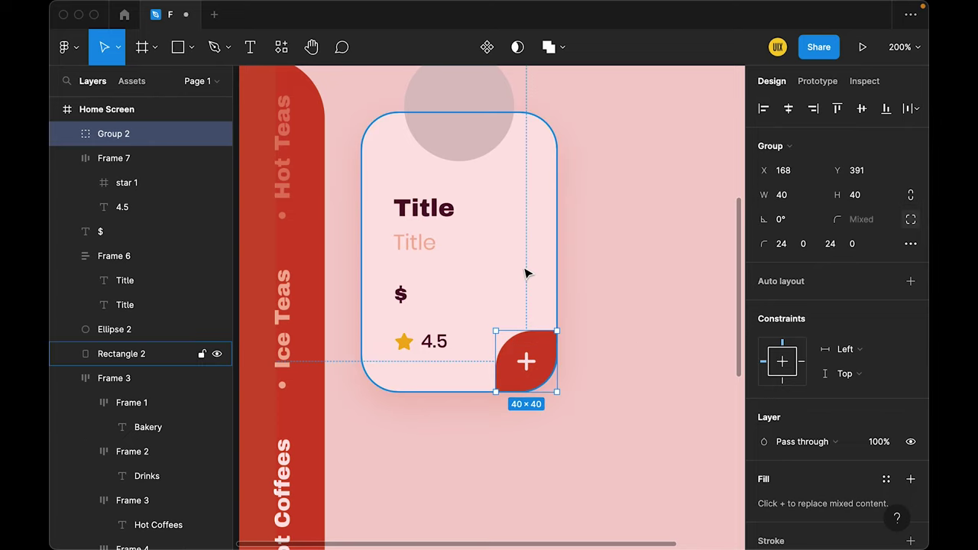
pyautogui.click(646, 325)
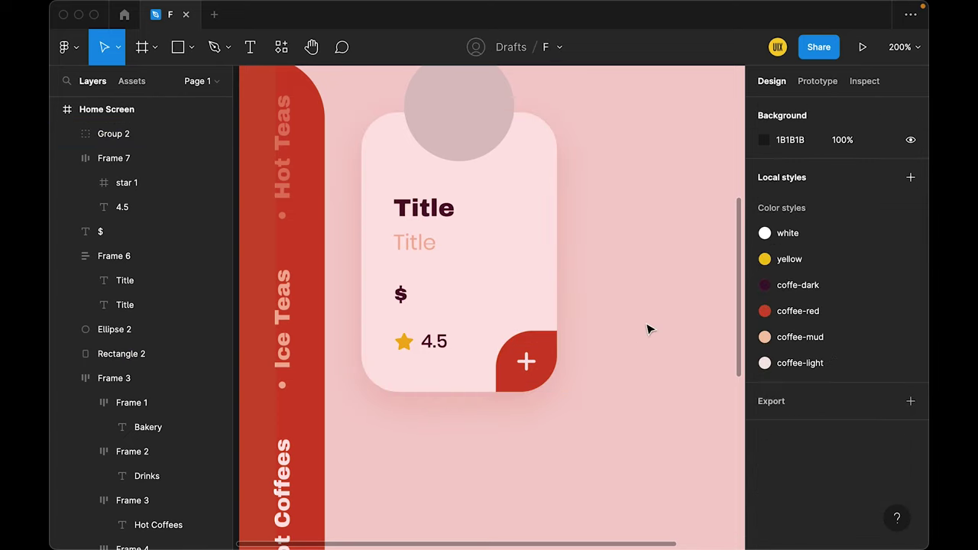
# - Shrink the latte-art coffee photo over the placeholder circle and mask it with the circle
pyautogui.scroll(2, 649, 330)
pyautogui.click(458, 126)
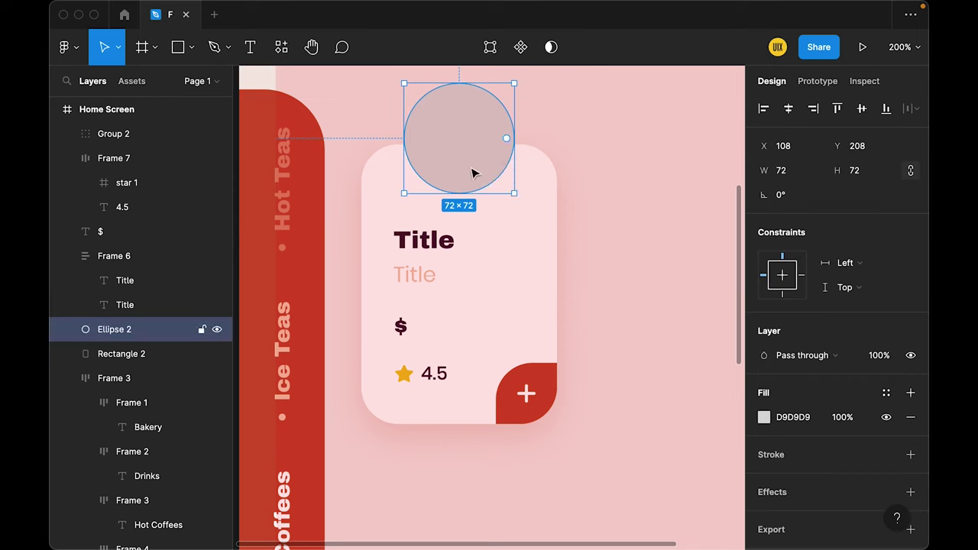
pyautogui.moveTo(487, 267); pyautogui.dragTo(488, 252)
pyautogui.moveTo(504, 380)
pyautogui.mouseDown()
pyautogui.moveTo(499, 317)
pyautogui.moveTo(468, 304)
pyautogui.mouseUp()
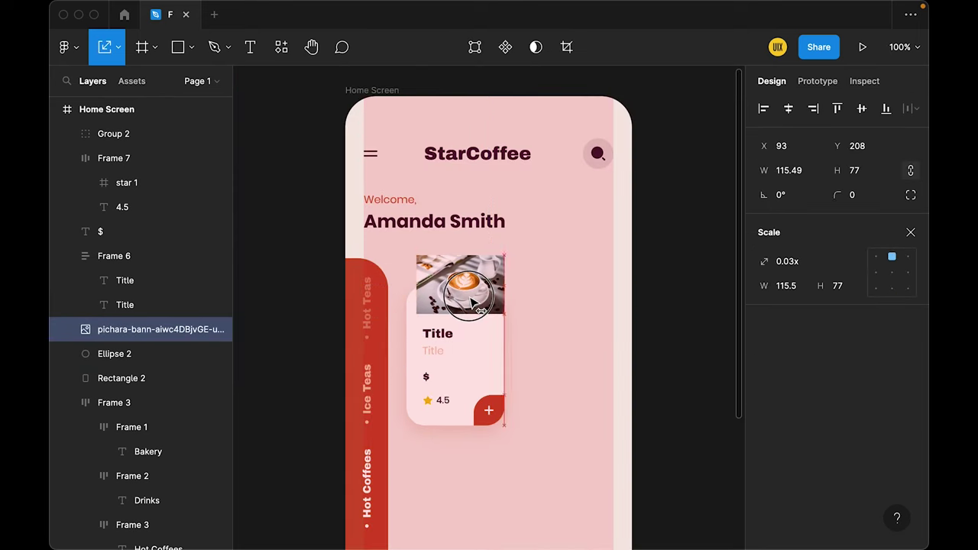
pyautogui.press('v')
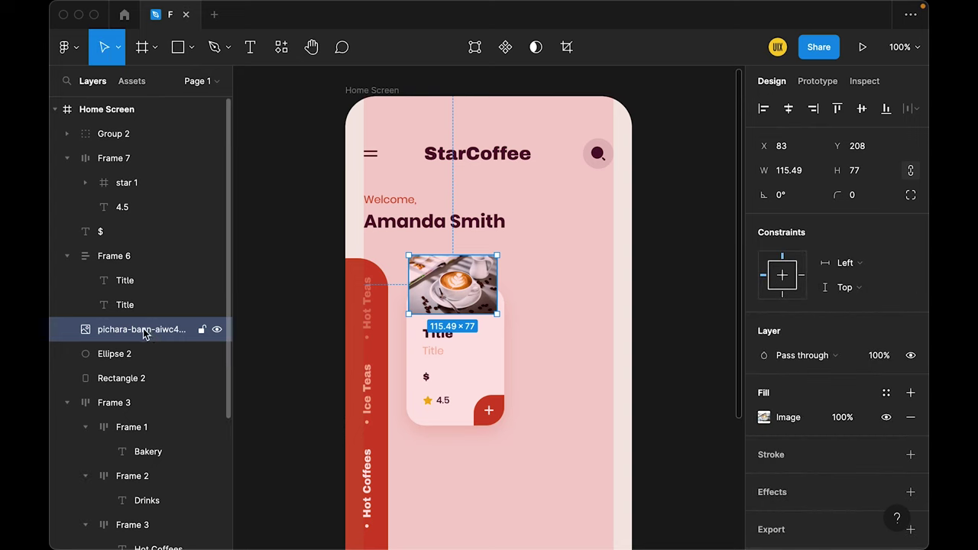
pyautogui.keyDown('shift'); pyautogui.click(131, 353); pyautogui.keyUp('shift')
pyautogui.hotkey('ctrl', 'alt', 'm')
pyautogui.click(550, 306)
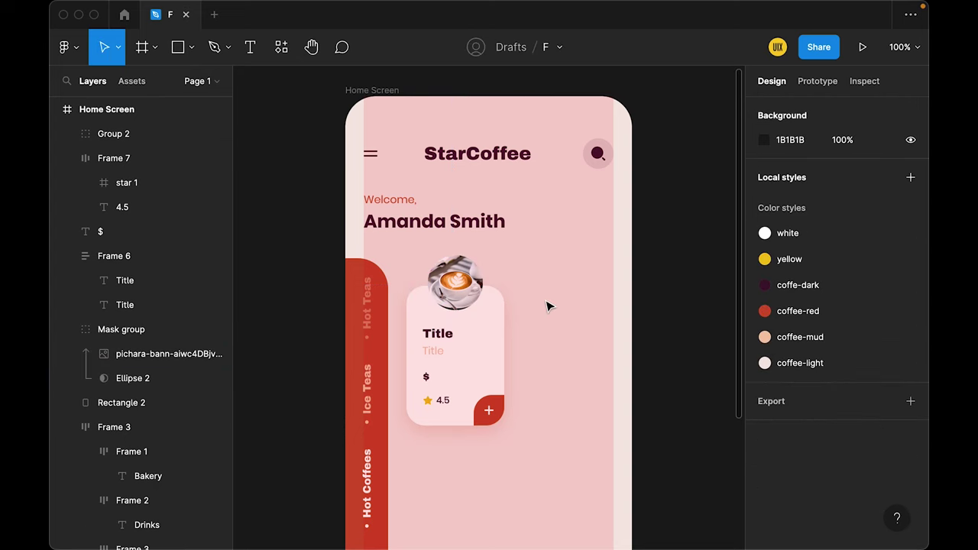
pyautogui.hotkey('ctrl', '=')
# - Trim the masked photo's height to 72, then select it with the card
pyautogui.doubleClick(416, 281)
pyautogui.moveTo(420, 322)
pyautogui.mouseDown()
pyautogui.moveTo(421, 313)
pyautogui.moveTo(421, 321)
pyautogui.mouseUp()
pyautogui.click(592, 247)
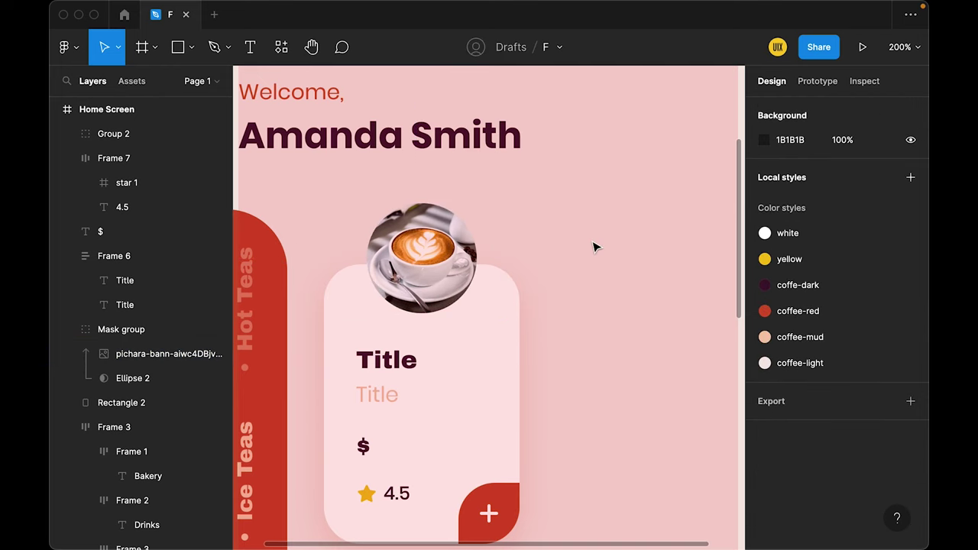
pyautogui.hotkey('shift', '0')
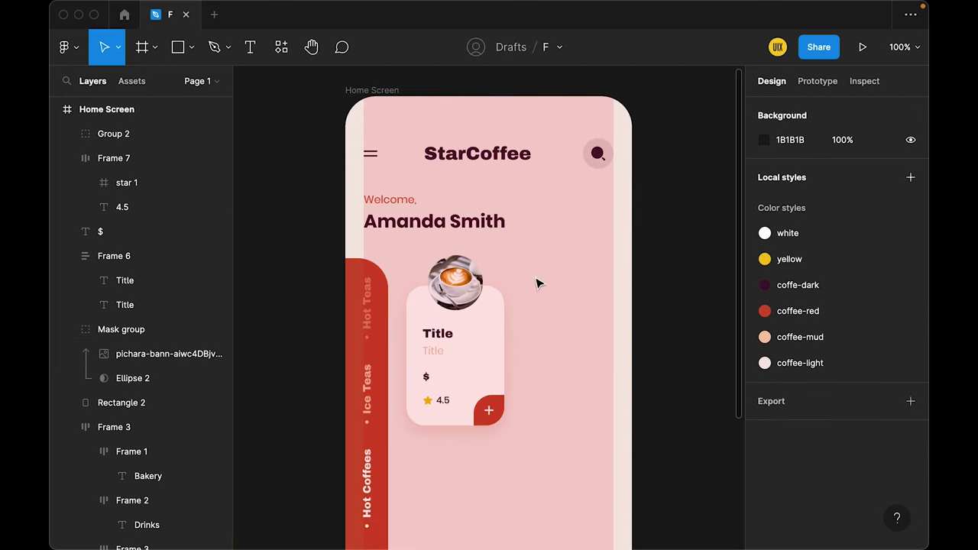
pyautogui.click(121, 330)
pyautogui.keyDown('shift'); pyautogui.click(122, 402); pyautogui.keyUp('shift')
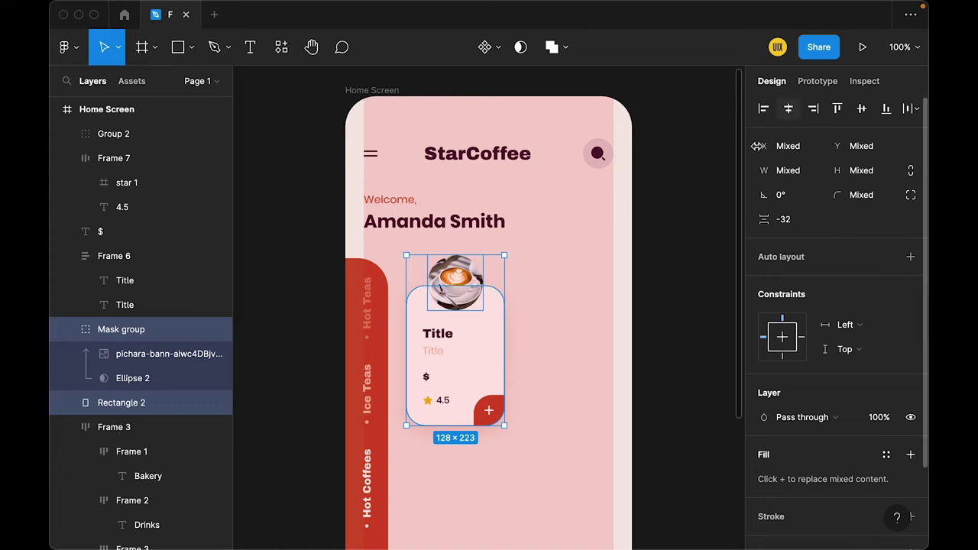
pyautogui.click(606, 283)
pyautogui.click(435, 349)
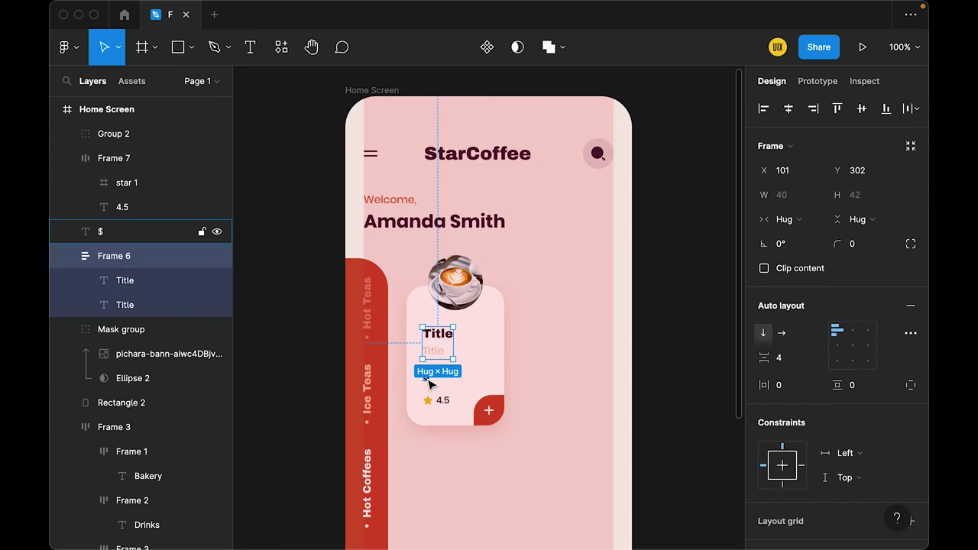
# - Nudge the card's title, price and rating texts 5 px left
pyautogui.keyDown('shift'); pyautogui.click(425, 378); pyautogui.keyUp('shift')
pyautogui.keyDown('shift'); pyautogui.click(440, 400); pyautogui.keyUp('shift')
pyautogui.press('Left')
pyautogui.press('Left')
pyautogui.press('Left')
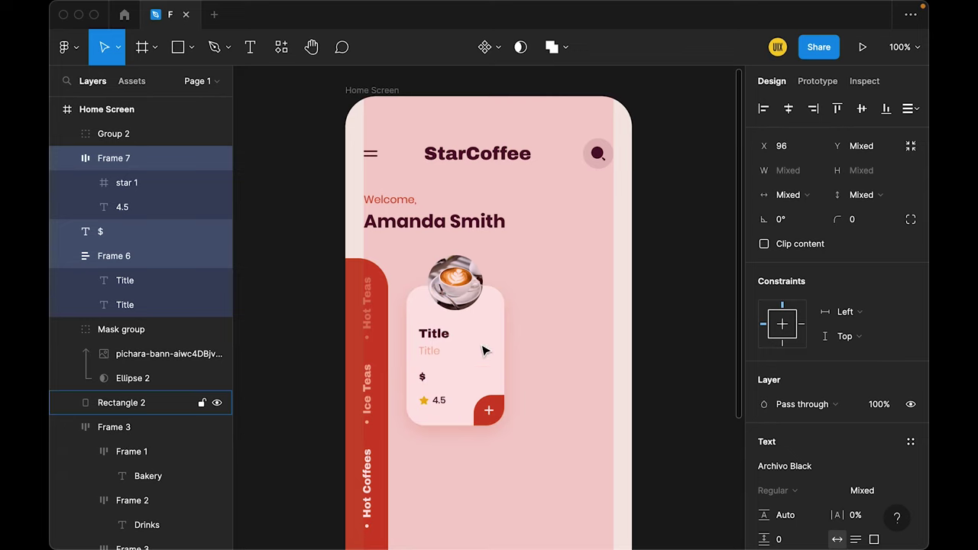
pyautogui.click(600, 338)
# - Change the card texts to Espresso, with milk and $2.50
pyautogui.doubleClick(432, 334)
pyautogui.write('Espresso')
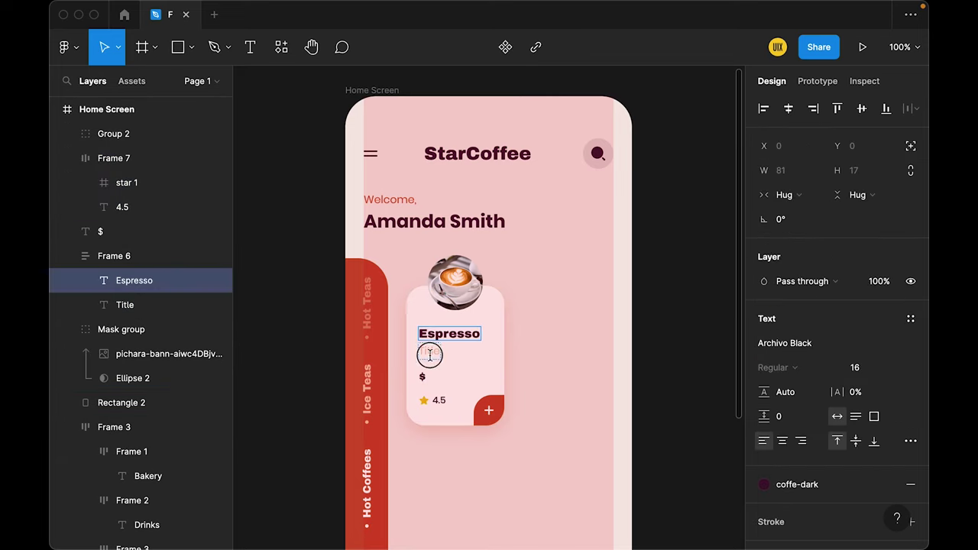
pyautogui.doubleClick(429, 354)
pyautogui.write('with milk')
pyautogui.doubleClick(422, 377)
pyautogui.write('$2.50')
pyautogui.click(565, 313)
# - Group all the Espresso card's parts and duplicate the card to its right
pyautogui.moveTo(557, 269)
pyautogui.mouseDown()
pyautogui.moveTo(408, 447)
pyautogui.moveTo(421, 465)
pyautogui.mouseUp()
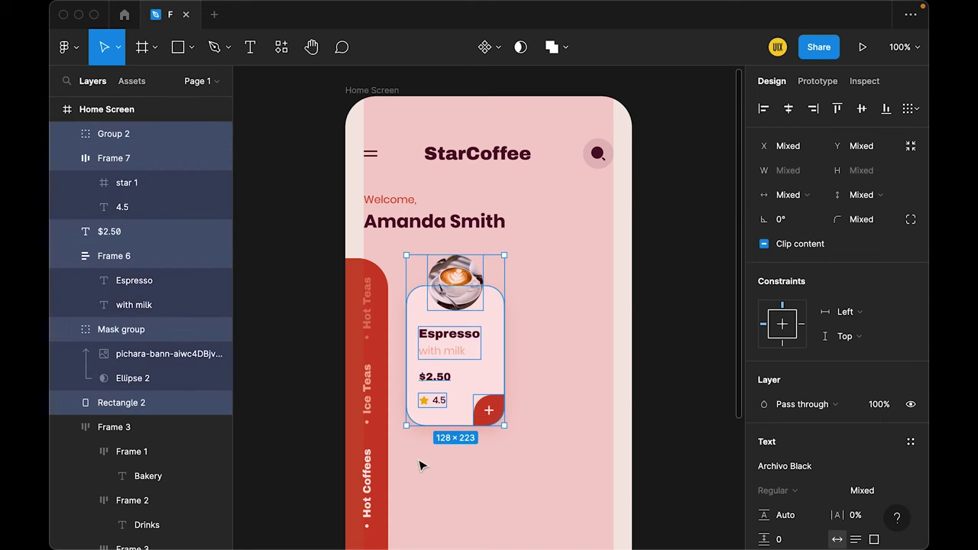
pyautogui.hotkey('ctrl', 'g')
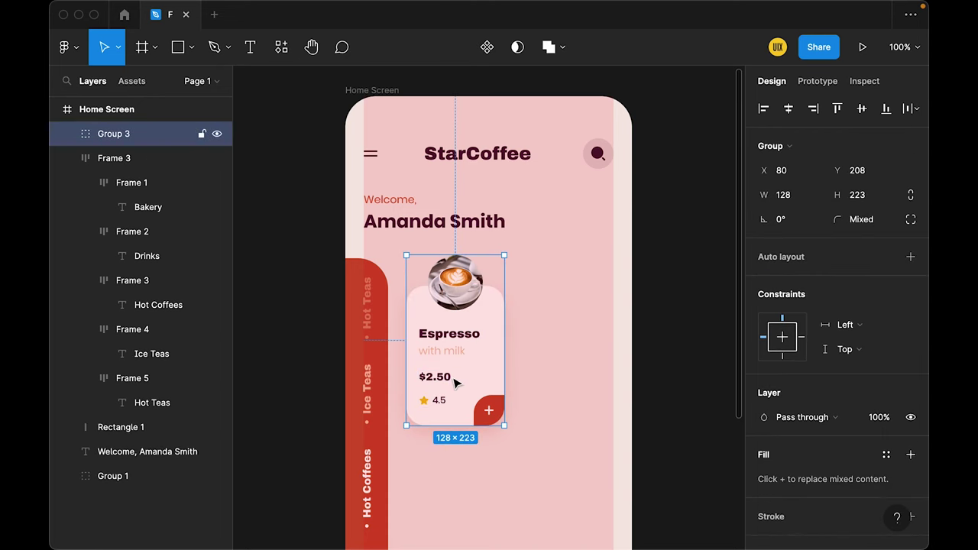
pyautogui.moveTo(482, 373); pyautogui.dragTo(545, 364)
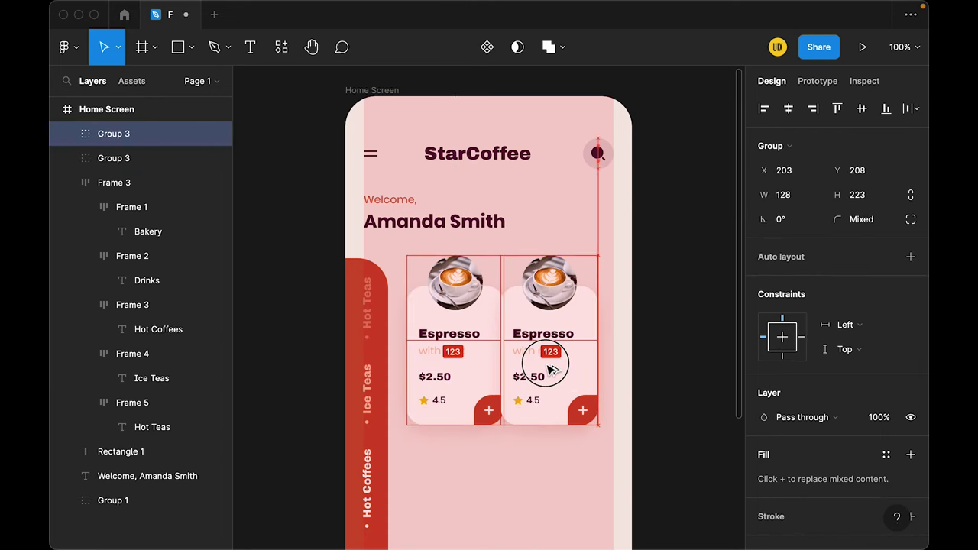
# - Wrap the two Espresso cards in an auto-layout row with 16 spacing
pyautogui.keyDown('shift'); pyautogui.click(461, 369); pyautogui.keyUp('shift')
pyautogui.hotkey('shift', 'a')
pyautogui.click(783, 365)
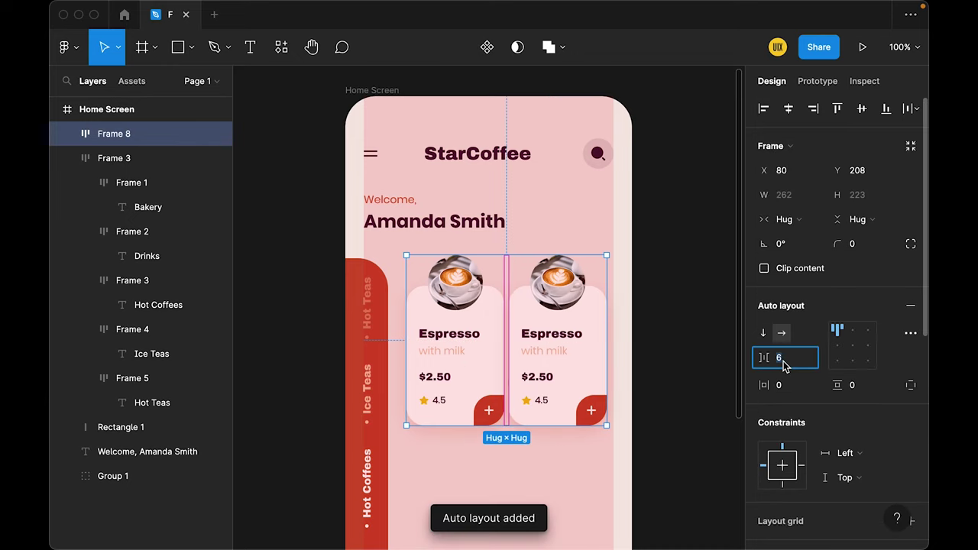
pyautogui.write('16')
pyautogui.press('Return')
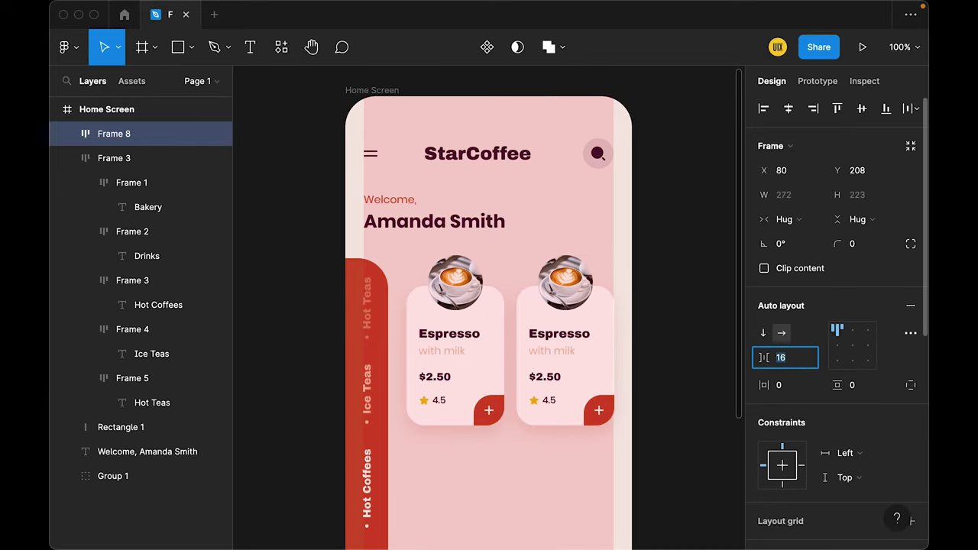
# - Duplicate the card row below and stack both rows in a vertical auto layout
pyautogui.scroll(-3, 461, 375)
pyautogui.keyDown('alt'); pyautogui.moveTo(466, 298); pyautogui.dragTo(480, 484); pyautogui.keyUp('alt')
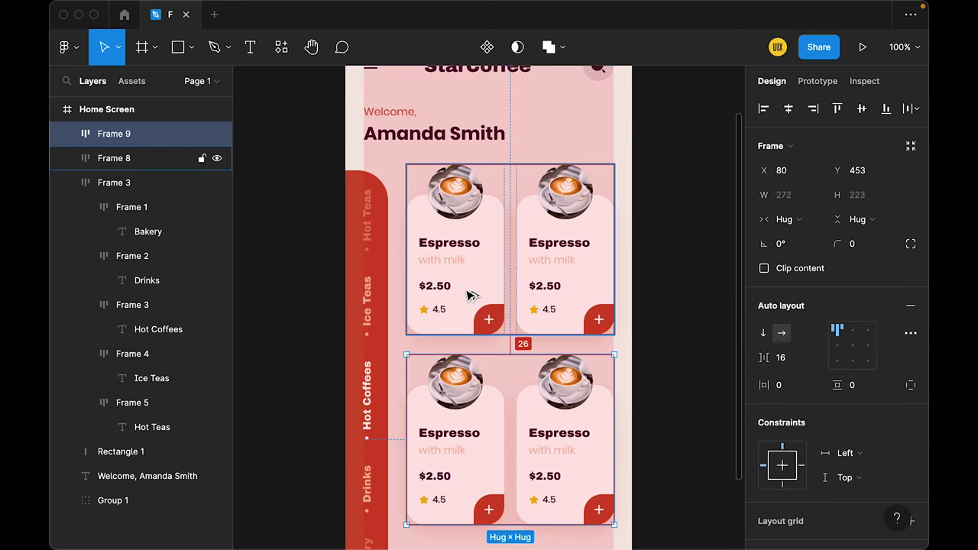
pyautogui.keyDown('shift'); pyautogui.click(465, 265); pyautogui.keyUp('shift')
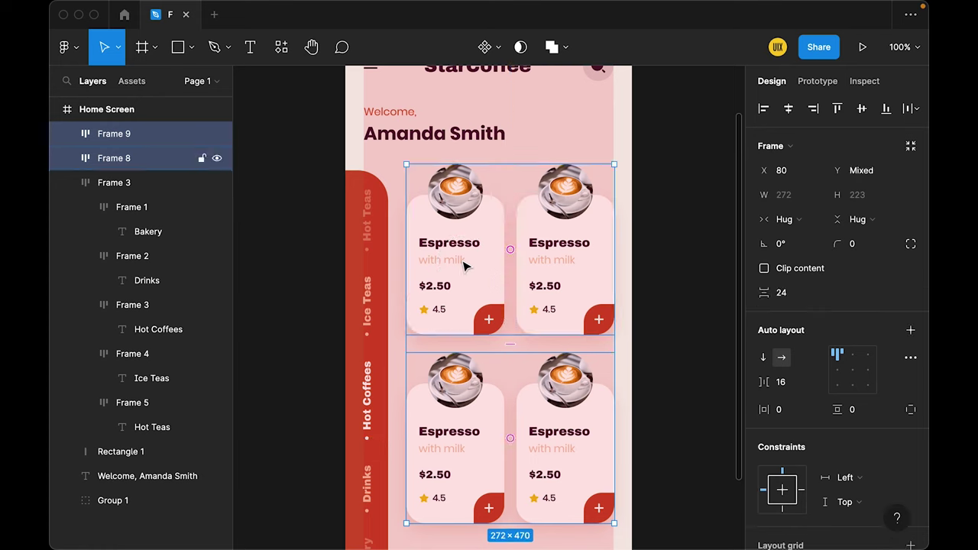
pyautogui.hotkey('shift', 'a')
pyautogui.click(639, 283)
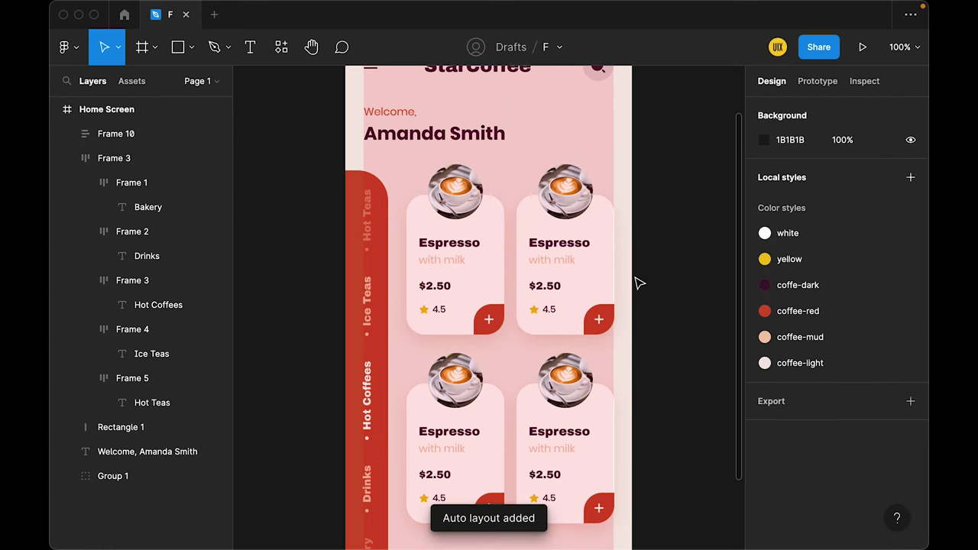
# - Reposition the card stack on the Home Screen and fit the frame in view
pyautogui.press('-')
pyautogui.click(549, 388)
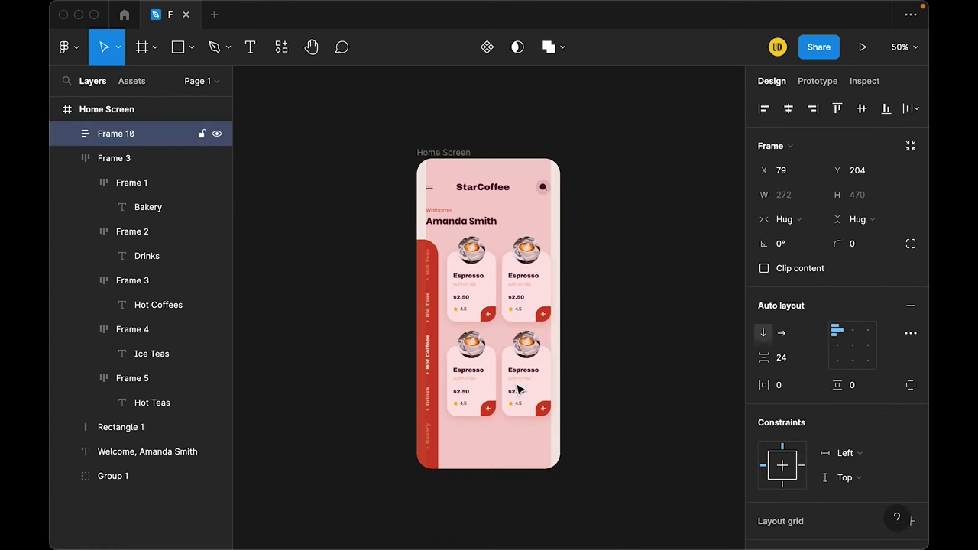
pyautogui.hotkey('shift', 'Down')
pyautogui.hotkey('shift', 'Down')
pyautogui.hotkey('shift', 'Down')
pyautogui.hotkey('shift', 'Down')
pyautogui.hotkey('shift', 'Down')
pyautogui.hotkey('shift', 'Up')
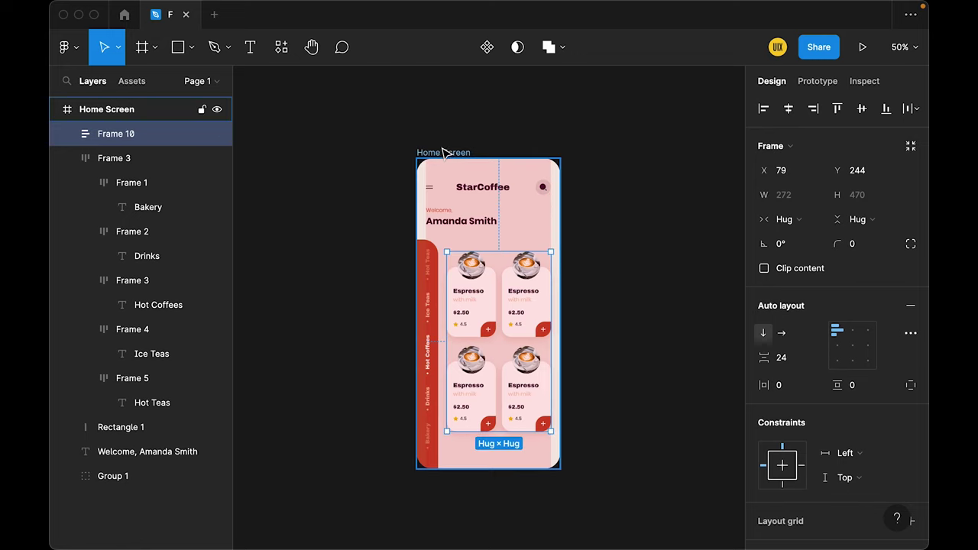
pyautogui.click(443, 153)
pyautogui.hotkey('shift', '2')
pyautogui.click(662, 275)
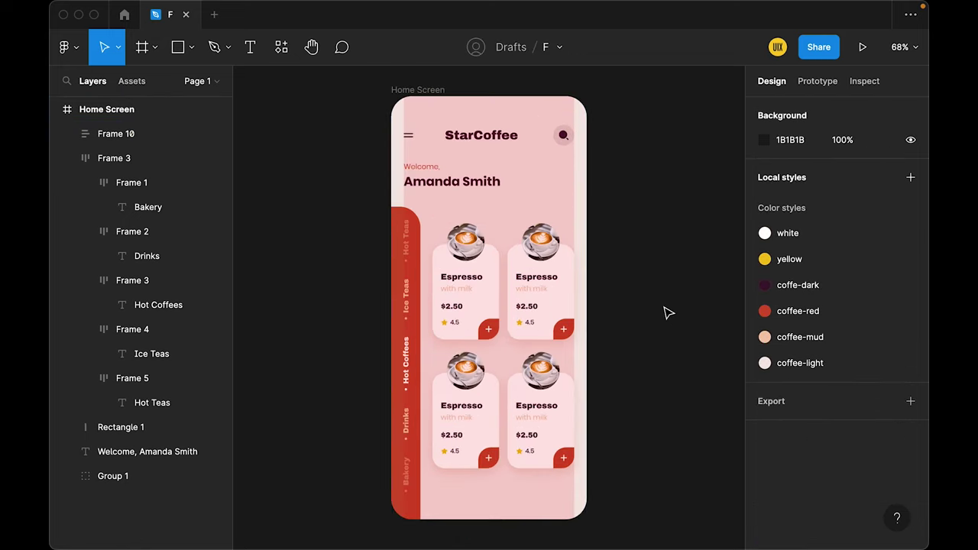
pyautogui.scroll(-2, 666, 311)
pyautogui.keyDown('ctrl'); pyautogui.click(548, 218); pyautogui.keyUp('ctrl')
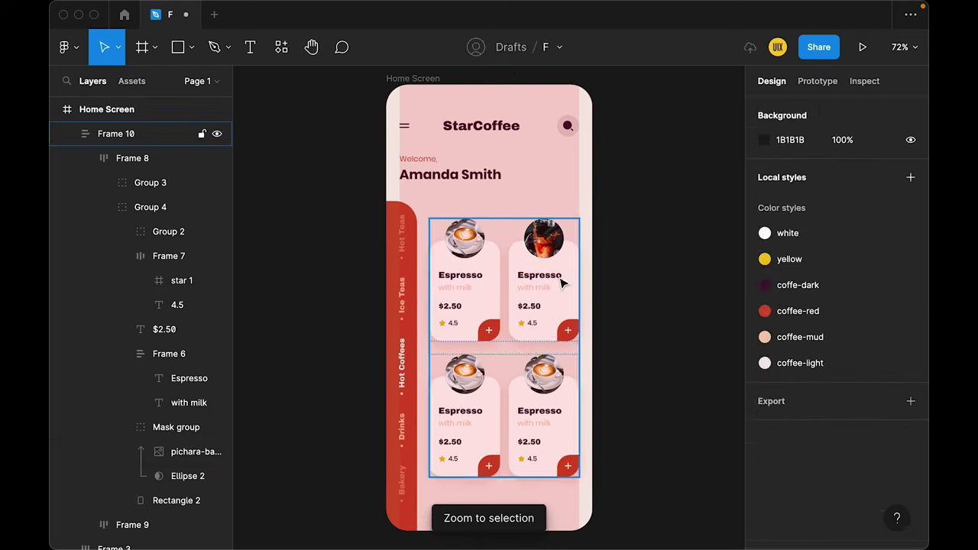
# - Retitle the top-right card Cappucino and edit its subtitle to end with ', wet'
pyautogui.doubleClick(538, 275)
pyautogui.write('Cappucino')
pyautogui.click(538, 288)
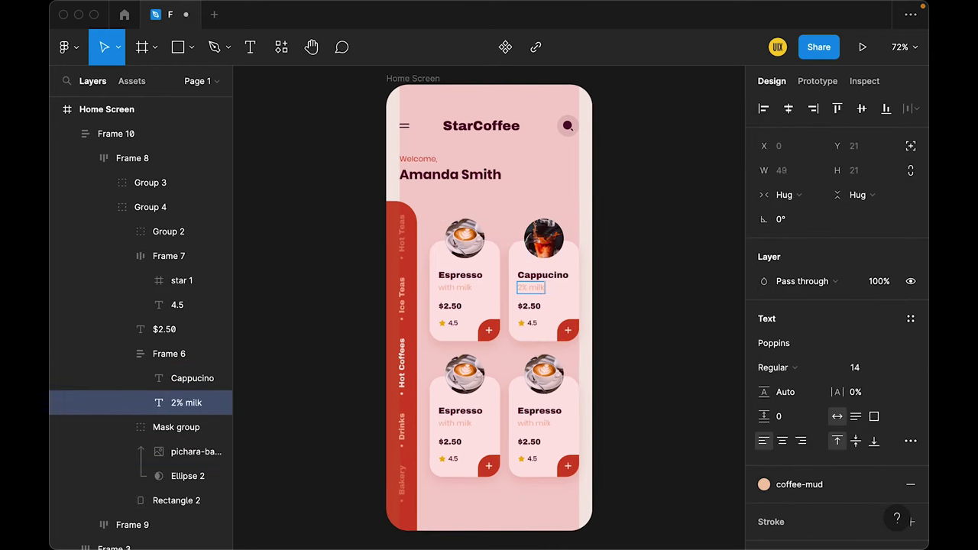
pyautogui.write(', wet')
pyautogui.click(530, 306)
pyautogui.write('$5.99')
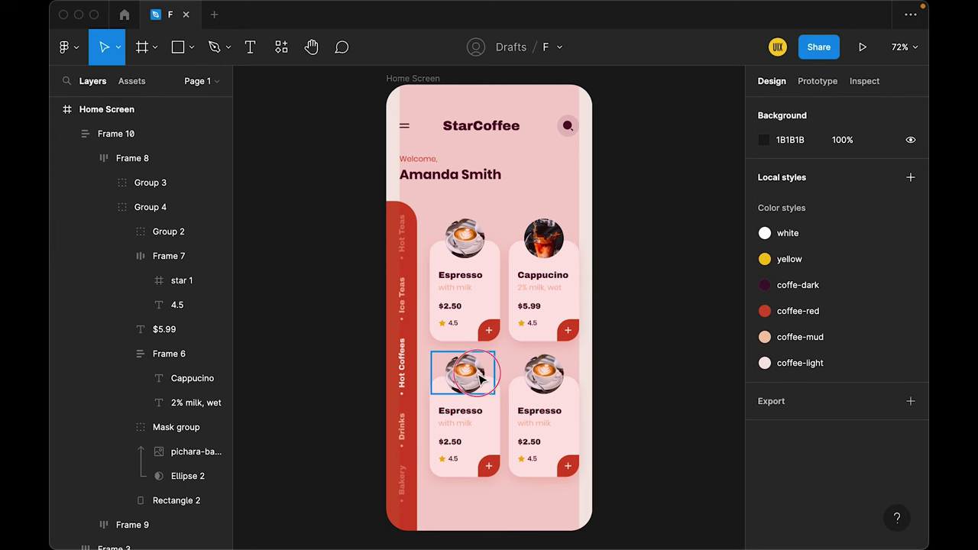
# - Turn the lower-left card into Latte, with bakery, priced $3.20
pyautogui.click(480, 374)
pyautogui.click(673, 384)
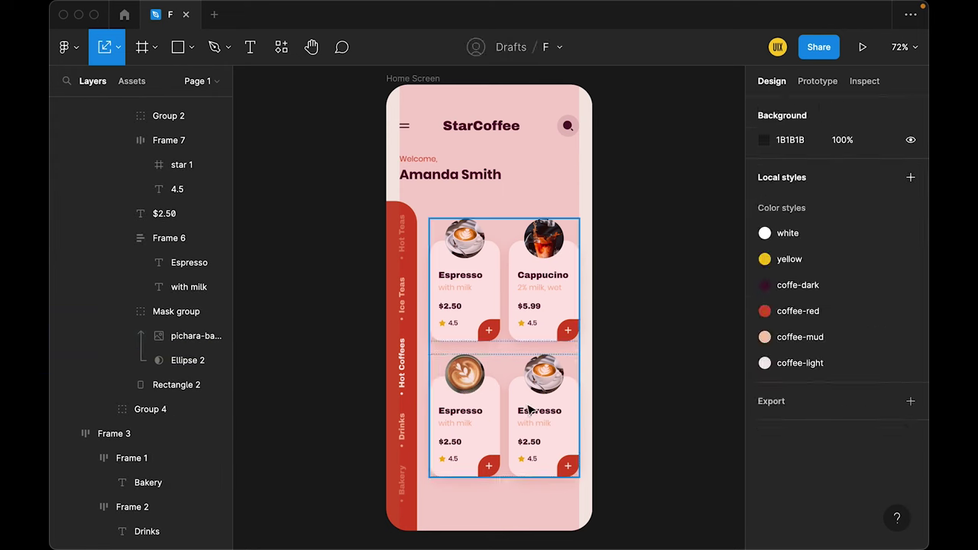
pyautogui.doubleClick(460, 410)
pyautogui.write('Latte')
pyautogui.press('Tab')
pyautogui.write('with bakery')
pyautogui.press('Tab')
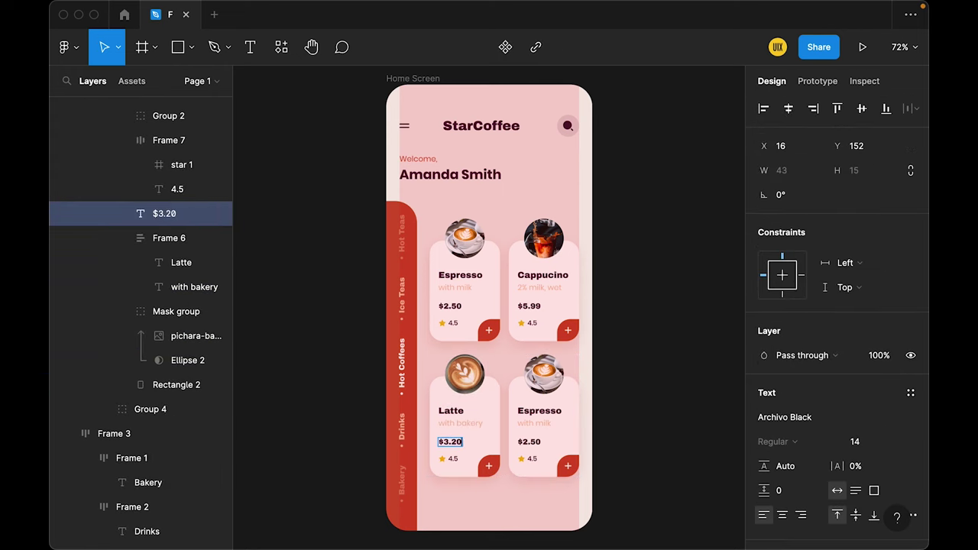
pyautogui.write('0')
pyautogui.click(543, 374)
# - Retitle the lower-right card Americano
pyautogui.click(650, 319)
pyautogui.doubleClick(539, 412)
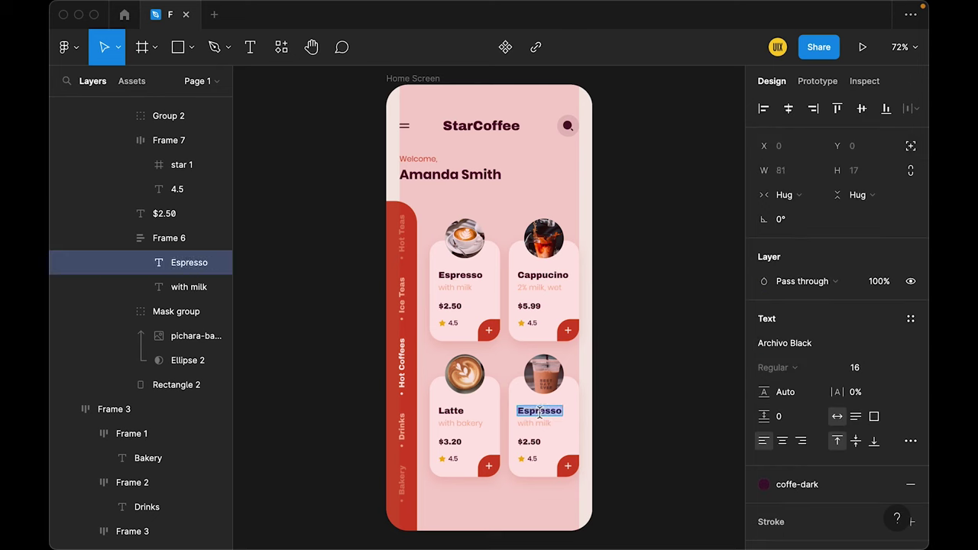
pyautogui.write('Americano')
pyautogui.press('Tab')
pyautogui.press('Tab')
pyautogui.write('whole')
pyautogui.click(638, 372)
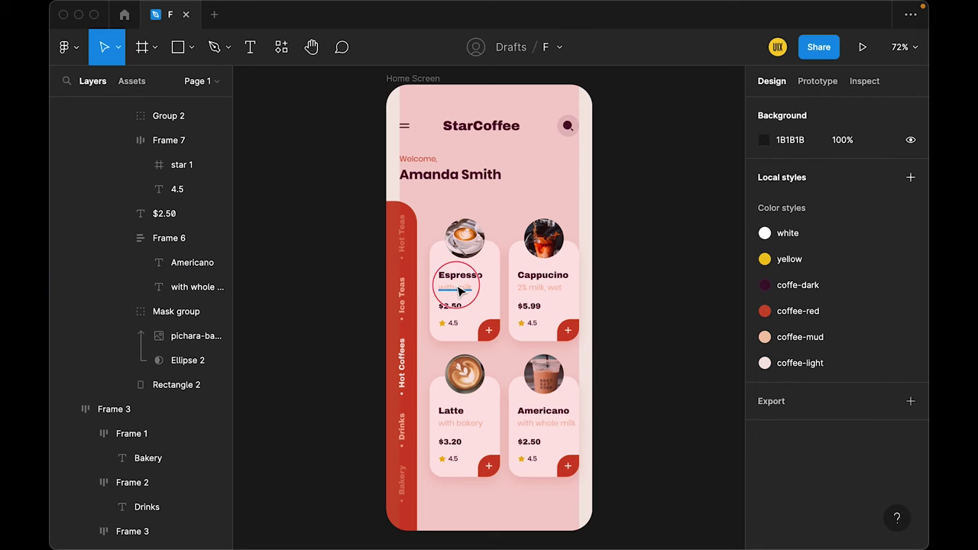
# - Set all four card subtitles to font size 12
pyautogui.keyDown('super'); pyautogui.click(458, 287); pyautogui.keyUp('super')
pyautogui.keyDown('shift'); pyautogui.keyDown('super'); pyautogui.click(535, 287); pyautogui.keyUp('super'); pyautogui.keyUp('shift')
pyautogui.keyDown('shift'); pyautogui.keyDown('super'); pyautogui.click(549, 424); pyautogui.keyUp('super'); pyautogui.keyUp('shift')
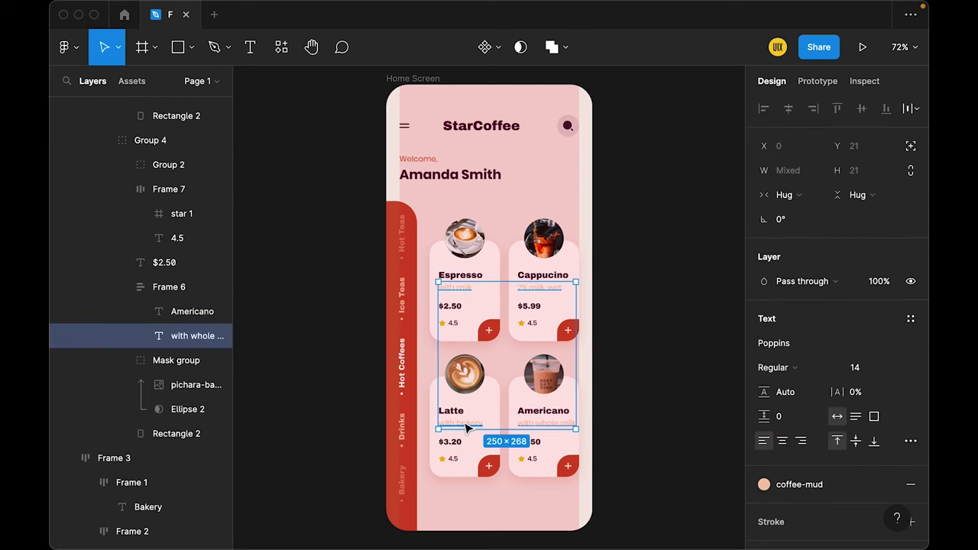
pyautogui.keyDown('shift'); pyautogui.keyDown('super'); pyautogui.click(464, 425); pyautogui.keyUp('super'); pyautogui.keyUp('shift')
pyautogui.click(878, 368)
pyautogui.write('12')
pyautogui.press('Return')
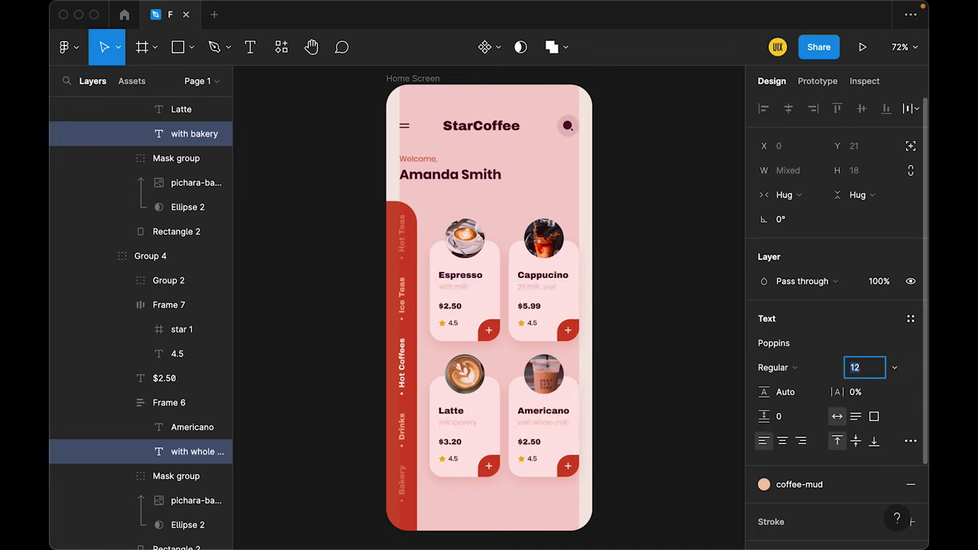
pyautogui.click(662, 369)
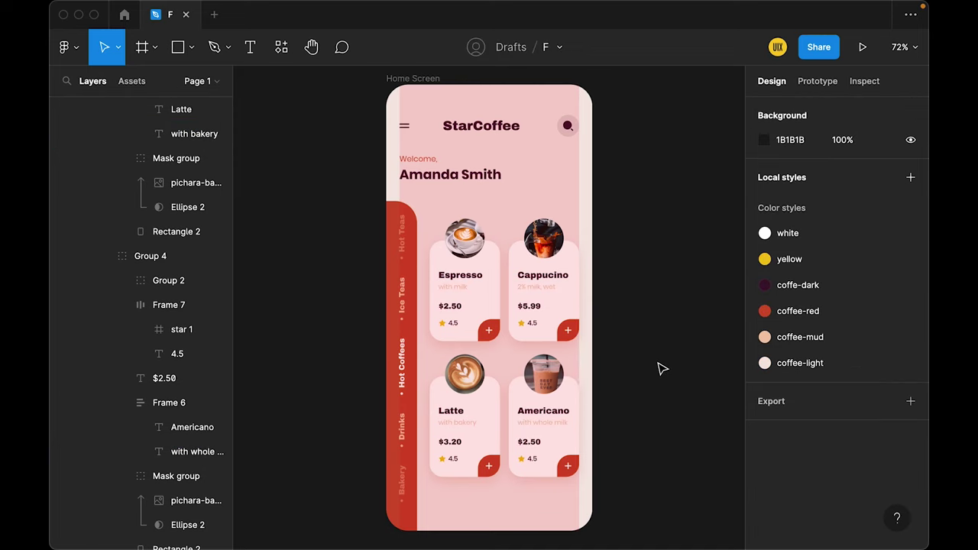
# - Change the Americano card's price to $7.00
pyautogui.keyDown('super'); pyautogui.click(531, 443); pyautogui.keyUp('super')
pyautogui.doubleClick(523, 441)
pyautogui.write('7')
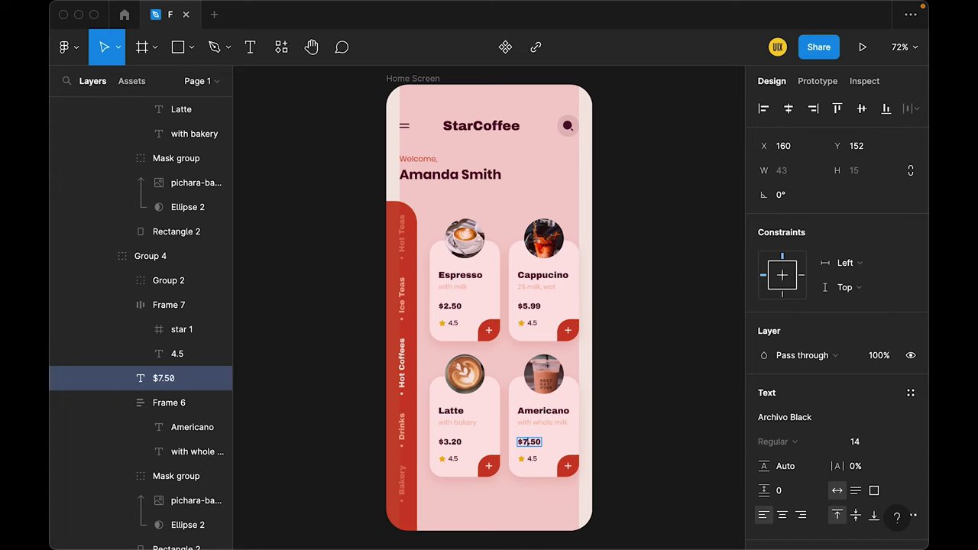
pyautogui.click(686, 301)
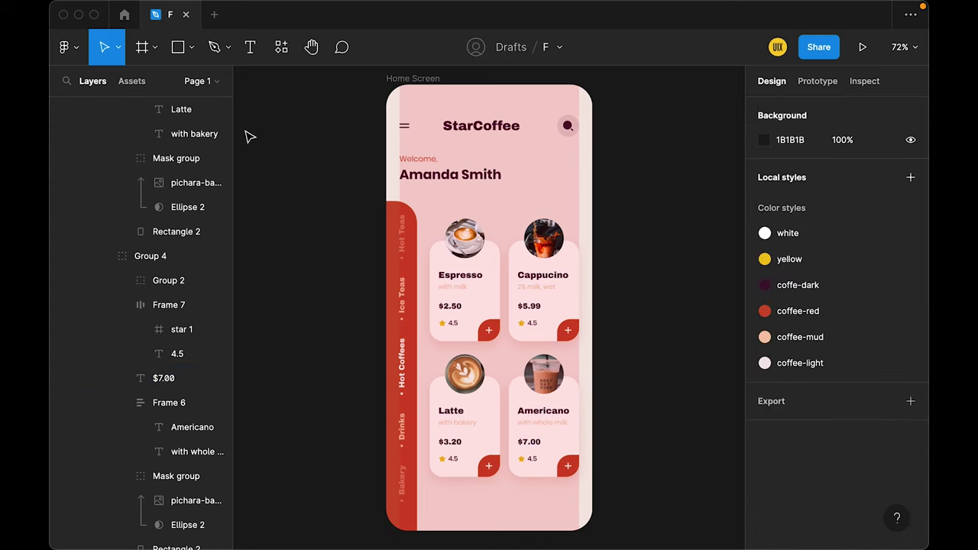
pyautogui.click(178, 46)
# - Draw a full-width bar 80 px tall along the bottom of the home screen
pyautogui.moveTo(387, 487); pyautogui.dragTo(571, 525)
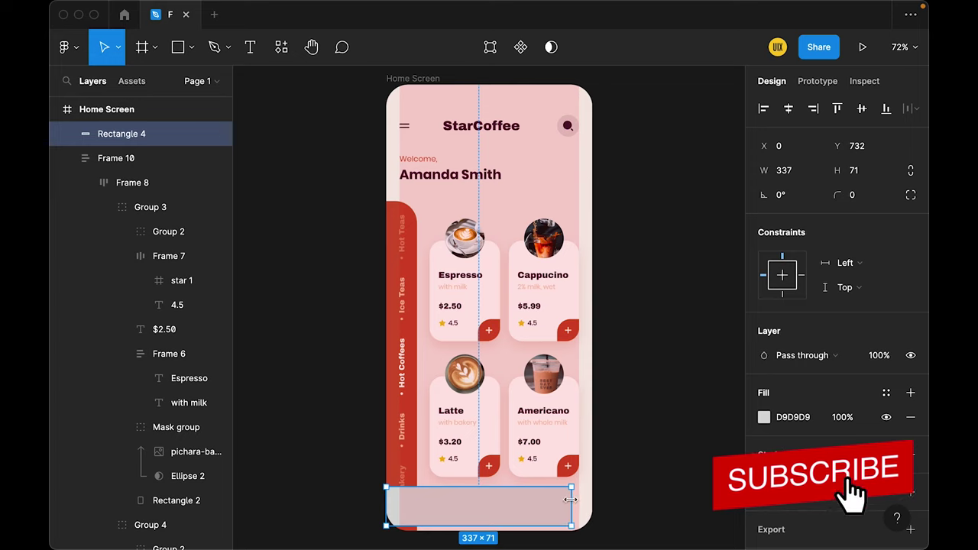
pyautogui.moveTo(571, 504); pyautogui.dragTo(592, 502)
pyautogui.click(856, 172)
pyautogui.write('80')
pyautogui.press('Return')
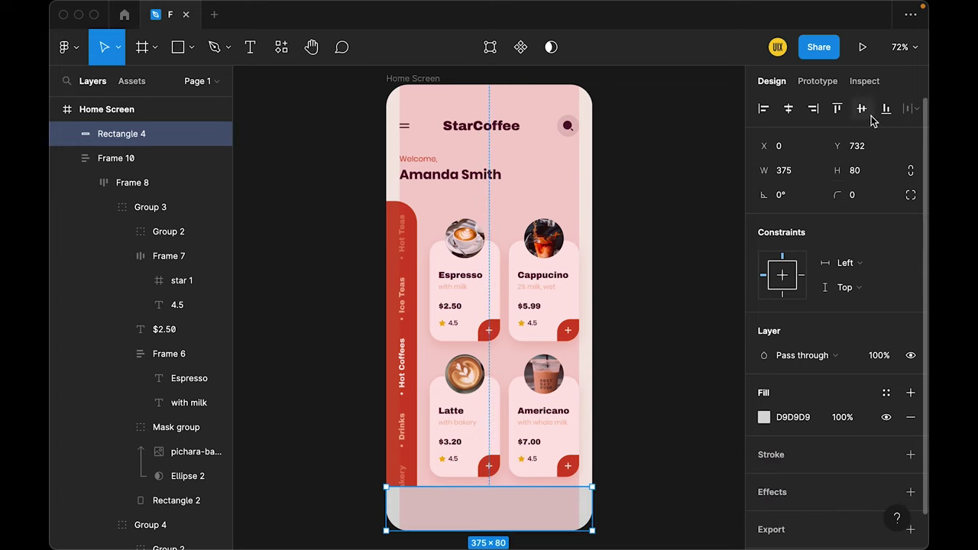
pyautogui.click(676, 306)
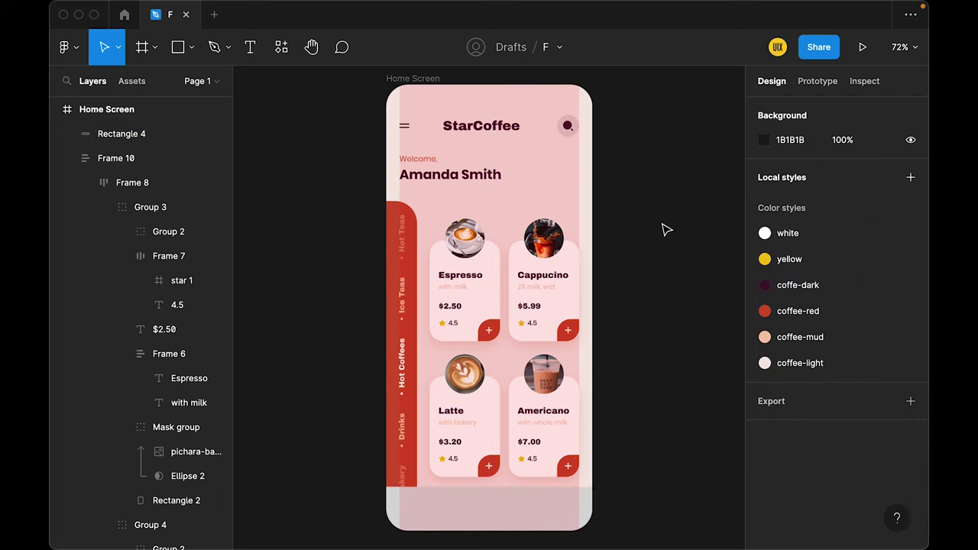
# - Move the card grid up two nudges
pyautogui.moveTo(662, 223); pyautogui.dragTo(469, 443)
pyautogui.press('Up')
pyautogui.press('Up')
pyautogui.press('Up')
pyautogui.press('Up')
pyautogui.press('Up')
pyautogui.press('Up')
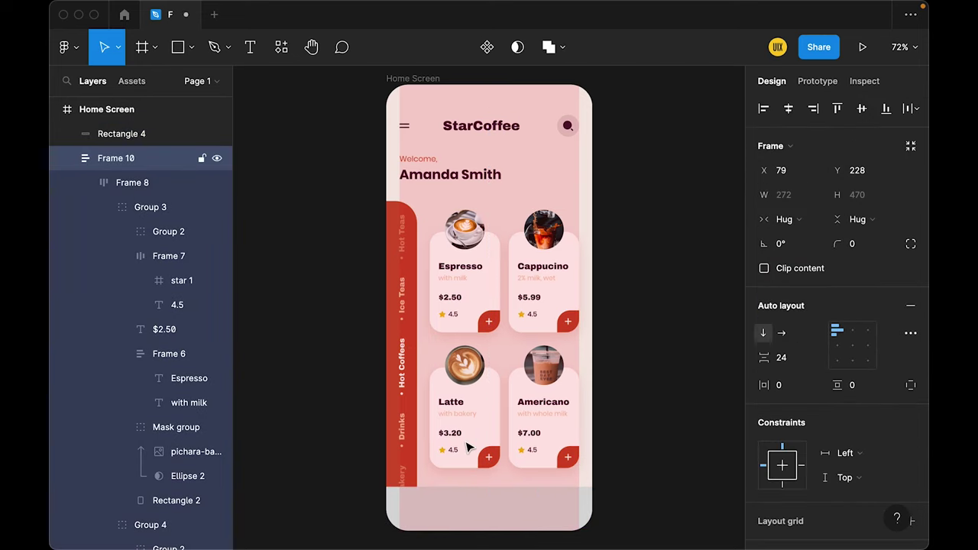
pyautogui.press('Up')
pyautogui.press('Up')
pyautogui.press('Up')
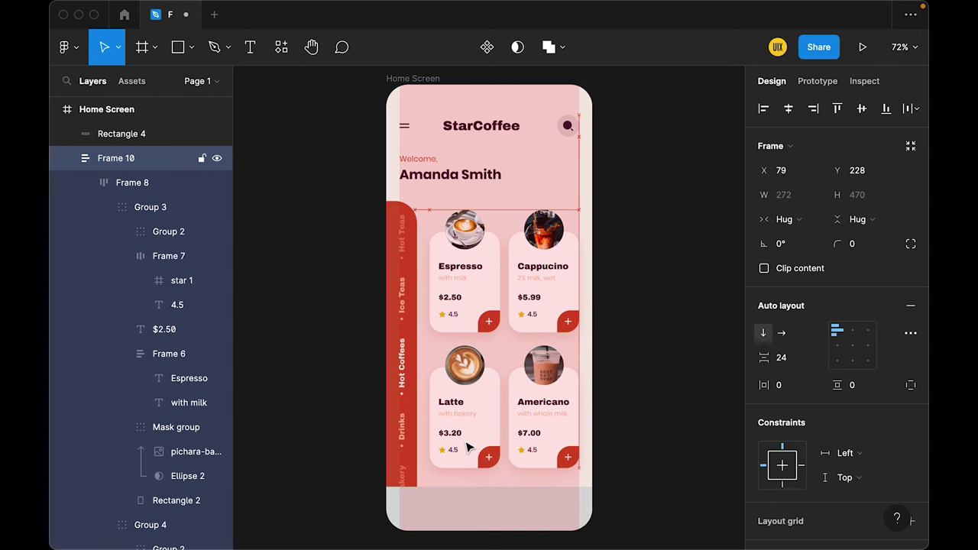
pyautogui.click(672, 488)
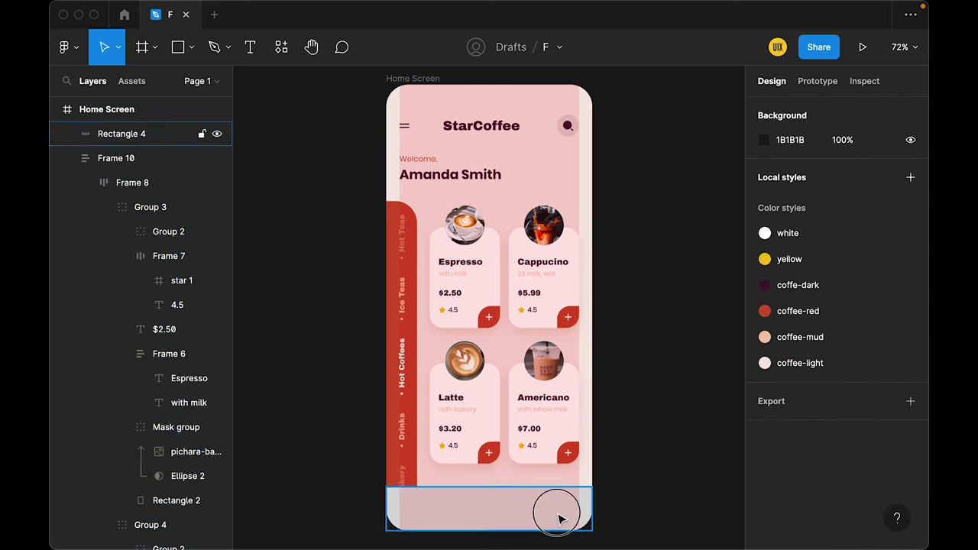
# - Fill the bottom bar with the coffe-dark colour style
pyautogui.click(561, 517)
pyautogui.click(886, 395)
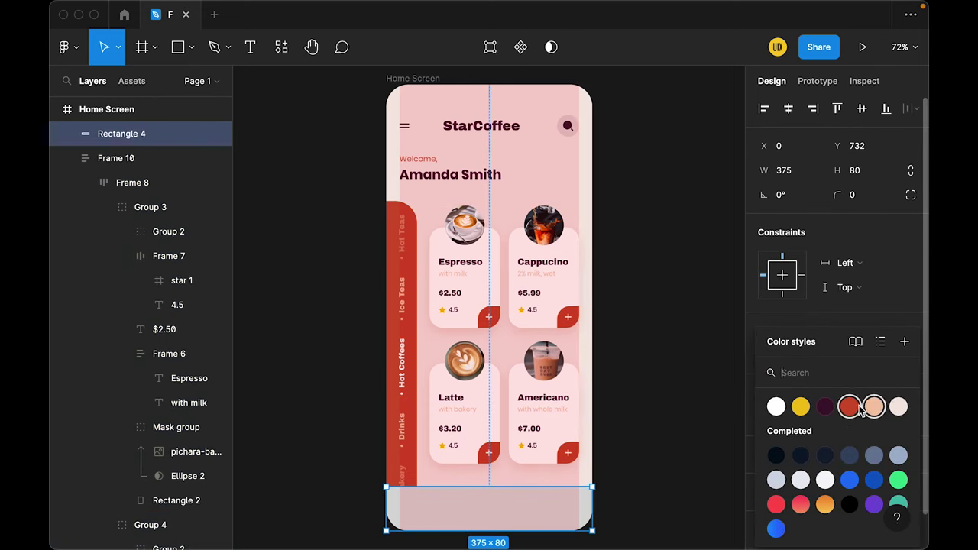
pyautogui.click(820, 406)
pyautogui.click(666, 453)
pyautogui.scroll(-2, 666, 453)
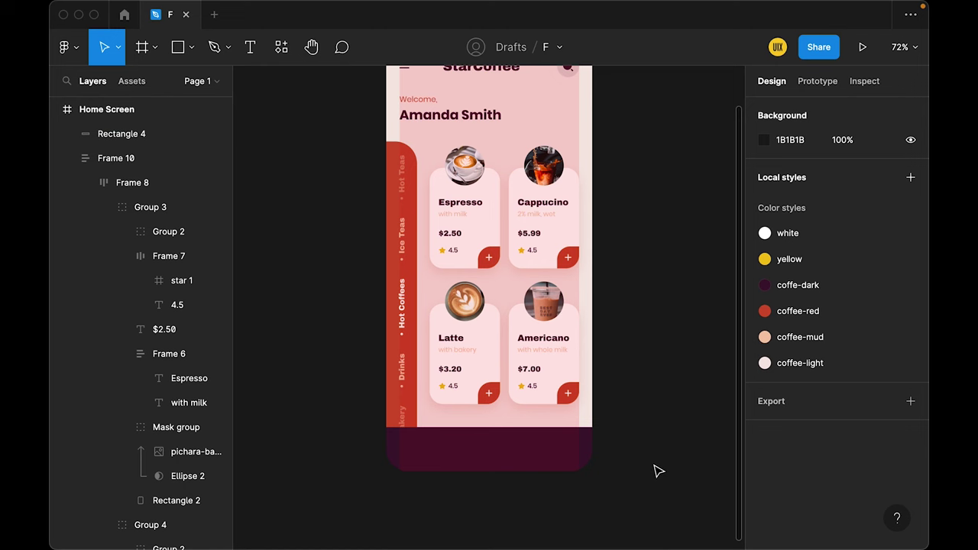
pyautogui.scroll(2, 489, 474)
pyautogui.click(486, 428)
# - Paste the four navigation icons onto the bar in coffee-mud at 30% opacity
pyautogui.hotkey('ctrl', 'v')
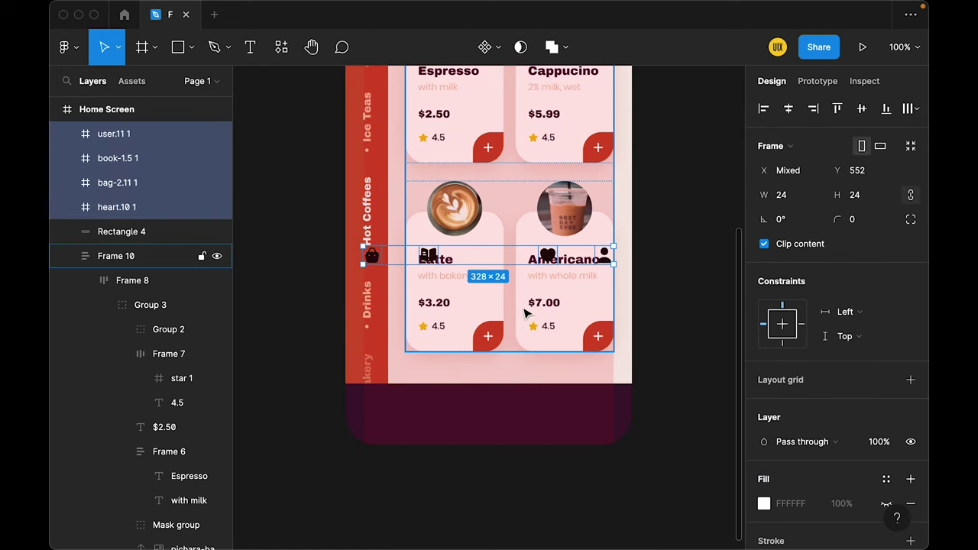
pyautogui.moveTo(548, 262); pyautogui.dragTo(554, 418)
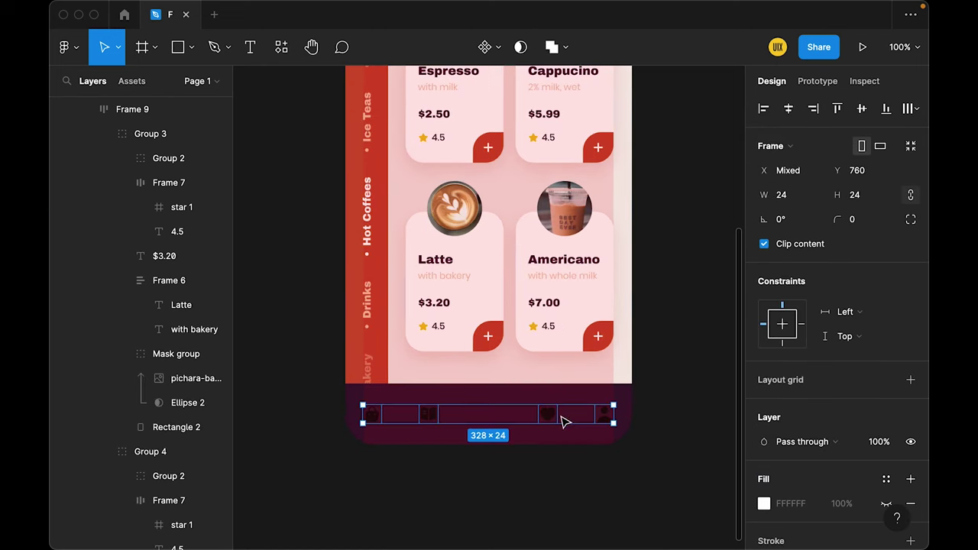
pyautogui.scroll(-5, 901, 469)
pyautogui.click(787, 417)
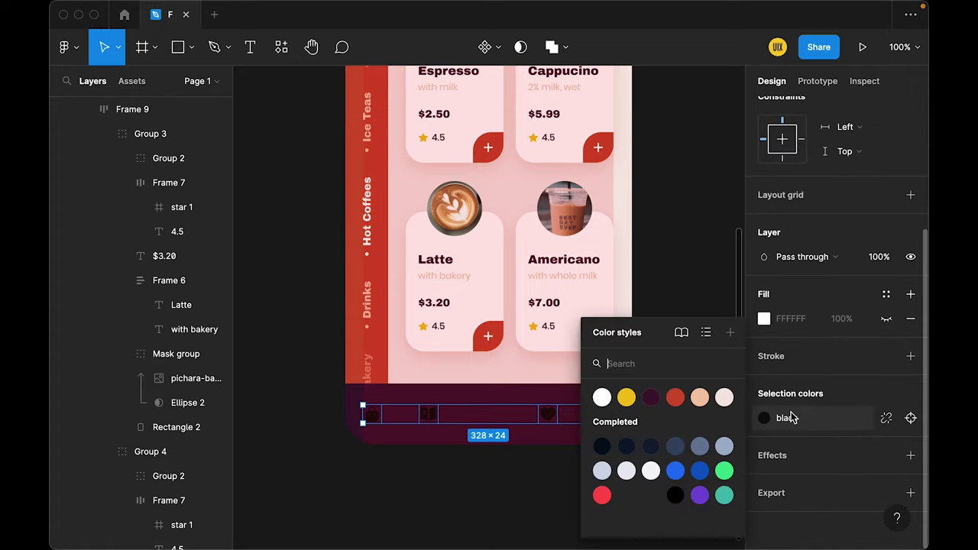
pyautogui.click(699, 398)
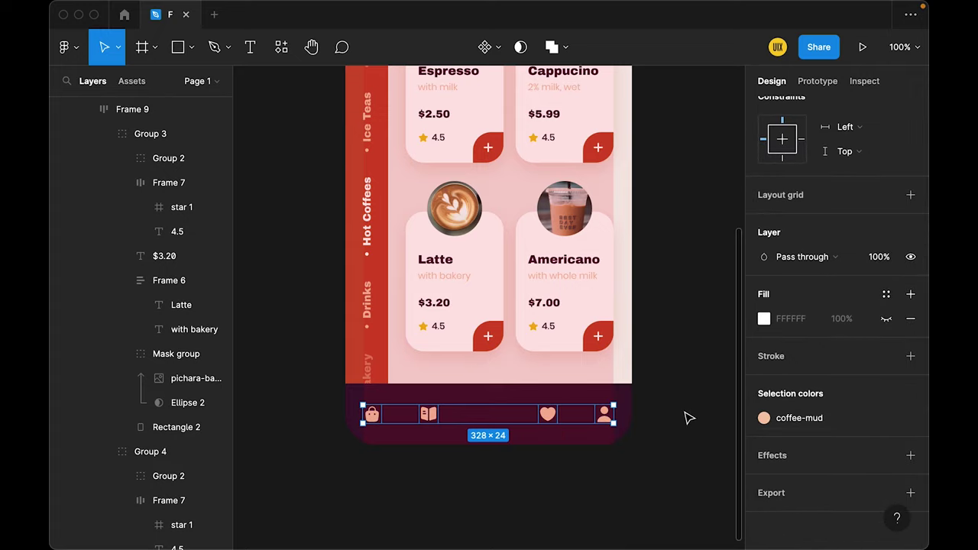
pyautogui.press('3')
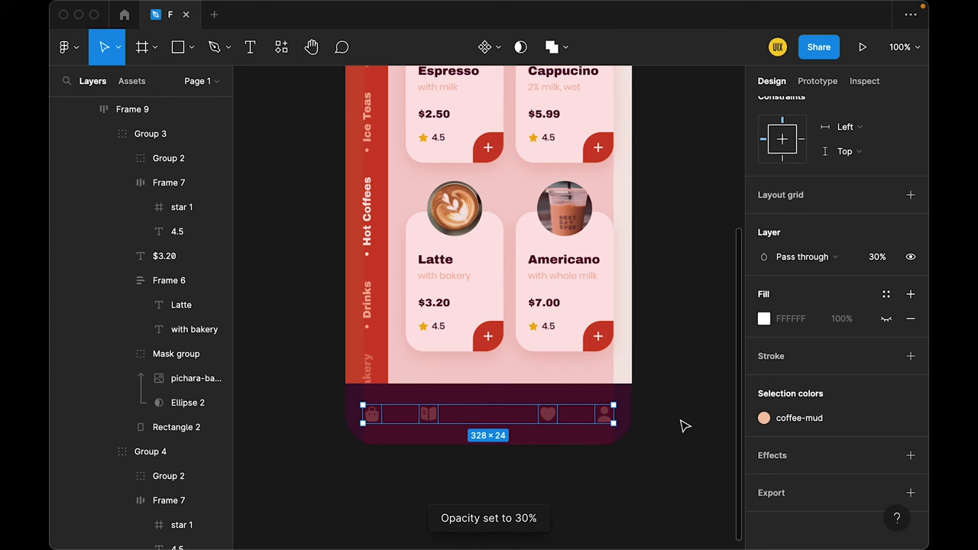
pyautogui.click(683, 432)
# - Raise the bag, book, heart and user icons 4 px
pyautogui.click(616, 420)
pyautogui.keyDown('shift'); pyautogui.click(560, 419); pyautogui.keyUp('shift')
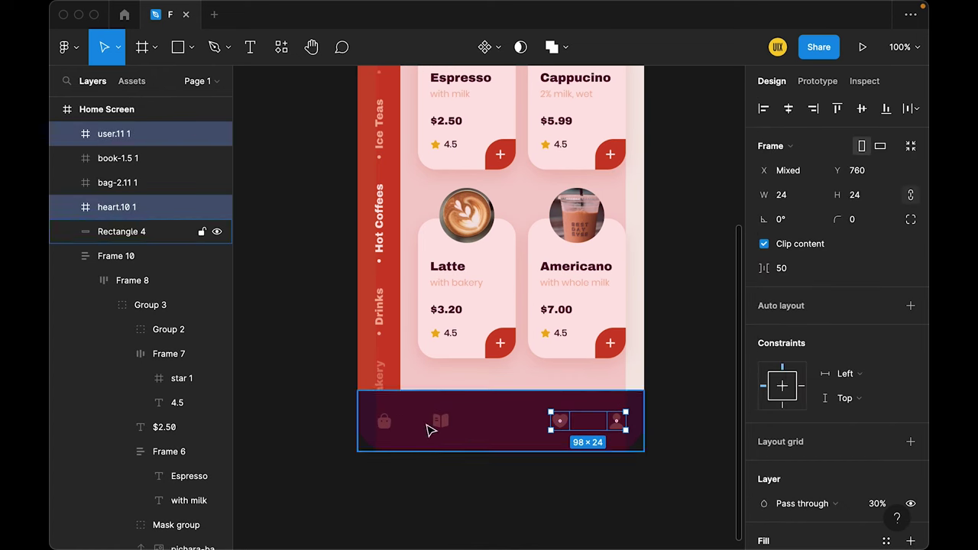
pyautogui.keyDown('shift'); pyautogui.click(439, 421); pyautogui.keyUp('shift')
pyautogui.keyDown('shift'); pyautogui.click(384, 422); pyautogui.keyUp('shift')
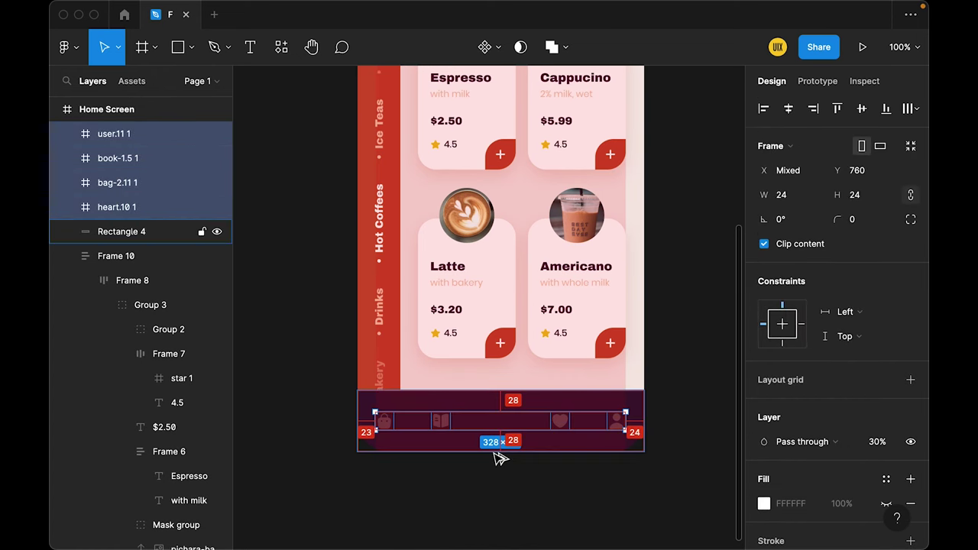
pyautogui.press('Up')
pyautogui.press('Up')
pyautogui.press('Up')
pyautogui.press('Up')
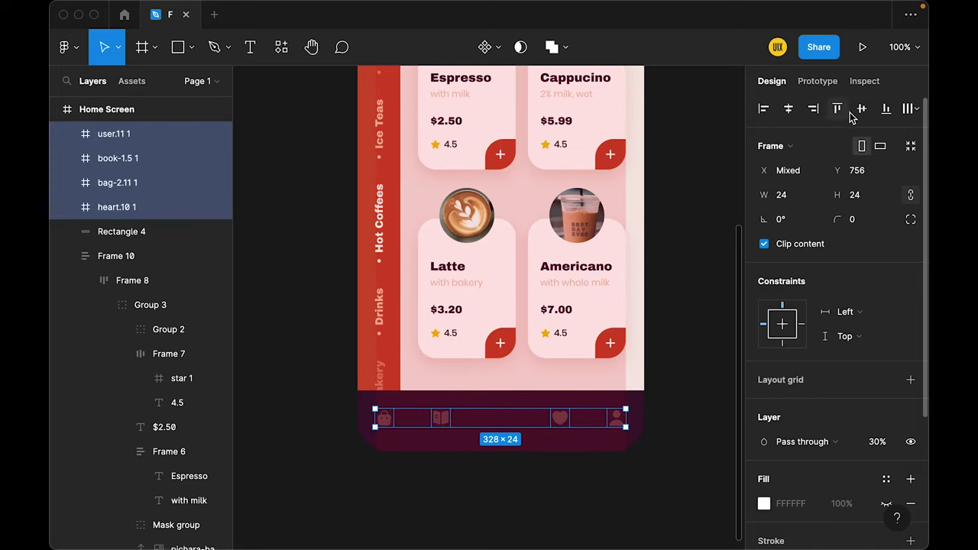
pyautogui.click(294, 145)
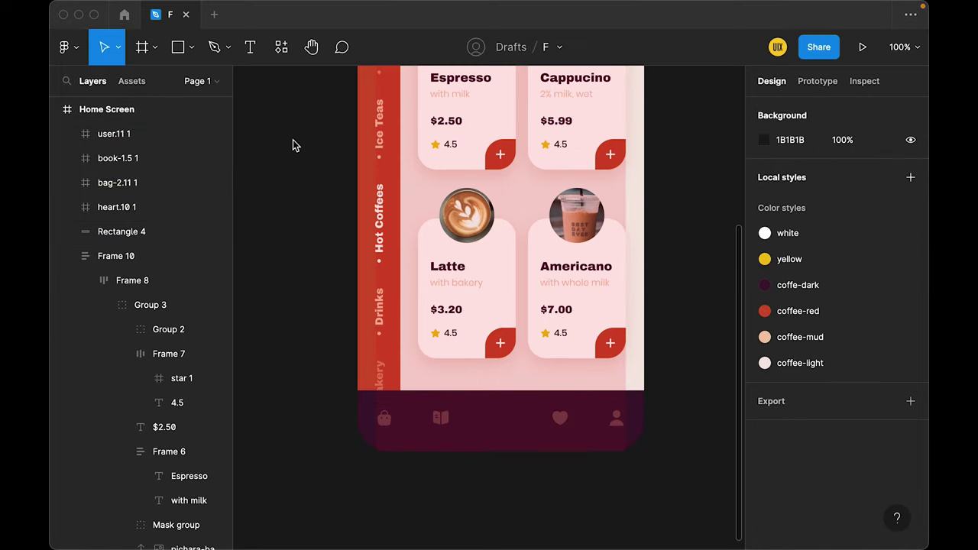
# - Draw an 80×80 circle centred in the bottom bar
pyautogui.click(192, 47)
pyautogui.click(192, 140)
pyautogui.click(504, 415)
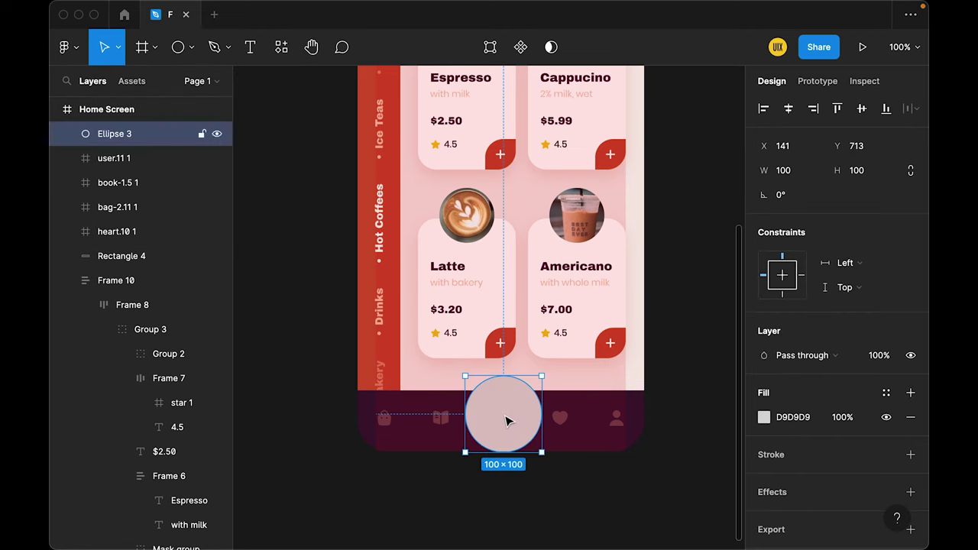
pyautogui.moveTo(504, 431); pyautogui.dragTo(506, 416)
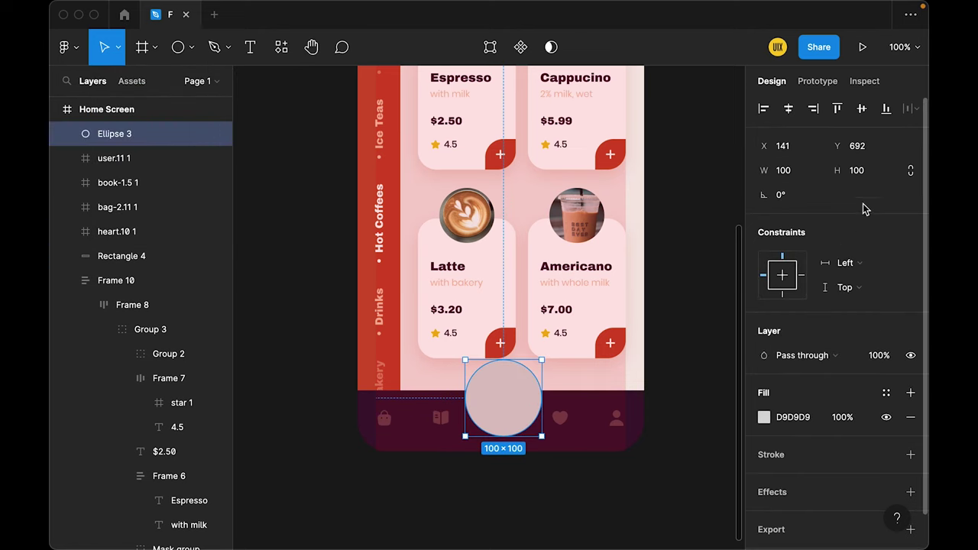
pyautogui.click(871, 170)
pyautogui.write('80')
pyautogui.press('Return')
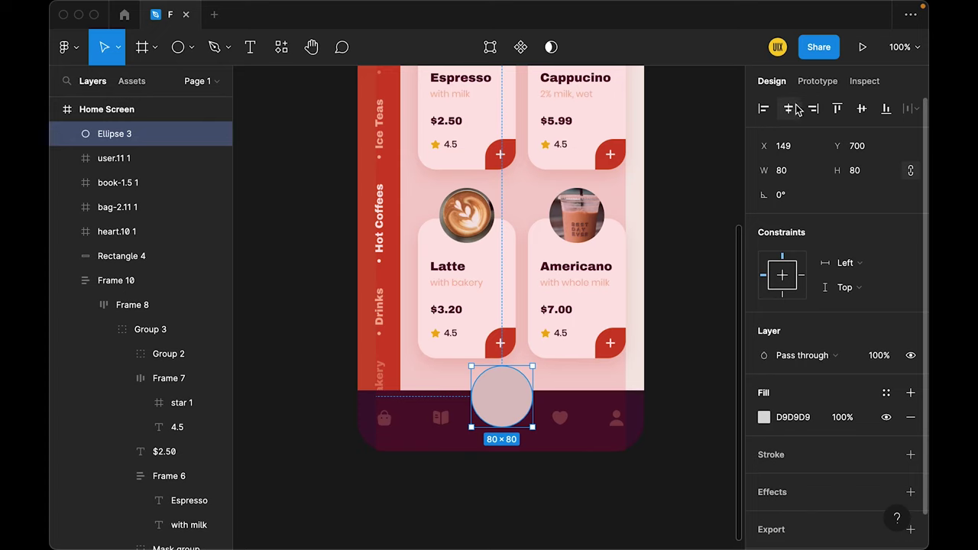
pyautogui.press('Down')
pyautogui.press('Down')
pyautogui.press('Down')
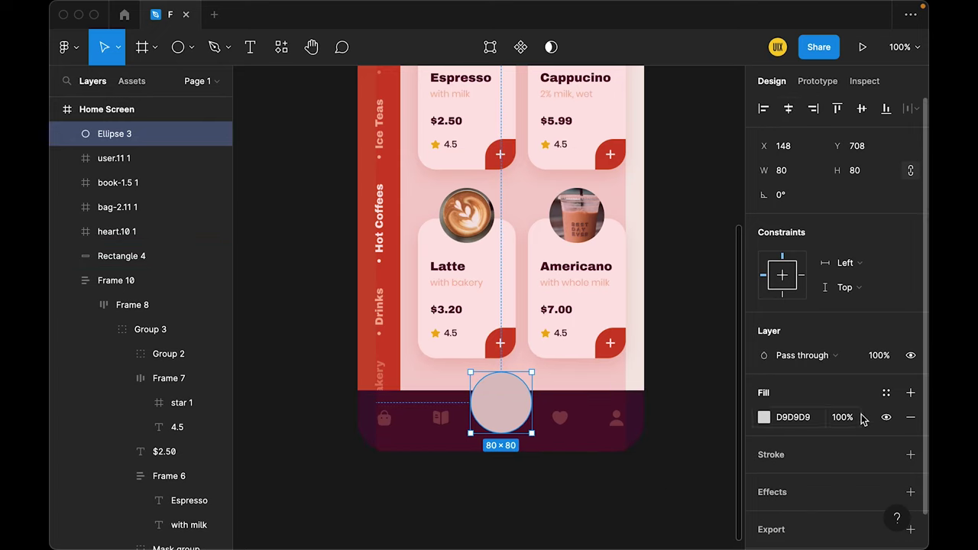
# - Fill the circle with coffee-red and place the home icon on it
pyautogui.click(886, 393)
pyautogui.click(637, 524)
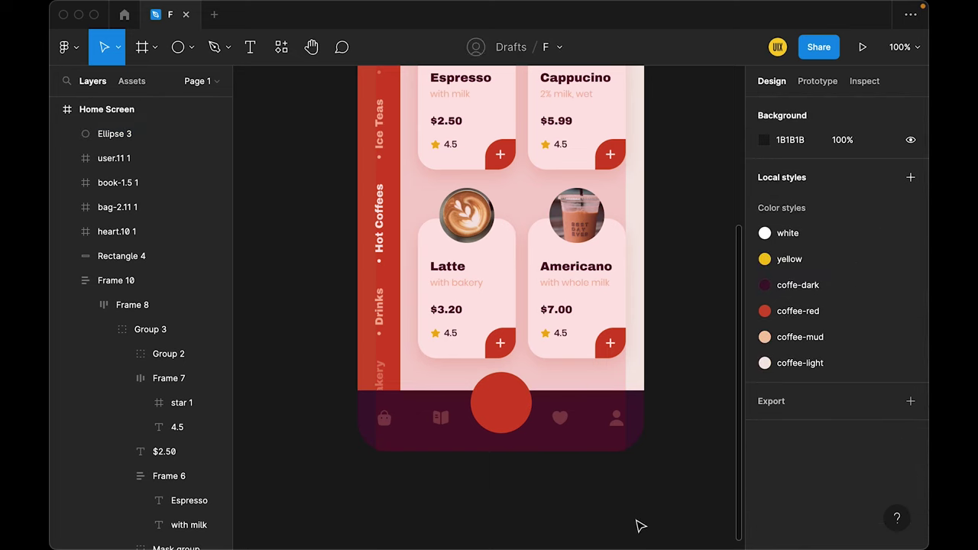
pyautogui.click(498, 413)
pyautogui.scroll(-3, 498, 412)
pyautogui.click(114, 109)
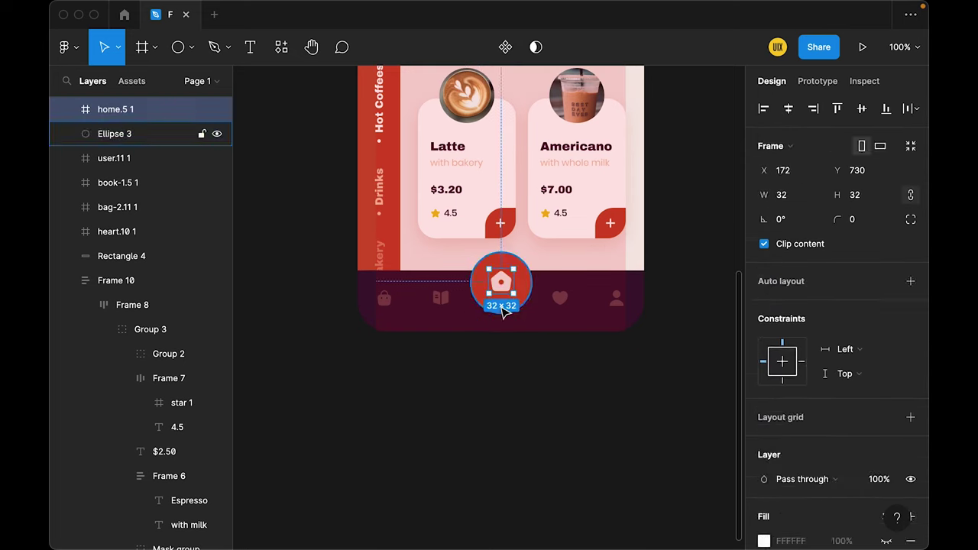
pyautogui.keyDown('shift'); pyautogui.click(114, 134); pyautogui.keyUp('shift')
pyautogui.click(633, 353)
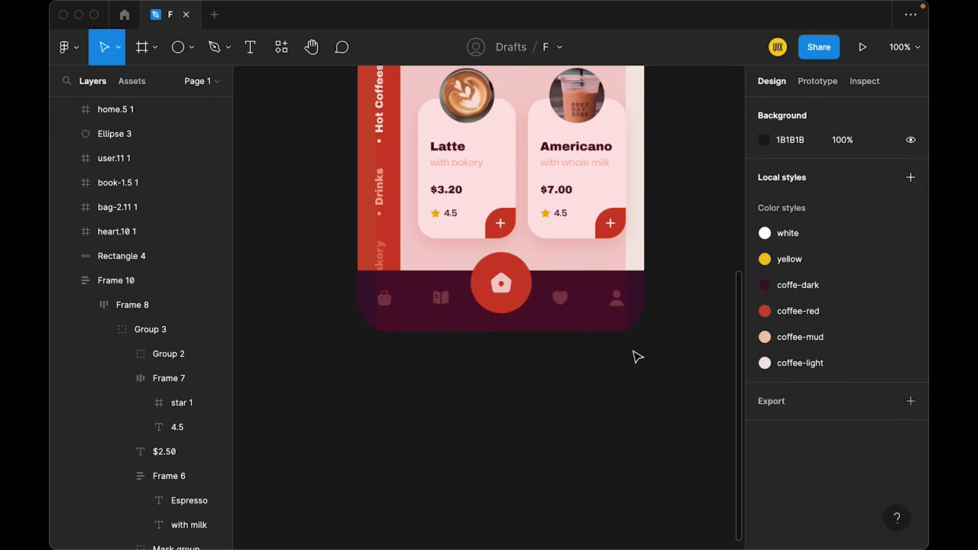
pyautogui.hotkey('shift', '2')
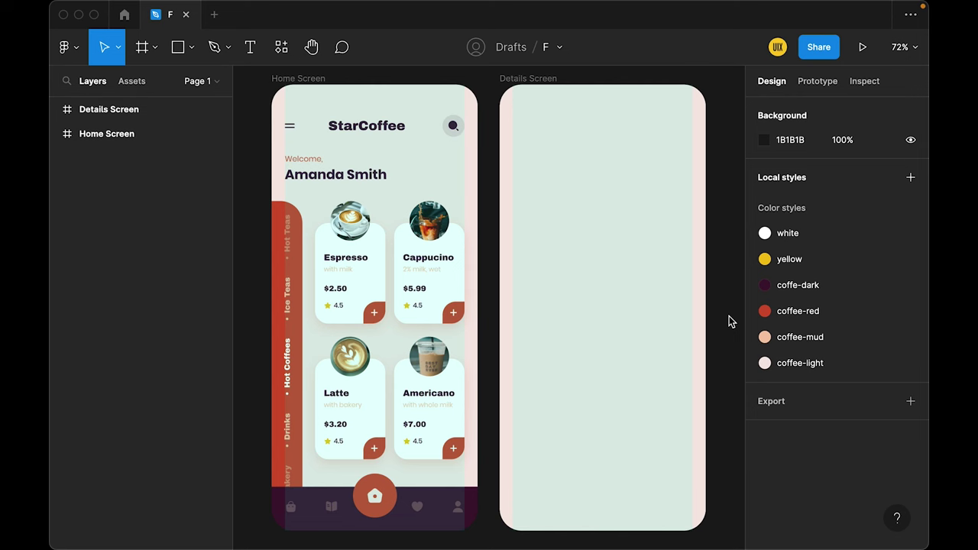
# - Paste the coffee photo into Details Screen, 350 px tall and horizontally centred
pyautogui.click(542, 87)
pyautogui.press('super+v')
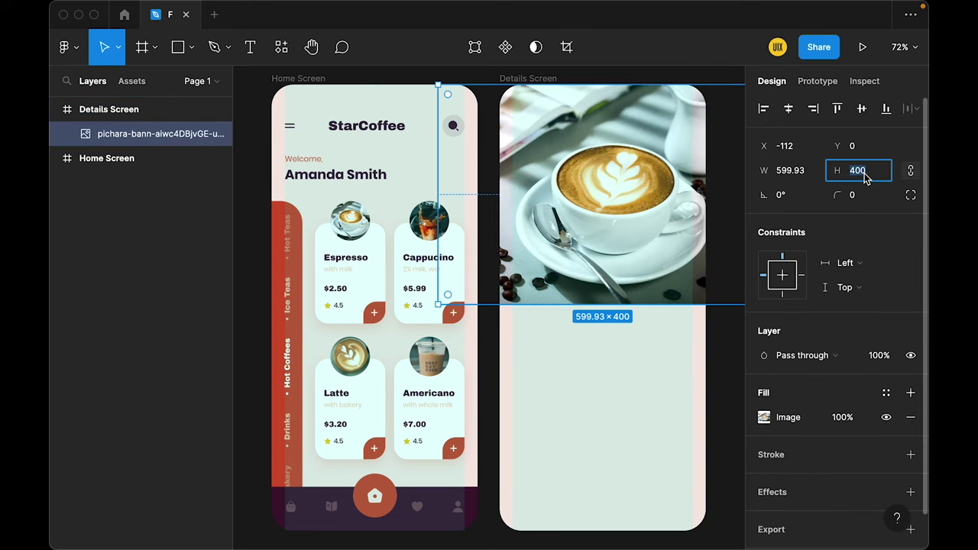
pyautogui.write('350')
pyautogui.press('Return')
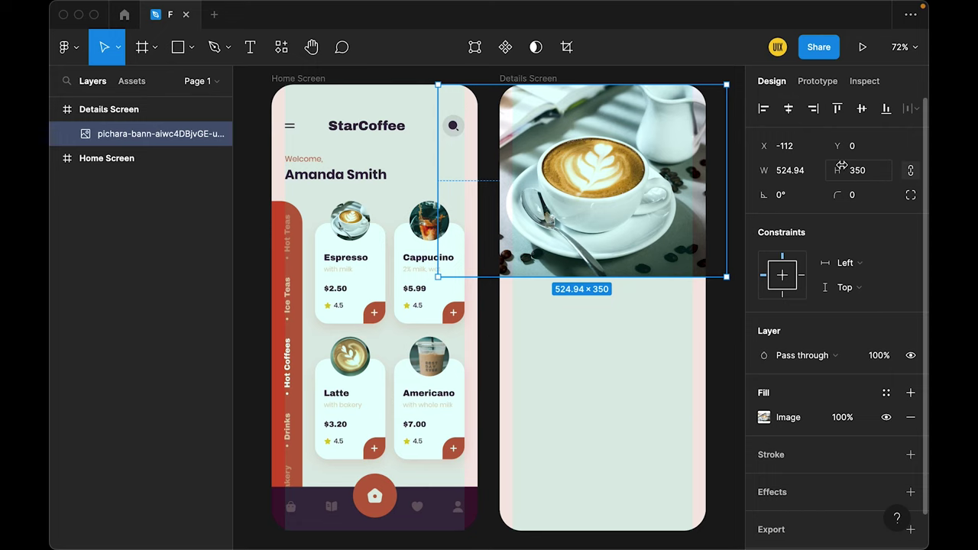
pyautogui.click(788, 108)
pyautogui.click(718, 311)
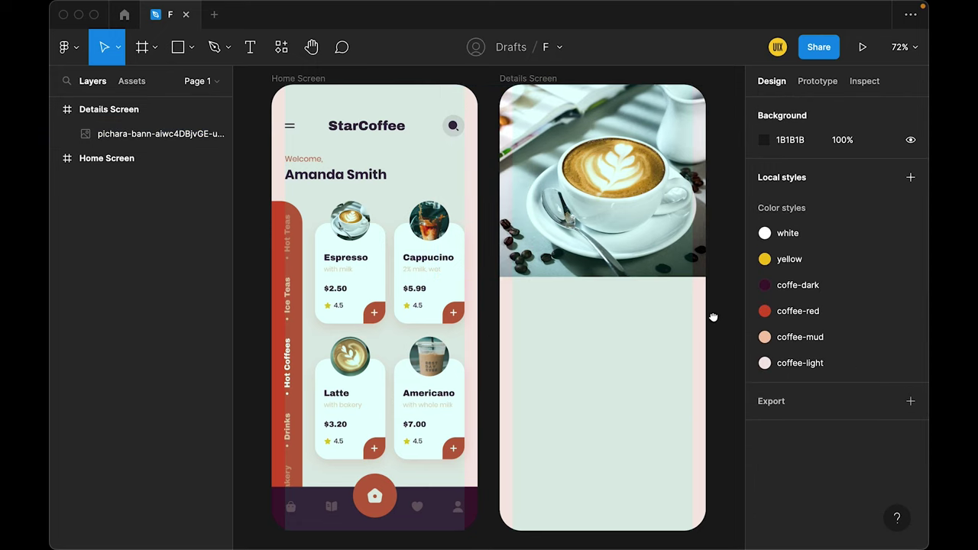
pyautogui.moveTo(712, 317); pyautogui.dragTo(666, 320)
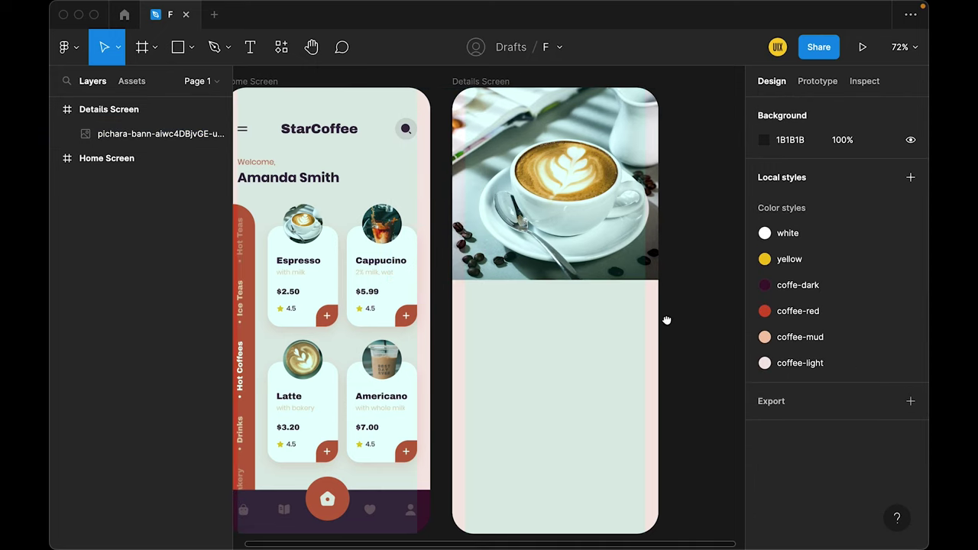
# - Draw a 375×350 rectangle at the top-left covering the photo
pyautogui.click(177, 47)
pyautogui.moveTo(465, 110); pyautogui.dragTo(585, 246)
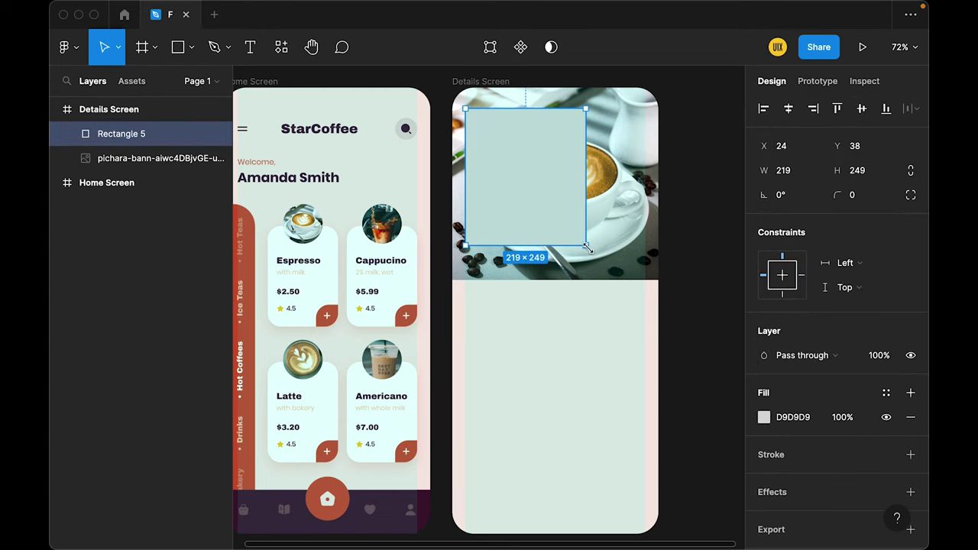
pyautogui.click(763, 109)
pyautogui.click(837, 109)
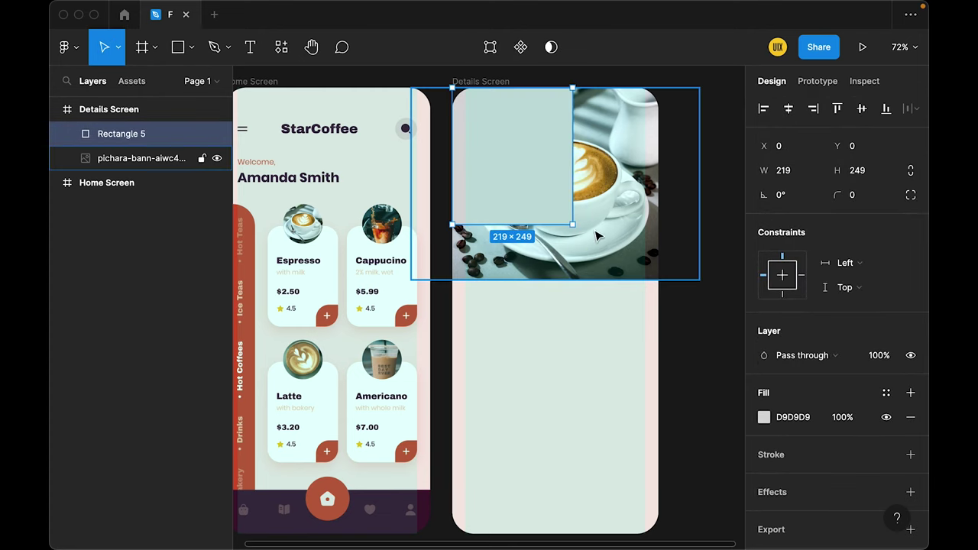
pyautogui.moveTo(572, 225); pyautogui.dragTo(658, 280)
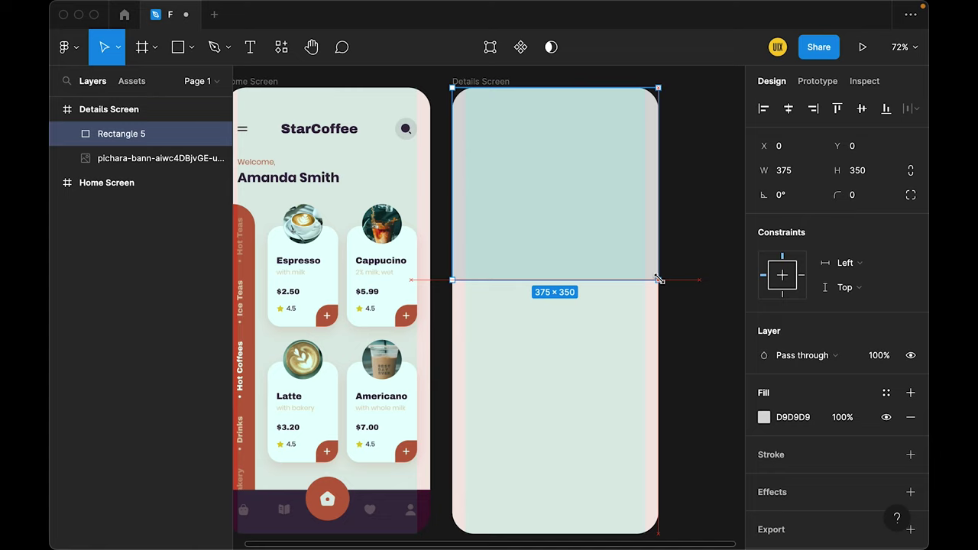
# - Give the overlay rectangle a black linear gradient fill
pyautogui.click(763, 417)
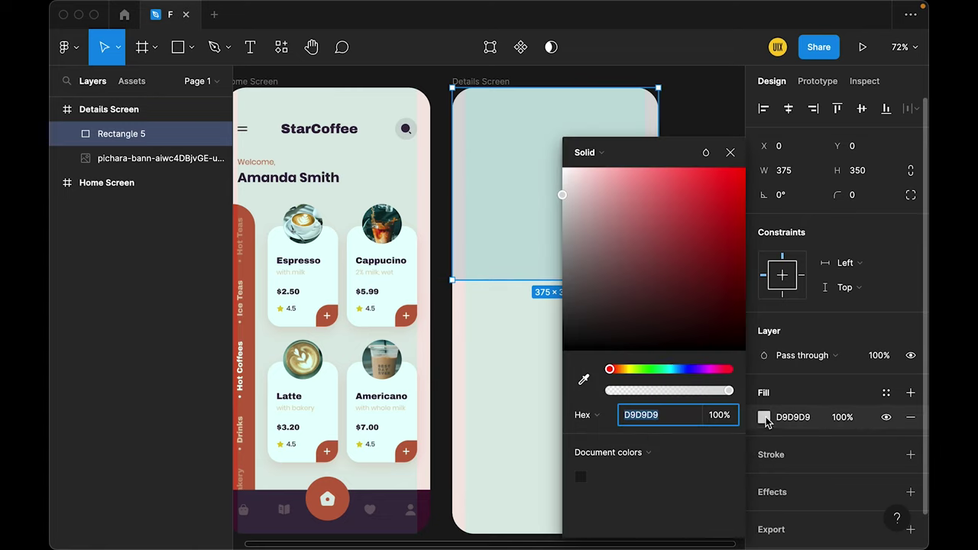
pyautogui.moveTo(640, 337); pyautogui.dragTo(535, 386)
pyautogui.click(599, 152)
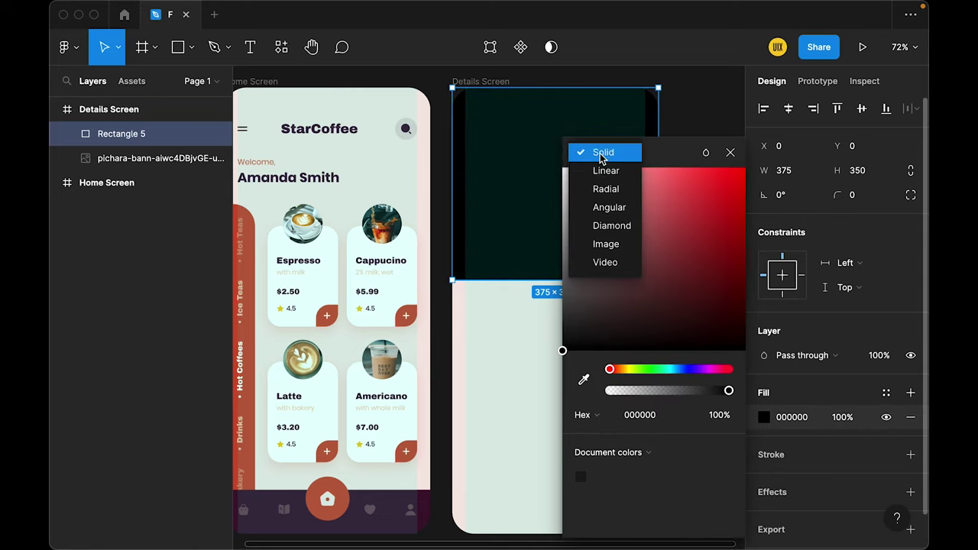
pyautogui.click(613, 173)
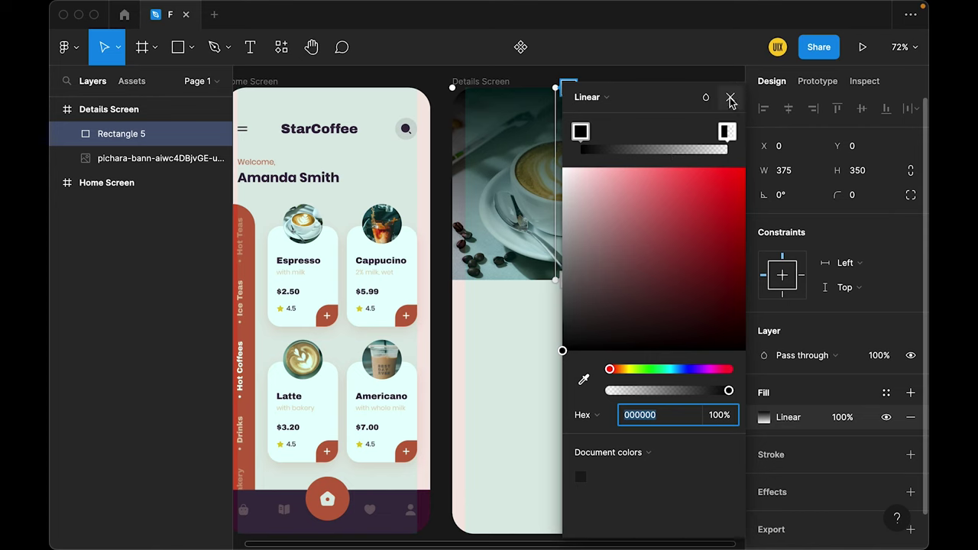
pyautogui.click(731, 96)
pyautogui.click(714, 204)
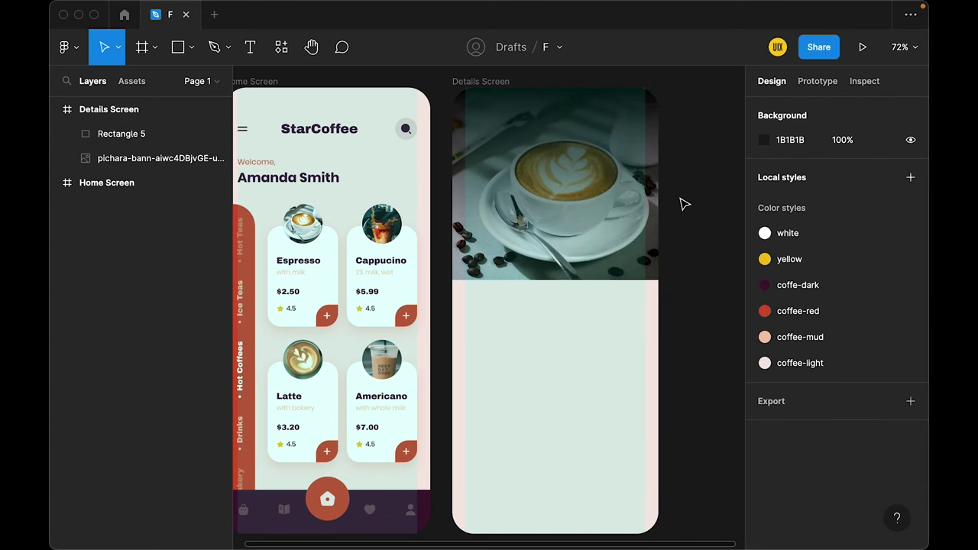
# - Paste the back-arrow icon into the Details Screen header, nudge it down 2 px and size it 40×40
pyautogui.click(493, 81)
pyautogui.hotkey('ctrl', 'v')
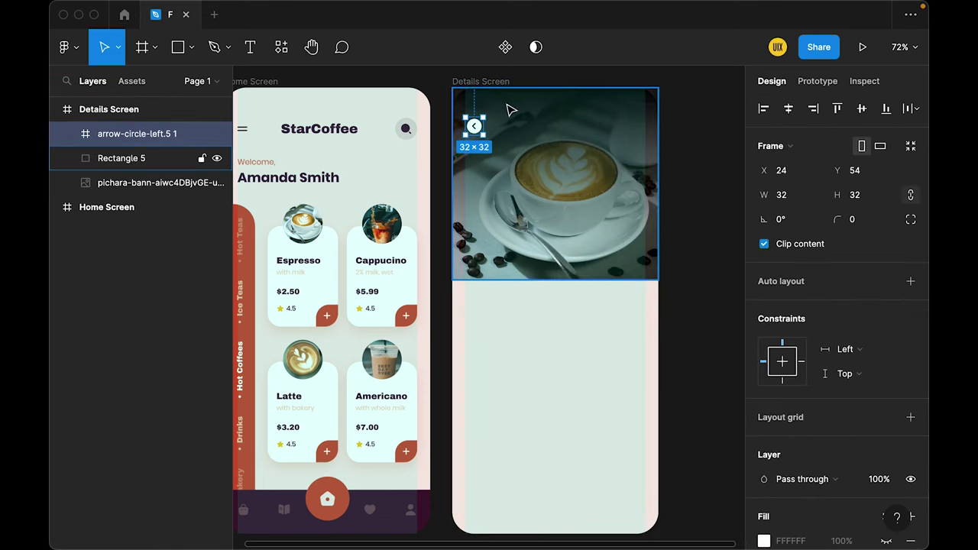
pyautogui.press('alt')
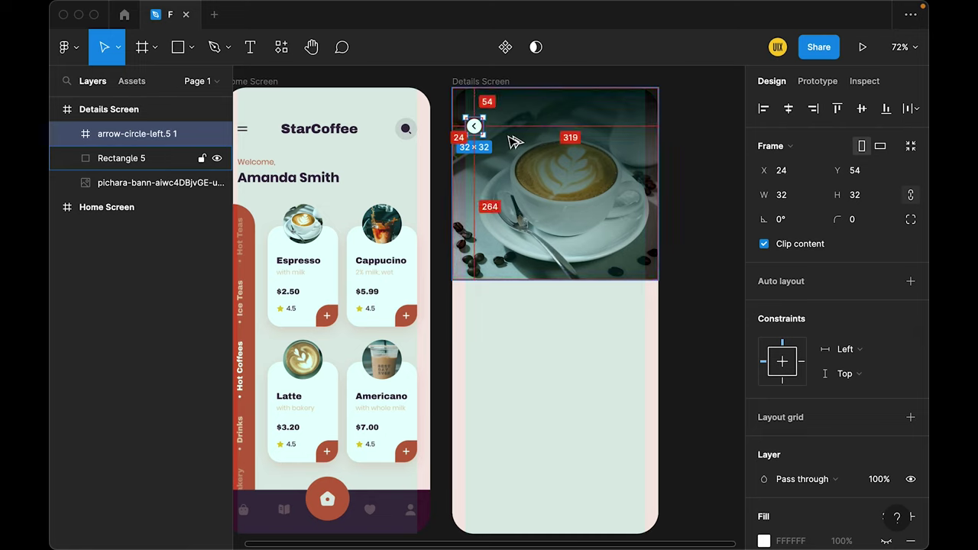
pyautogui.press('Down')
pyautogui.press('Down')
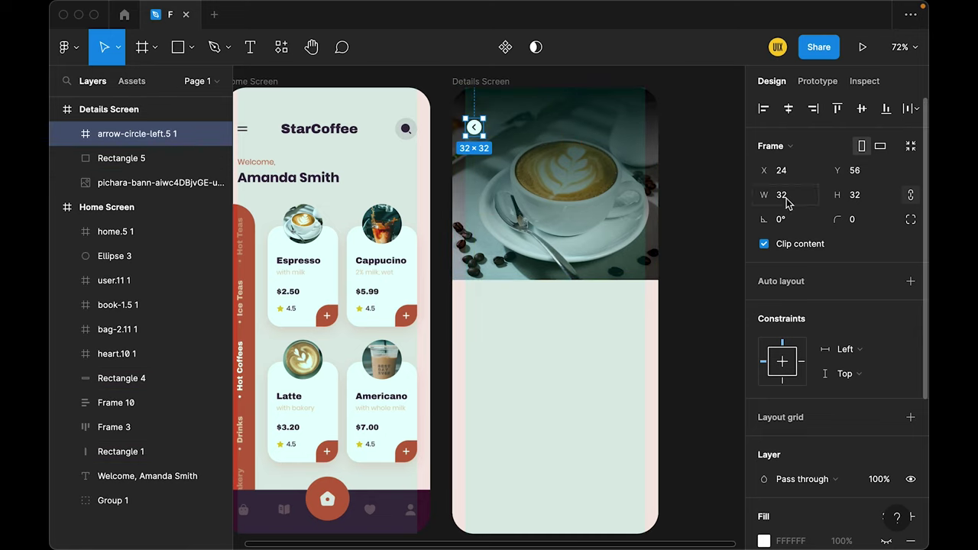
pyautogui.write('0')
pyautogui.press('Return')
pyautogui.press('alt')
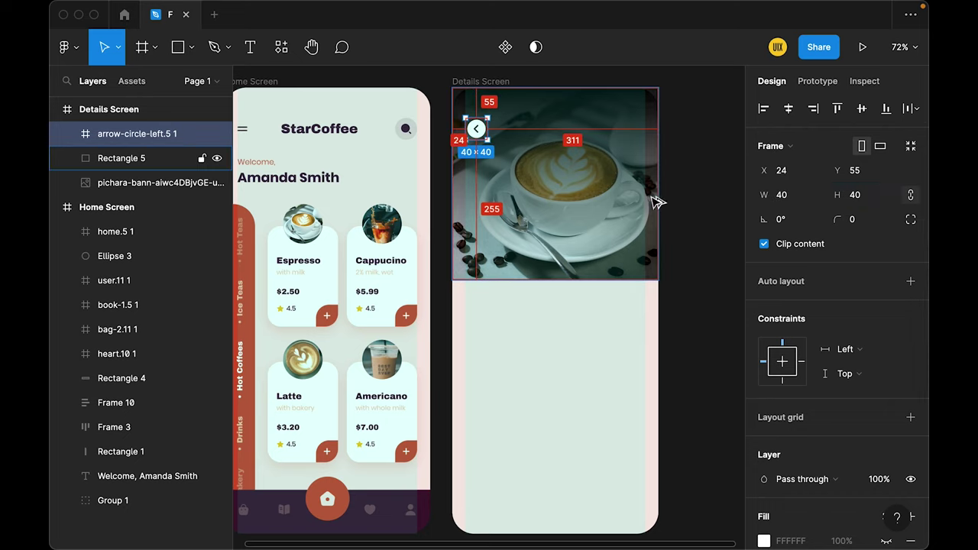
# - Paste the heart icon top-right and align both header icons on their vertical centres
pyautogui.click(699, 159)
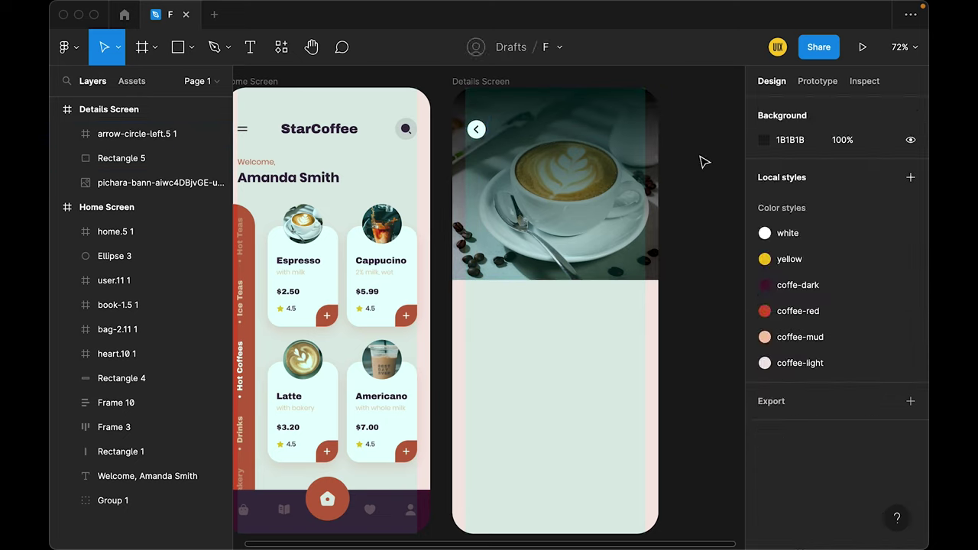
pyautogui.hotkey('ctrl', 'v')
pyautogui.keyDown('shift'); pyautogui.click(482, 132); pyautogui.keyUp('shift')
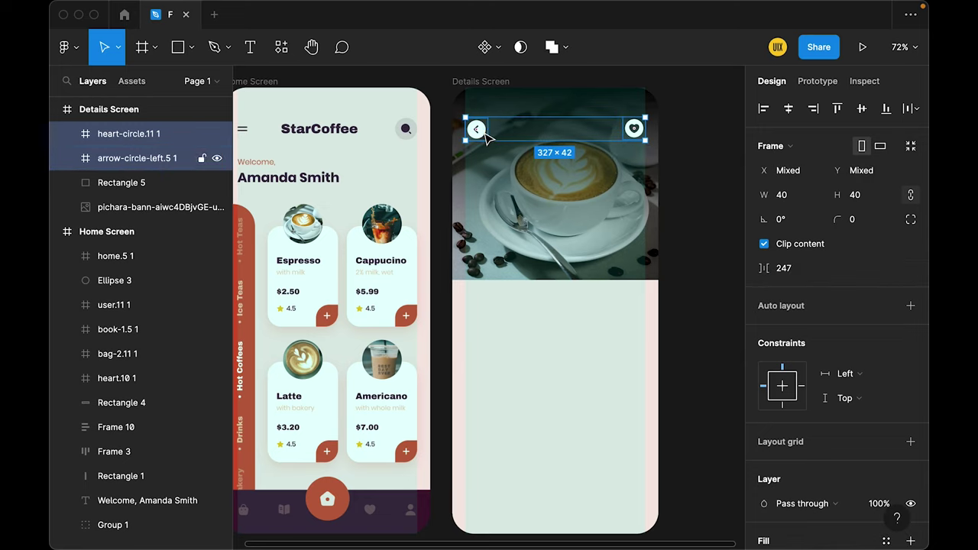
pyautogui.click(857, 110)
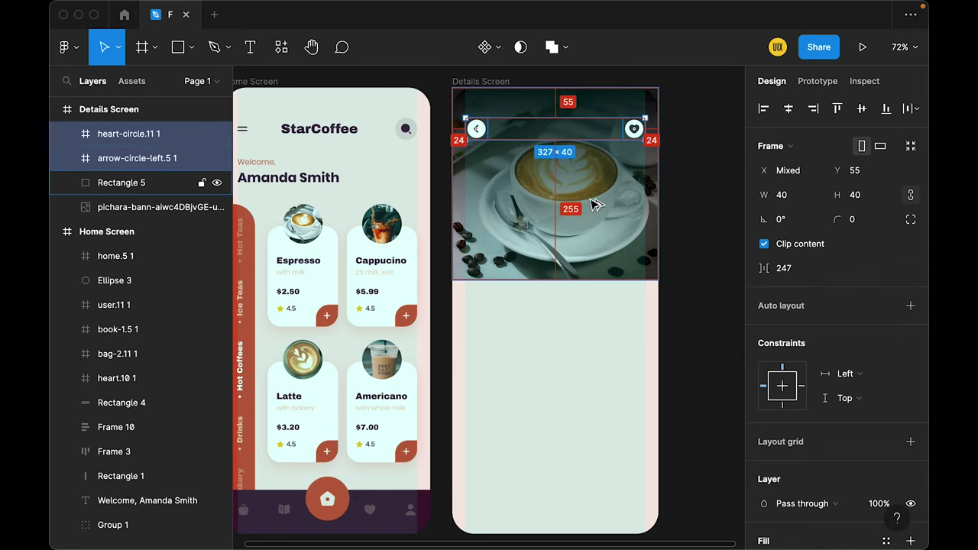
pyautogui.click(712, 159)
# - Add a horizontally centred 'Cappucino' title at size 22, level with the icons
pyautogui.press('t')
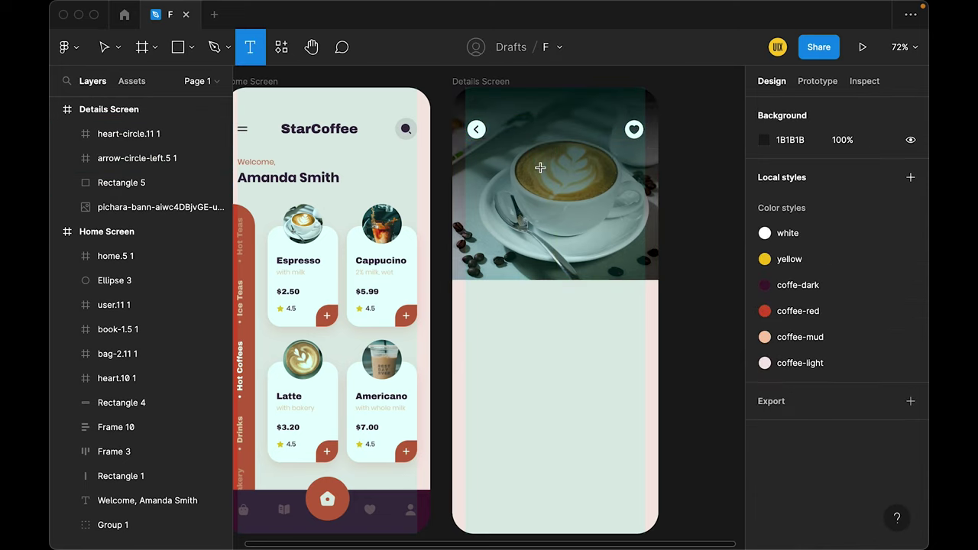
pyautogui.click(524, 139)
pyautogui.write('Cappucino')
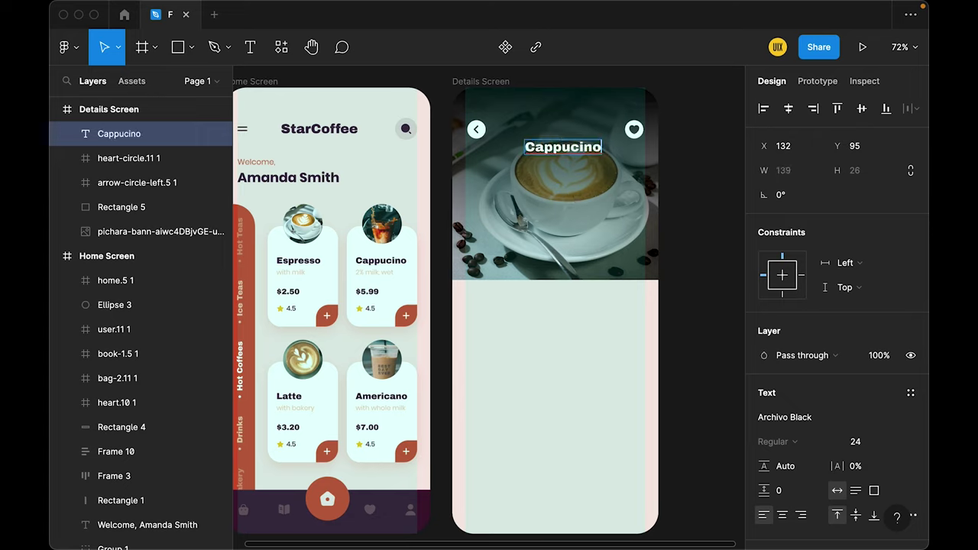
pyautogui.press('Escape')
pyautogui.click(790, 108)
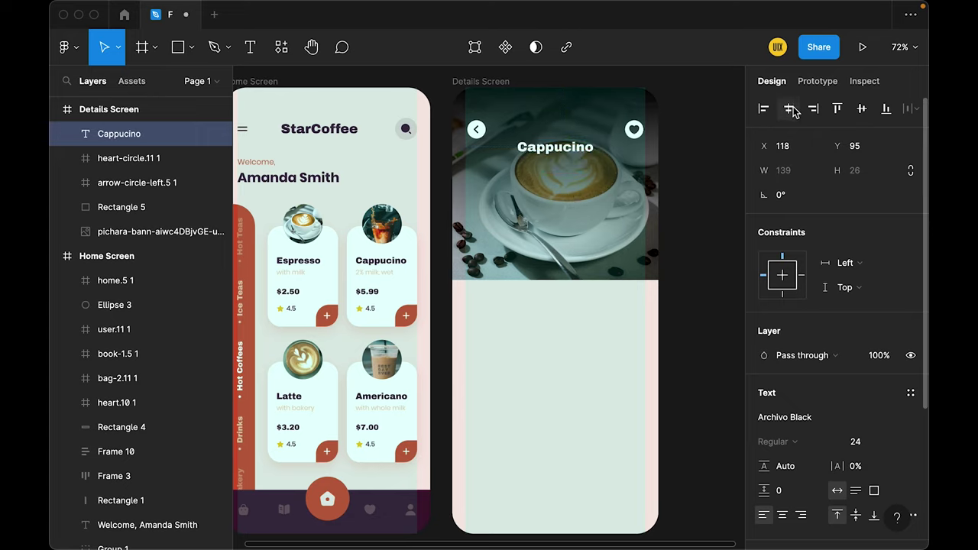
pyautogui.moveTo(564, 149); pyautogui.dragTo(565, 132)
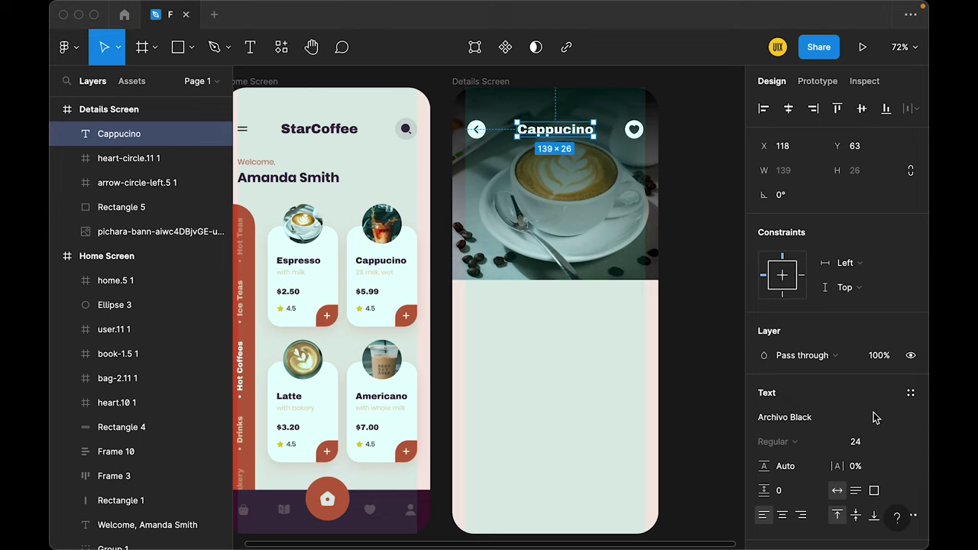
pyautogui.click(864, 443)
pyautogui.write('22')
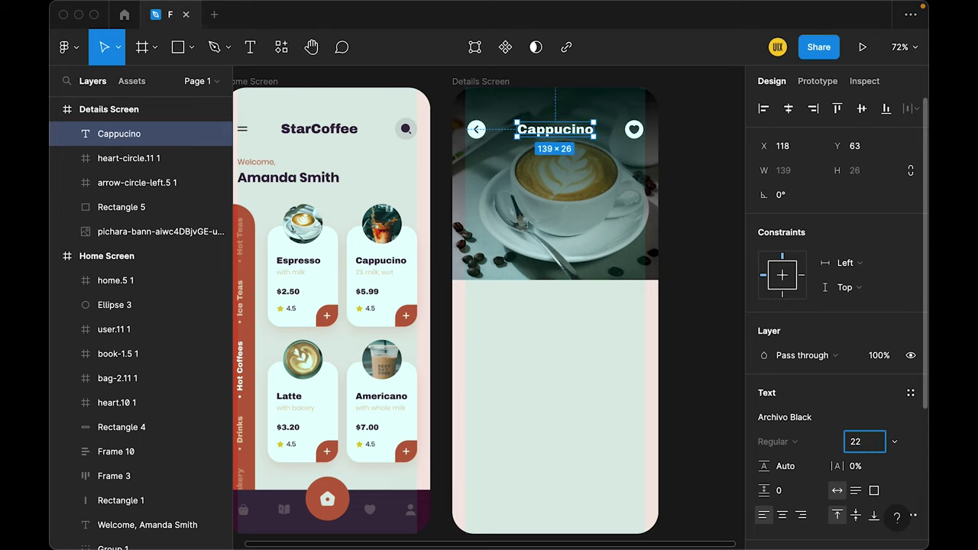
pyautogui.press('Return')
pyautogui.click(788, 108)
pyautogui.click(716, 168)
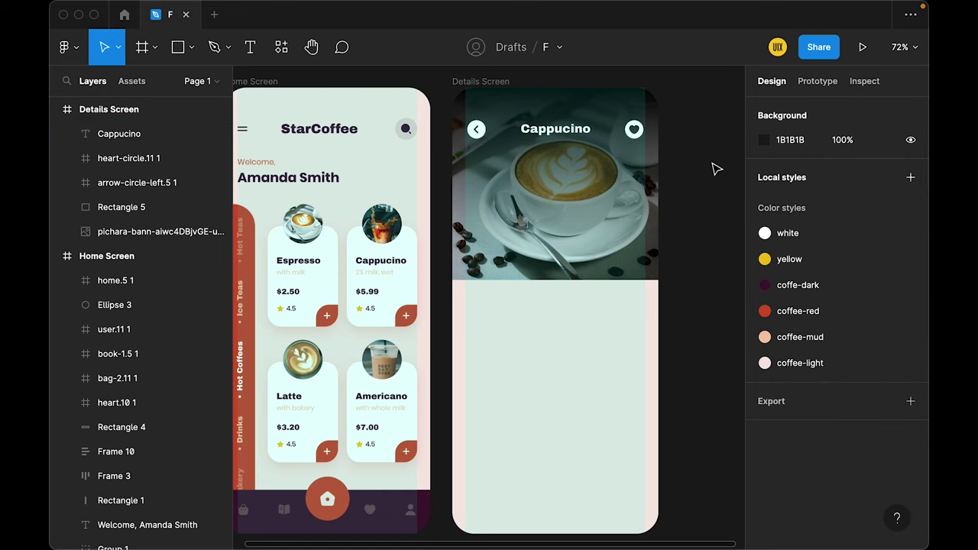
# - Hide the Details Screen frame's layout grid
pyautogui.click(497, 81)
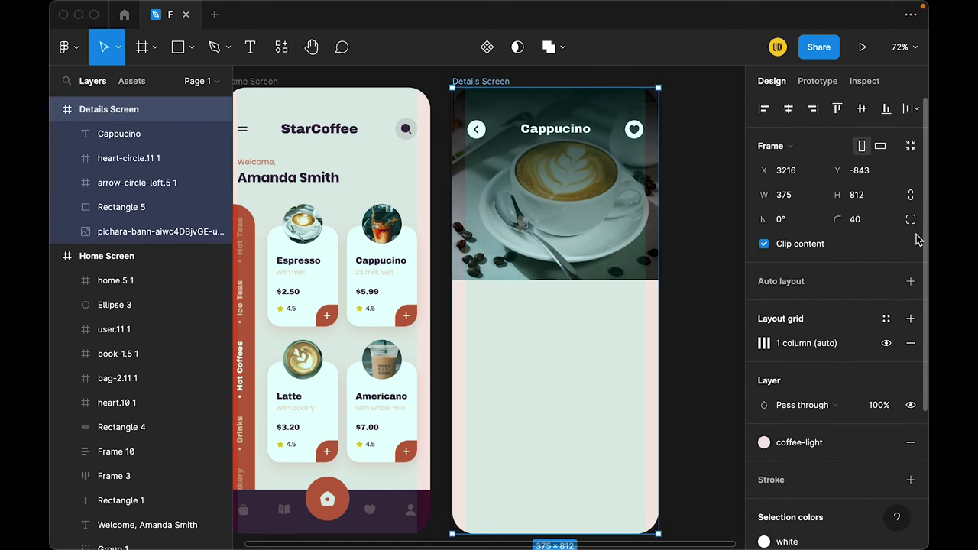
pyautogui.click(885, 345)
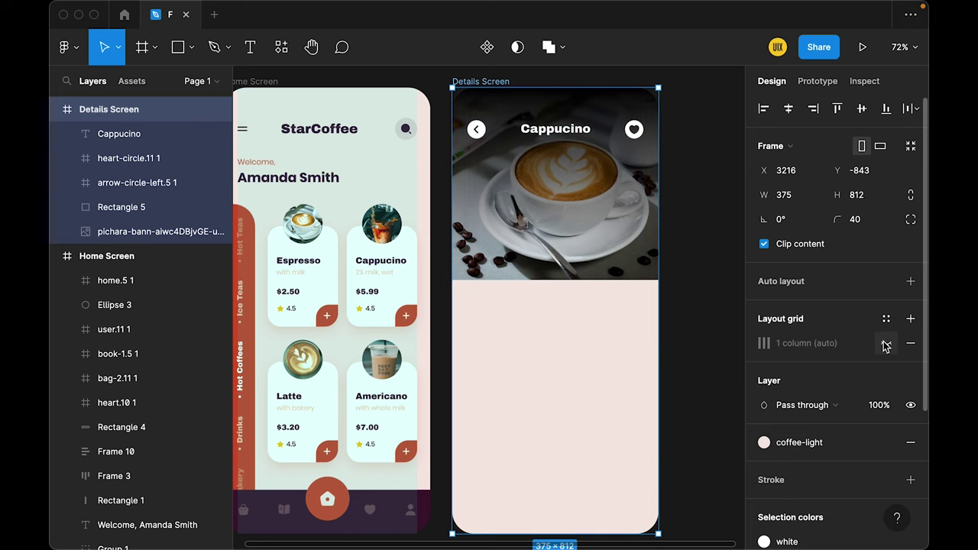
pyautogui.click(692, 267)
# - Make the photo overlay's gradient end at 0% opacity, with a 42% middle stop near the start
pyautogui.click(628, 229)
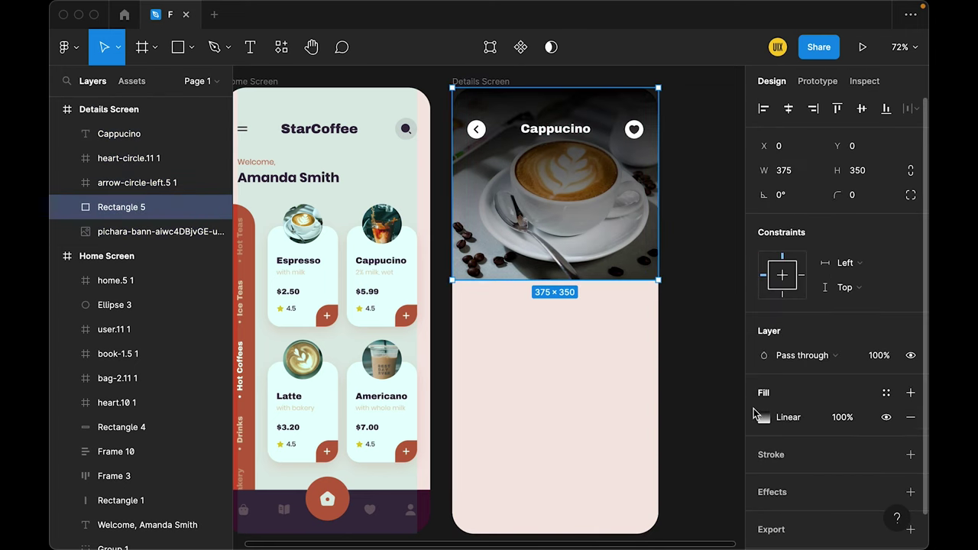
pyautogui.click(762, 418)
pyautogui.press('Tab')
pyautogui.write('0')
pyautogui.press('Return')
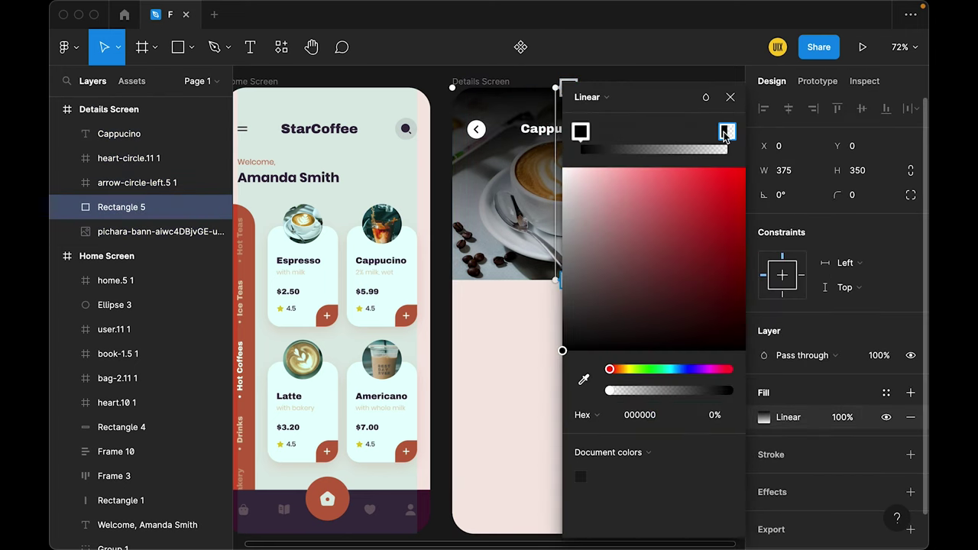
pyautogui.click(663, 149)
pyautogui.moveTo(661, 134); pyautogui.dragTo(633, 133)
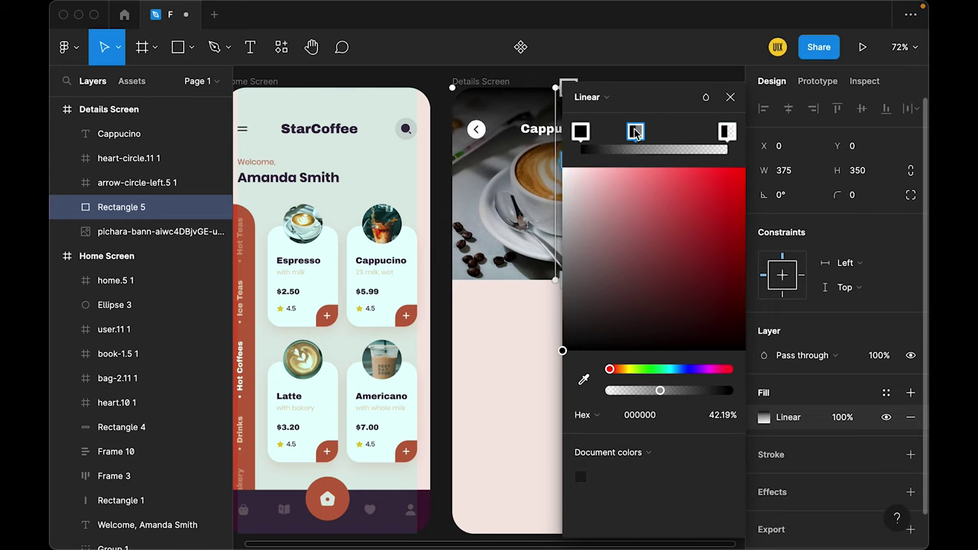
pyautogui.click(730, 97)
pyautogui.click(714, 149)
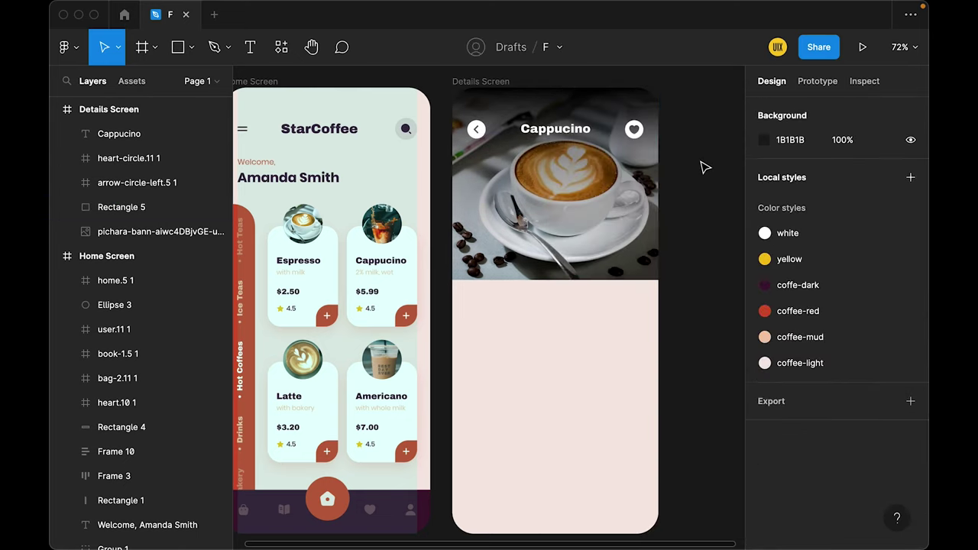
pyautogui.click(191, 47)
# - Draw a circle over the photo's lower edge and centre it horizontally in the frame
pyautogui.click(183, 138)
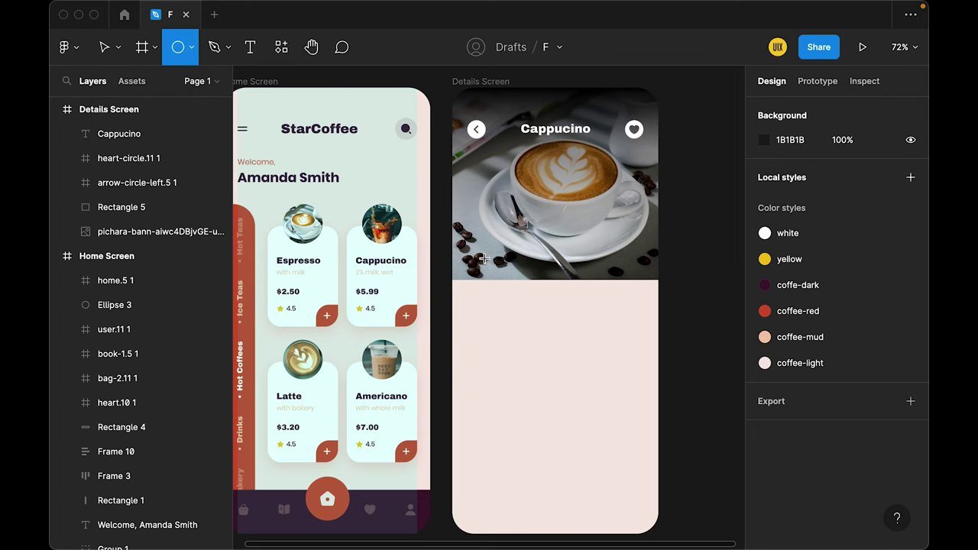
pyautogui.moveTo(483, 253); pyautogui.dragTo(641, 403)
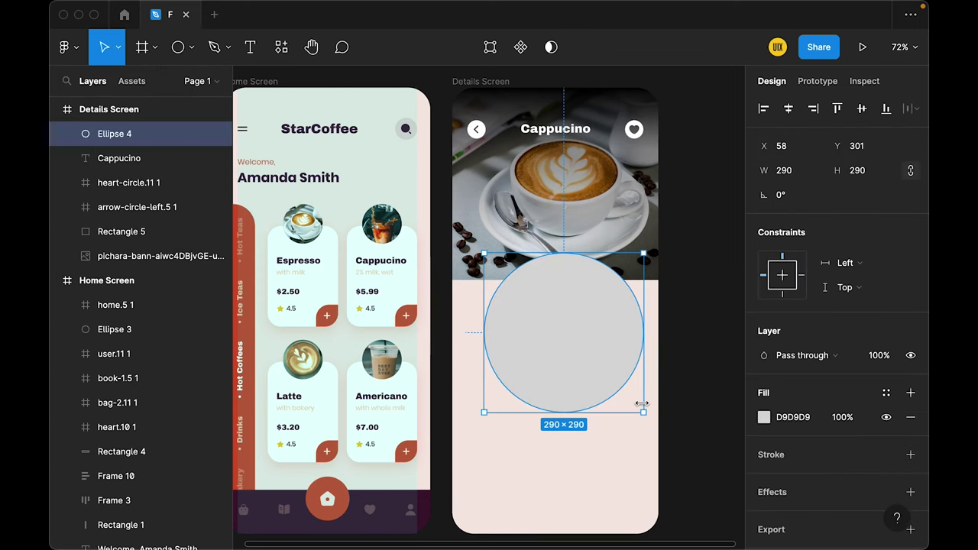
pyautogui.click(788, 108)
pyautogui.click(694, 410)
pyautogui.hotkey('ctrl', '-')
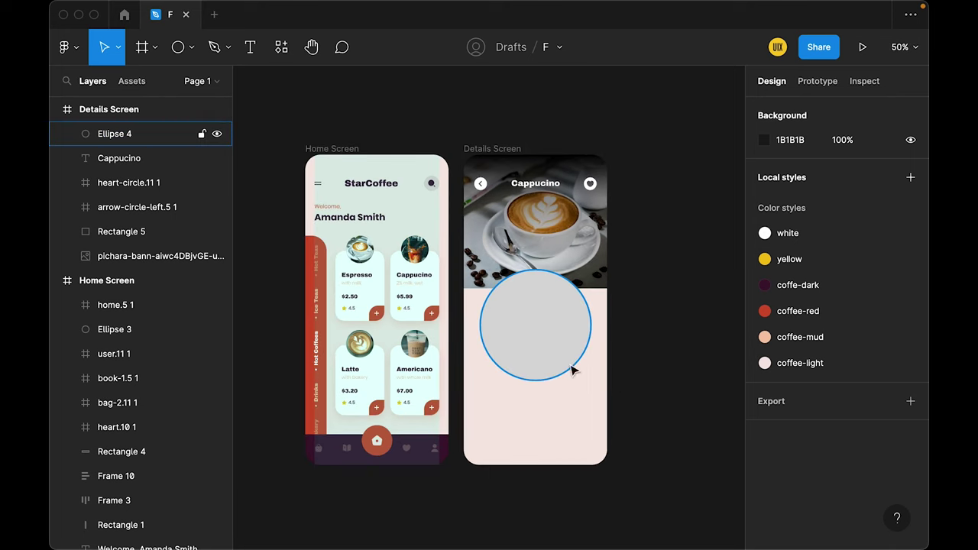
# - Enlarge the circle into an 804×646 ellipse filled with the coffee-light colour style
pyautogui.click(572, 365)
pyautogui.press('k')
pyautogui.moveTo(537, 379); pyautogui.dragTo(559, 501)
pyautogui.click(669, 224)
pyautogui.click(650, 328)
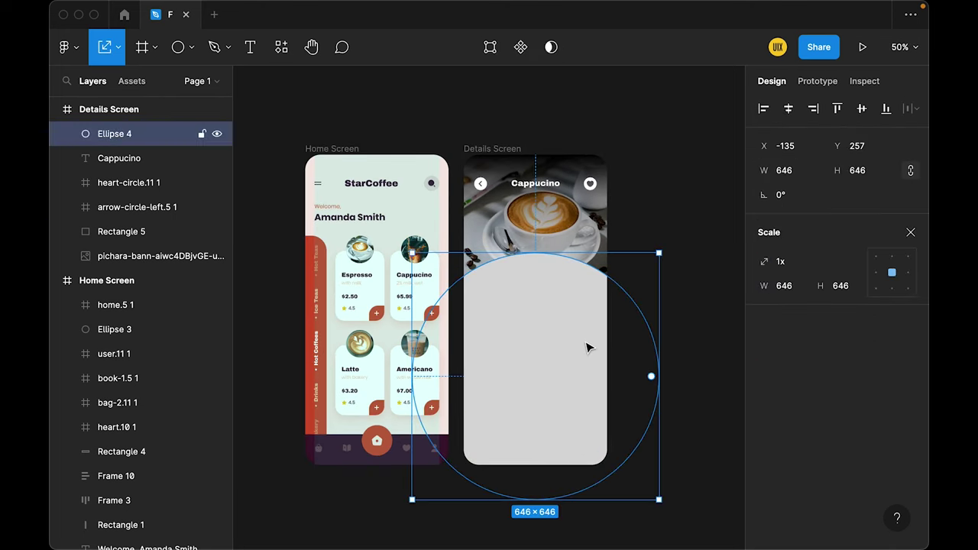
pyautogui.press('v')
pyautogui.moveTo(657, 375); pyautogui.dragTo(689, 375)
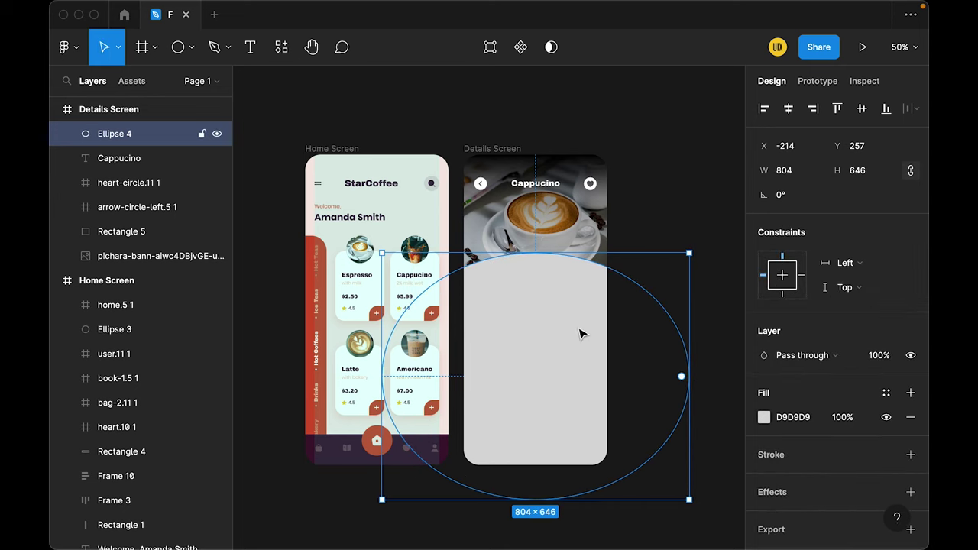
pyautogui.click(883, 394)
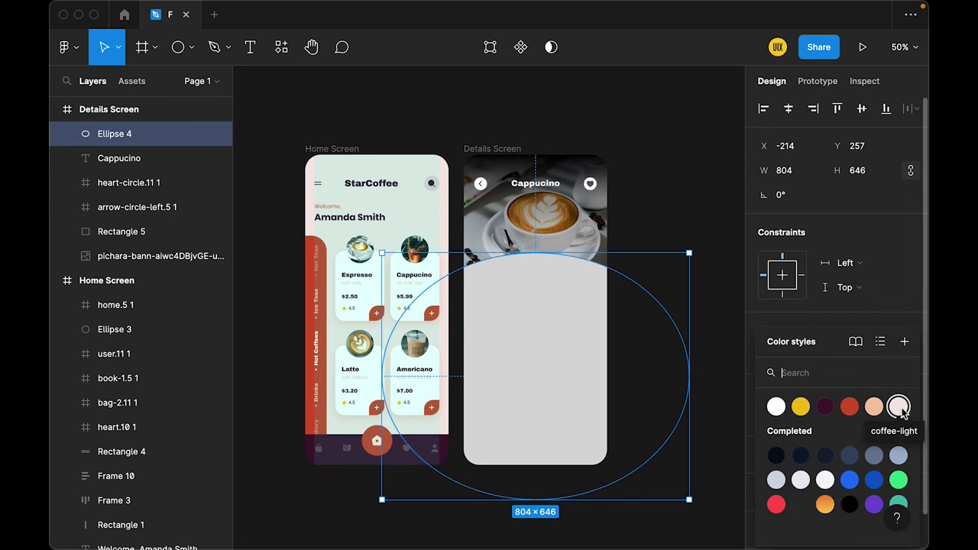
pyautogui.click(897, 405)
pyautogui.click(690, 224)
# - Add a horizontally centred 'Ingredients' heading at size 18 on the curved panel
pyautogui.scroll(5, 690, 223)
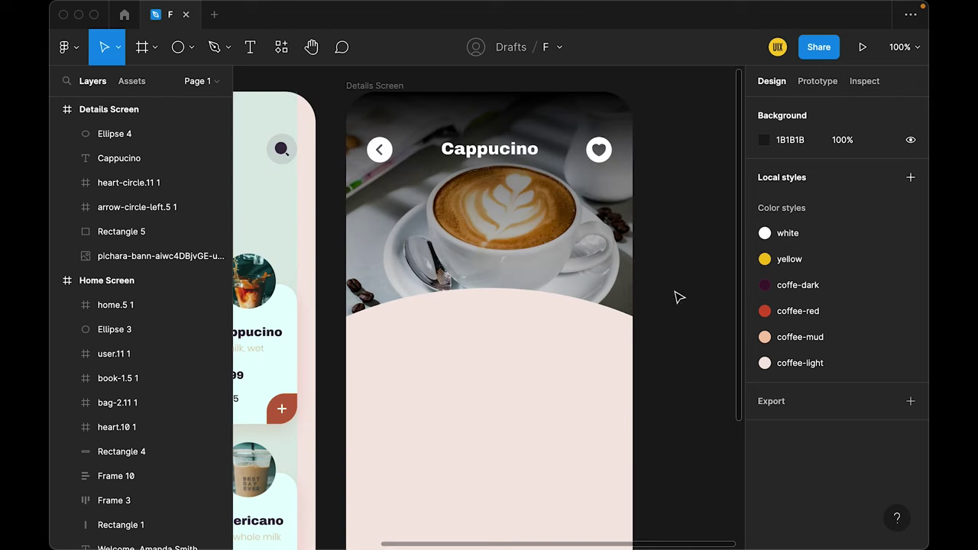
pyautogui.click(553, 351)
pyautogui.press('t')
pyautogui.click(481, 331)
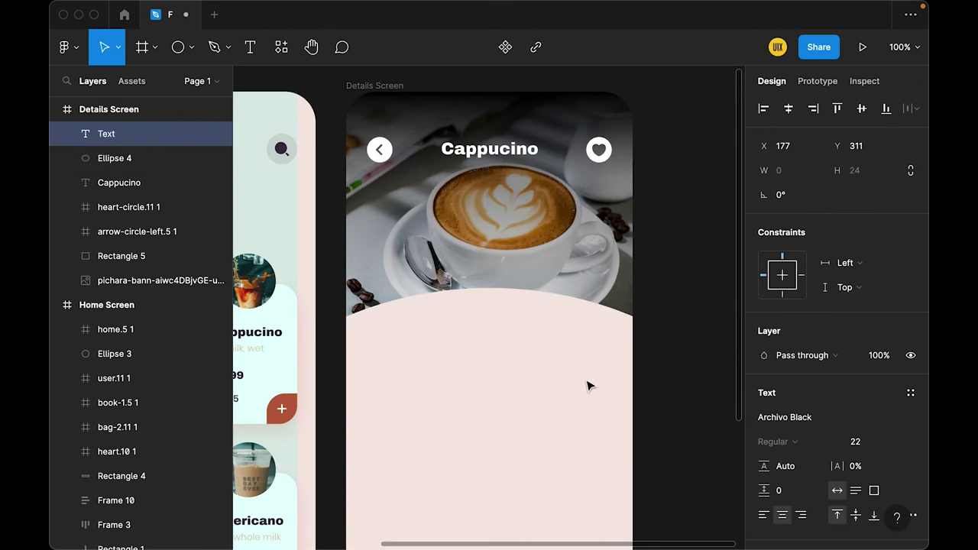
pyautogui.write('Ingredients')
pyautogui.press('Escape')
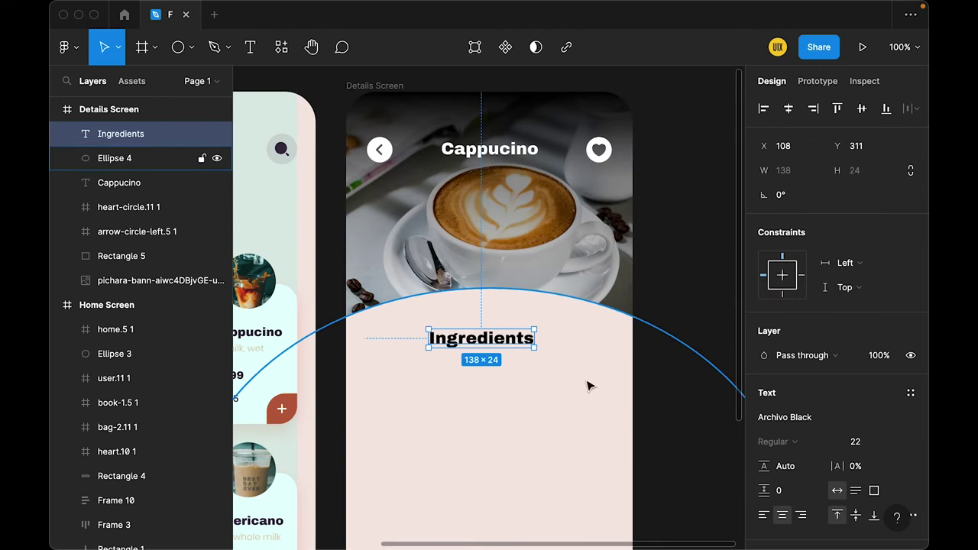
pyautogui.click(856, 443)
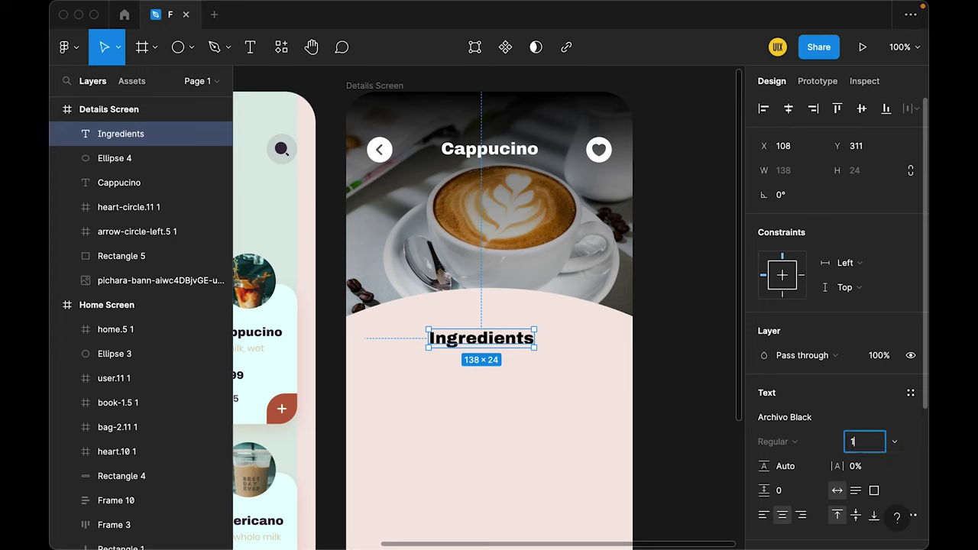
pyautogui.write('8')
pyautogui.press('Return')
pyautogui.click(789, 108)
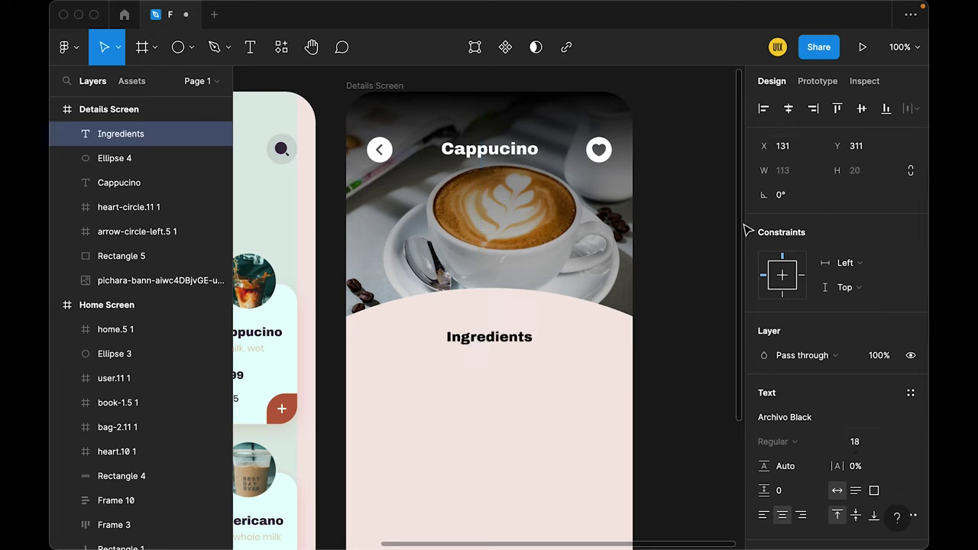
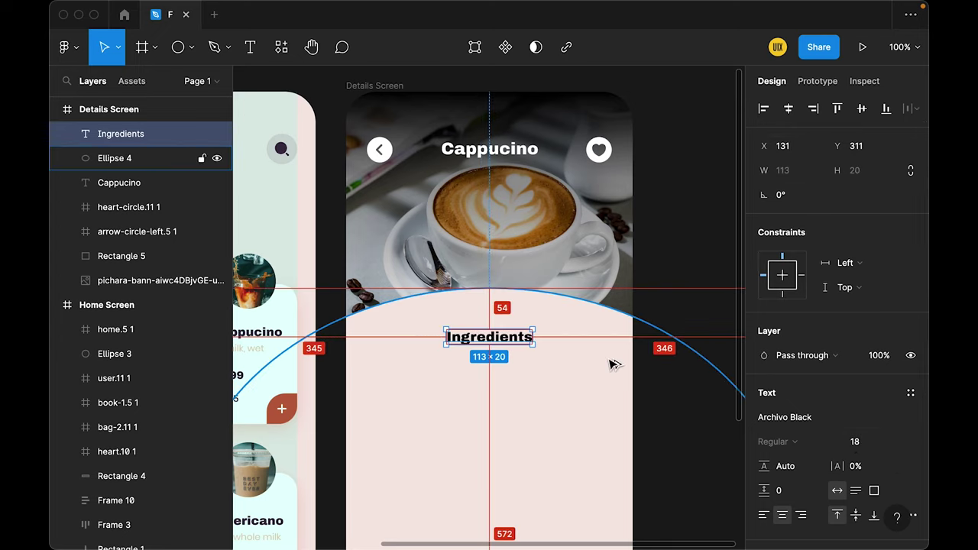
# - Nudge the Ingredients heading up to Y 297 on the curved pink panel
pyautogui.press('Down')
pyautogui.press('Down')
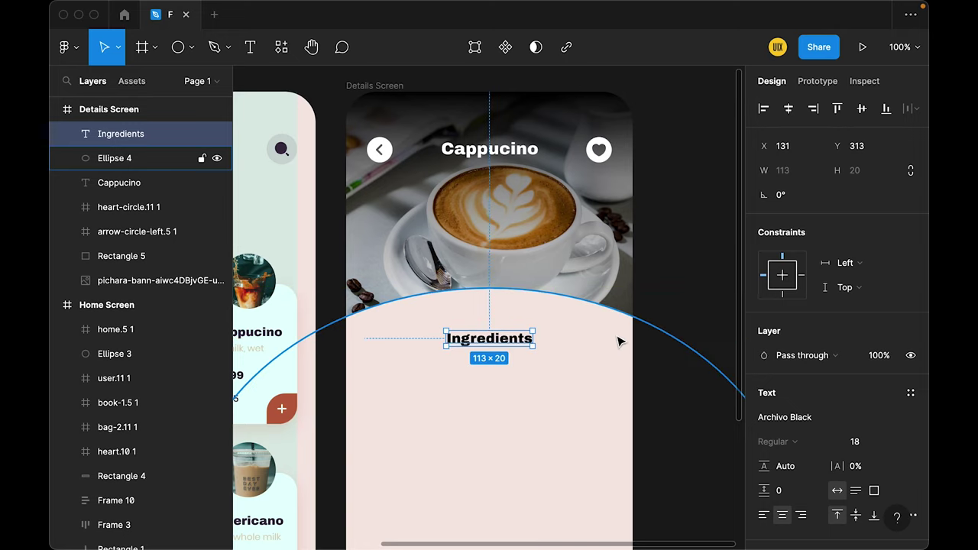
pyautogui.click(681, 243)
pyautogui.scroll(-2, 681, 242)
pyautogui.click(506, 271)
pyautogui.press('Up')
pyautogui.press('Up')
pyautogui.press('Up')
pyautogui.press('Up')
pyautogui.press('Up')
pyautogui.press('Up')
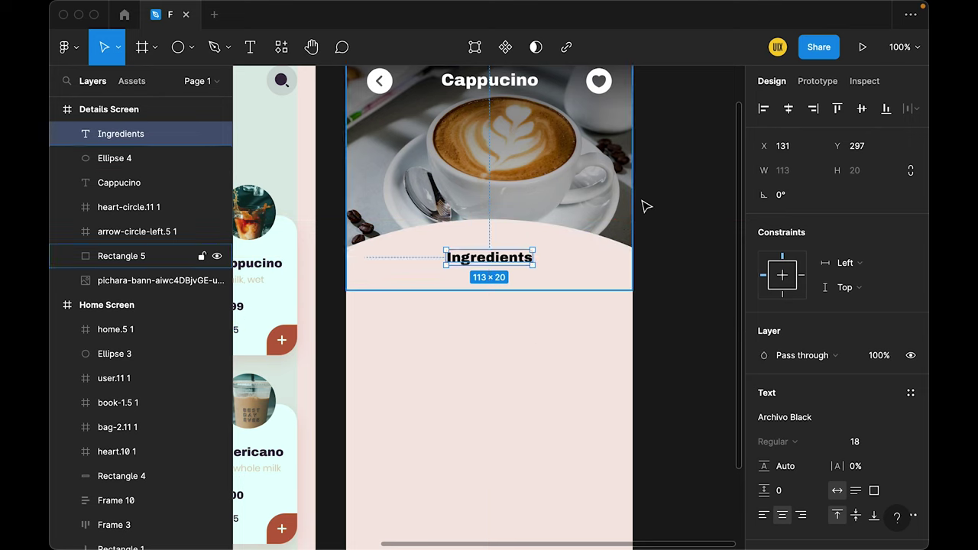
pyautogui.click(677, 214)
pyautogui.scroll(-2, 677, 214)
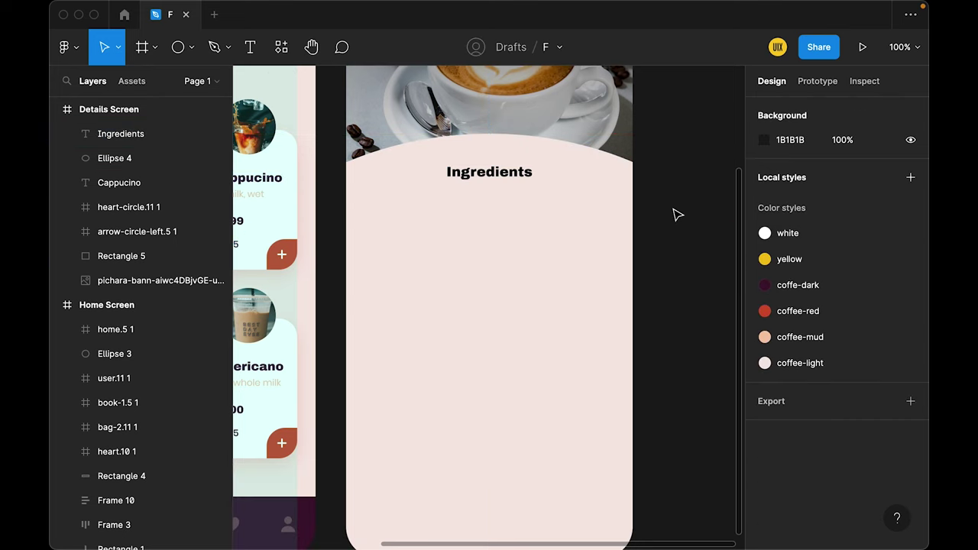
# - Draw an ellipse below the Ingredients heading, nearly the panel width and 246 tall
pyautogui.click(178, 47)
pyautogui.moveTo(429, 216)
pyautogui.mouseDown()
pyautogui.moveTo(575, 361)
pyautogui.moveTo(532, 348)
pyautogui.mouseUp()
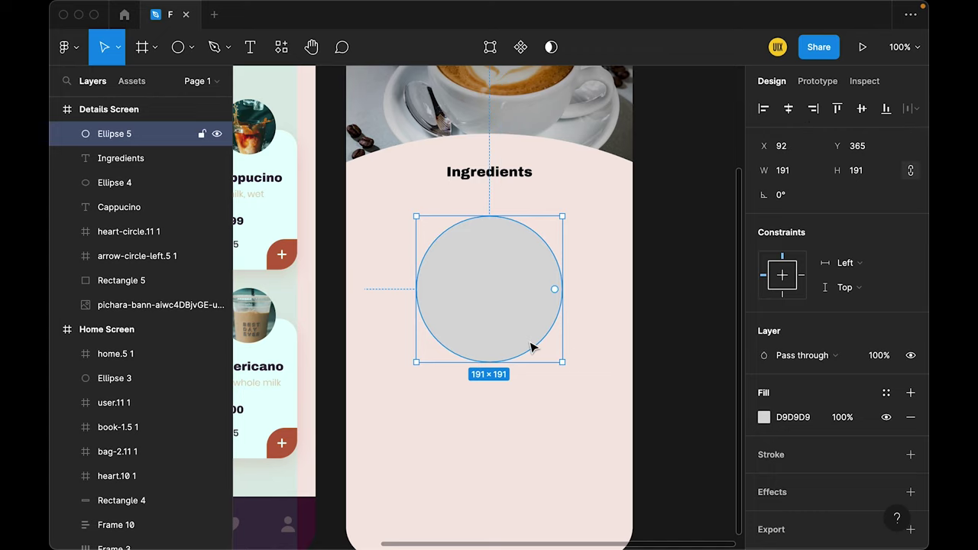
pyautogui.moveTo(562, 306); pyautogui.dragTo(616, 305)
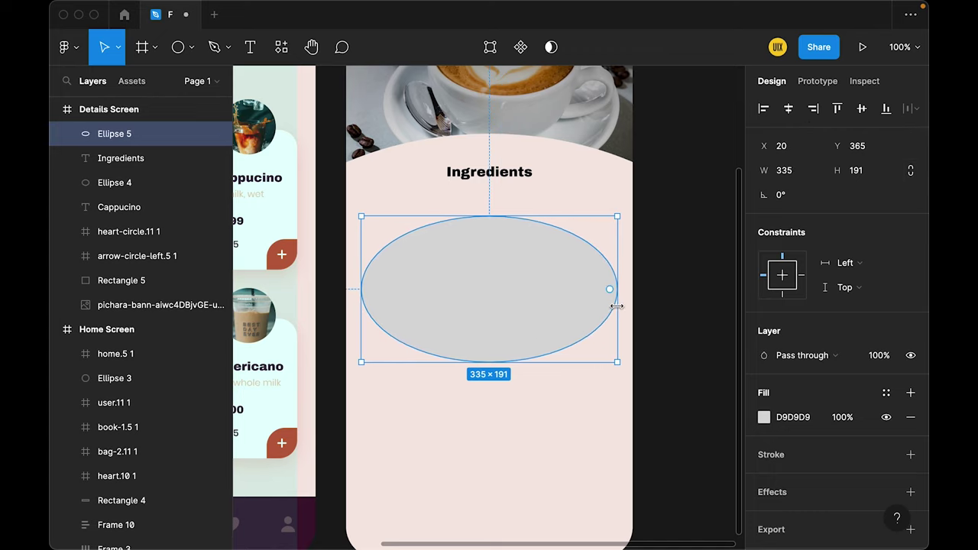
pyautogui.moveTo(475, 362); pyautogui.dragTo(475, 425)
pyautogui.moveTo(476, 386); pyautogui.dragTo(476, 375)
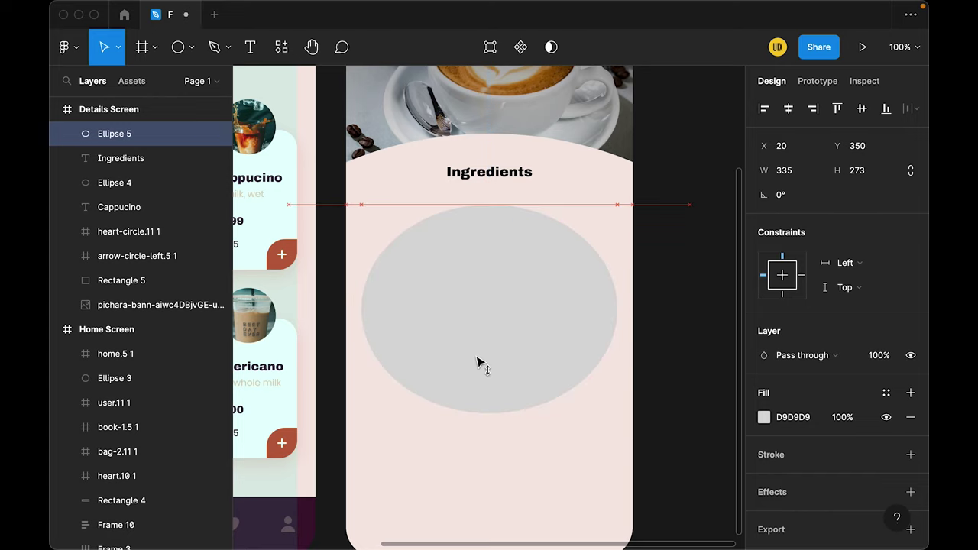
pyautogui.moveTo(618, 319); pyautogui.dragTo(627, 318)
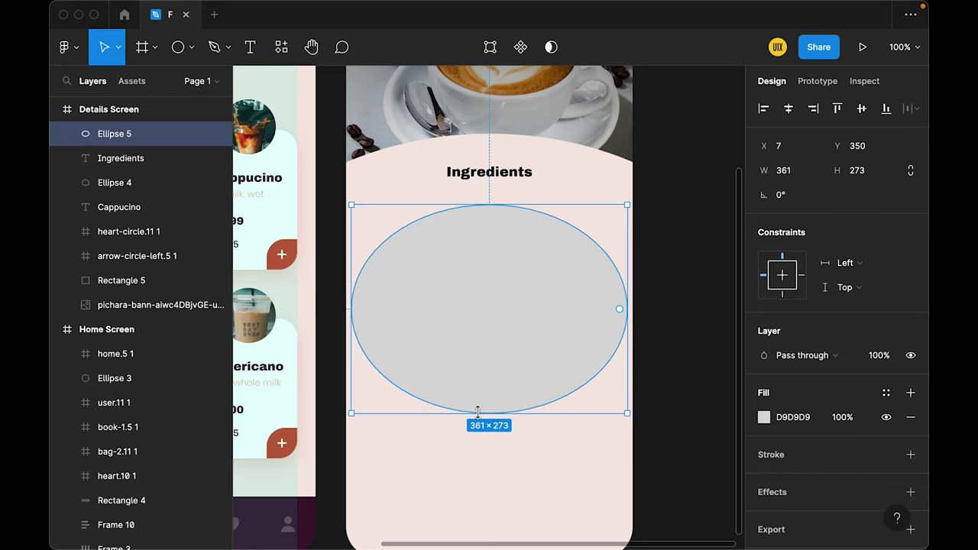
pyautogui.moveTo(477, 413); pyautogui.dragTo(481, 391)
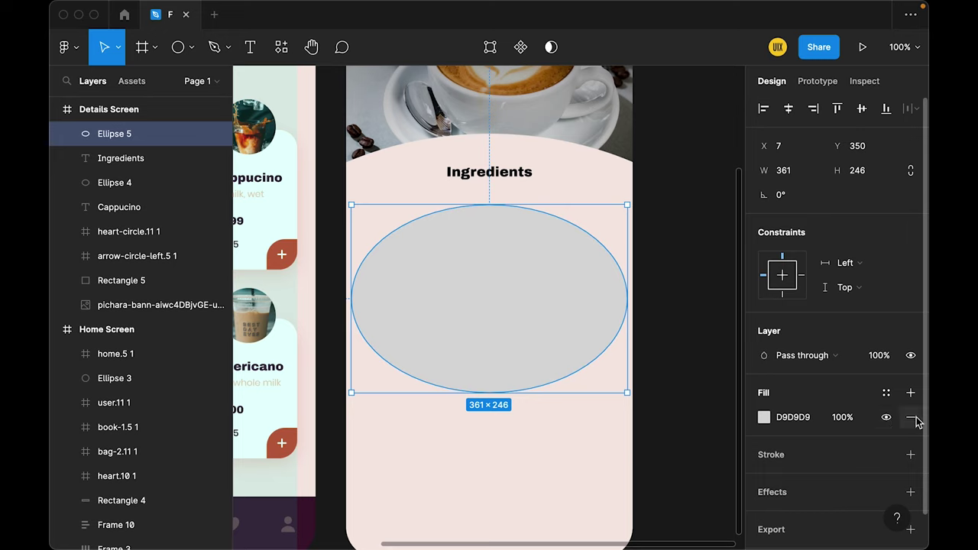
# - Replace the ellipse's grey fill with a 9px black stroke
pyautogui.click(911, 417)
pyautogui.click(861, 481)
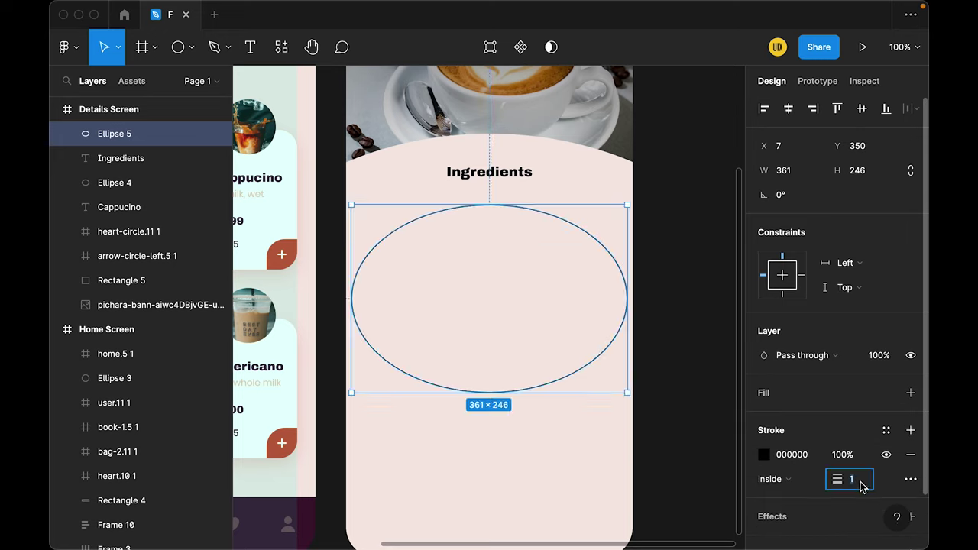
pyautogui.write('9')
pyautogui.press('Return')
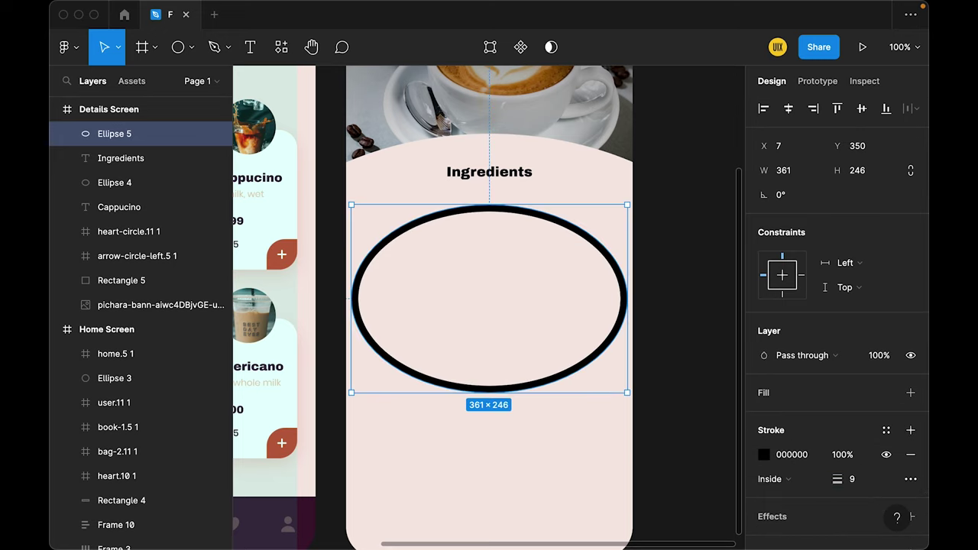
# - Delete the ellipse's bottom anchor point to leave an open arc
pyautogui.click(687, 368)
pyautogui.doubleClick(556, 375)
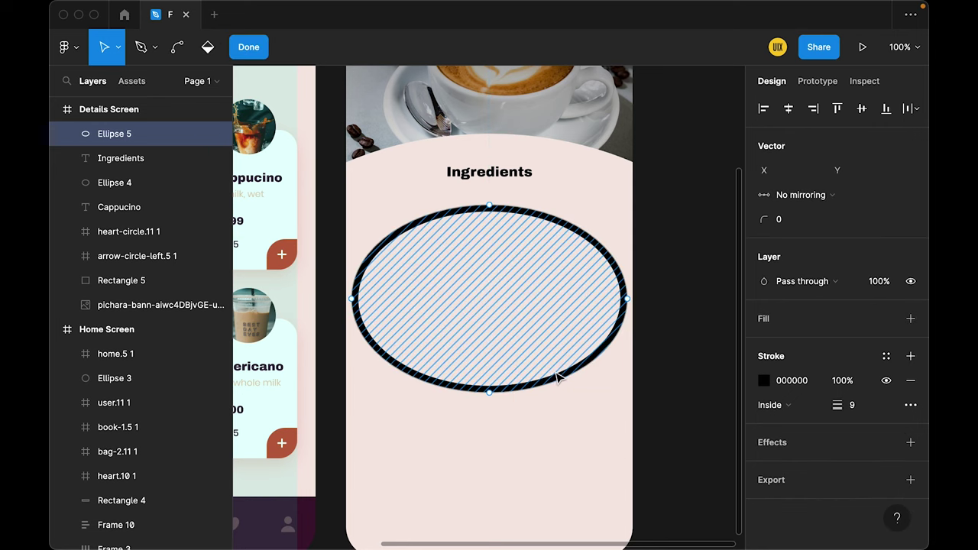
pyautogui.click(490, 393)
pyautogui.press('Escape')
pyautogui.click(490, 393)
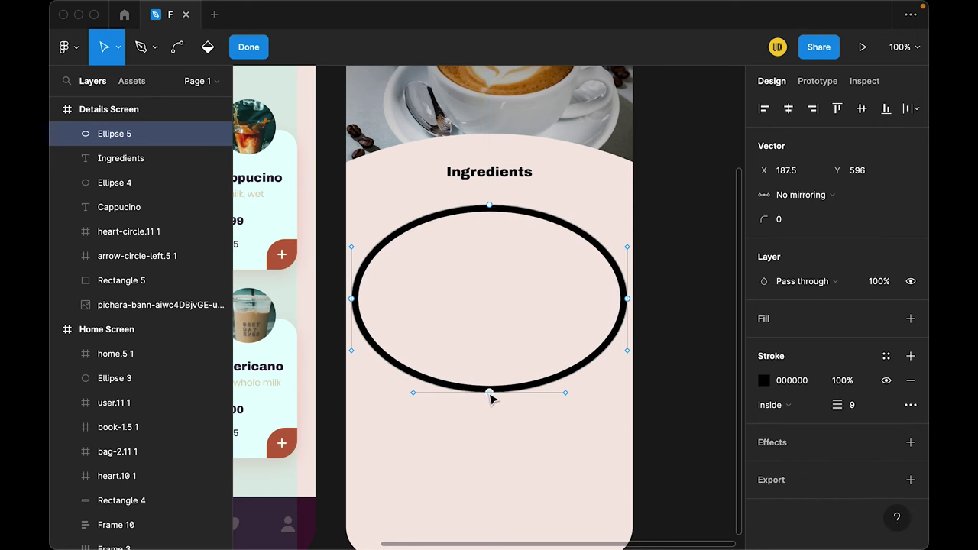
pyautogui.press('Delete')
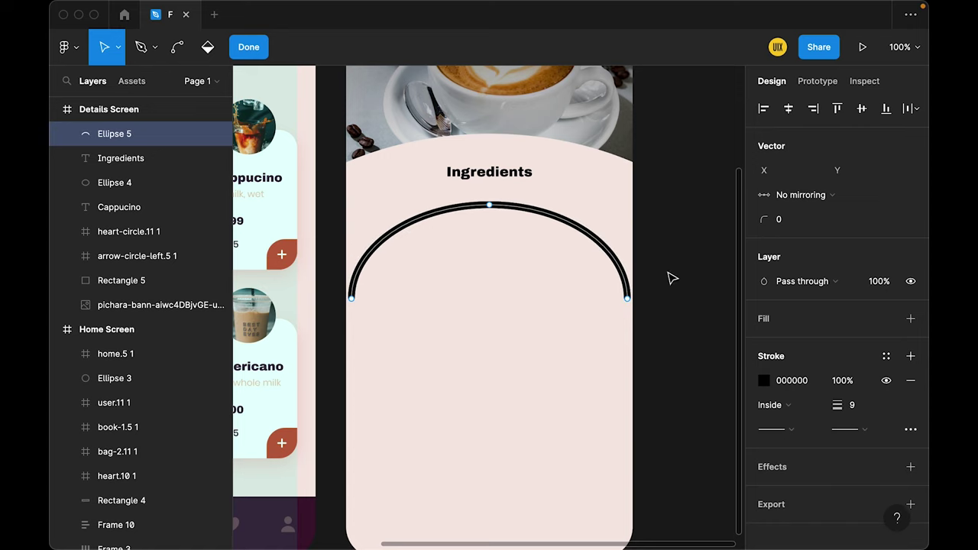
pyautogui.click(673, 278)
# - Thin the arc's stroke to 4 and convert it to a filled outline shape
pyautogui.click(514, 206)
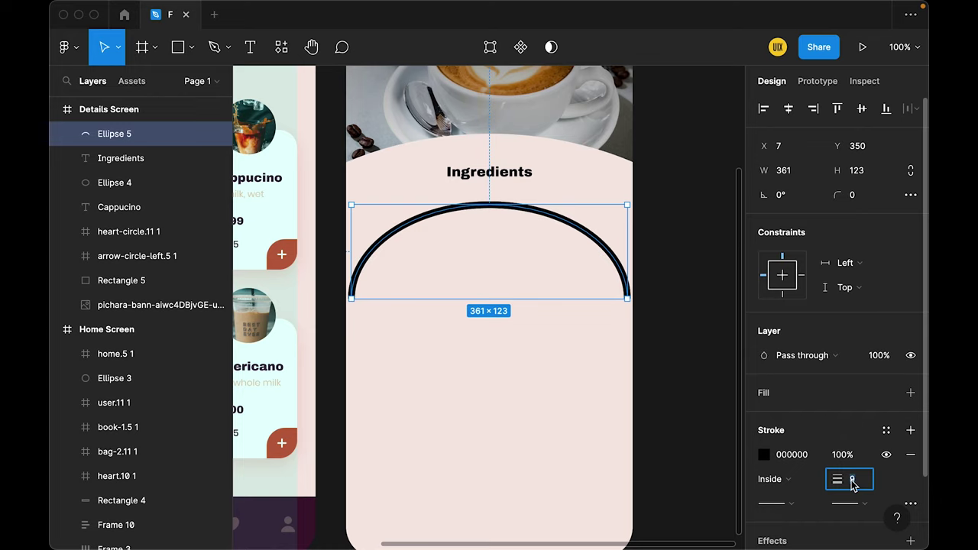
pyautogui.moveTo(853, 483); pyautogui.dragTo(836, 483)
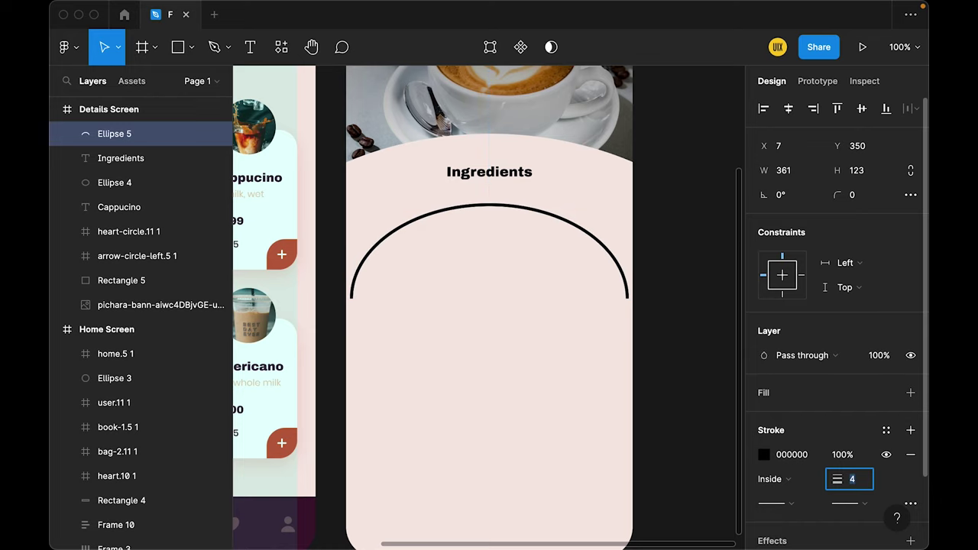
pyautogui.press('super+alt+o')
pyautogui.click(585, 231)
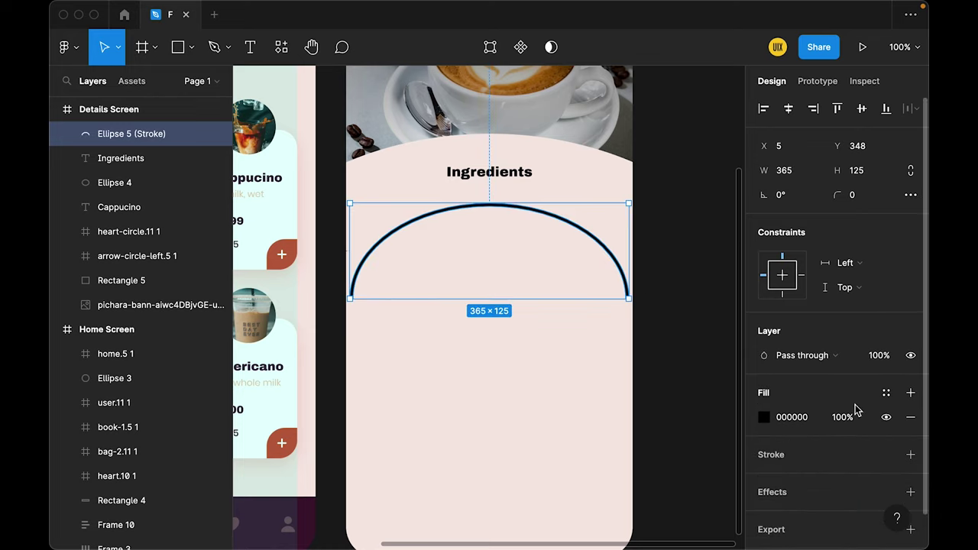
# - Give the arc a detached coffe-dark fill as a linear gradient fading toward its ends
pyautogui.scroll(-1, 854, 405)
pyautogui.click(884, 357)
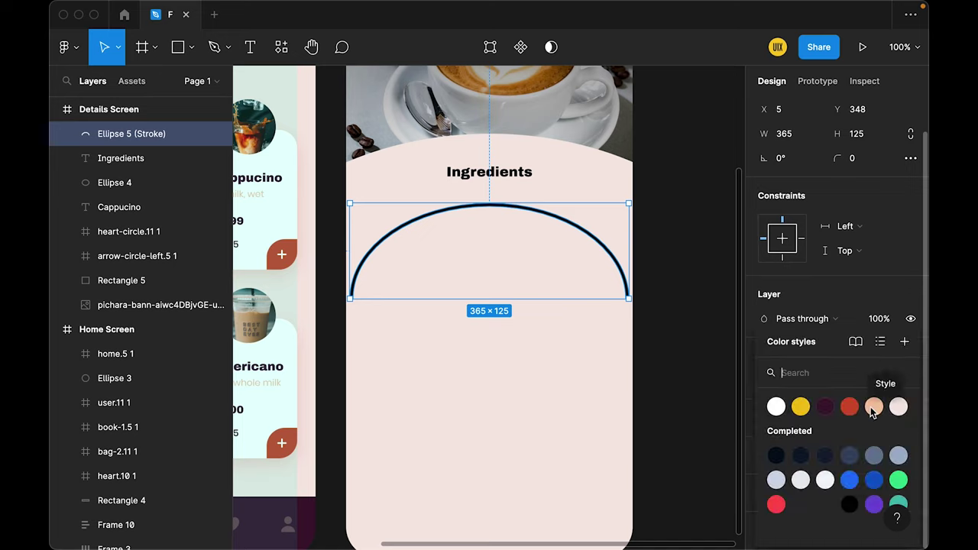
pyautogui.click(825, 405)
pyautogui.click(884, 380)
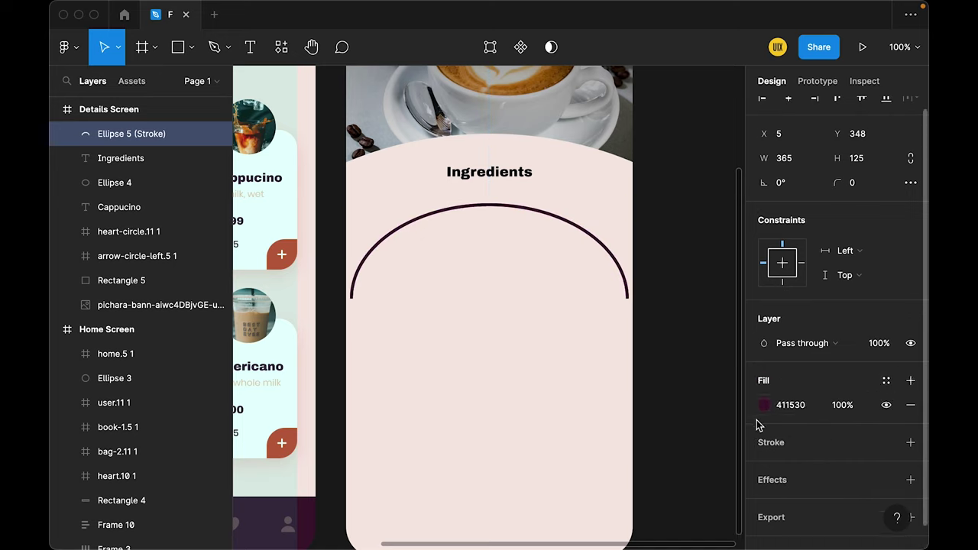
pyautogui.click(763, 405)
pyautogui.click(597, 154)
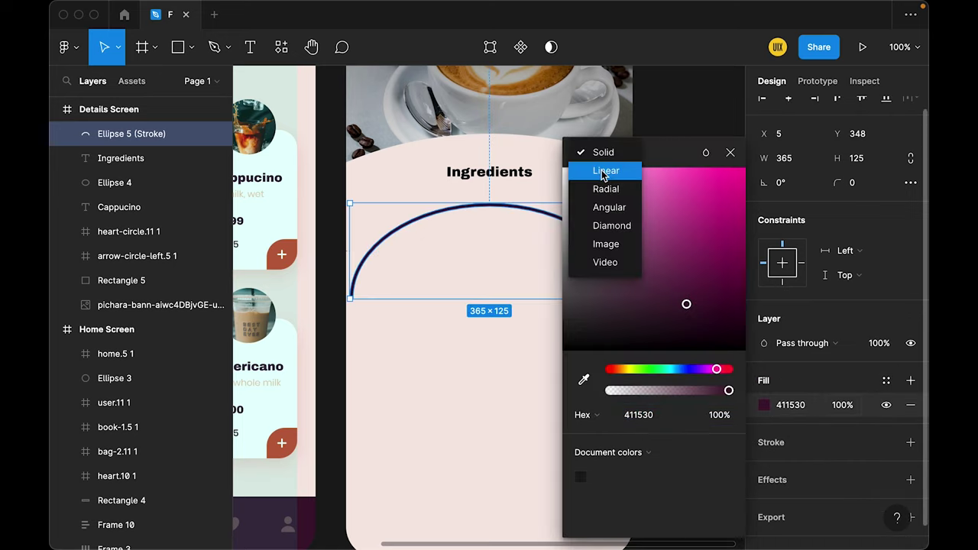
pyautogui.click(603, 171)
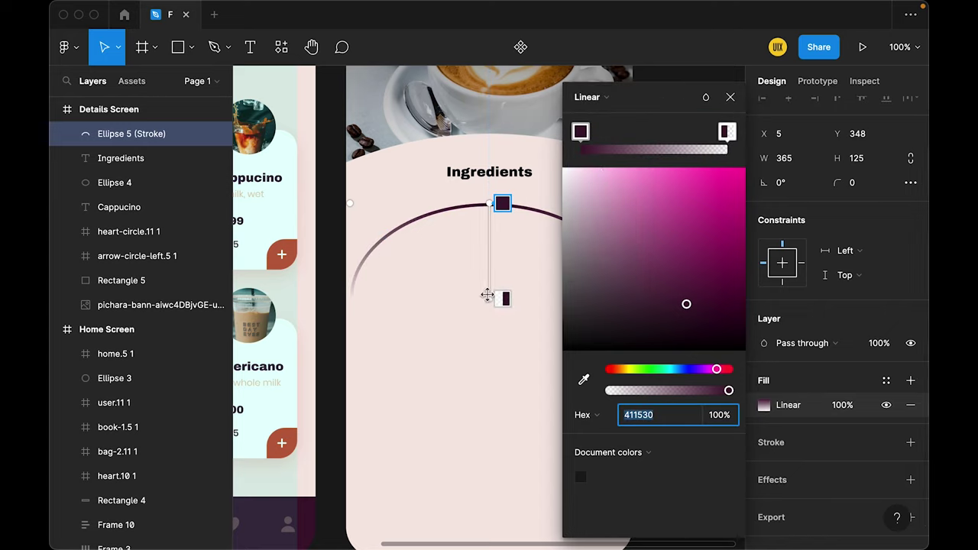
pyautogui.moveTo(488, 295); pyautogui.dragTo(489, 250)
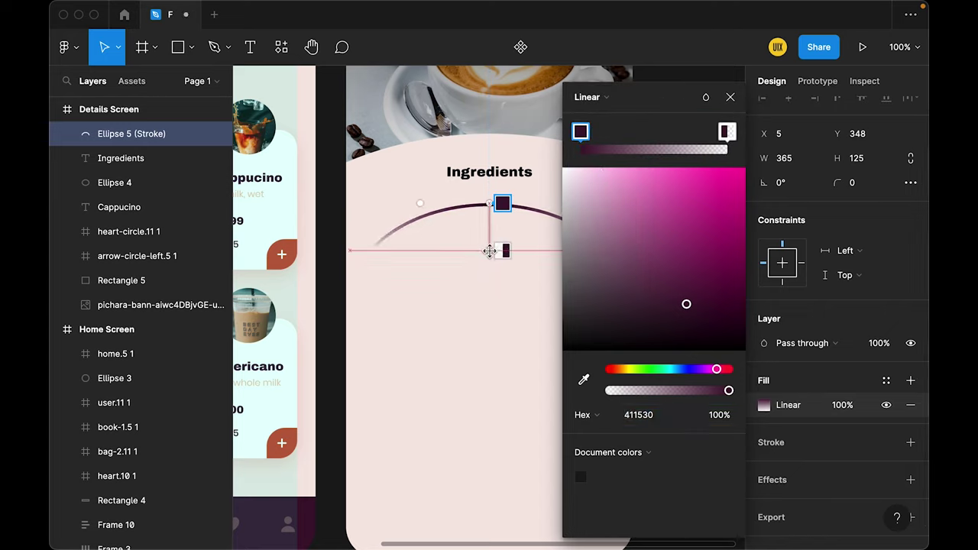
pyautogui.click(730, 97)
# - Lower the arc's opacity to 30%
pyautogui.click(684, 237)
pyautogui.click(546, 218)
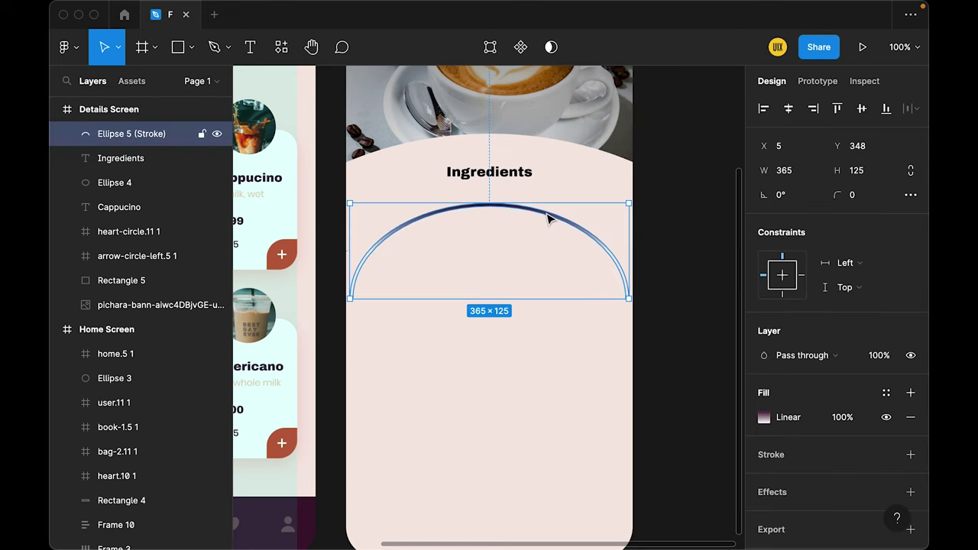
pyautogui.press('5')
pyautogui.press('3')
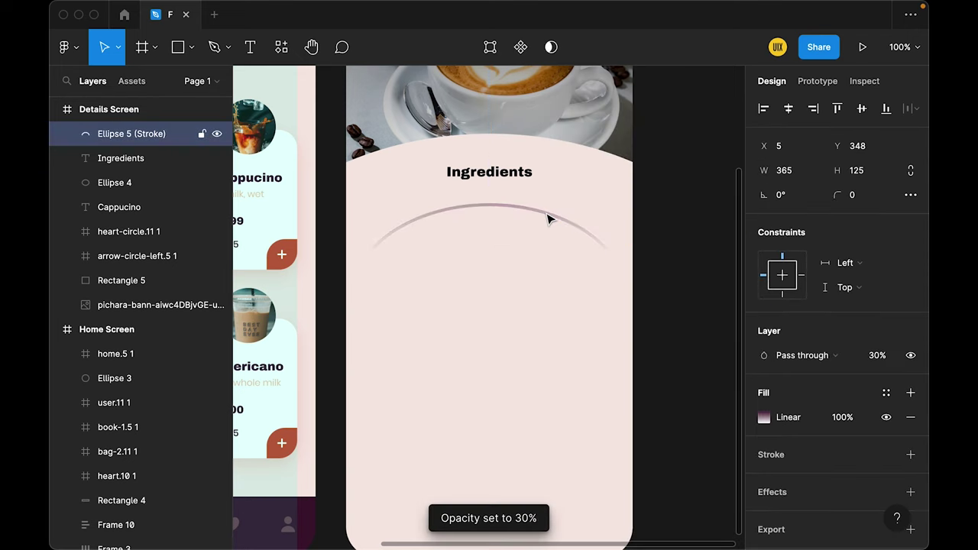
pyautogui.click(671, 143)
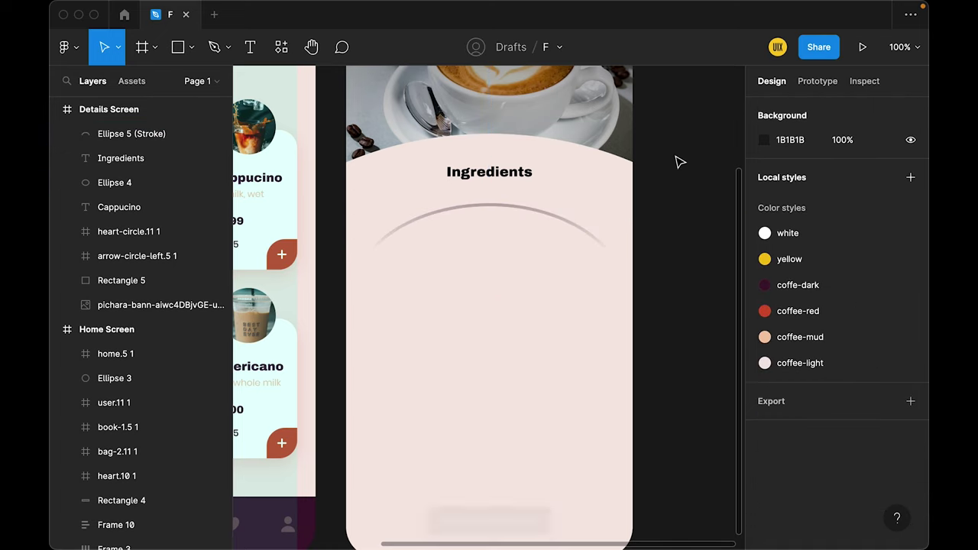
# - Draw a 40×40 circle centred on the top of the arc
pyautogui.click(181, 48)
pyautogui.click(158, 139)
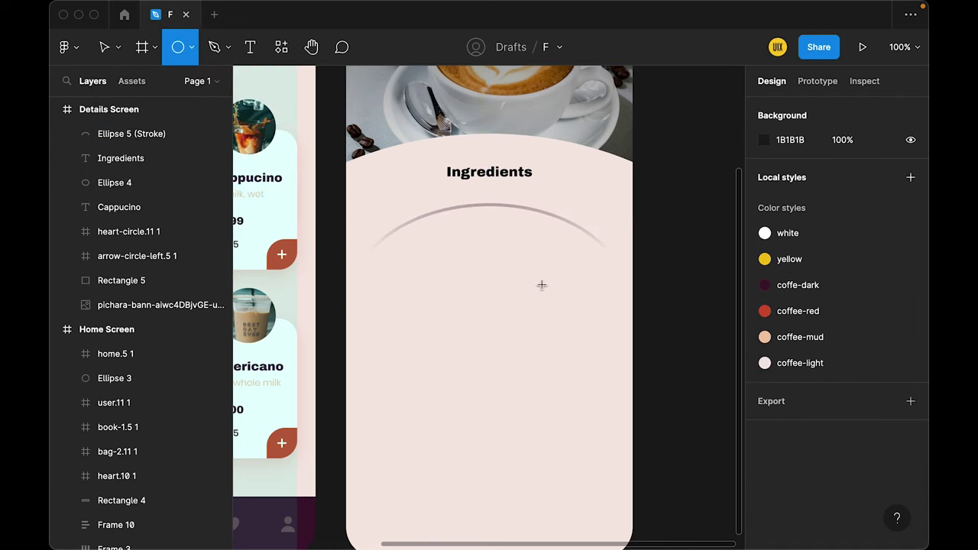
pyautogui.moveTo(468, 183); pyautogui.dragTo(511, 227)
pyautogui.keyDown('shift'); pyautogui.click(526, 203); pyautogui.keyUp('shift')
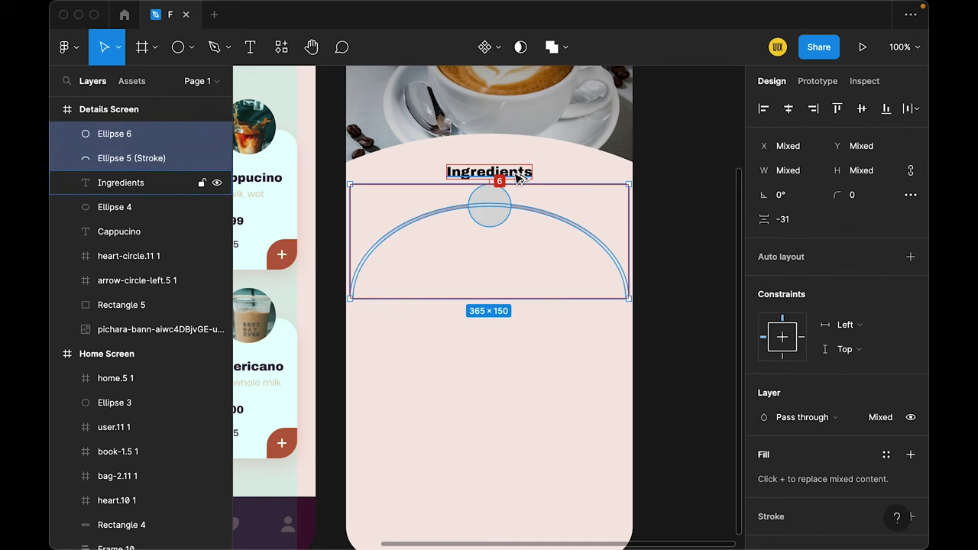
pyautogui.hotkey('shift', 'Down')
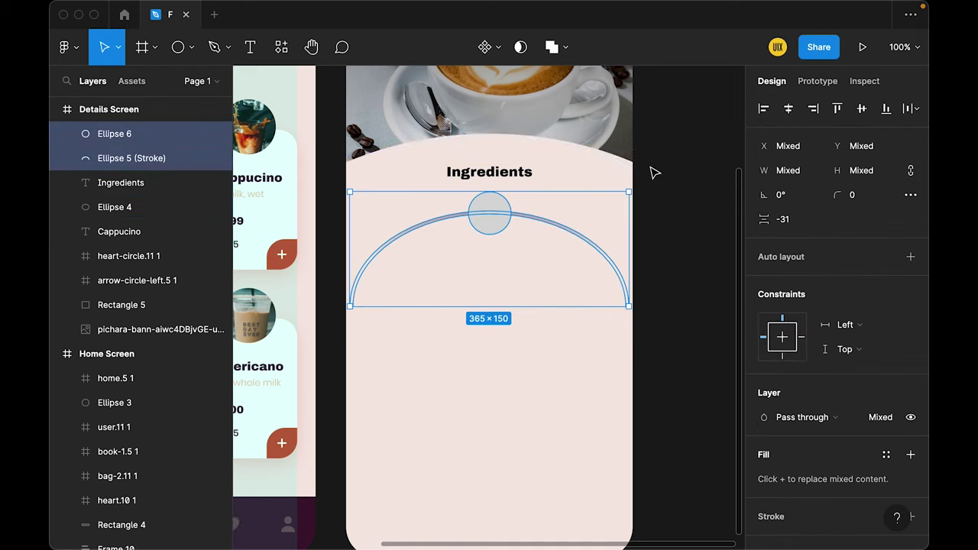
pyautogui.click(646, 171)
pyautogui.click(486, 212)
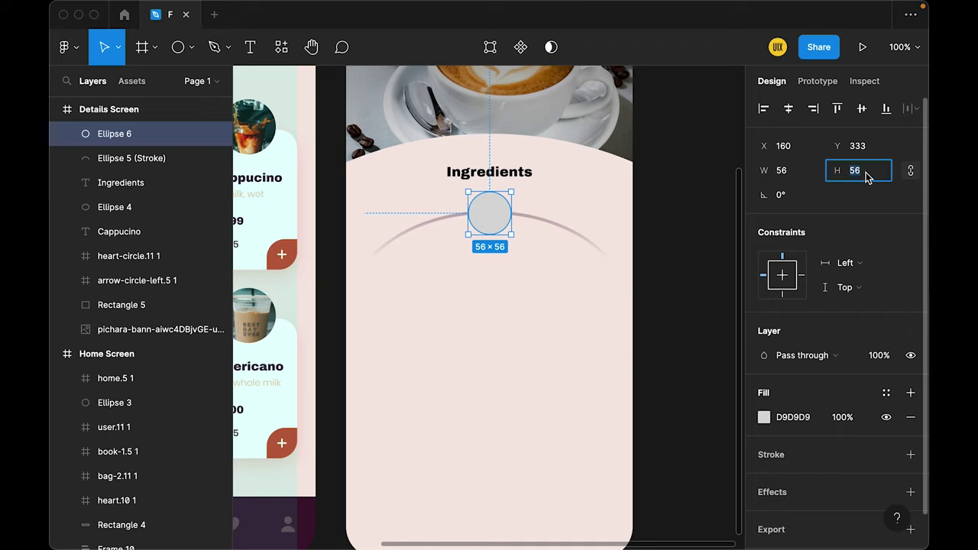
pyautogui.write('40')
pyautogui.press('Return')
pyautogui.moveTo(488, 215); pyautogui.dragTo(494, 218)
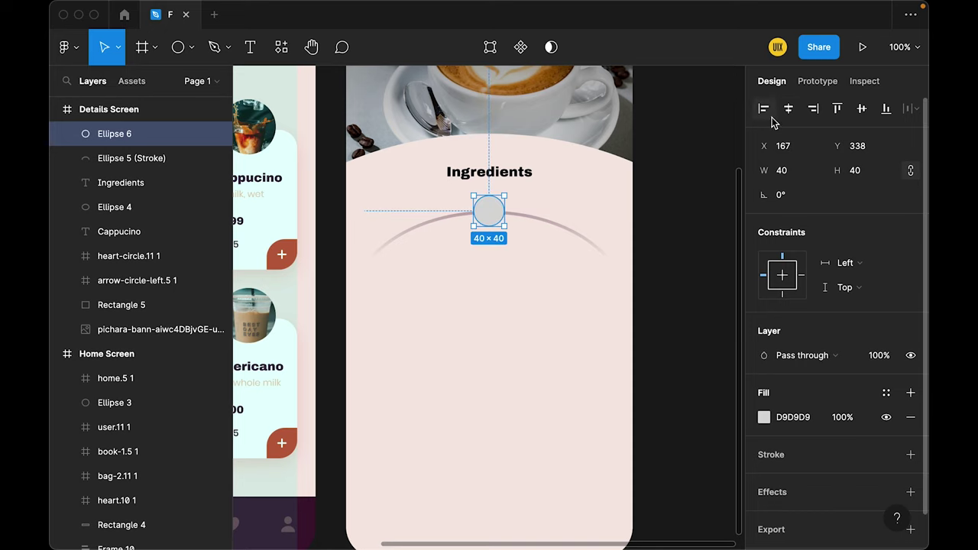
# - Make the circle coffee-red, paste the milk icon onto it, and colour the icon white
pyautogui.click(885, 393)
pyautogui.click(849, 404)
pyautogui.hotkey('ctrl', 'shift', 'v')
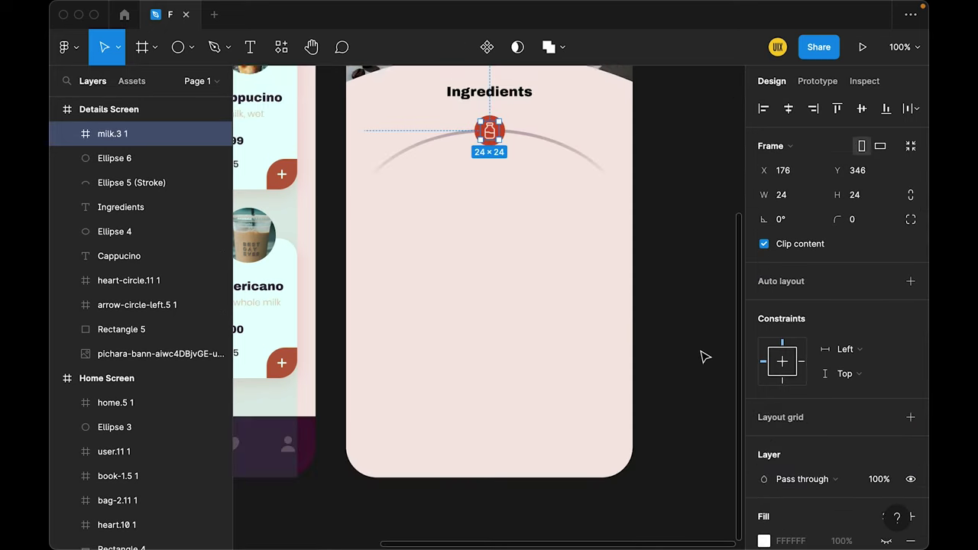
pyautogui.scroll(-3, 826, 421)
pyautogui.click(841, 422)
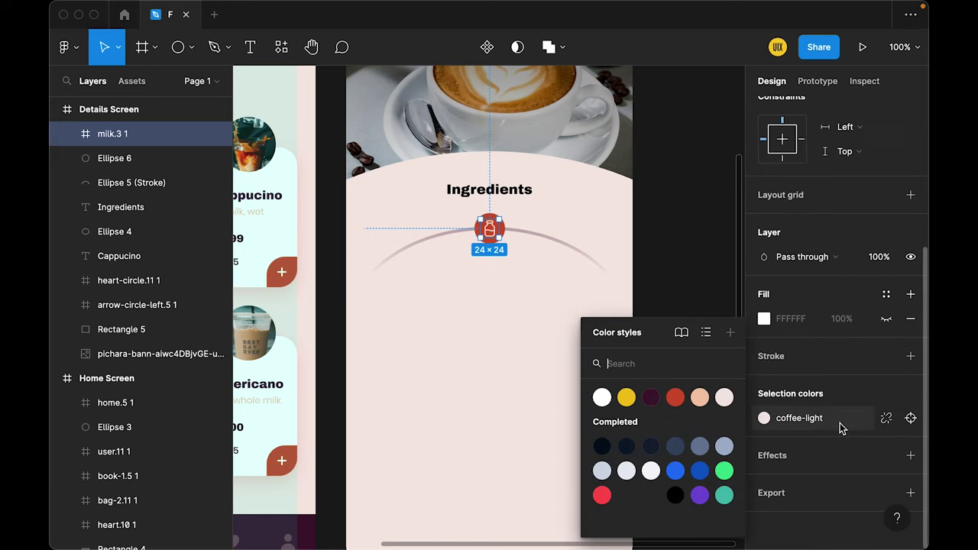
pyautogui.click(602, 397)
pyautogui.click(690, 226)
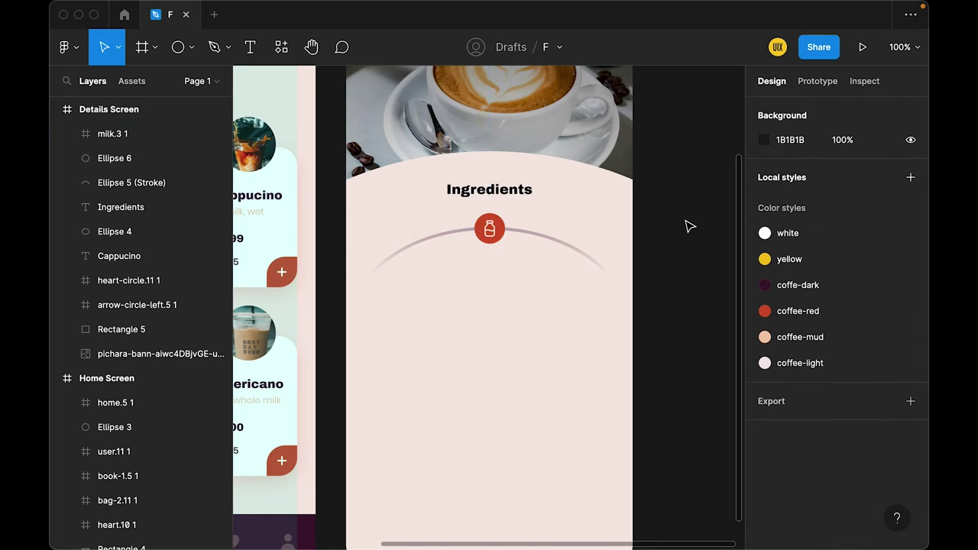
# - Add a 'Milk' label in Poppins, centred just below the milk icon
pyautogui.press('t')
pyautogui.click(485, 253)
pyautogui.write('Milk')
pyautogui.press('Escape')
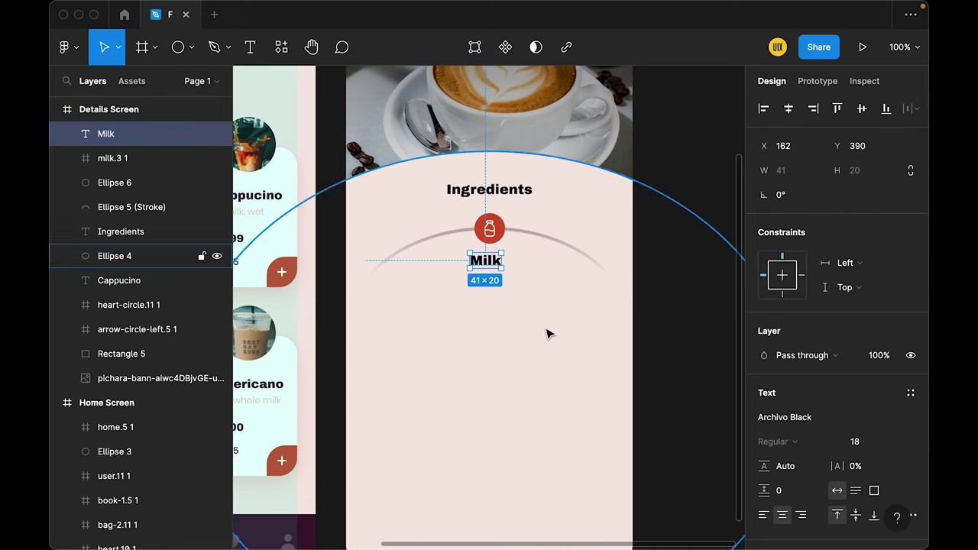
pyautogui.click(807, 421)
pyautogui.write('Popp')
pyautogui.press('Return')
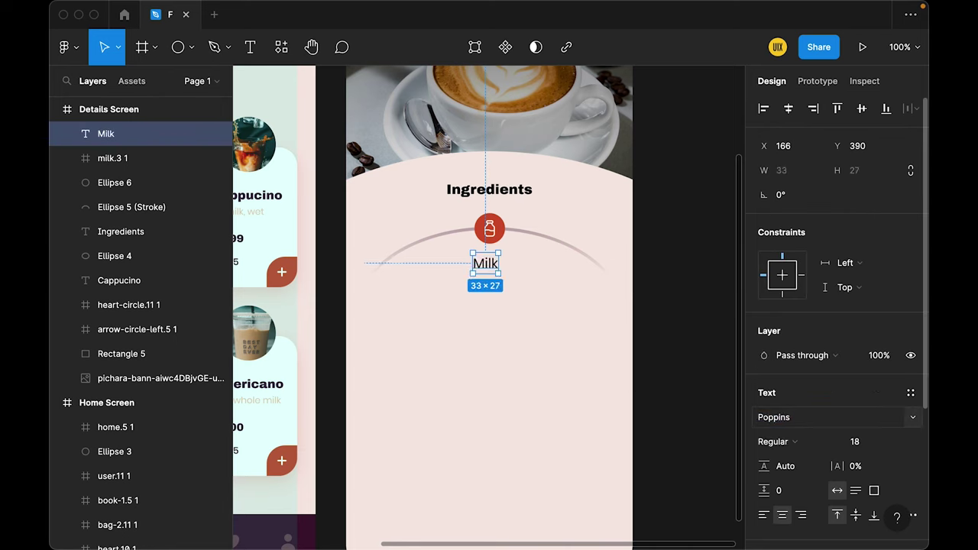
pyautogui.click(788, 108)
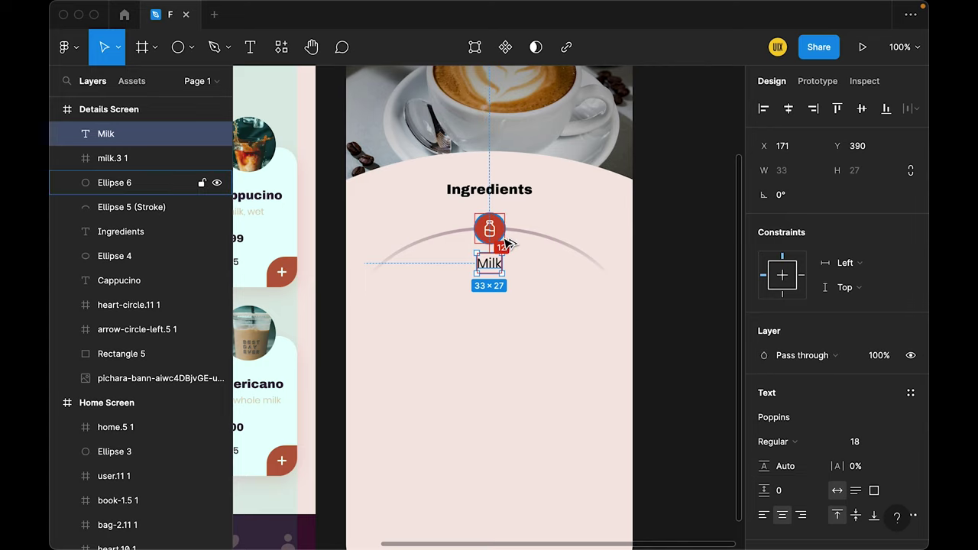
pyautogui.press('Down')
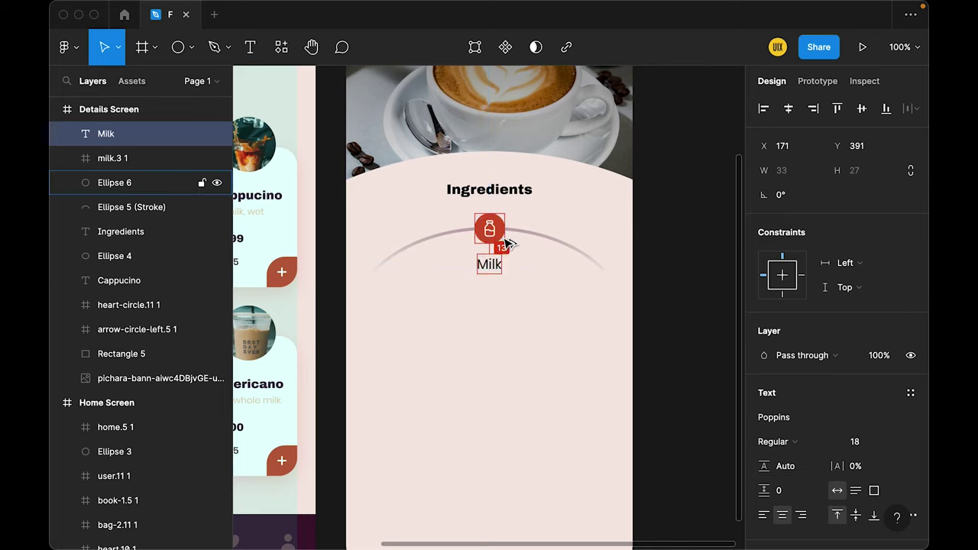
# - Make the Milk label SemiBold at size 16
pyautogui.click(863, 442)
pyautogui.write('16')
pyautogui.press('Return')
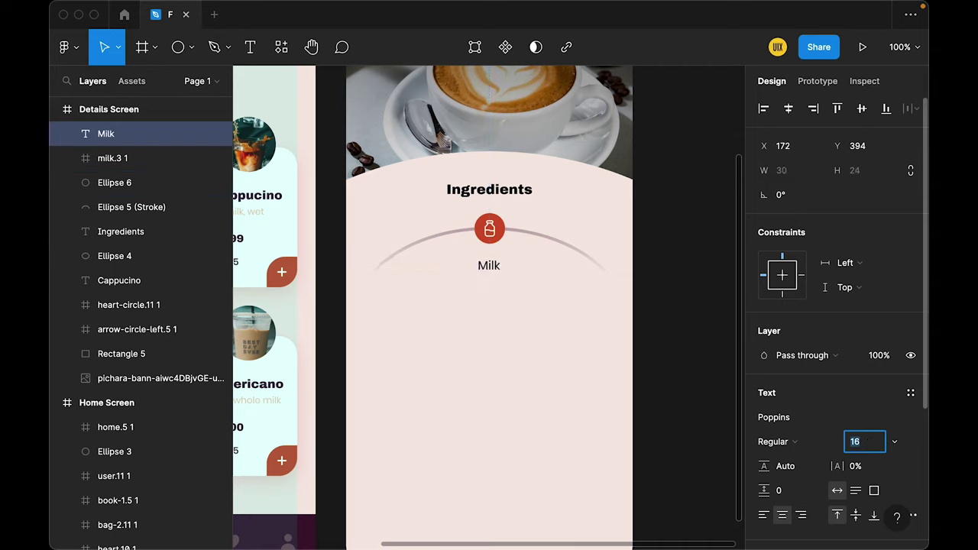
pyautogui.press('Escape')
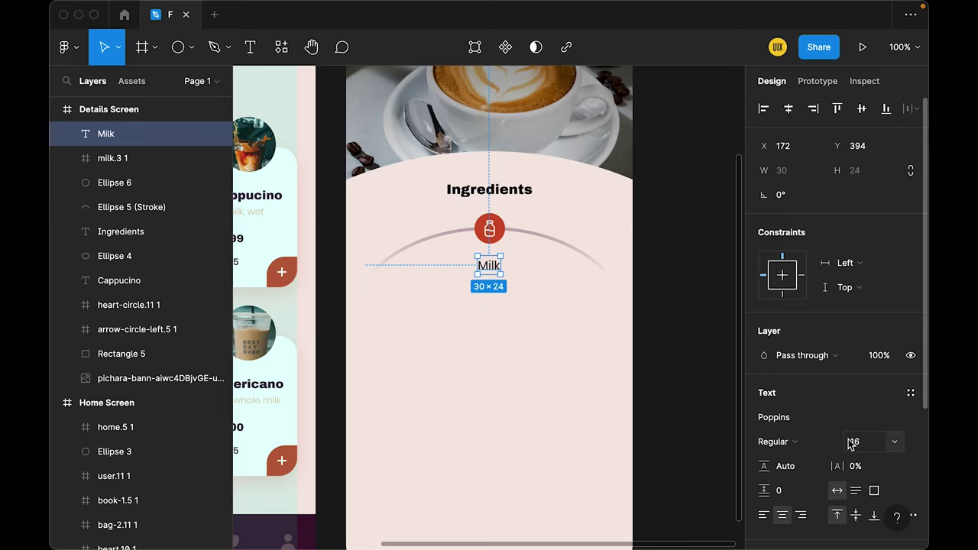
pyautogui.click(787, 441)
pyautogui.click(817, 478)
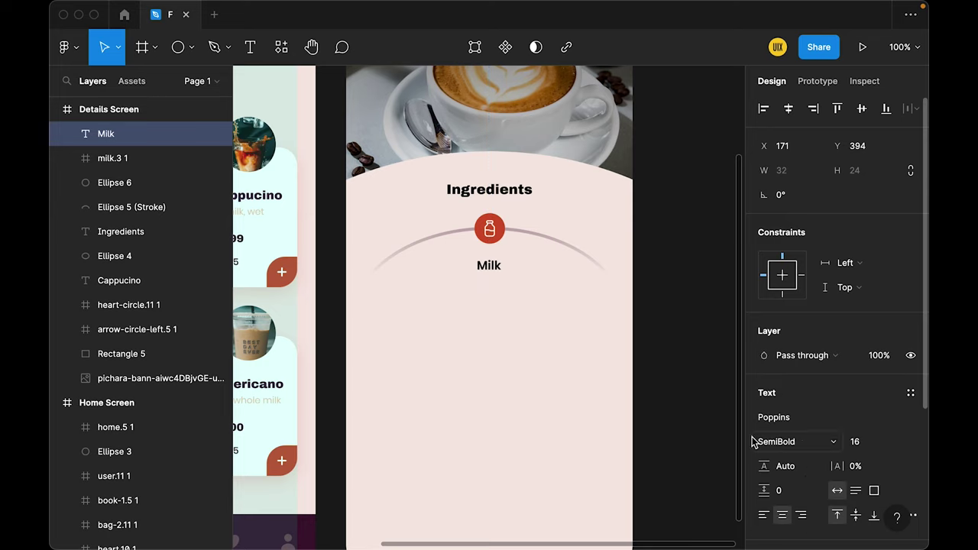
# - Colour the Milk label coffee-red and reduce its font size to 14
pyautogui.scroll(-5, 814, 373)
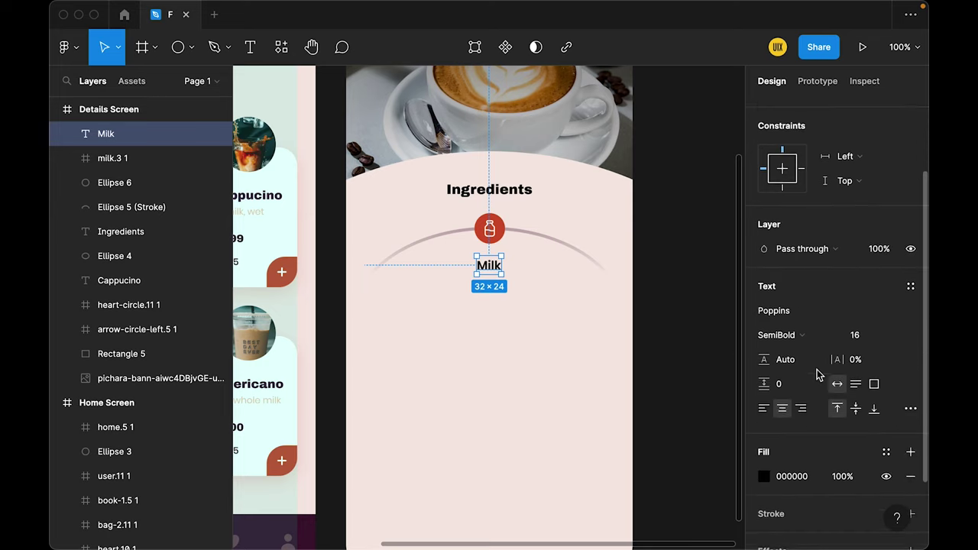
pyautogui.click(880, 429)
pyautogui.click(848, 406)
pyautogui.click(687, 290)
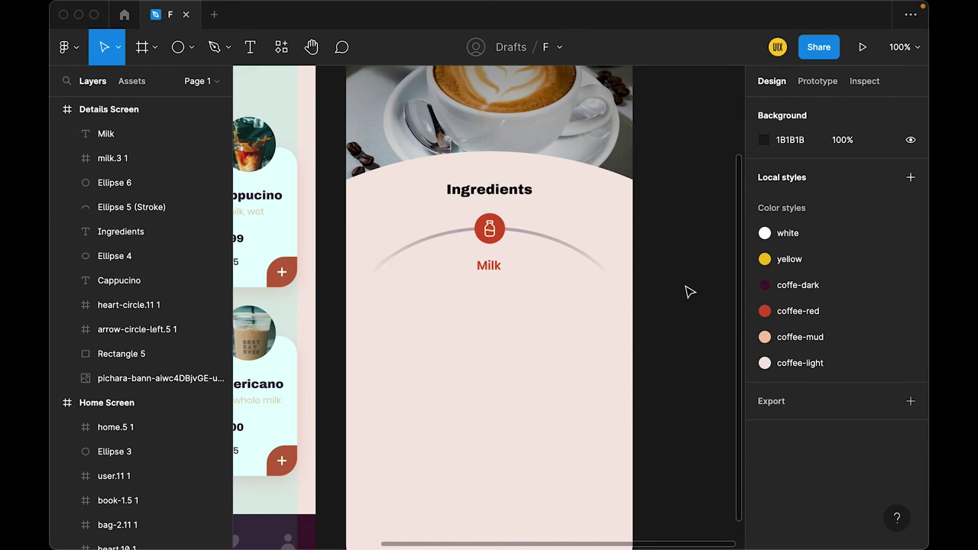
pyautogui.click(485, 269)
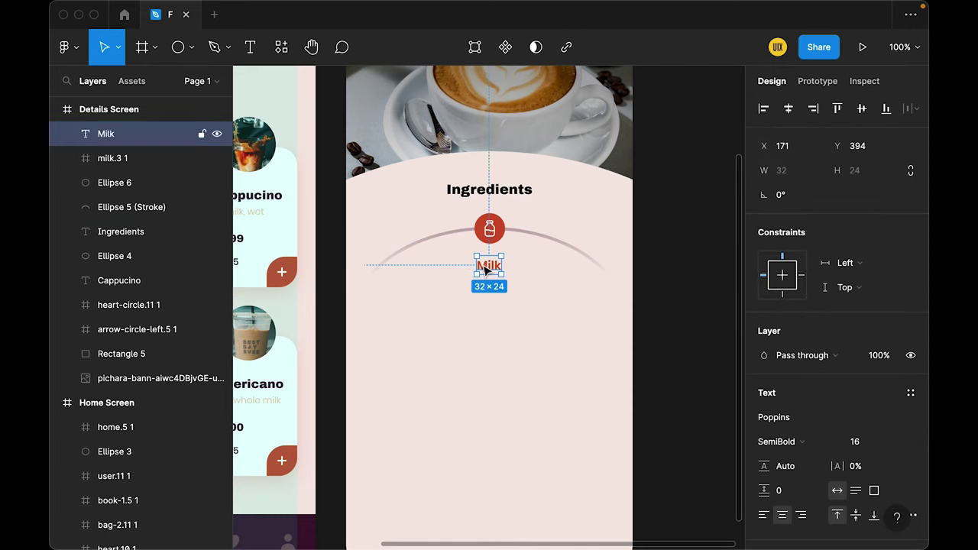
pyautogui.click(855, 443)
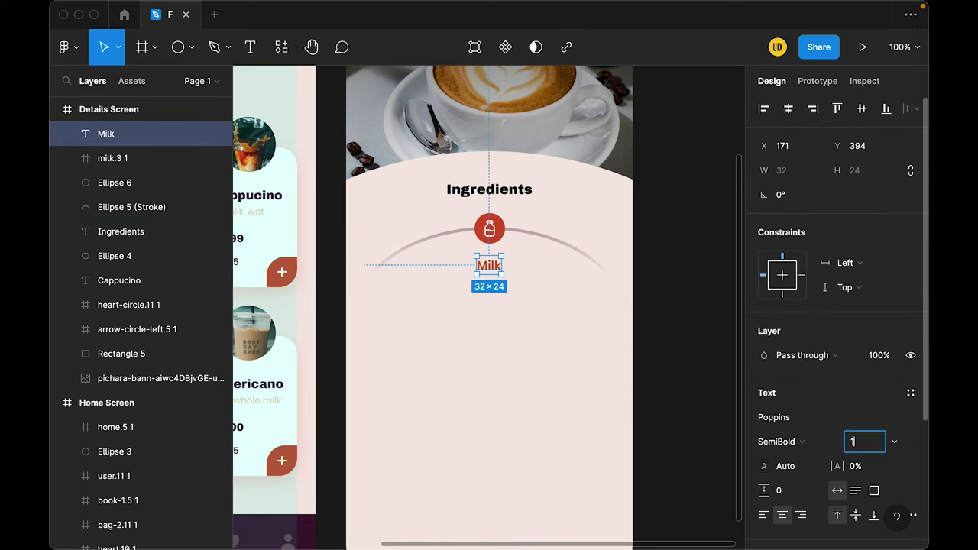
pyautogui.write('4')
pyautogui.press('Return')
pyautogui.click(692, 275)
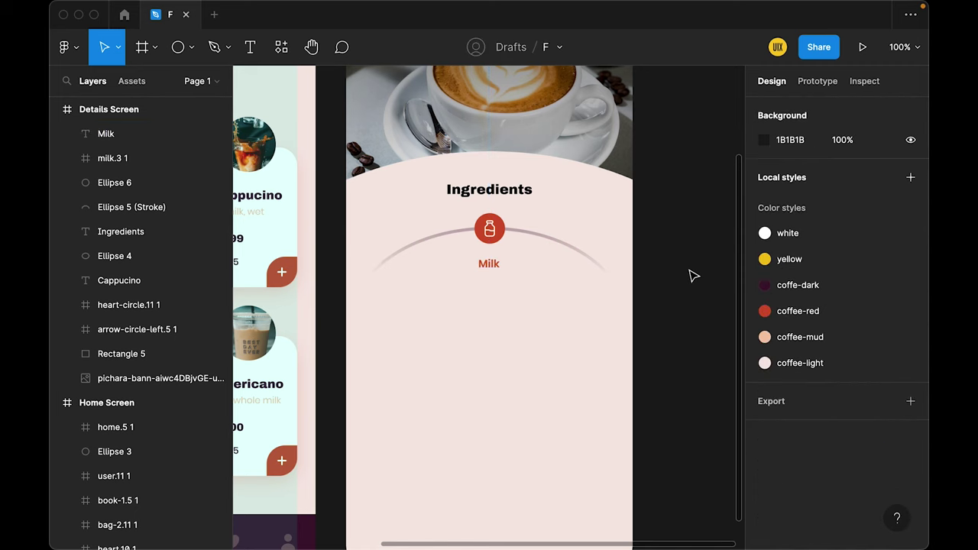
pyautogui.press('-')
pyautogui.press('+')
# - Sample the icon's red into the arc's left gradient stop
pyautogui.click(573, 255)
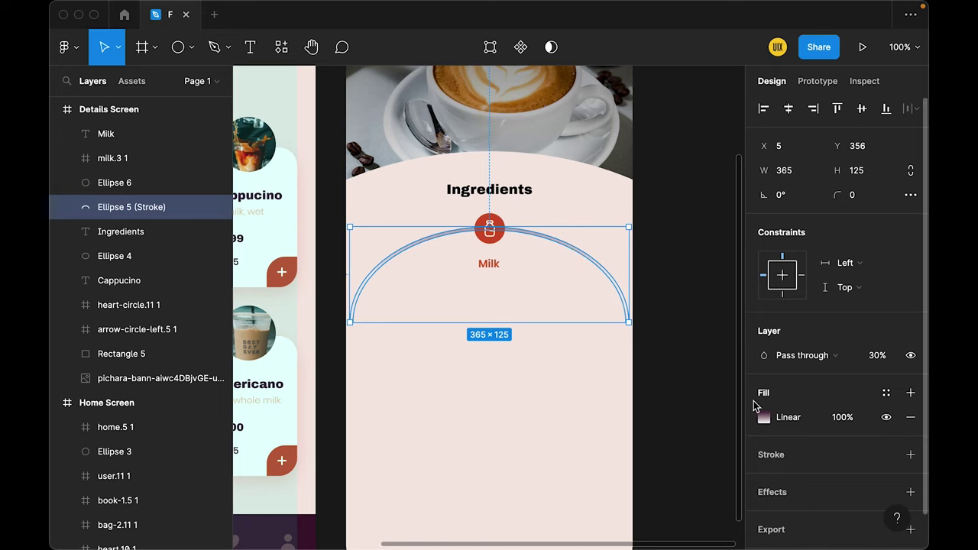
pyautogui.click(764, 418)
pyautogui.click(581, 133)
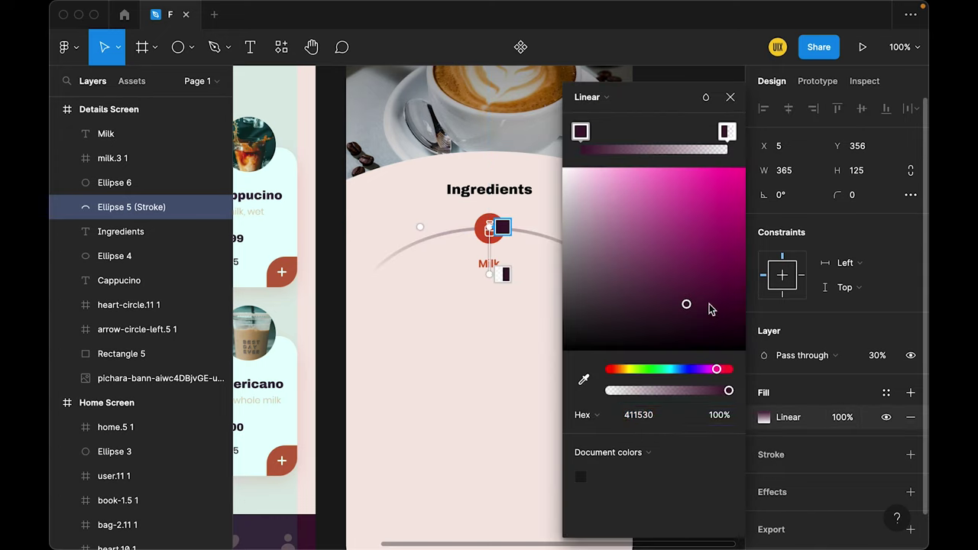
pyautogui.click(583, 386)
pyautogui.click(487, 229)
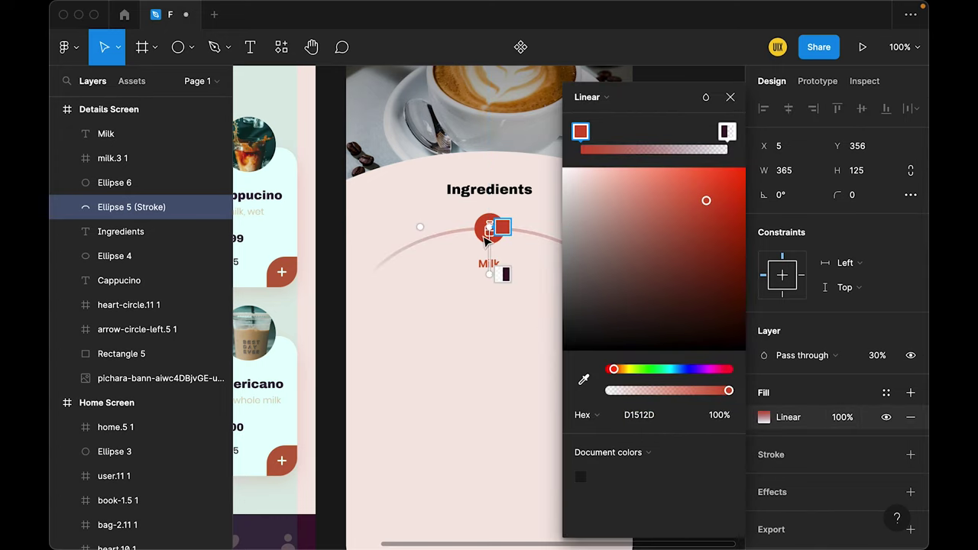
pyautogui.click(685, 231)
# - Add 16px coffee-mud dots at both arc ends and duplicate the Ingredients heading below
pyautogui.scroll(3, 686, 241)
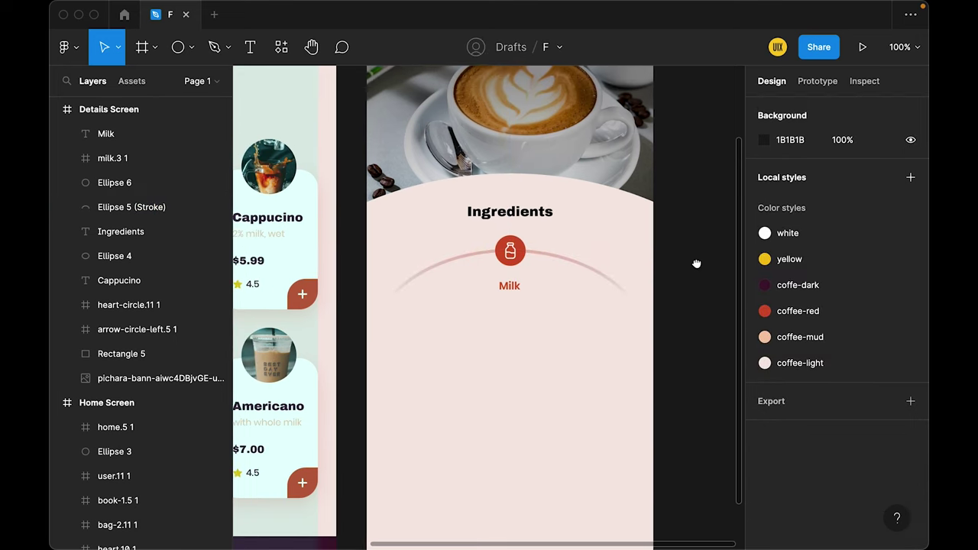
pyautogui.keyDown('alt'); pyautogui.moveTo(530, 256); pyautogui.dragTo(642, 291); pyautogui.keyUp('alt')
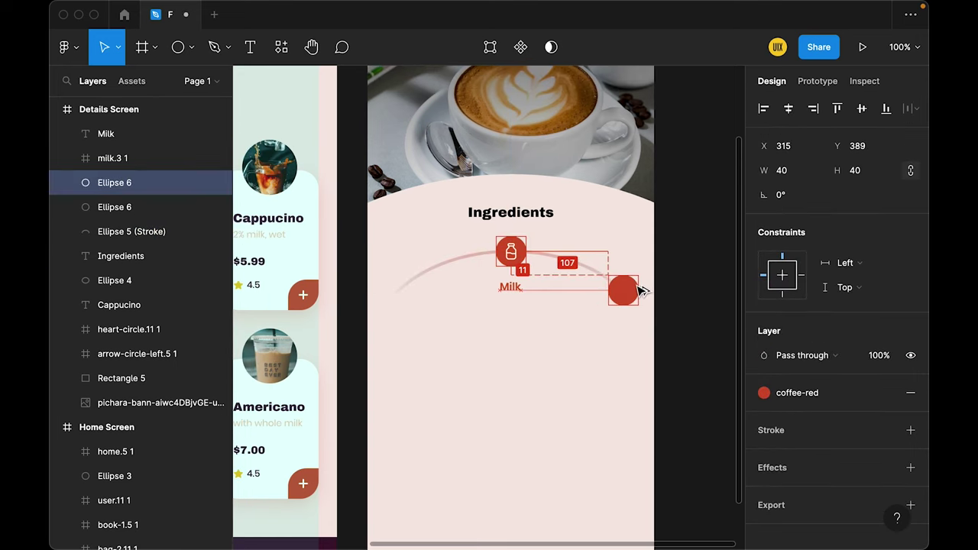
pyautogui.keyDown('alt'); pyautogui.moveTo(616, 373); pyautogui.dragTo(410, 408); pyautogui.keyUp('alt')
pyautogui.click(708, 297)
pyautogui.scroll(-2, 707, 297)
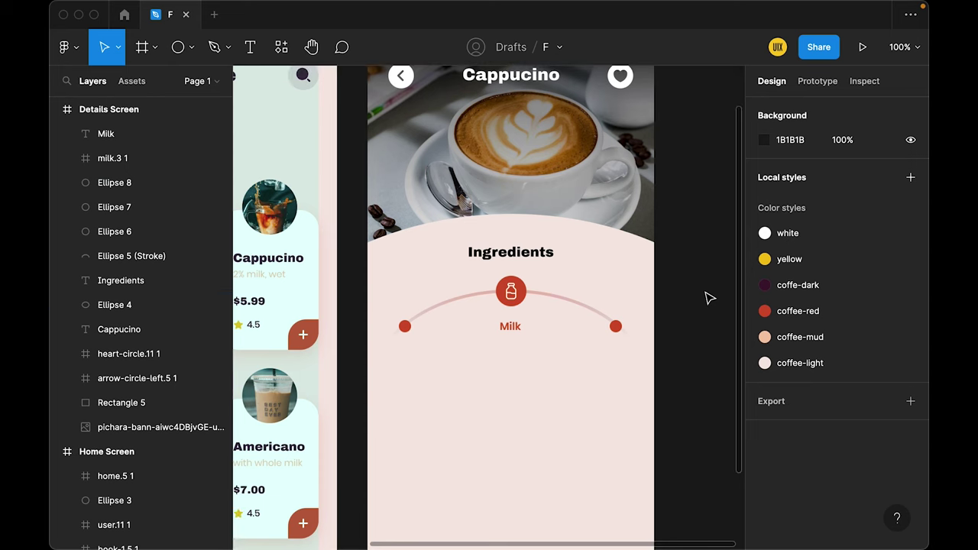
pyautogui.click(617, 327)
pyautogui.keyDown('shift'); pyautogui.click(403, 326); pyautogui.keyUp('shift')
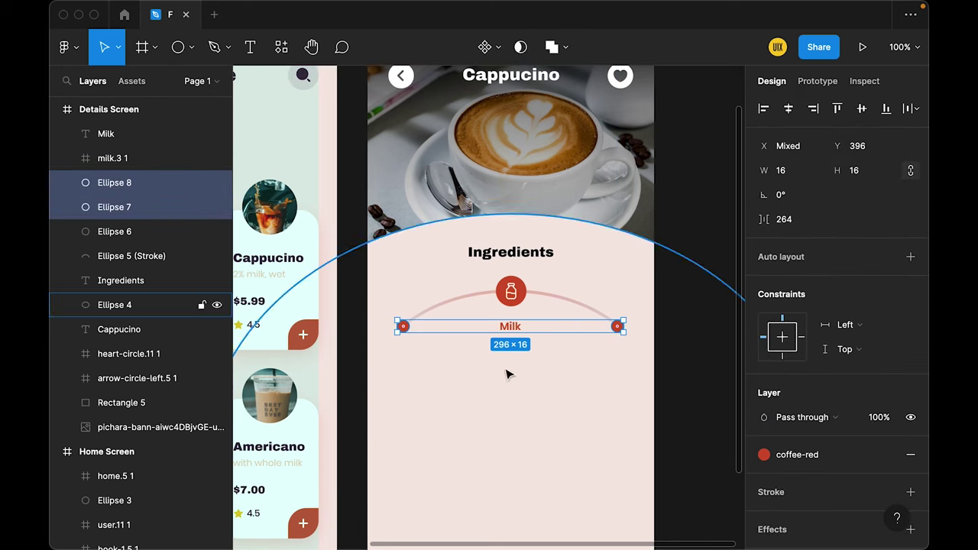
pyautogui.click(779, 457)
pyautogui.click(873, 406)
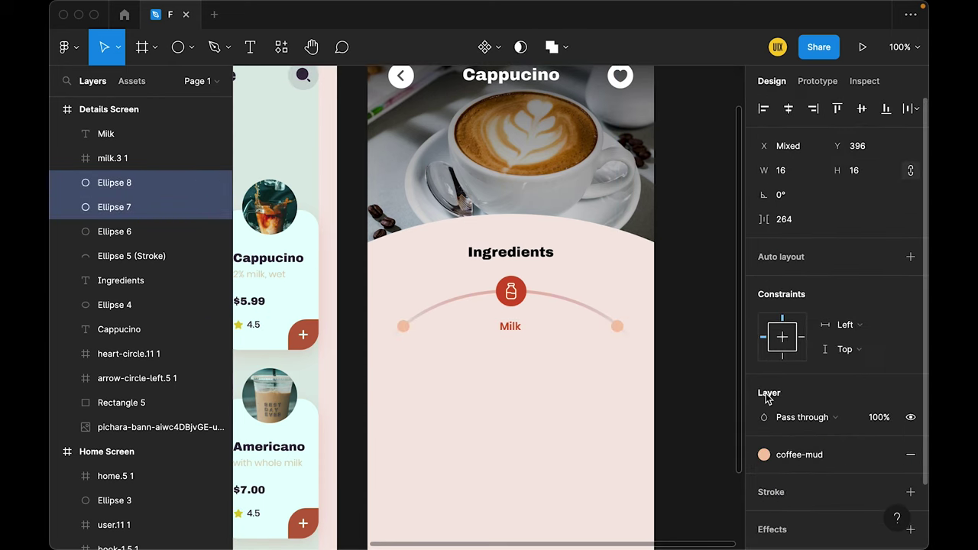
pyautogui.click(708, 357)
pyautogui.scroll(-1, 689, 334)
pyautogui.moveTo(542, 252)
pyautogui.mouseDown()
pyautogui.moveTo(542, 386)
pyautogui.moveTo(546, 374)
pyautogui.mouseUp()
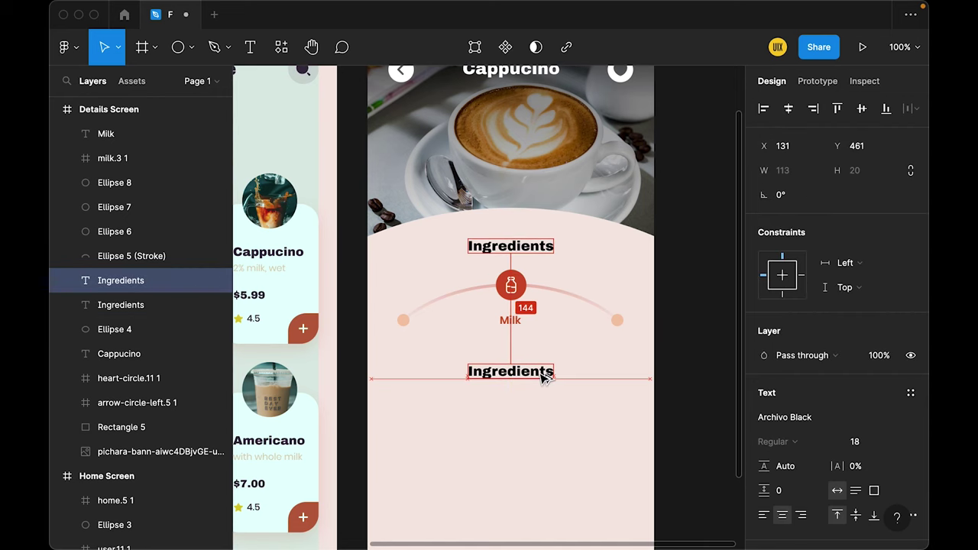
# - Rename the duplicated heading to 'Coffee Size'
pyautogui.scroll(-3, 550, 388)
pyautogui.doubleClick(519, 268)
pyautogui.write('Coffee Size')
pyautogui.click(680, 201)
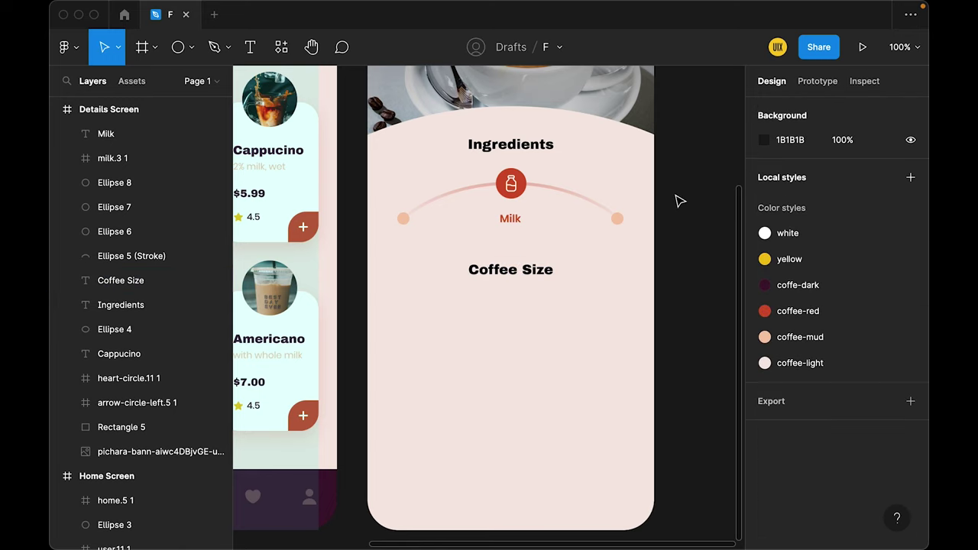
# - Add a square under Coffee Size aligned with the layout grid's left margin
pyautogui.scroll(-1, 676, 258)
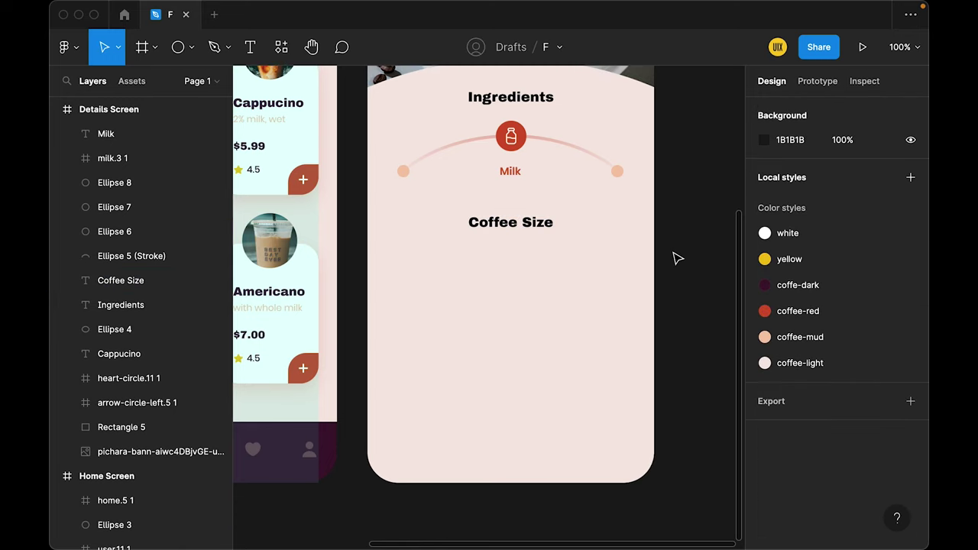
pyautogui.click(191, 47)
pyautogui.click(166, 85)
pyautogui.click(449, 302)
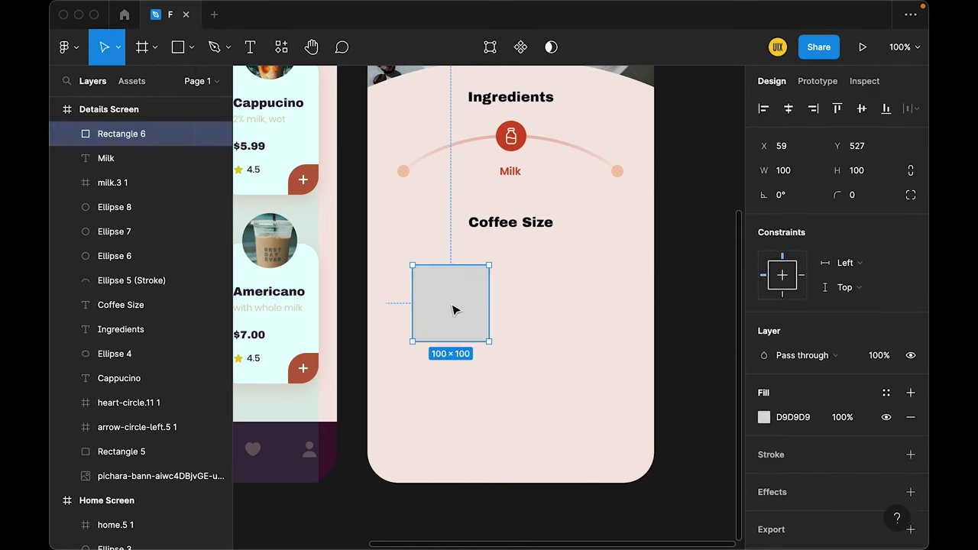
pyautogui.moveTo(461, 321); pyautogui.dragTo(449, 319)
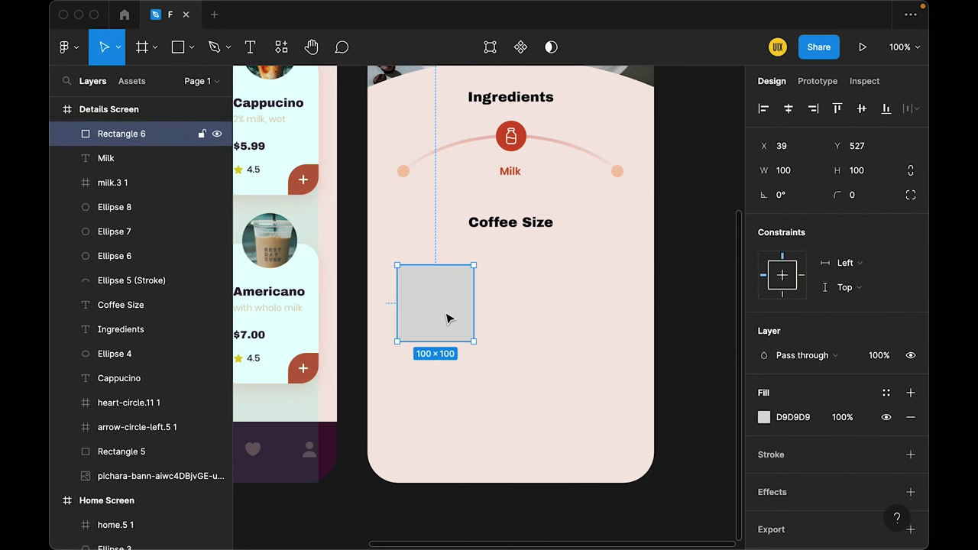
pyautogui.scroll(5, 447, 344)
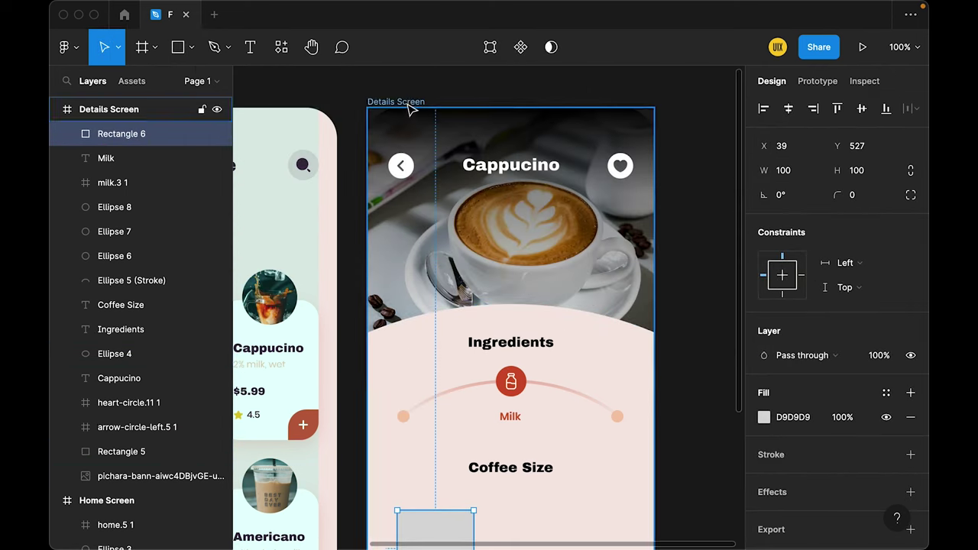
pyautogui.press('Escape')
pyautogui.click(886, 343)
pyautogui.scroll(-4, 596, 305)
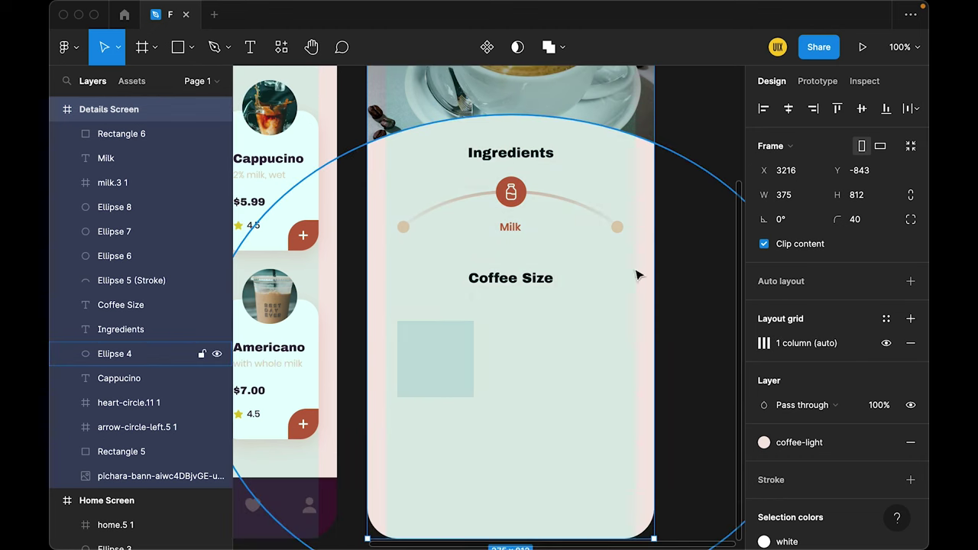
pyautogui.click(697, 167)
pyautogui.moveTo(436, 393); pyautogui.dragTo(416, 367)
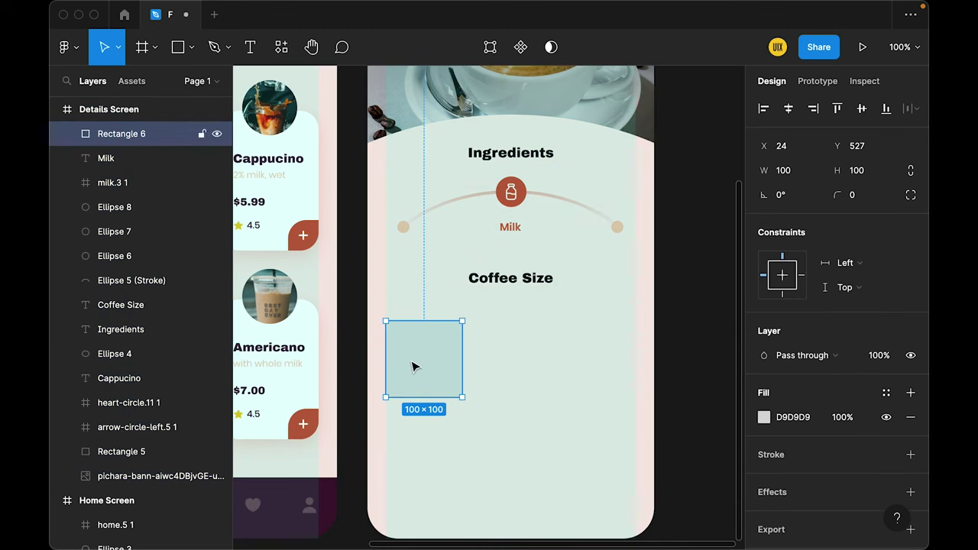
# - Give the square a 16 corner radius and white fill, then paste the paper-cup icon onto it
pyautogui.click(868, 174)
pyautogui.press('Return')
pyautogui.hotkey('ctrl', 'z')
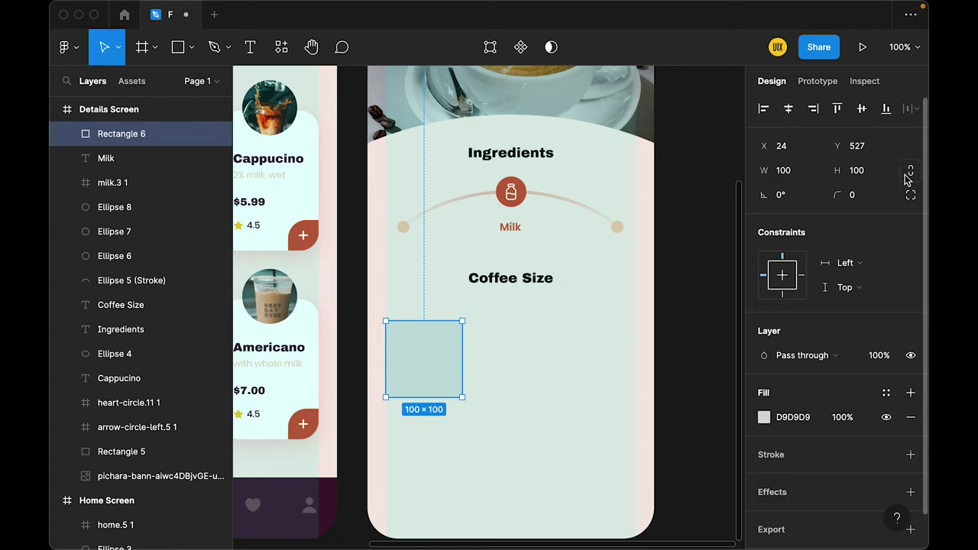
pyautogui.write('64')
pyautogui.click(856, 194)
pyautogui.write('8')
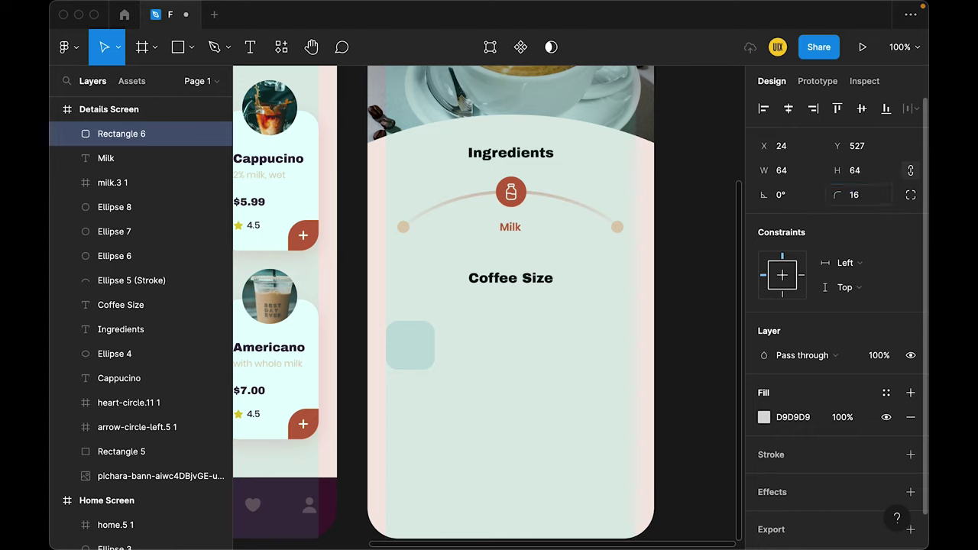
pyautogui.click(886, 393)
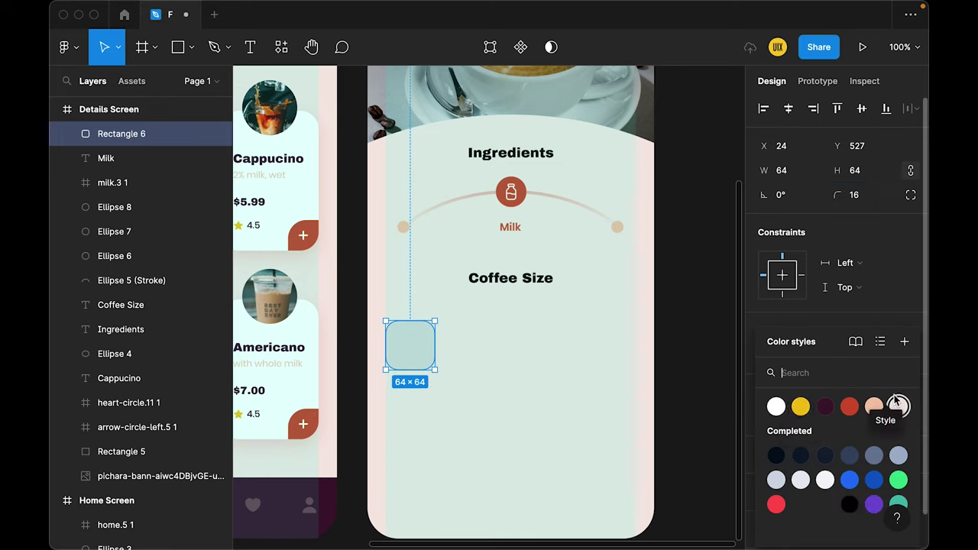
pyautogui.click(775, 404)
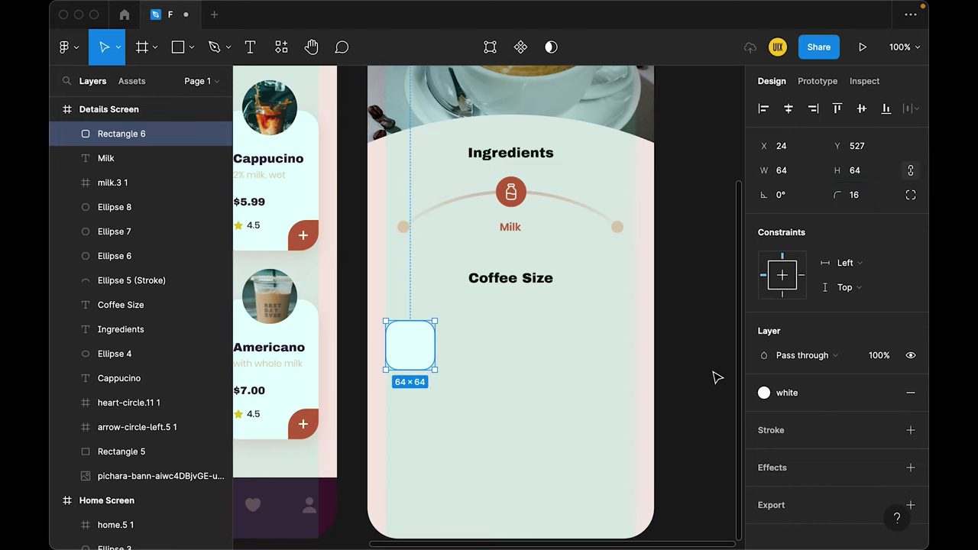
pyautogui.click(695, 334)
pyautogui.click(419, 344)
pyautogui.hotkey('ctrl', 'v')
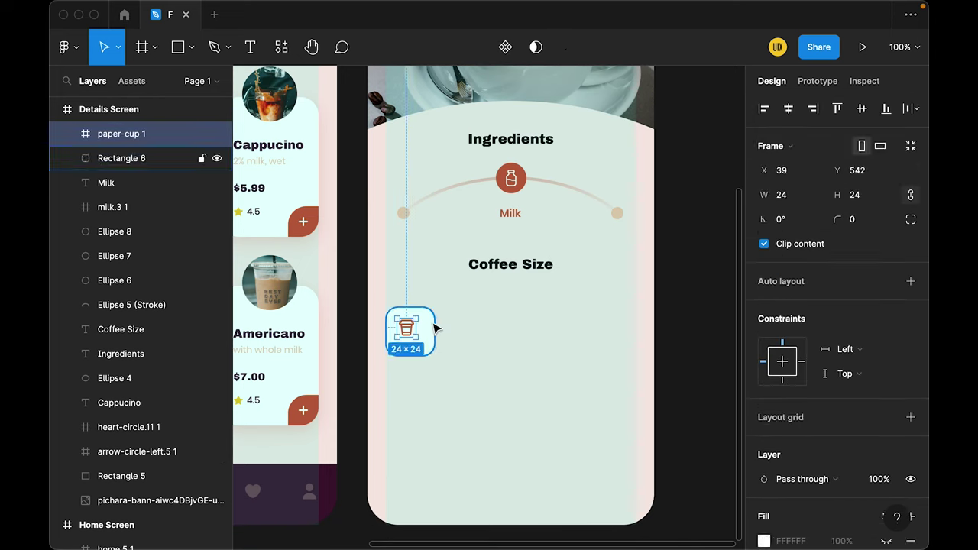
# - Centre the cup icon horizontally and vertically on its card
pyautogui.keyDown('shift'); pyautogui.click(433, 328); pyautogui.keyUp('shift')
pyautogui.click(789, 111)
pyautogui.click(862, 109)
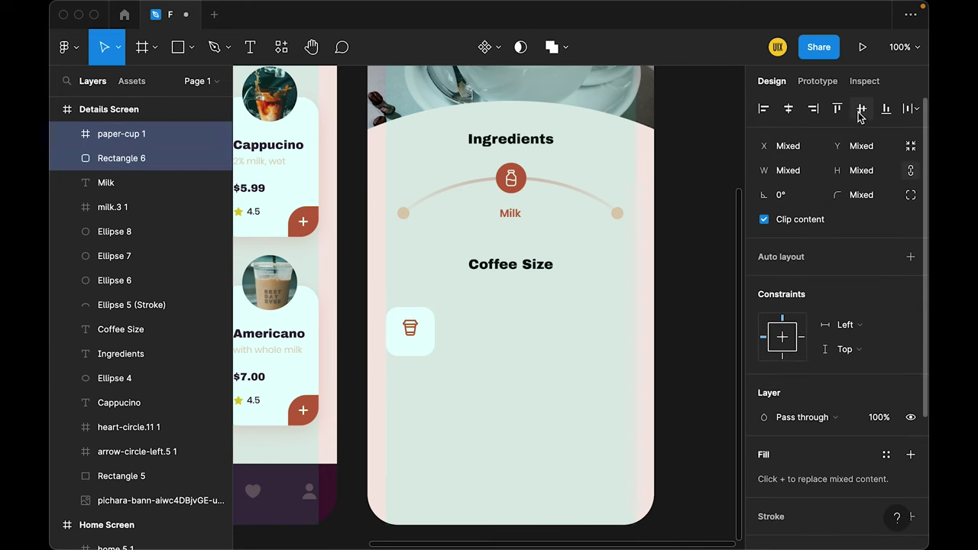
pyautogui.click(696, 330)
pyautogui.click(409, 333)
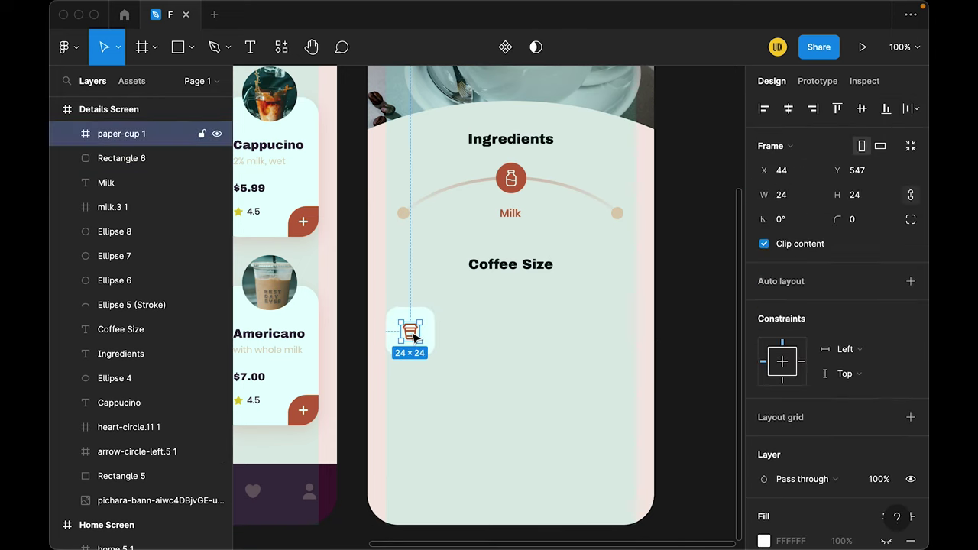
# - Add a 'Small' text label just under the cup card
pyautogui.press('Escape')
pyautogui.press('t')
pyautogui.click(414, 382)
pyautogui.write('Small')
pyautogui.press('Escape')
pyautogui.moveTo(421, 388); pyautogui.dragTo(421, 375)
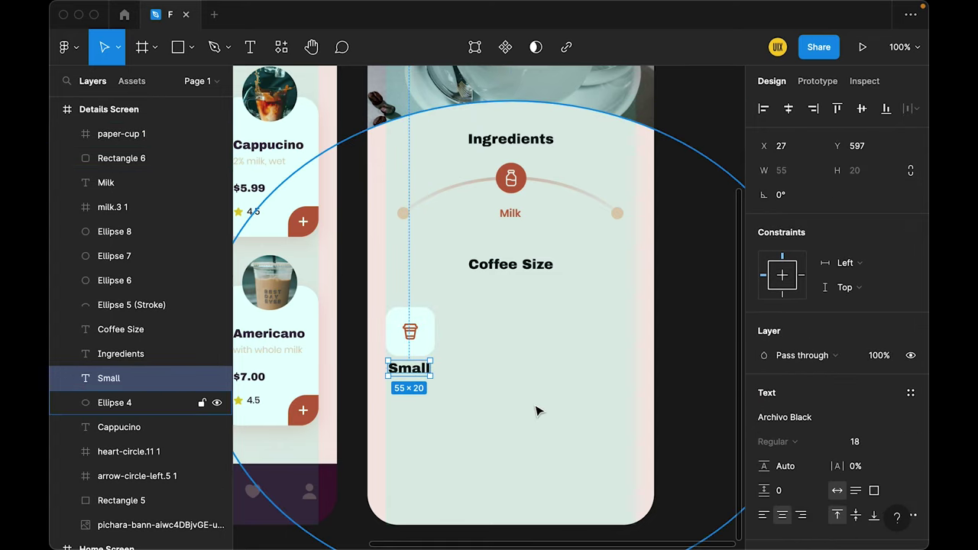
# - Set the Small label to Poppins, size 14, Medium weight
pyautogui.click(779, 417)
pyautogui.write('Poppins')
pyautogui.press('Return')
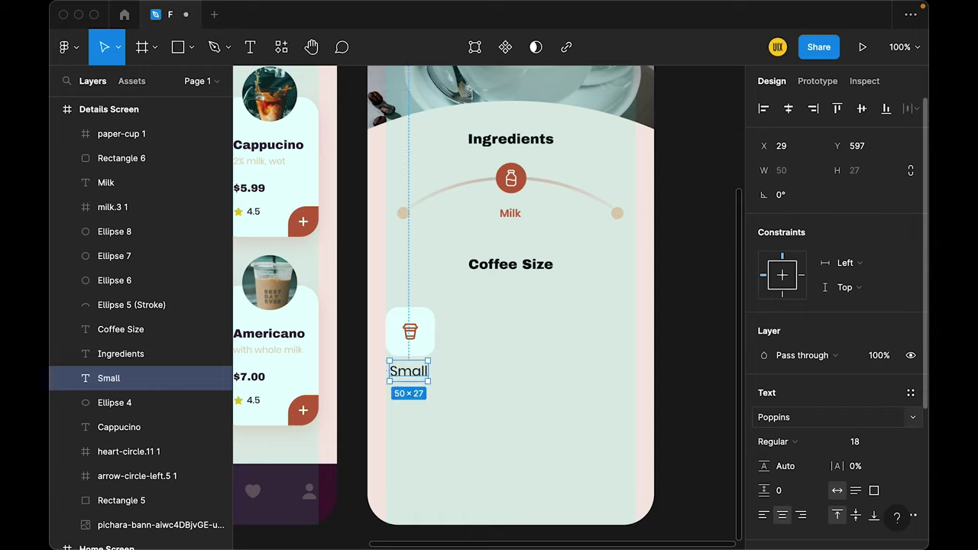
pyautogui.click(873, 446)
pyautogui.write('14')
pyautogui.press('Return')
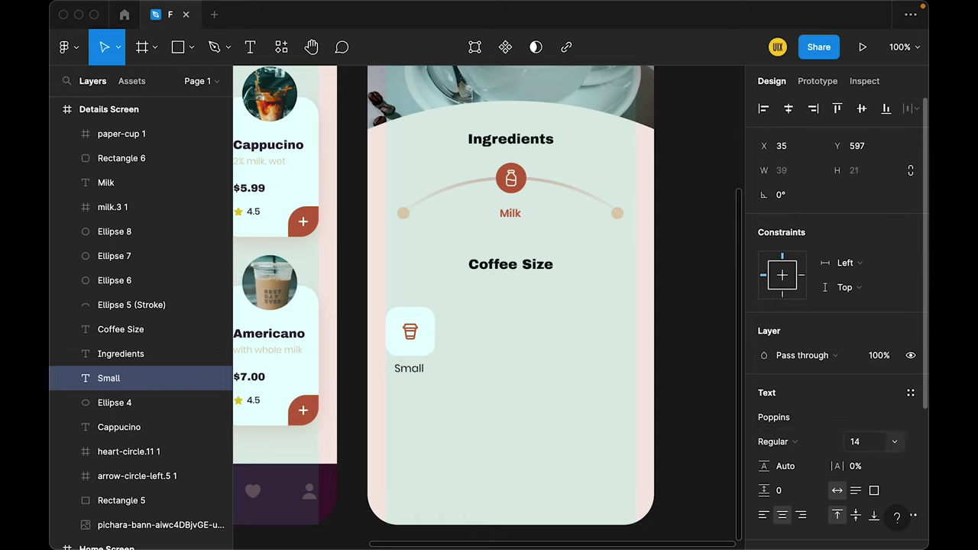
pyautogui.click(798, 444)
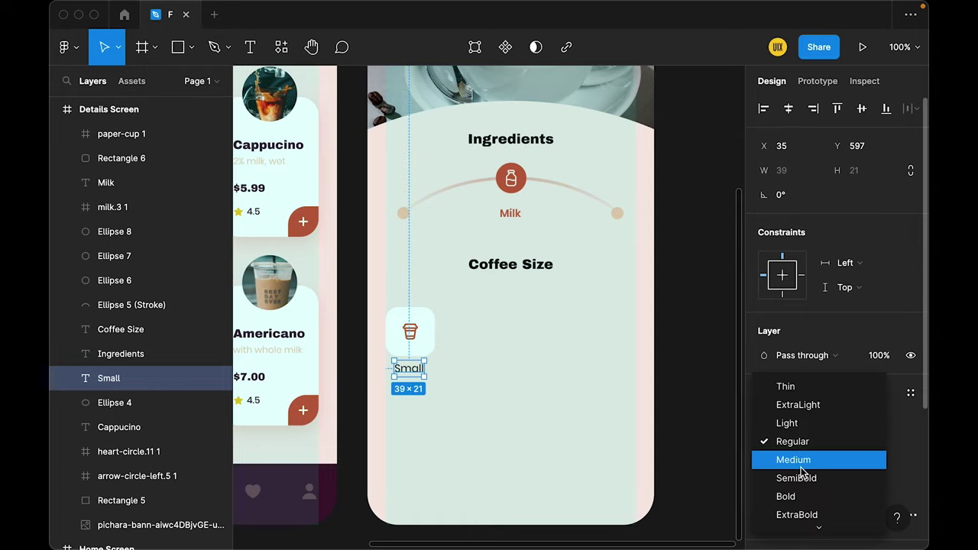
pyautogui.click(802, 470)
# - Apply the coffe-dark colour style to the Small label
pyautogui.scroll(-1, 801, 472)
pyautogui.scroll(-1, 802, 473)
pyautogui.scroll(-1, 802, 473)
pyautogui.click(885, 455)
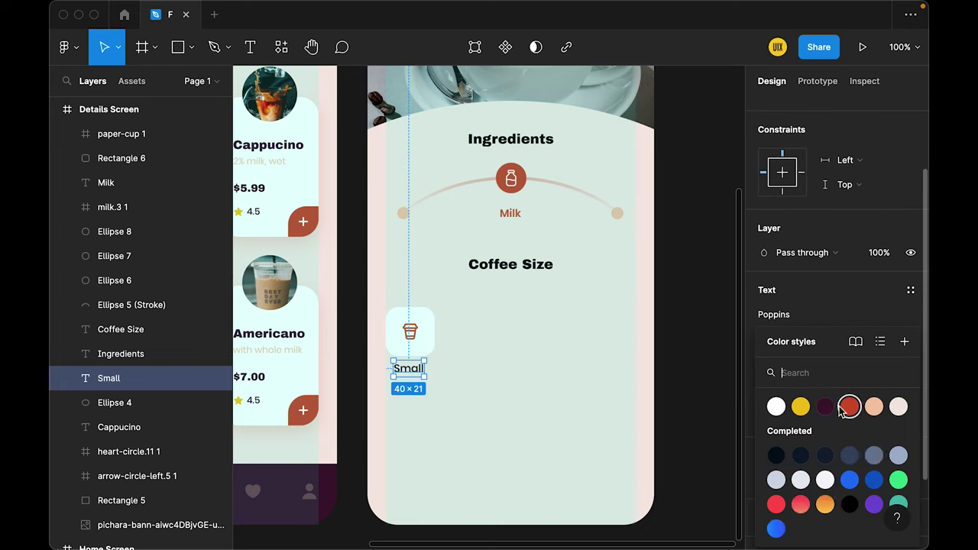
pyautogui.click(847, 406)
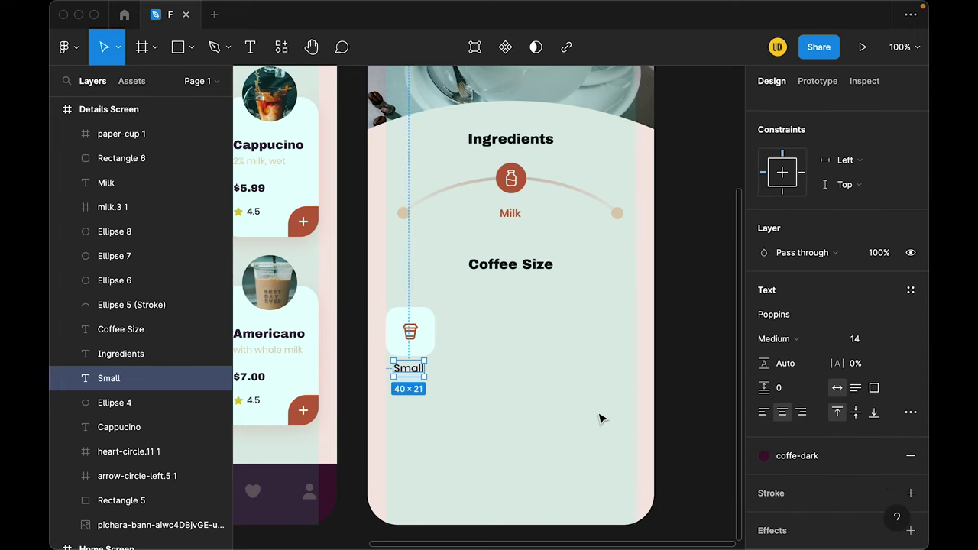
# - Recolour the Coffee Size and Ingredients headings with the coffe-dark style
pyautogui.click(504, 269)
pyautogui.keyDown('shift'); pyautogui.click(510, 138); pyautogui.keyUp('shift')
pyautogui.scroll(-2, 820, 353)
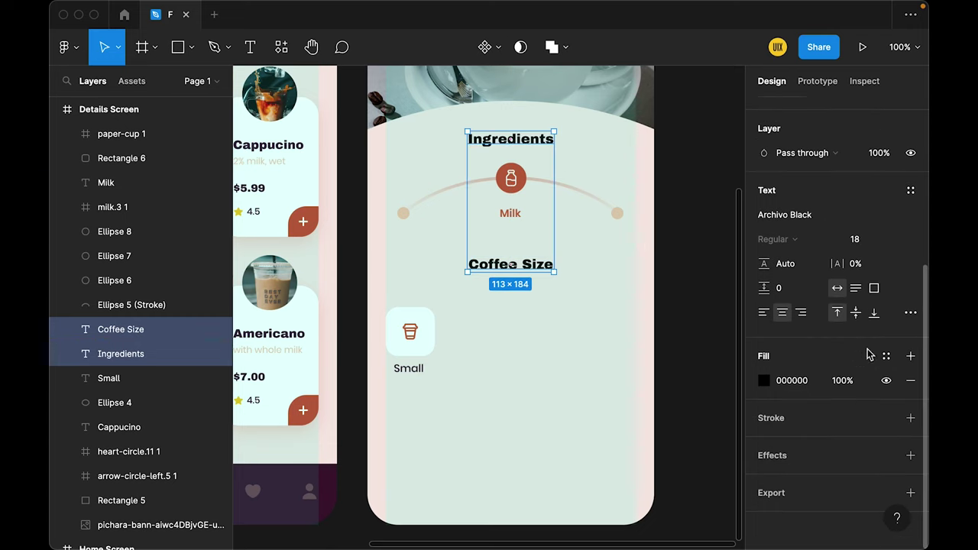
pyautogui.click(909, 356)
pyautogui.click(887, 355)
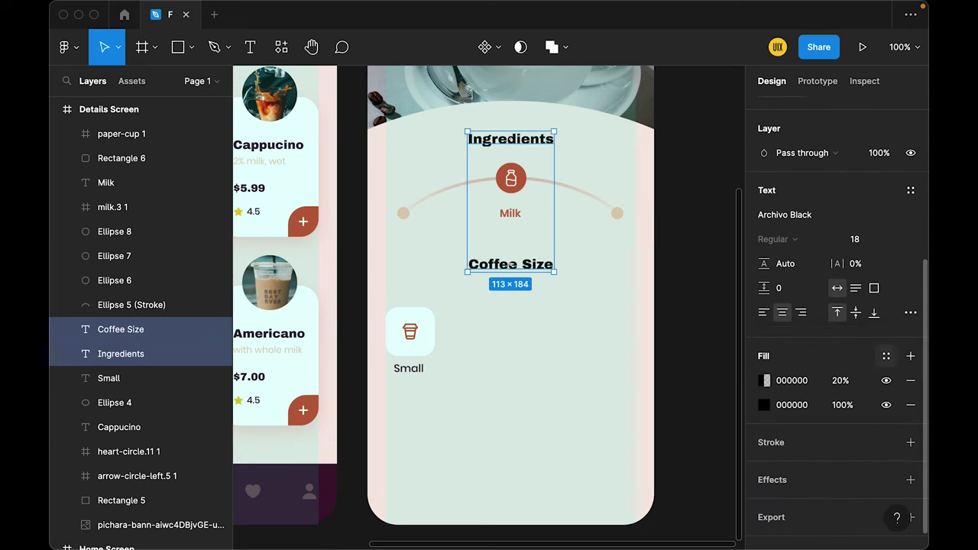
pyautogui.click(908, 380)
pyautogui.click(886, 356)
pyautogui.click(825, 406)
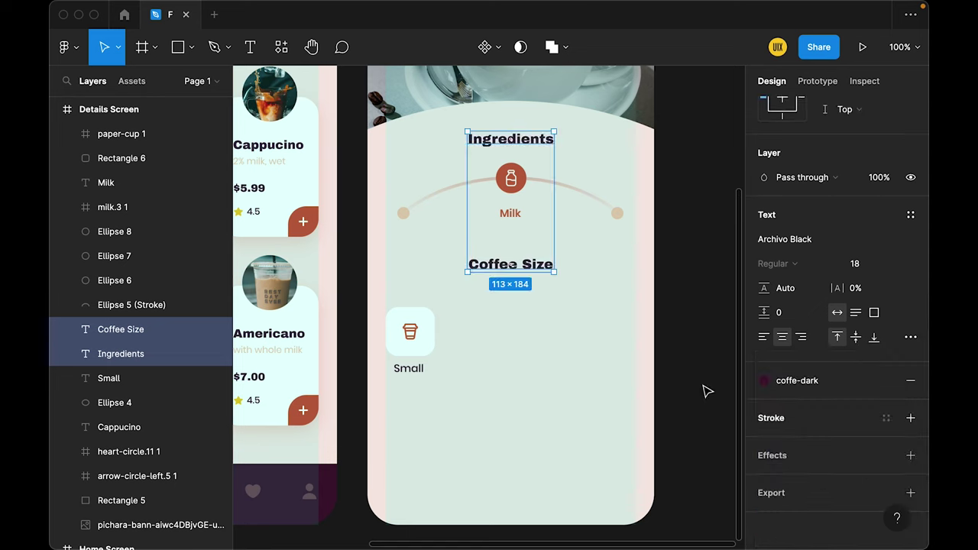
# - Move the Small label 16px below the card and select label, card and icon
pyautogui.click(696, 319)
pyautogui.moveTo(409, 368); pyautogui.dragTo(408, 376)
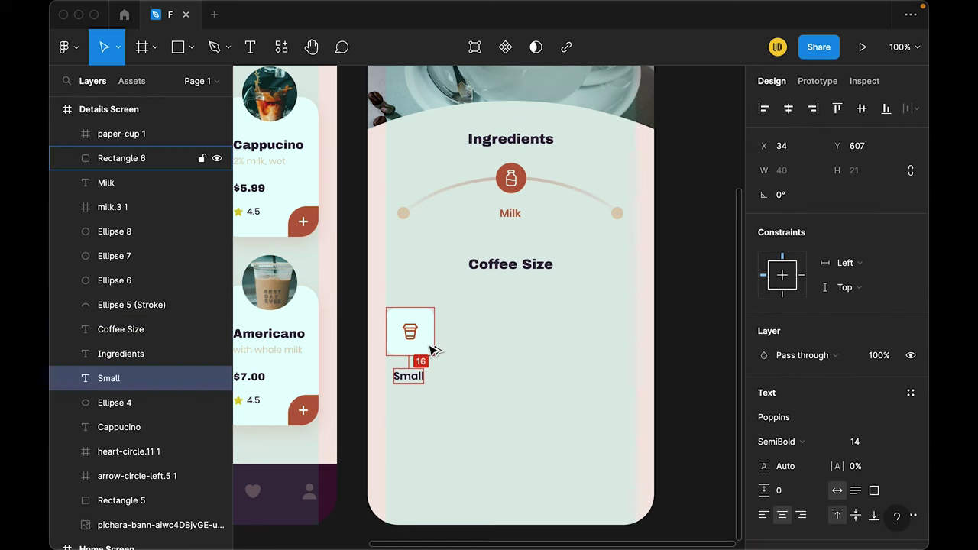
pyautogui.keyDown('shift'); pyautogui.click(432, 350); pyautogui.keyUp('shift')
# - Duplicate the Small size option to its right
pyautogui.keyDown('shift'); pyautogui.click(410, 331); pyautogui.keyUp('shift')
pyautogui.moveTo(432, 350); pyautogui.dragTo(493, 349)
pyautogui.click(695, 337)
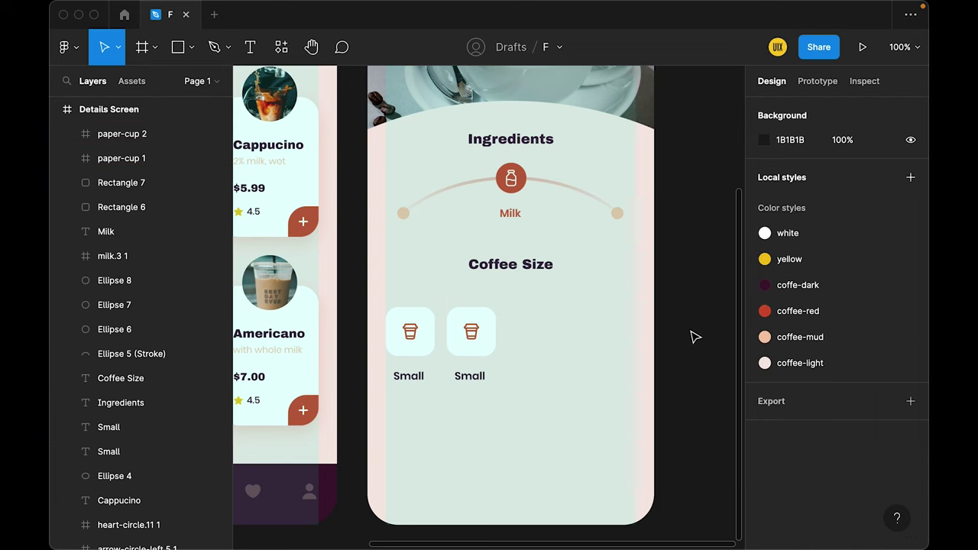
# - Resize the copied card to 80×80 and centre its enlarged 40px cup icon
pyautogui.click(489, 343)
pyautogui.click(856, 174)
pyautogui.write('80')
pyautogui.press('Return')
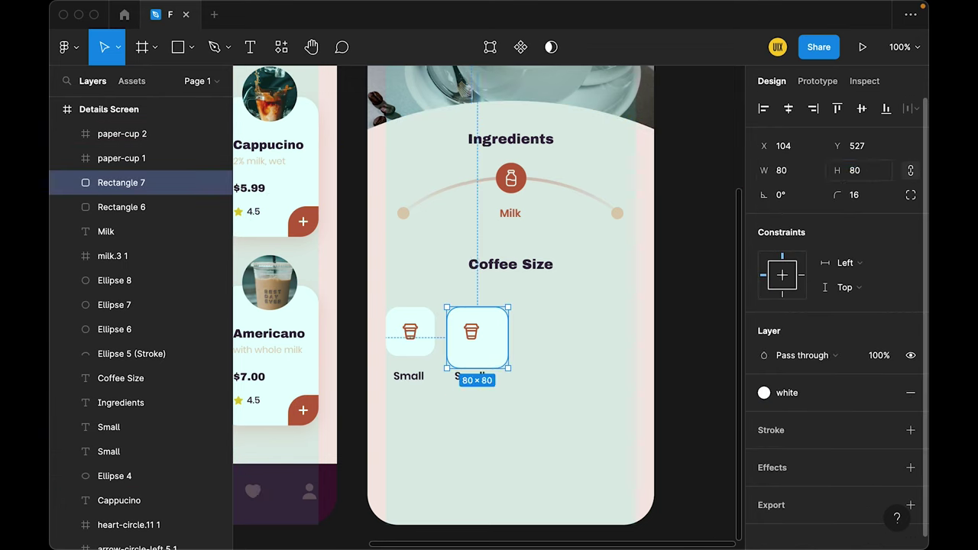
pyautogui.moveTo(489, 358); pyautogui.dragTo(491, 345)
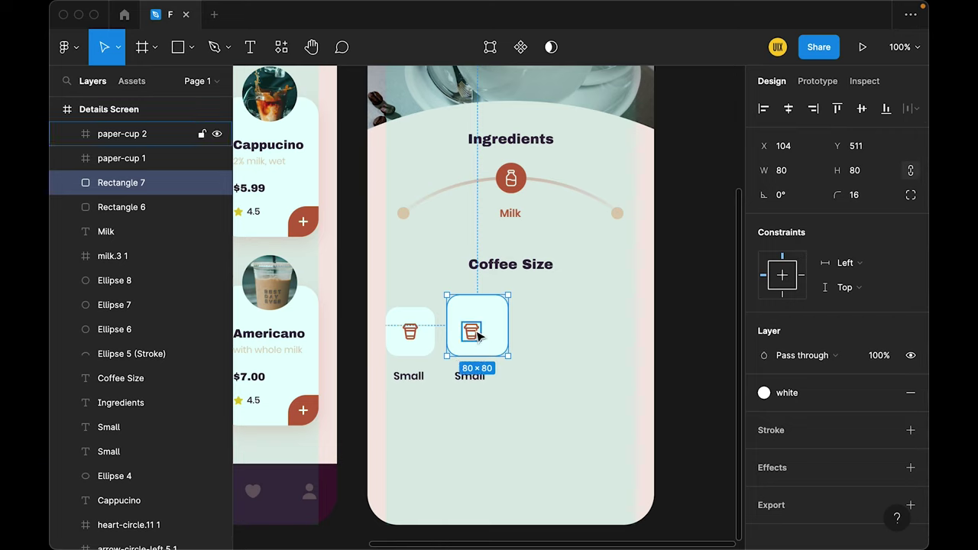
pyautogui.click(471, 331)
pyautogui.press('Return')
pyautogui.moveTo(478, 340); pyautogui.dragTo(477, 331)
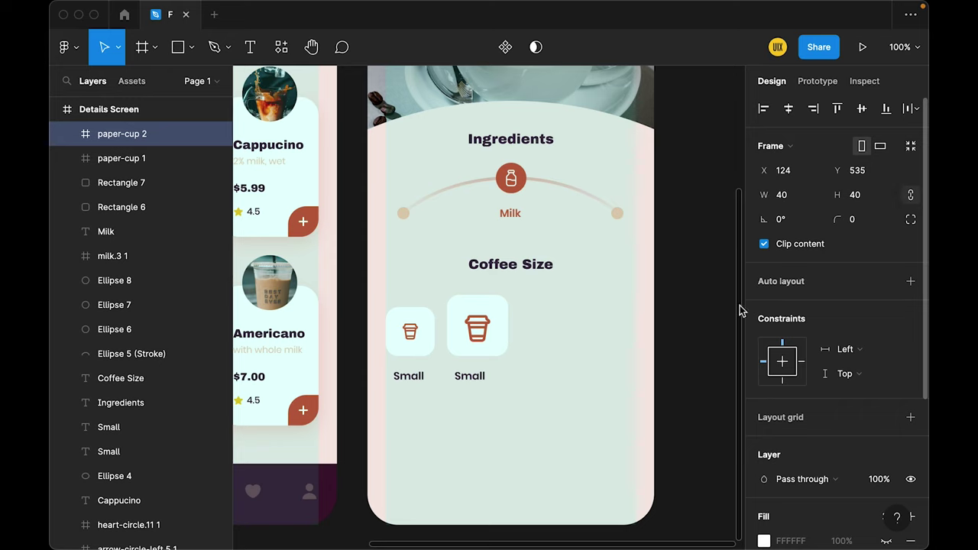
# - Centre the second label under its card and rename it 'Medium'
pyautogui.keyDown('shift'); pyautogui.click(504, 319); pyautogui.keyUp('shift')
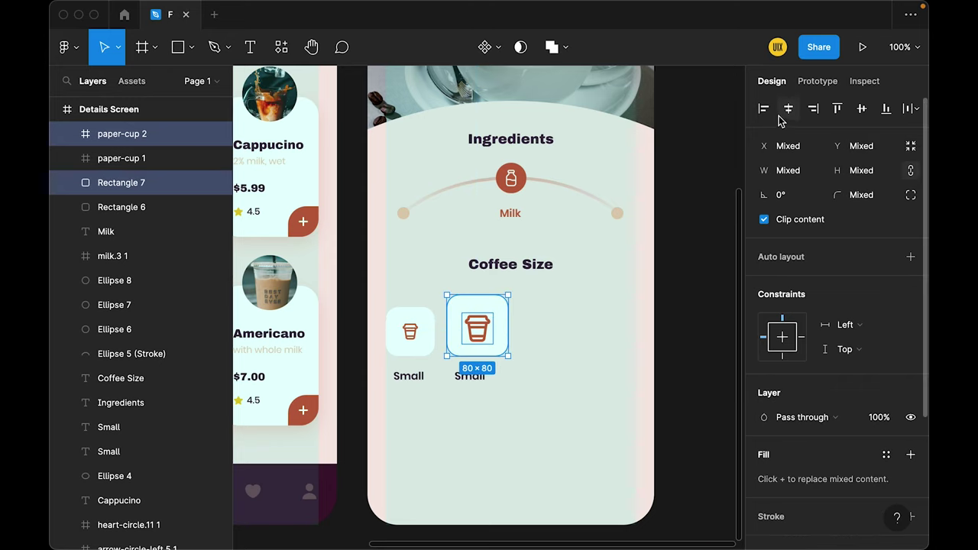
pyautogui.keyDown('shift'); pyautogui.click(469, 376); pyautogui.keyUp('shift')
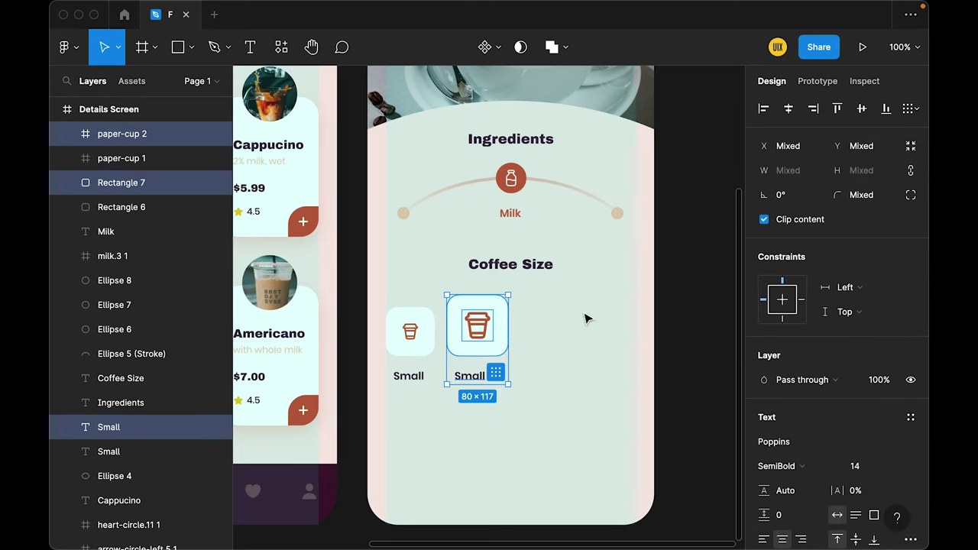
pyautogui.hotkey('alt', 'h')
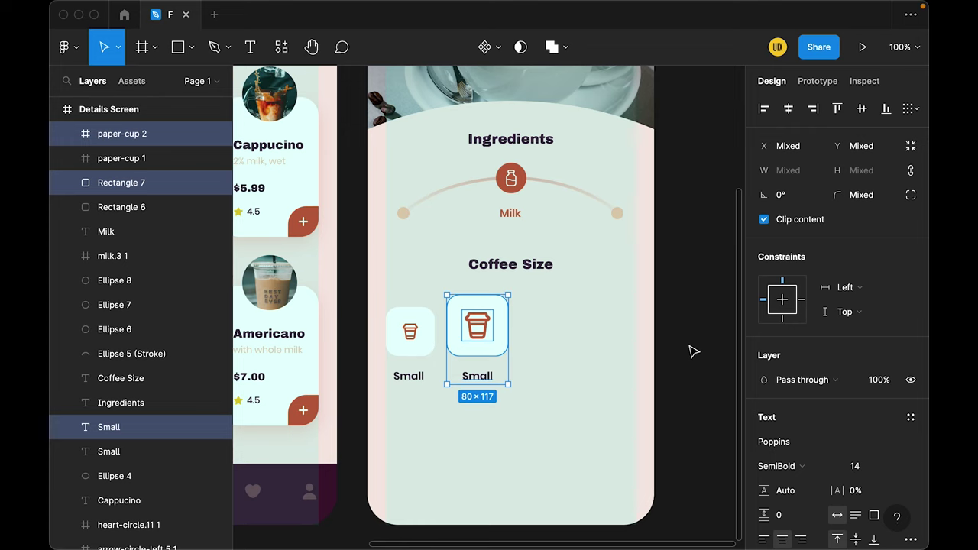
pyautogui.click(692, 352)
pyautogui.click(477, 376)
pyautogui.doubleClick(477, 375)
pyautogui.write('Medium')
pyautogui.press('Escape')
# - Duplicate the Medium option further right, enlarge its cup icon to 48, and group card with icon
pyautogui.keyDown('shift'); pyautogui.click(495, 332); pyautogui.keyUp('shift')
pyautogui.moveTo(495, 332); pyautogui.dragTo(520, 332)
pyautogui.click(558, 339)
pyautogui.click(866, 201)
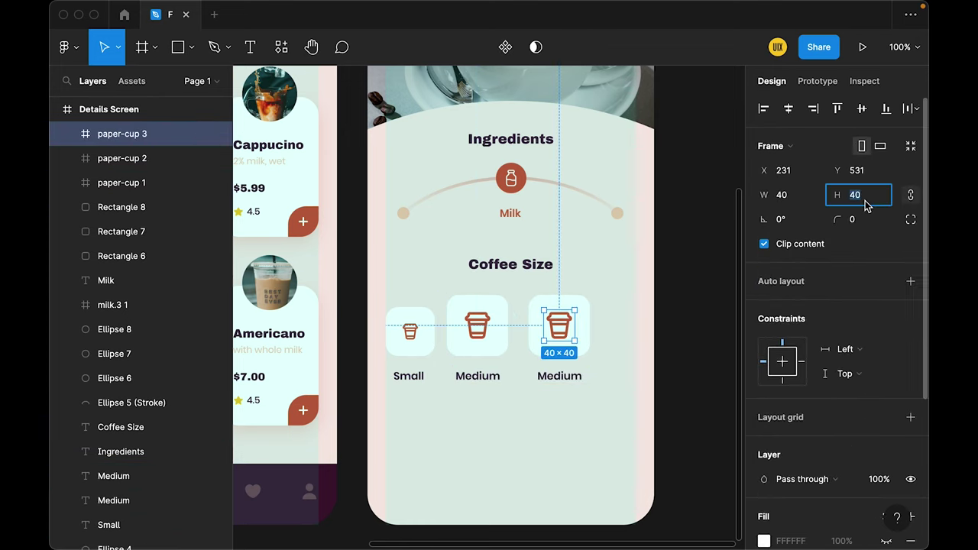
pyautogui.write('48')
pyautogui.press('Return')
pyautogui.press('Return')
pyautogui.keyDown('shift'); pyautogui.click(565, 328); pyautogui.keyUp('shift')
pyautogui.hotkey('ctrl', 'g')
pyautogui.click(559, 376)
pyautogui.keyDown('shift'); pyautogui.click(592, 357); pyautogui.keyUp('shift')
# - Turn each of the three size options into an auto-layout frame
pyautogui.hotkey('shift', 'a')
pyautogui.click(478, 325)
pyautogui.keyDown('shift'); pyautogui.click(478, 376); pyautogui.keyUp('shift')
pyautogui.hotkey('shift', 'a')
pyautogui.hotkey('ctrl', 'g')
pyautogui.hotkey('shift', 'a')
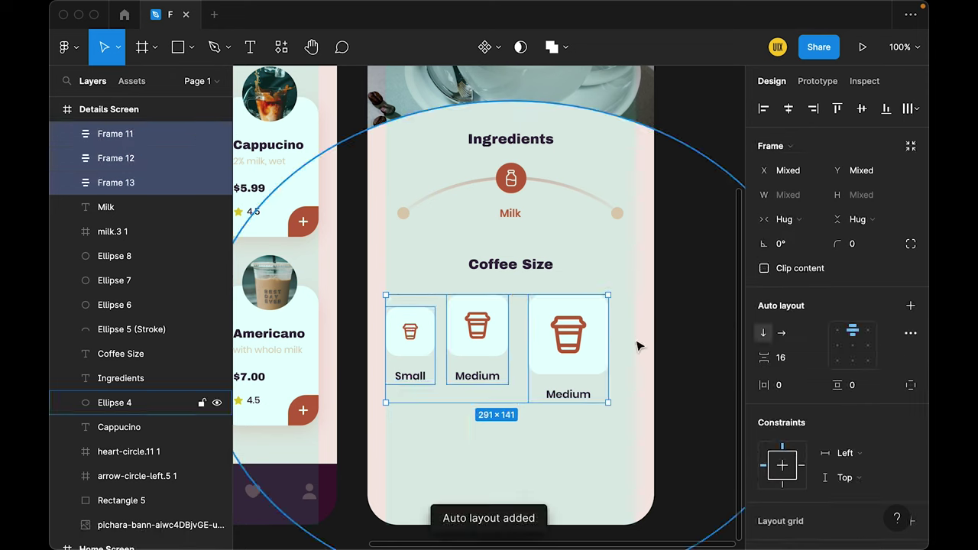
# - Distribute the Small, Medium and large Medium options with even horizontal spacing
pyautogui.click(720, 233)
pyautogui.moveTo(588, 336); pyautogui.dragTo(617, 339)
pyautogui.keyDown('shift'); pyautogui.click(489, 334); pyautogui.keyUp('shift')
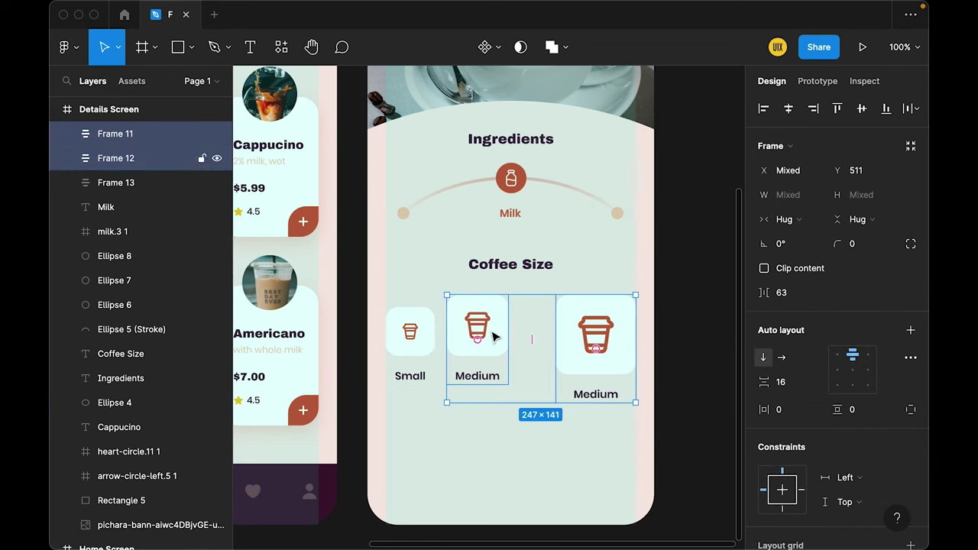
pyautogui.keyDown('shift'); pyautogui.click(410, 334); pyautogui.keyUp('shift')
pyautogui.click(908, 108)
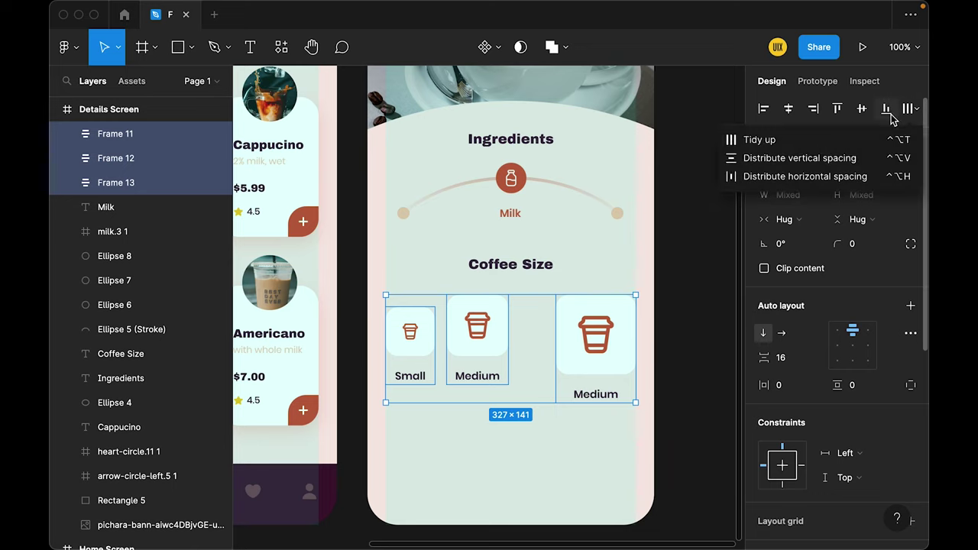
pyautogui.click(763, 178)
pyautogui.click(675, 311)
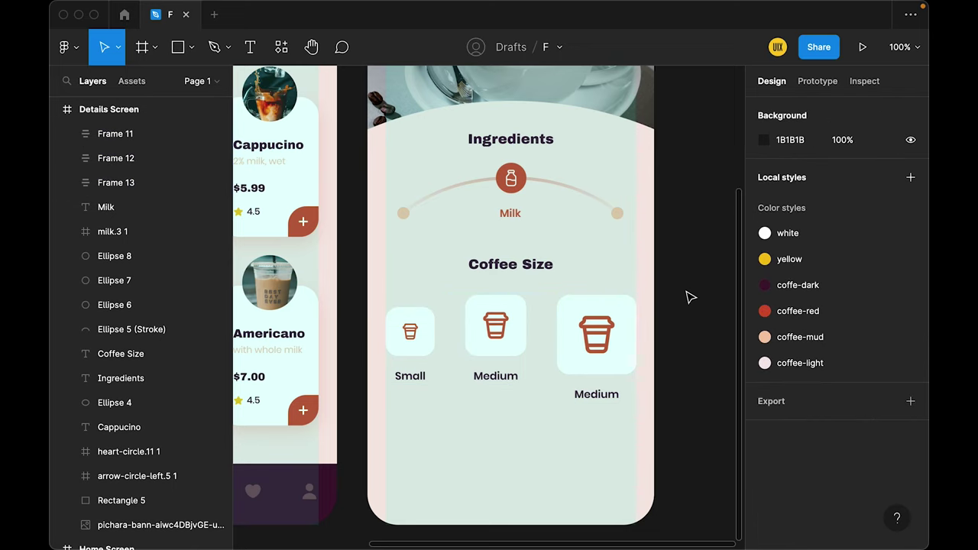
# - Raise the large option so all labels line up, then shift the row down about 12px
pyautogui.moveTo(600, 343); pyautogui.dragTo(600, 324)
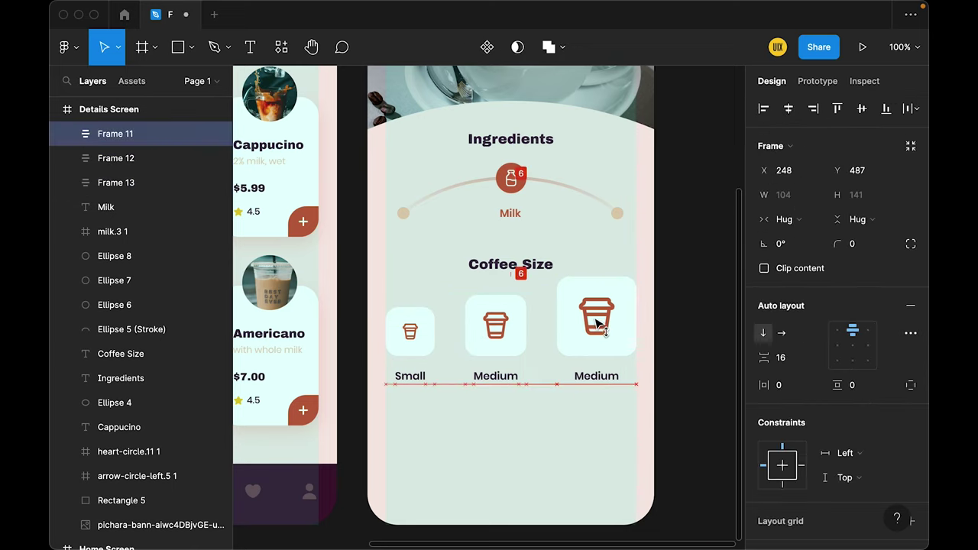
pyautogui.keyDown('shift'); pyautogui.click(495, 325); pyautogui.keyUp('shift')
pyautogui.keyDown('shift'); pyautogui.click(410, 331); pyautogui.keyUp('shift')
pyautogui.moveTo(497, 327); pyautogui.dragTo(512, 337)
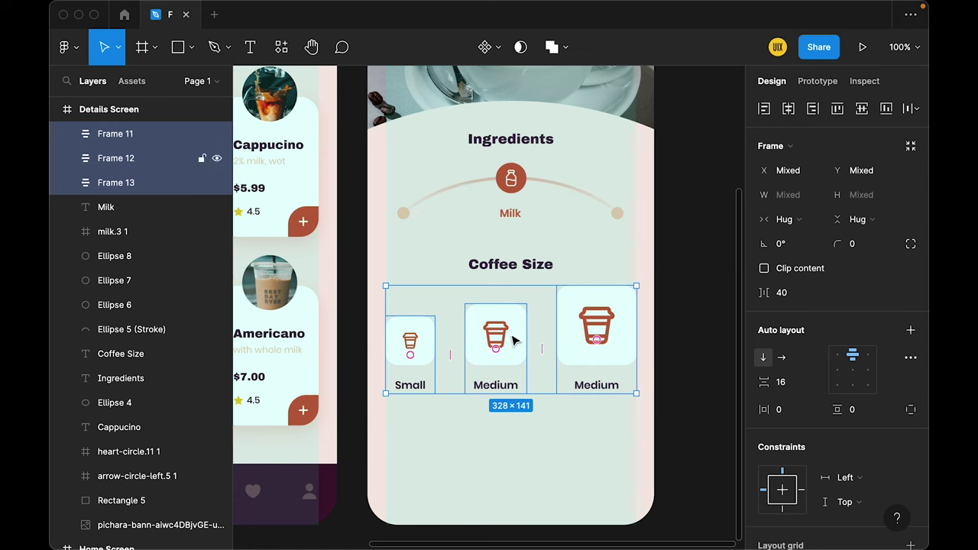
pyautogui.click(694, 300)
pyautogui.scroll(-2, 697, 307)
pyautogui.moveTo(705, 278); pyautogui.dragTo(695, 328)
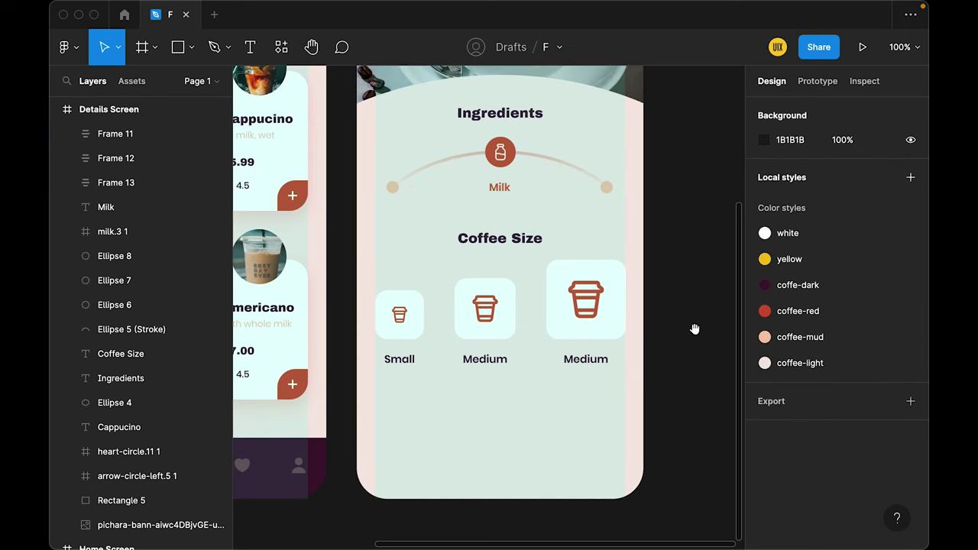
pyautogui.click(509, 337)
# - Fill the middle card coffee-red and make its cup icon white
pyautogui.click(884, 393)
pyautogui.click(848, 404)
pyautogui.click(498, 316)
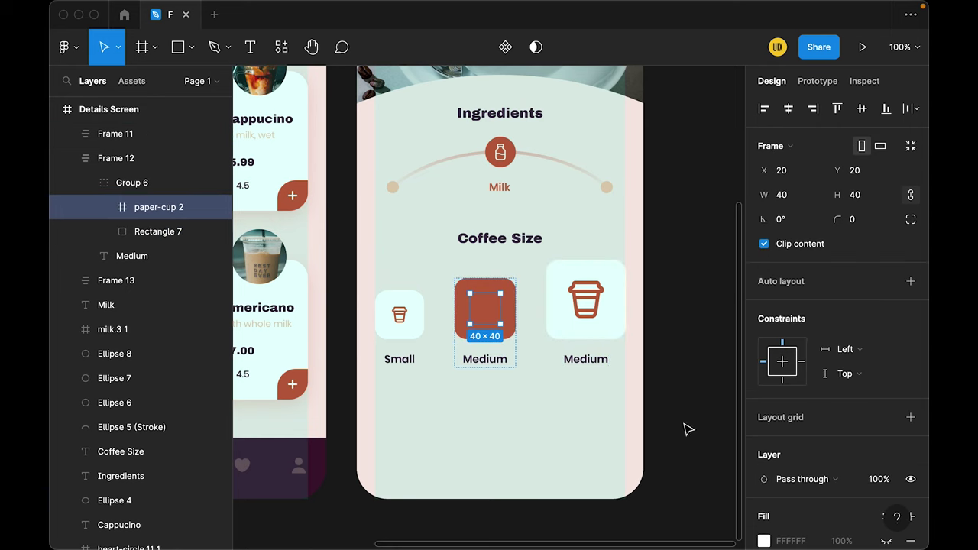
pyautogui.scroll(-3, 795, 458)
pyautogui.click(838, 442)
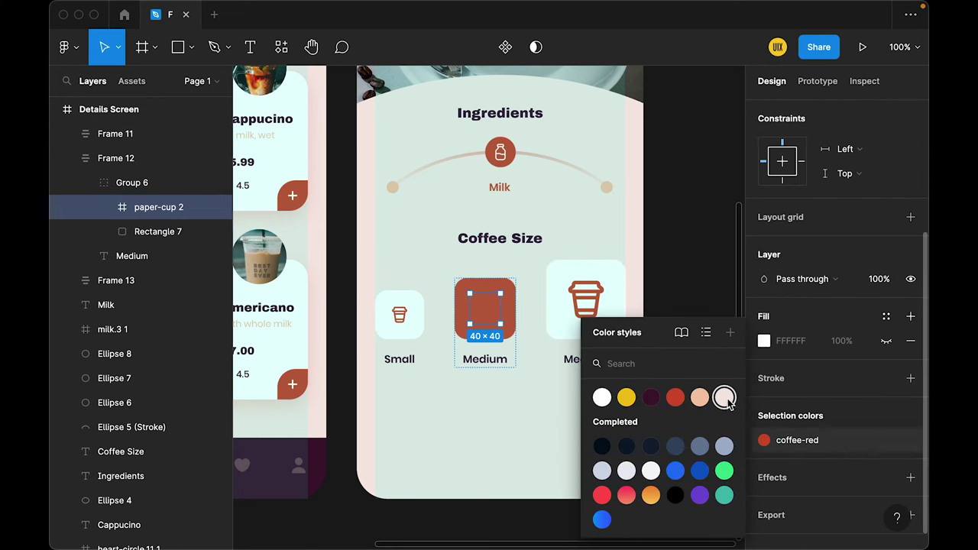
pyautogui.click(604, 397)
pyautogui.click(657, 277)
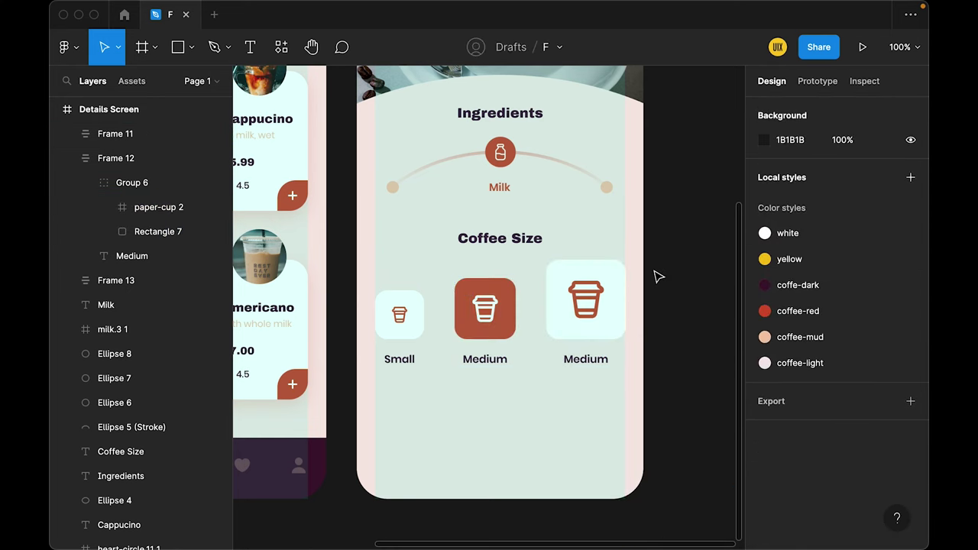
# - Rename the largest cup's label to 'Large' and fade Small and Large labels to 50%
pyautogui.doubleClick(587, 359)
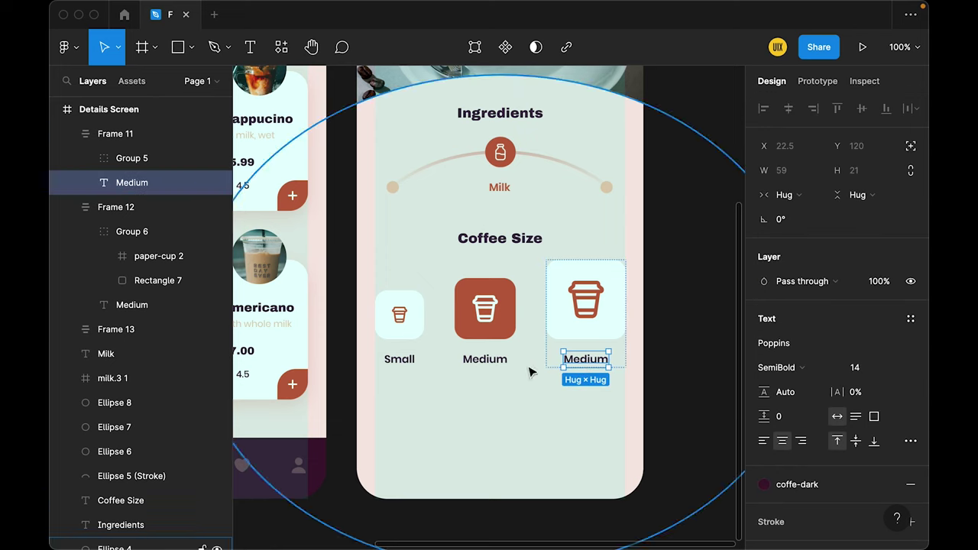
pyautogui.click(394, 363)
pyautogui.press('5')
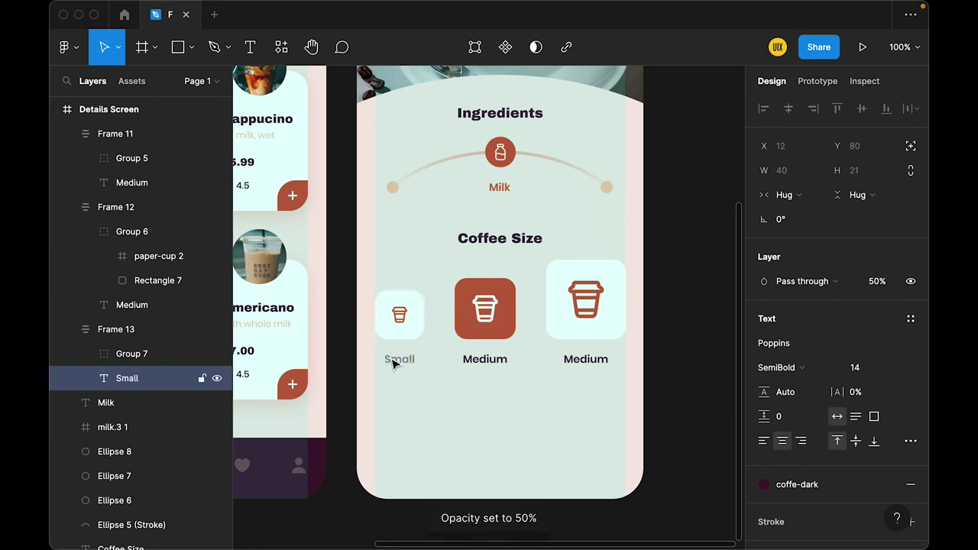
pyautogui.click(585, 359)
pyautogui.doubleClick(583, 359)
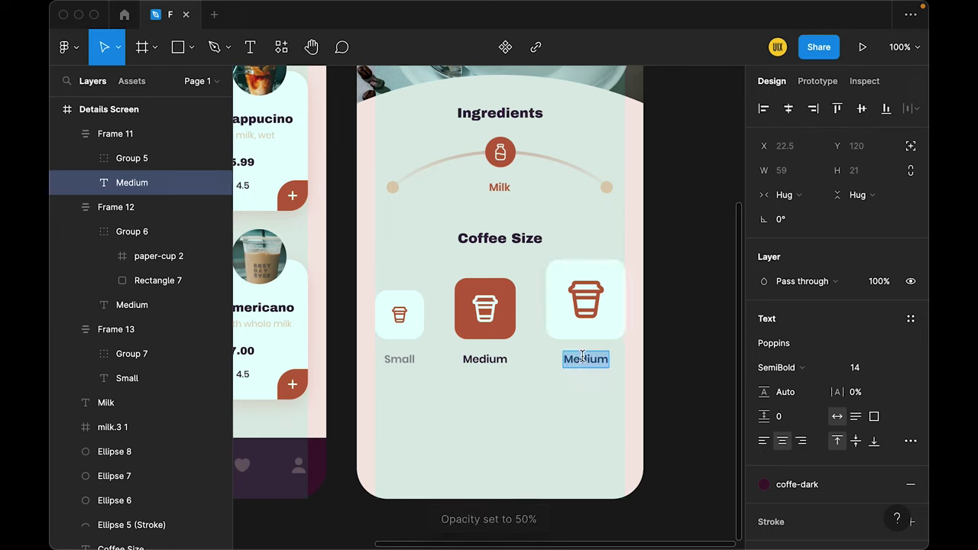
pyautogui.write('Large')
pyautogui.press('Escape')
pyautogui.press('5')
pyautogui.click(695, 267)
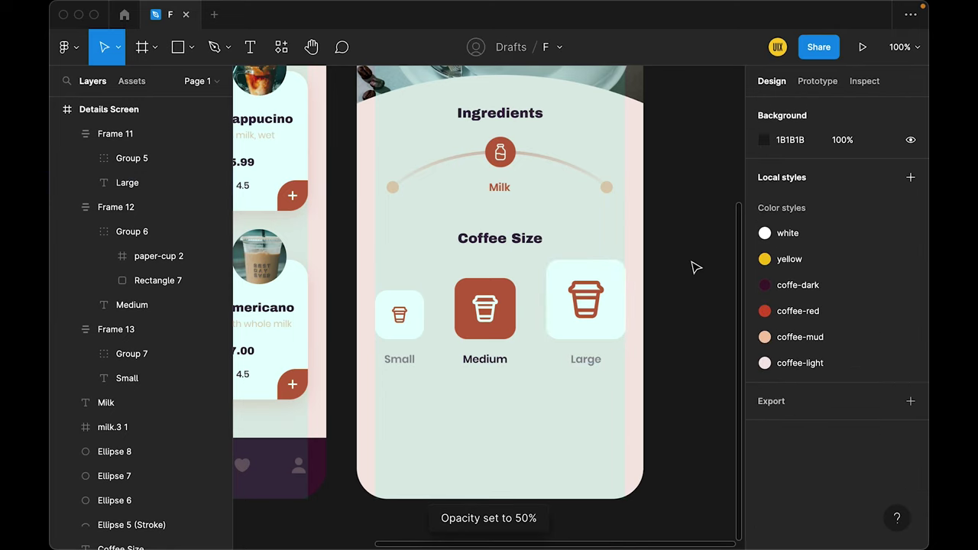
# - Re-centre the Coffee Size heading and the three size options on the screen
pyautogui.click(603, 310)
pyautogui.keyDown('shift'); pyautogui.click(506, 320); pyautogui.keyUp('shift')
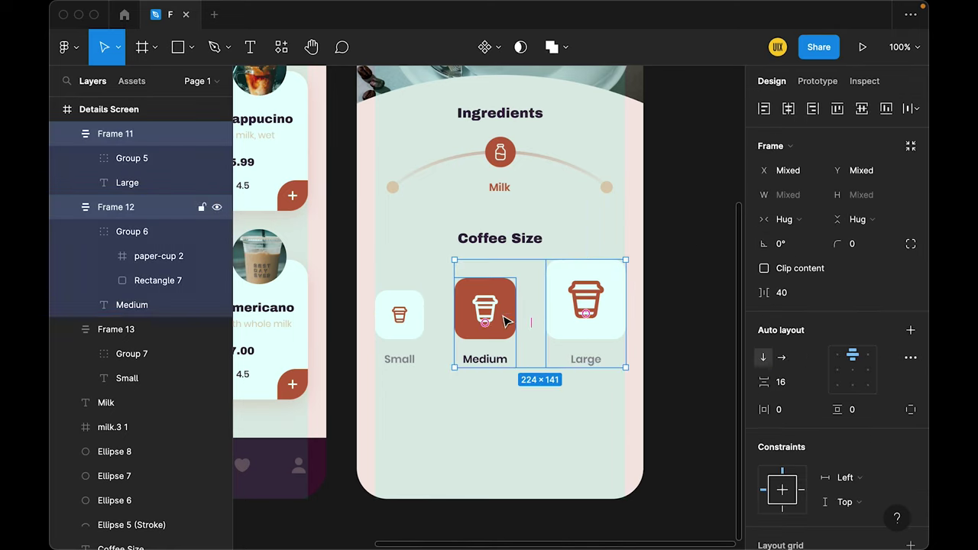
pyautogui.keyDown('shift'); pyautogui.click(403, 327); pyautogui.keyUp('shift')
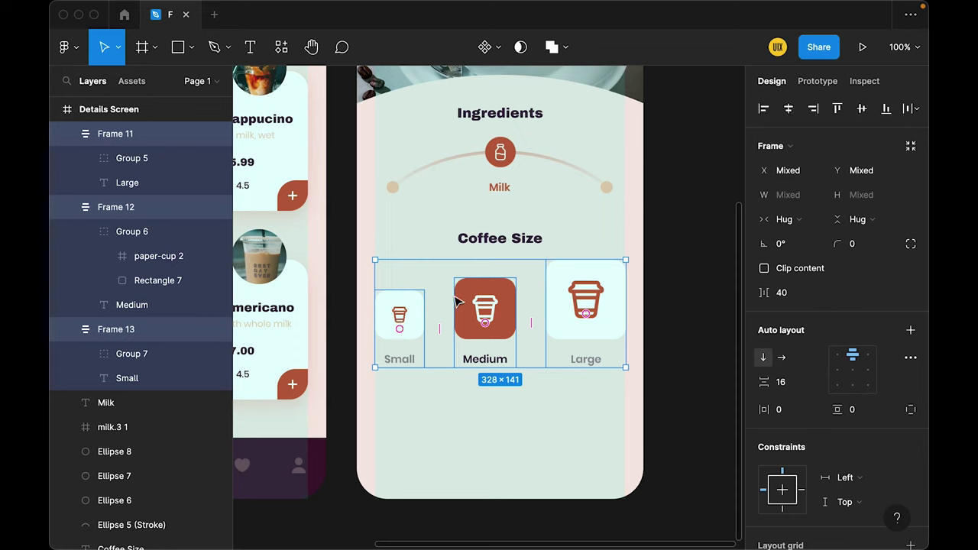
pyautogui.press('Down')
pyautogui.press('Down')
pyautogui.press('Down')
pyautogui.keyDown('shift'); pyautogui.click(508, 249); pyautogui.keyUp('shift')
pyautogui.moveTo(508, 249); pyautogui.dragTo(527, 239)
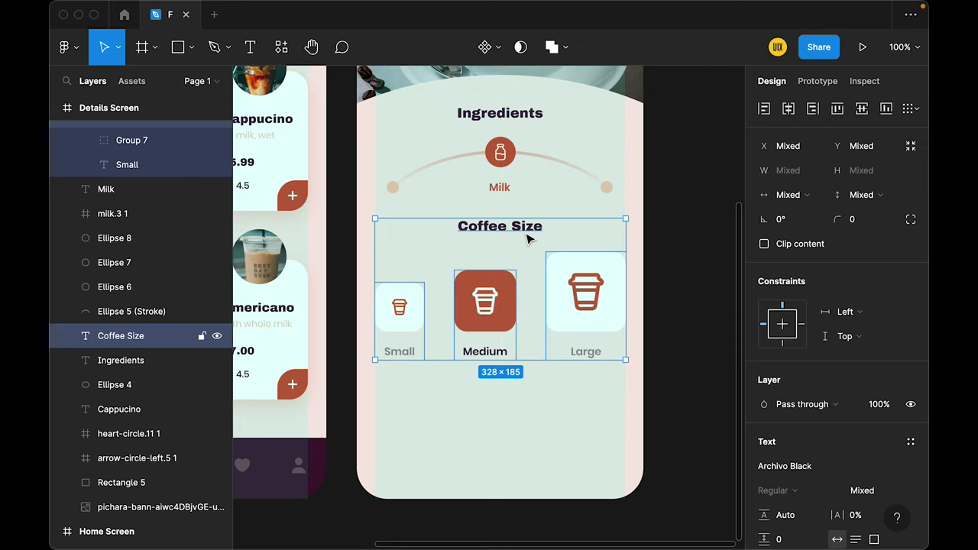
pyautogui.press('Down')
pyautogui.press('Down')
pyautogui.press('Down')
pyautogui.click(682, 164)
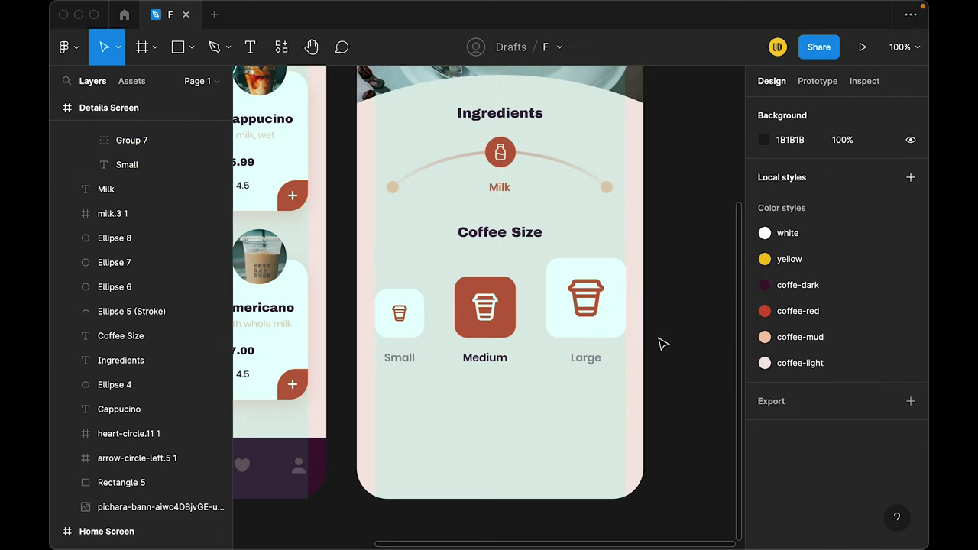
# - Place a new text box below the size options
pyautogui.scroll(-2, 662, 344)
pyautogui.hscroll(-2, 655, 364)
pyautogui.press('t')
pyautogui.click(514, 386)
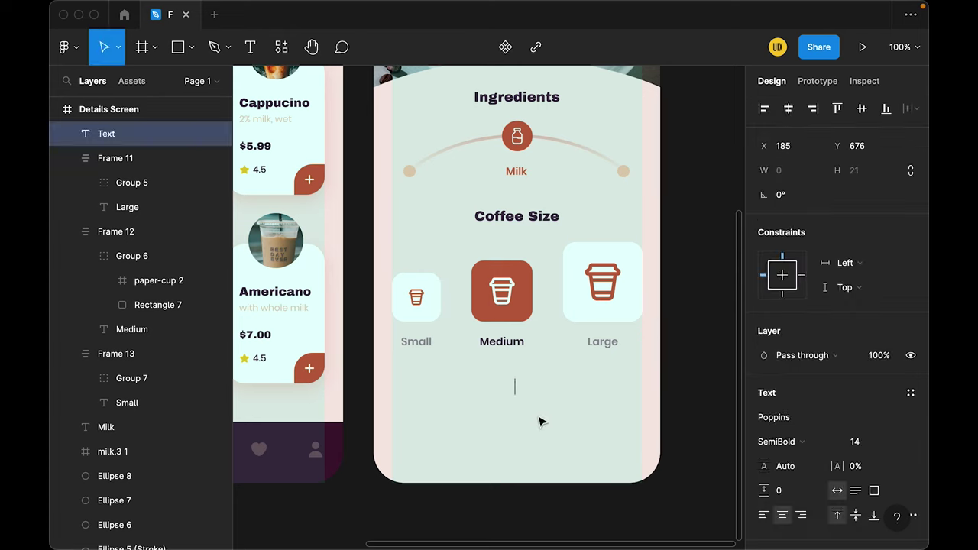
pyautogui.write('5')
# - Size the quantity '5' text to 18 and colour it with the coffe-dark style
pyautogui.press('Escape')
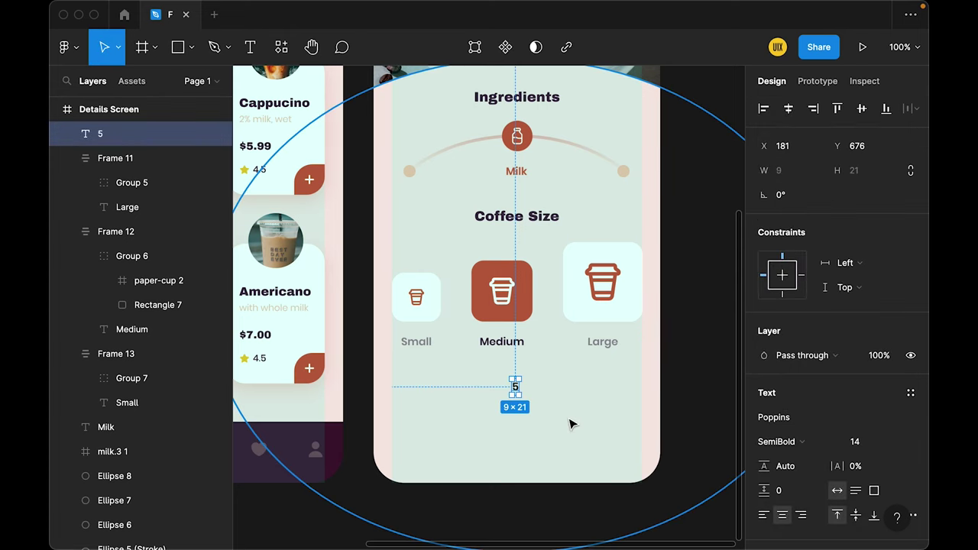
pyautogui.moveTo(863, 442)
pyautogui.write('16')
pyautogui.press('Return')
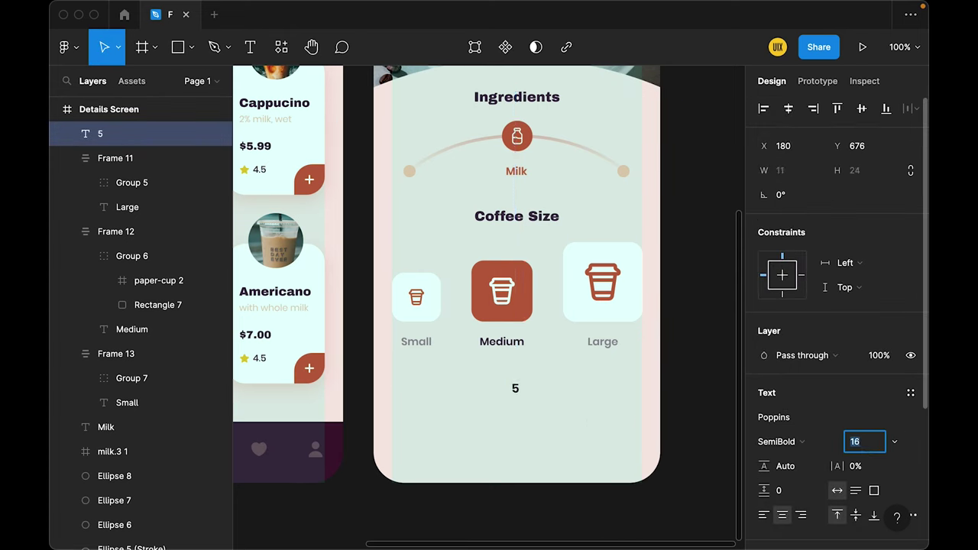
pyautogui.write('18')
pyautogui.press('Escape')
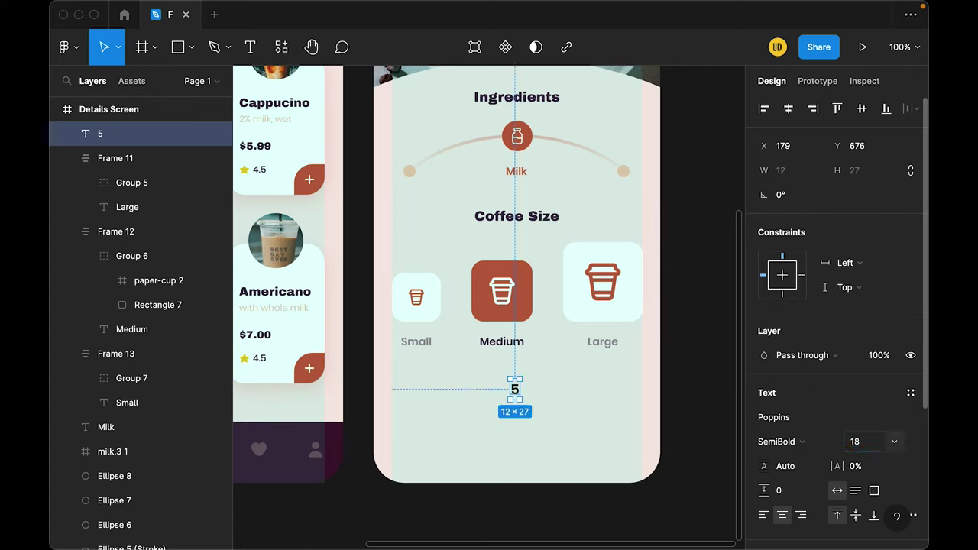
pyautogui.scroll(-2, 831, 489)
pyautogui.click(876, 496)
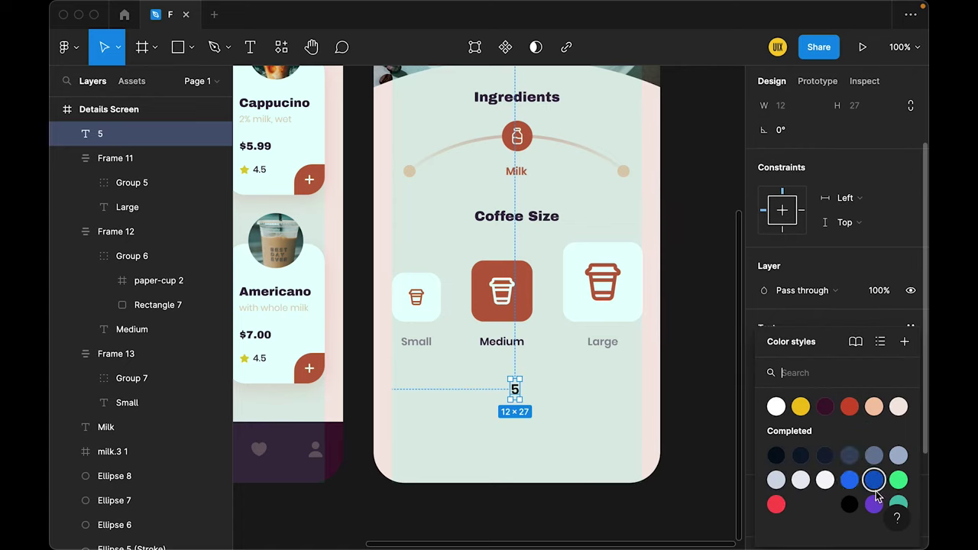
pyautogui.click(824, 407)
pyautogui.scroll(1, 853, 125)
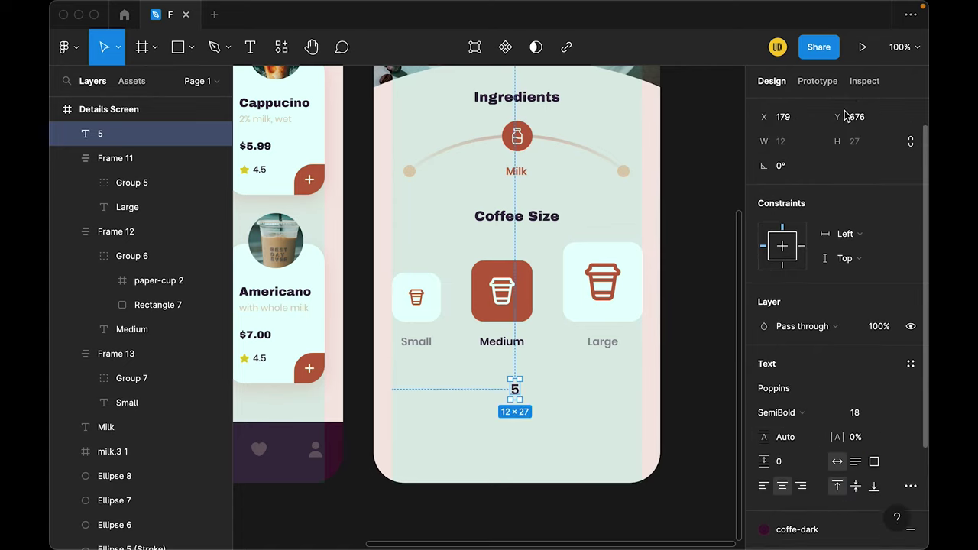
pyautogui.scroll(1, 815, 127)
# - Build a centred minus-5-plus auto-layout stepper with 12 spacing
pyautogui.hotkey('ctrl', 'v')
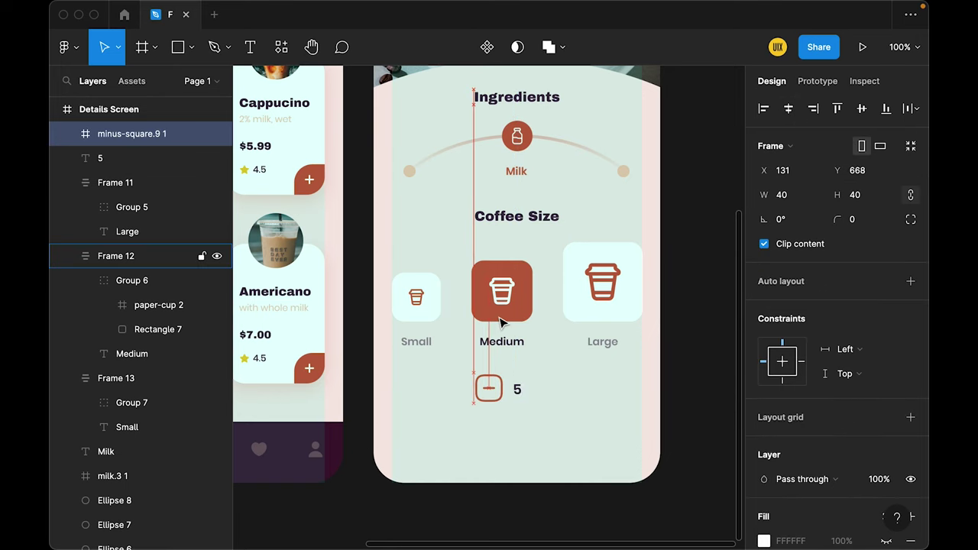
pyautogui.hotkey('ctrl', 'v')
pyautogui.moveTo(486, 388); pyautogui.dragTo(547, 395)
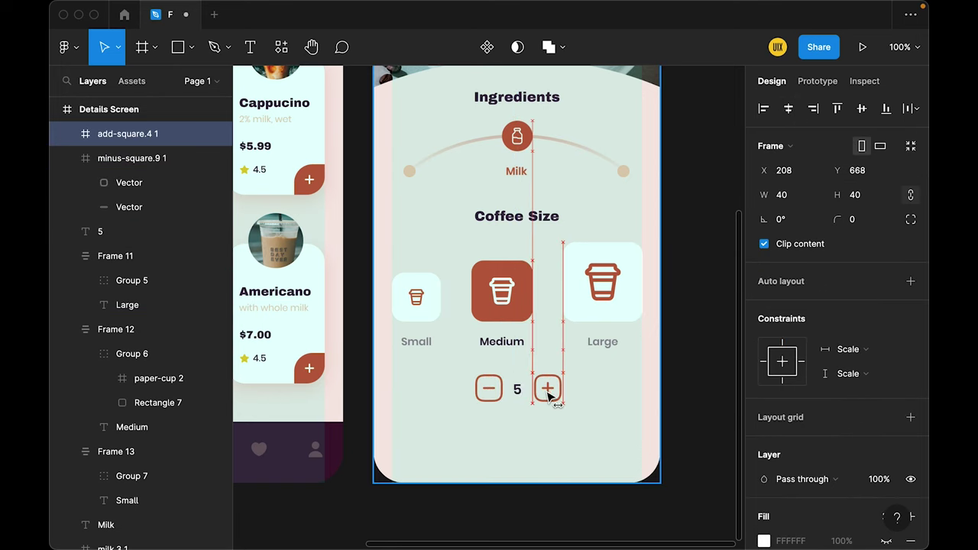
pyautogui.keyDown('shift'); pyautogui.click(516, 391); pyautogui.keyUp('shift')
pyautogui.keyDown('shift'); pyautogui.click(489, 389); pyautogui.keyUp('shift')
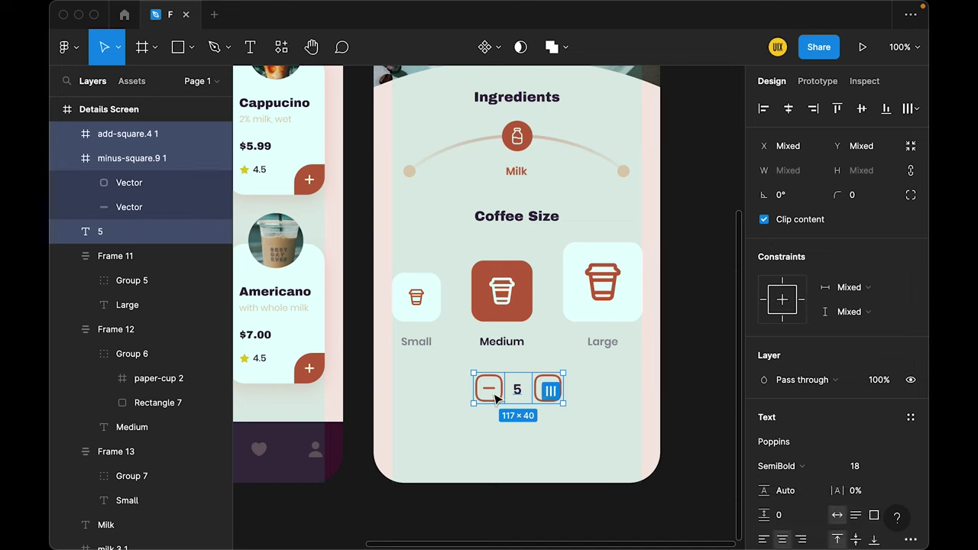
pyautogui.hotkey('shift', 'a')
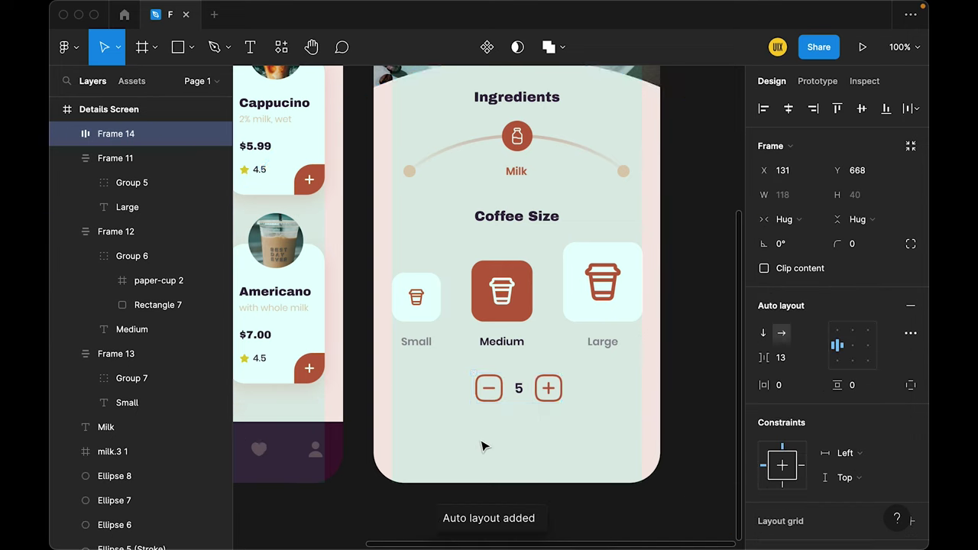
pyautogui.click(789, 109)
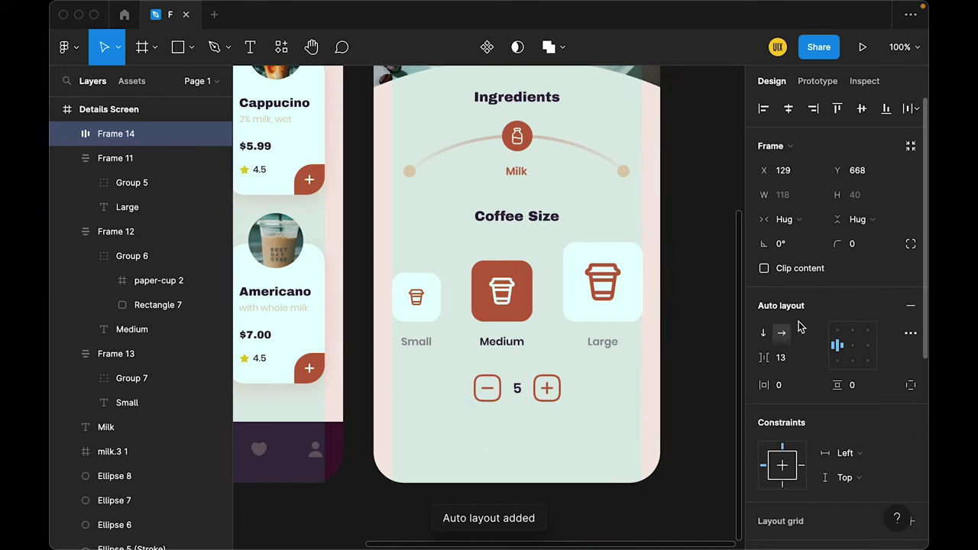
pyautogui.press('Down')
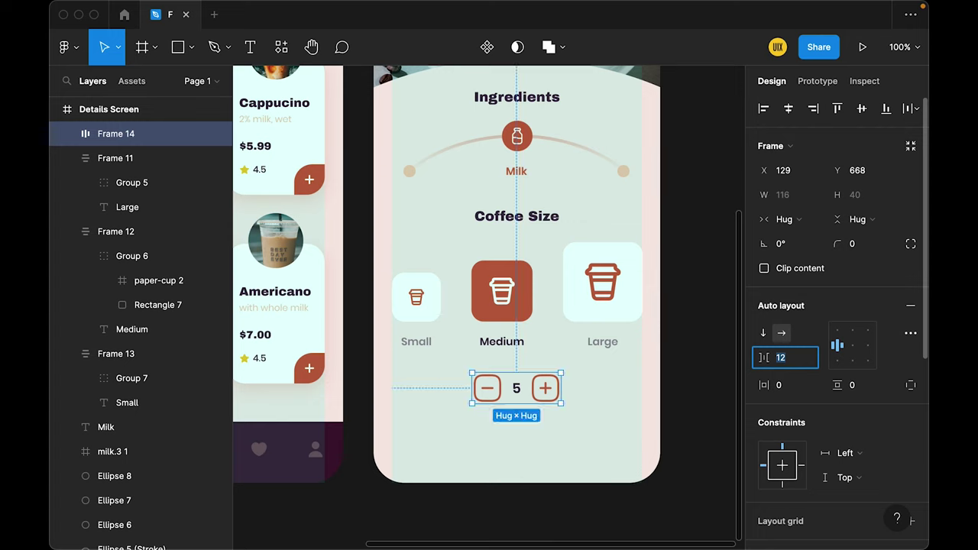
pyautogui.click(558, 406)
pyautogui.click(509, 389)
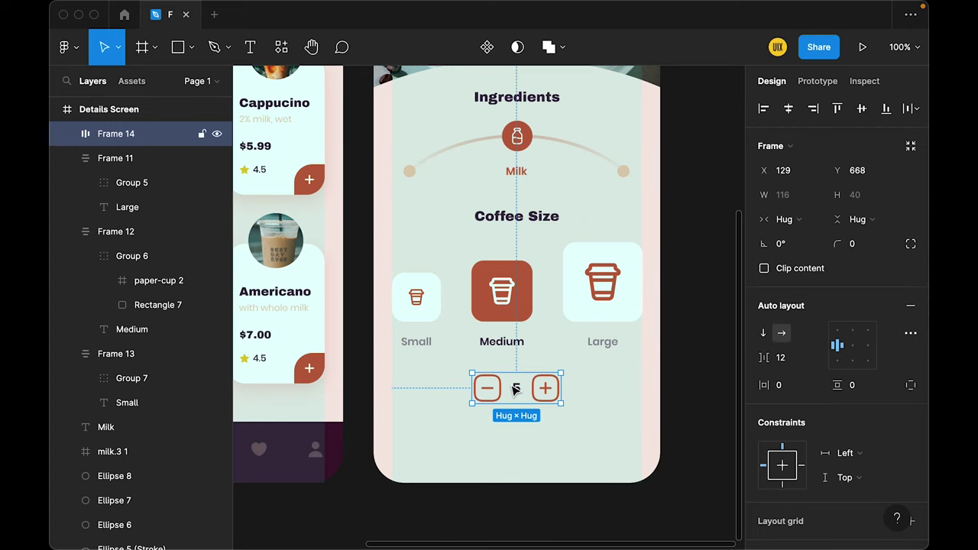
# - Wrap the Small, Medium and Large options in one auto-layout row
pyautogui.click(501, 306)
pyautogui.keyDown('shift'); pyautogui.click(602, 290); pyautogui.keyUp('shift')
pyautogui.keyDown('shift'); pyautogui.click(441, 311); pyautogui.keyUp('shift')
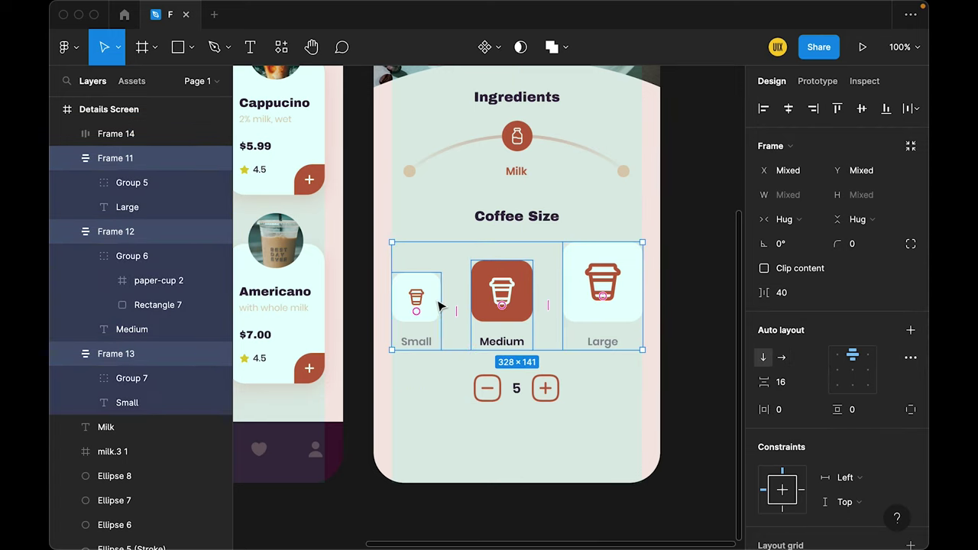
pyautogui.hotkey('shift', 'a')
pyautogui.click(688, 164)
pyautogui.press('-')
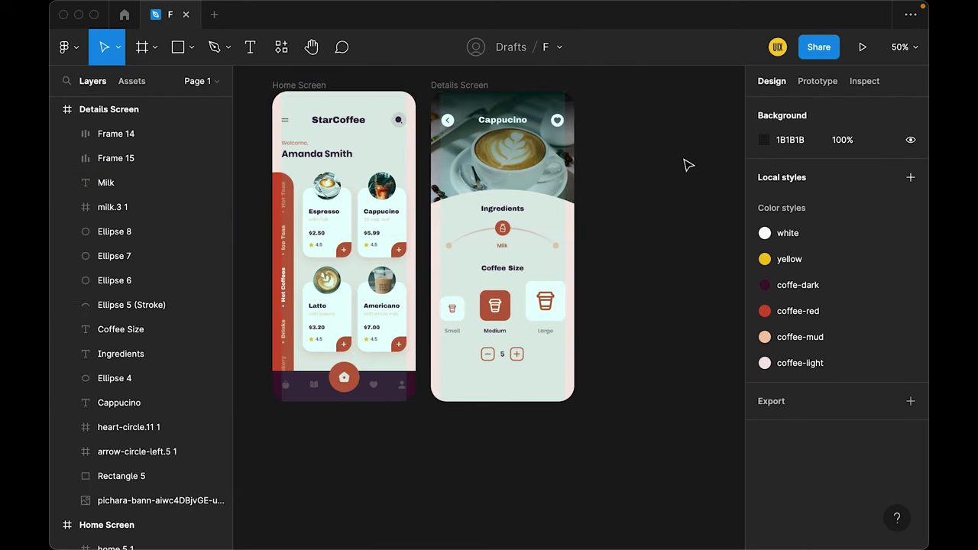
# - Hide the layout grids on the Details Screen and Home Screen frames
pyautogui.click(474, 86)
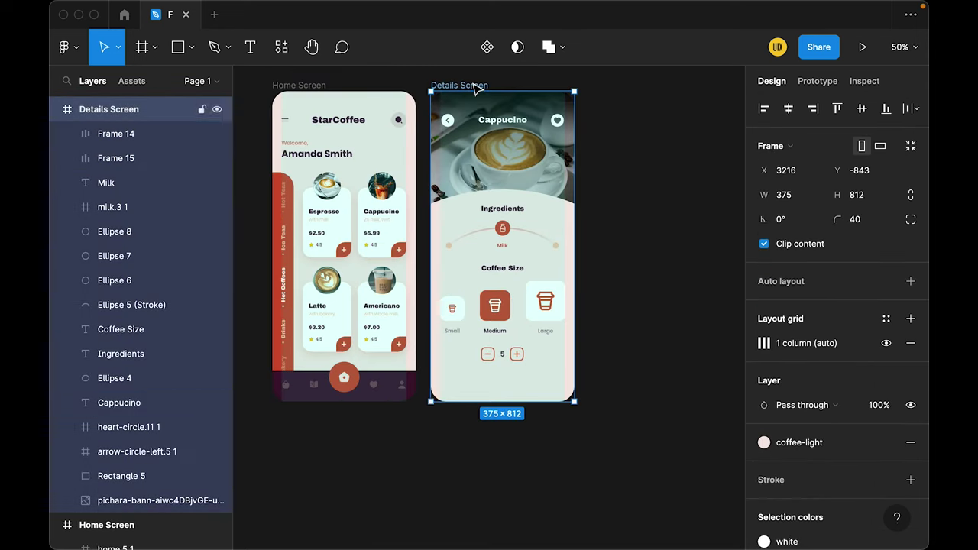
pyautogui.click(886, 343)
pyautogui.click(720, 406)
pyautogui.scroll(3, 672, 382)
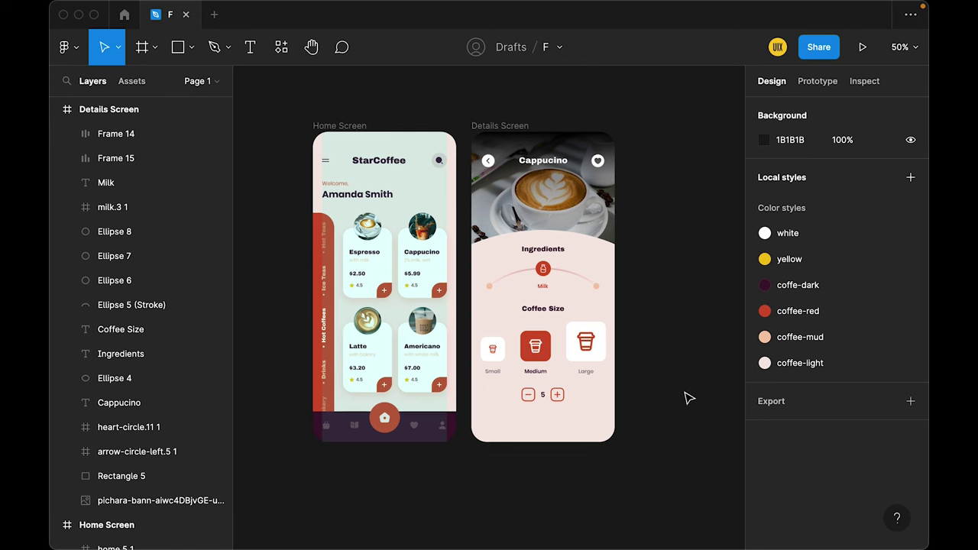
pyautogui.click(106, 525)
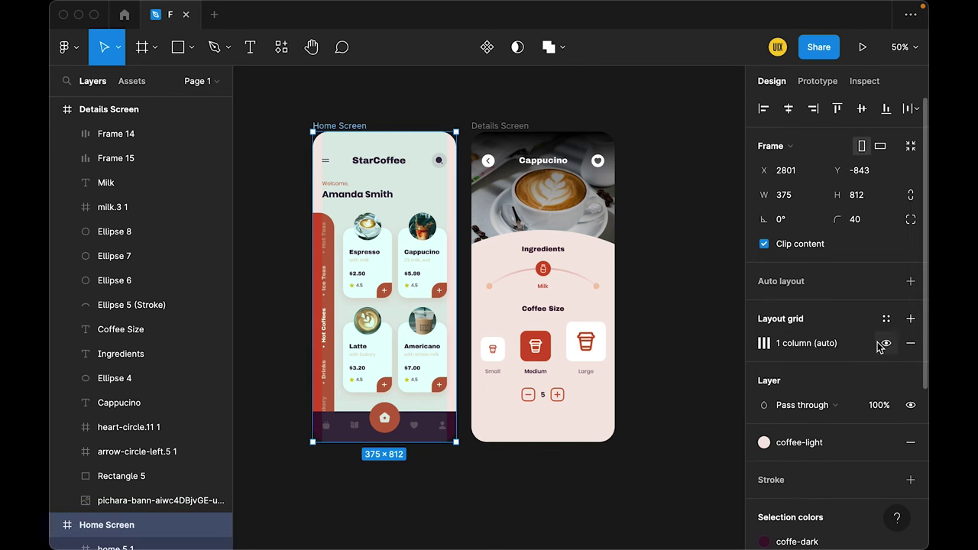
pyautogui.keyDown('shift'); pyautogui.click(499, 126); pyautogui.keyUp('shift')
# - Duplicate the Details Screen's large background ellipse into a new Ellipse 9
pyautogui.hotkey('shift', '2')
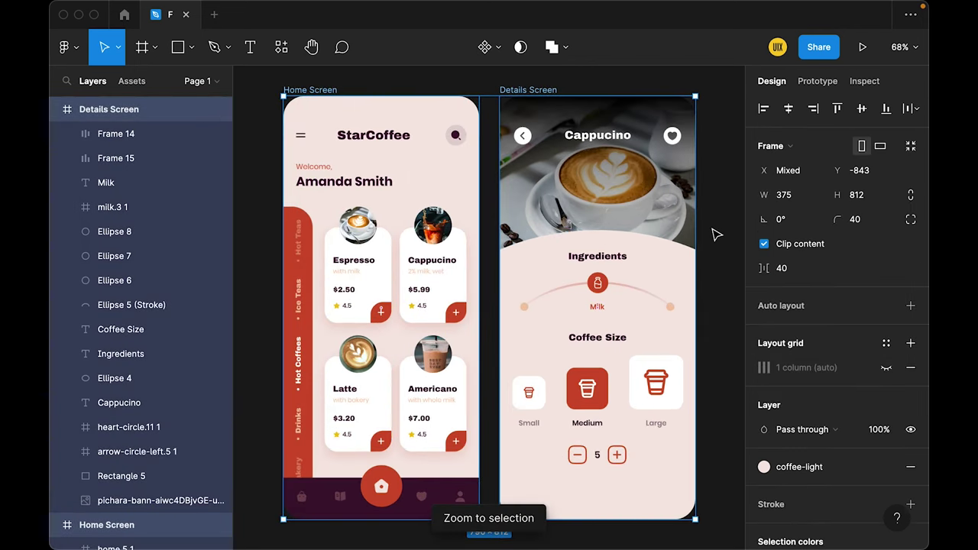
pyautogui.click(716, 235)
pyautogui.moveTo(714, 388); pyautogui.dragTo(703, 389)
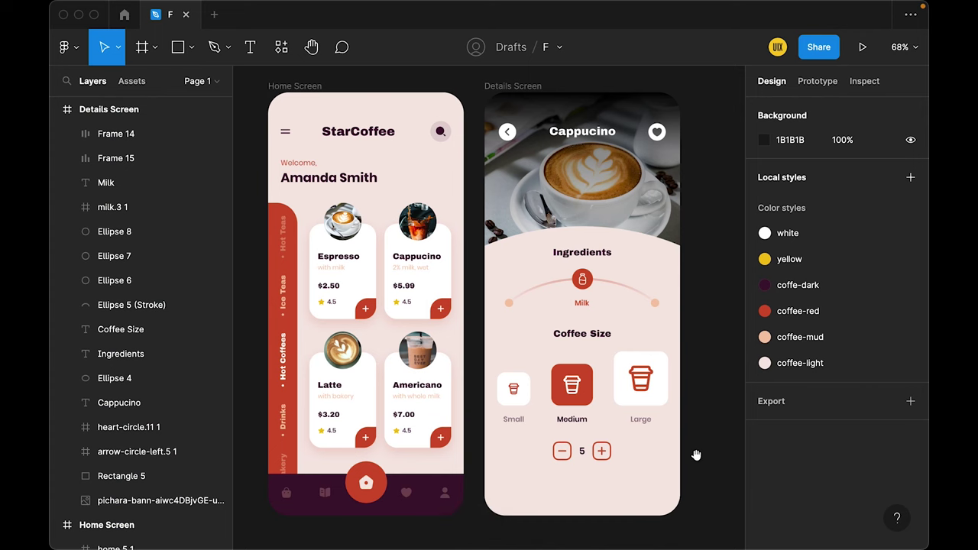
pyautogui.hscroll(3, 694, 451)
pyautogui.hotkey('shift', '0')
pyautogui.scroll(-2, 596, 409)
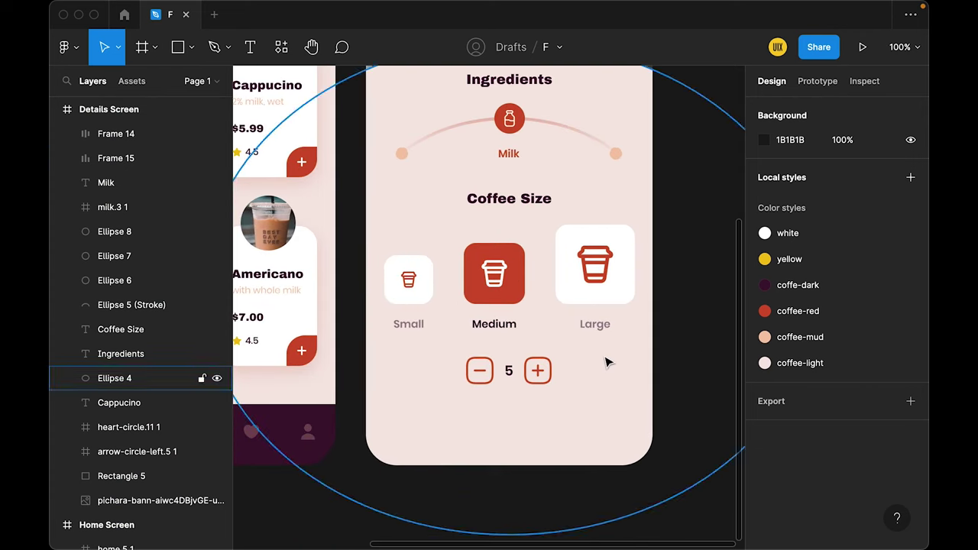
pyautogui.click(606, 361)
pyautogui.hotkey('shift', '2')
pyautogui.hotkey('ctrl', 'd')
pyautogui.moveTo(577, 362); pyautogui.dragTo(573, 425)
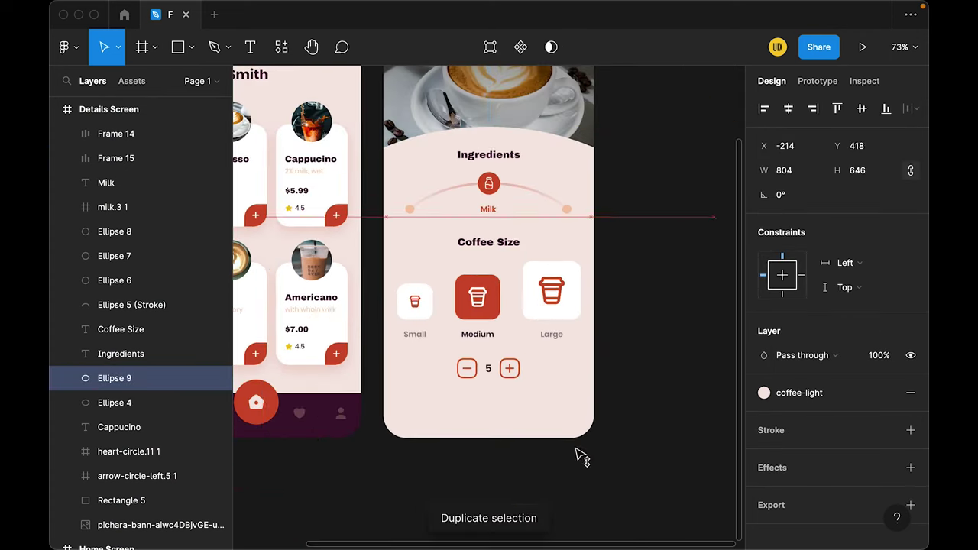
pyautogui.moveTo(536, 222); pyautogui.dragTo(542, 414)
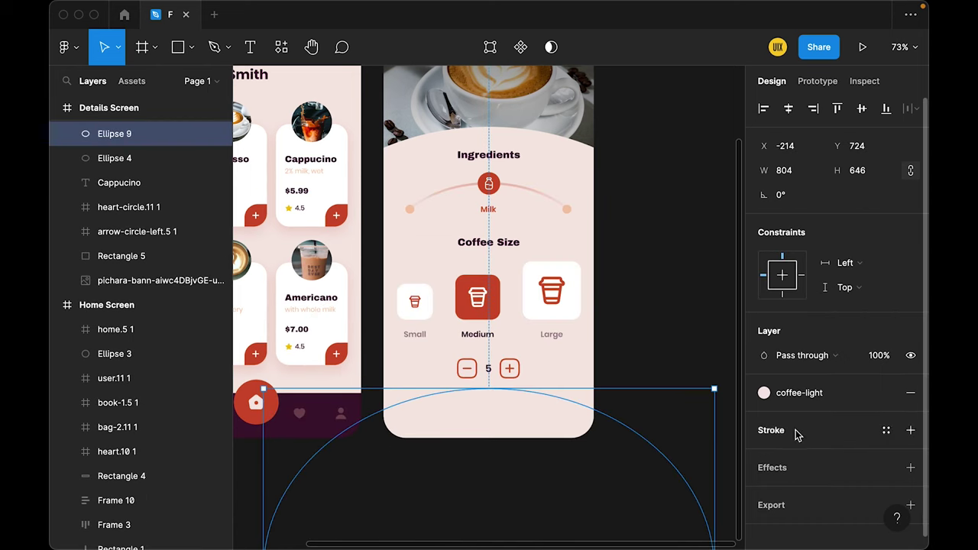
pyautogui.click(764, 392)
pyautogui.click(831, 411)
pyautogui.click(680, 319)
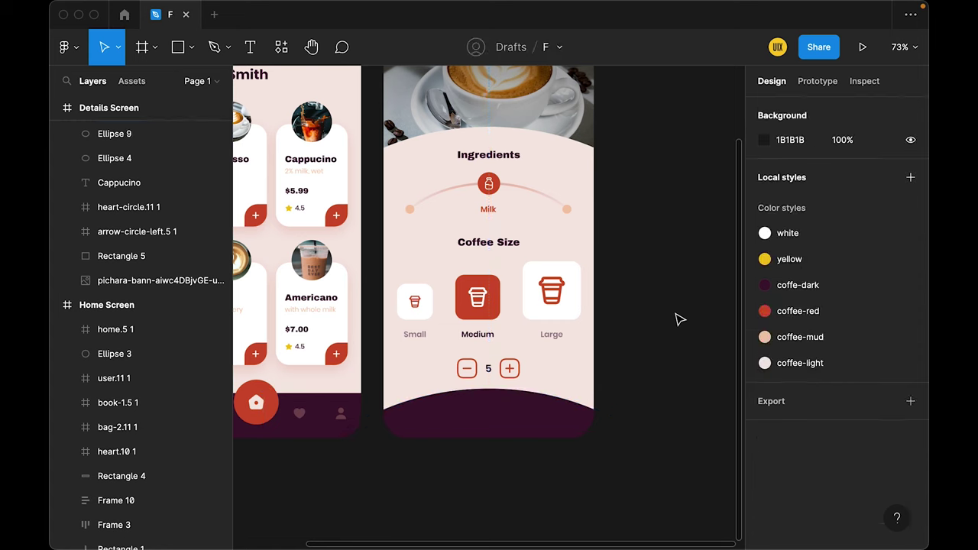
pyautogui.moveTo(641, 311); pyautogui.dragTo(683, 323)
pyautogui.scroll(3, 683, 328)
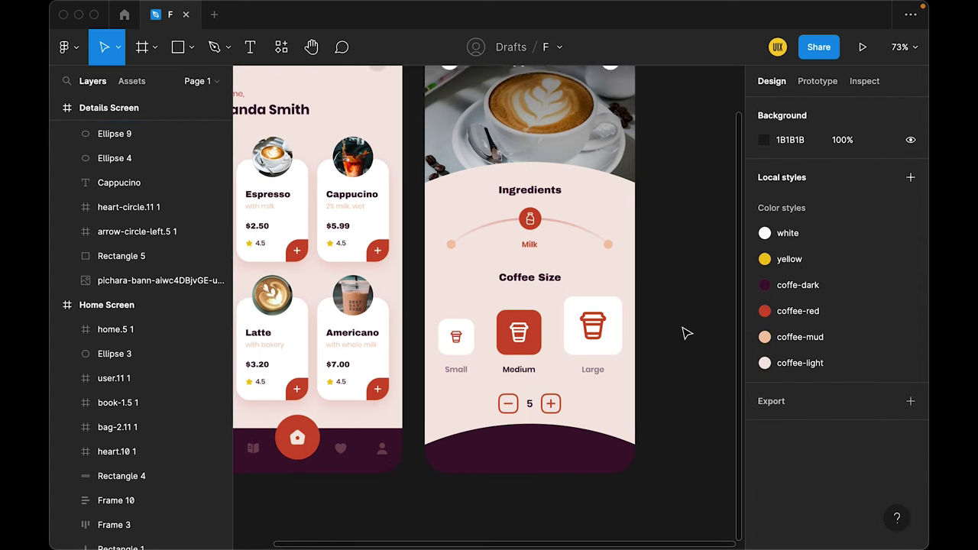
pyautogui.scroll(-1, 626, 313)
pyautogui.moveTo(553, 283); pyautogui.dragTo(550, 447)
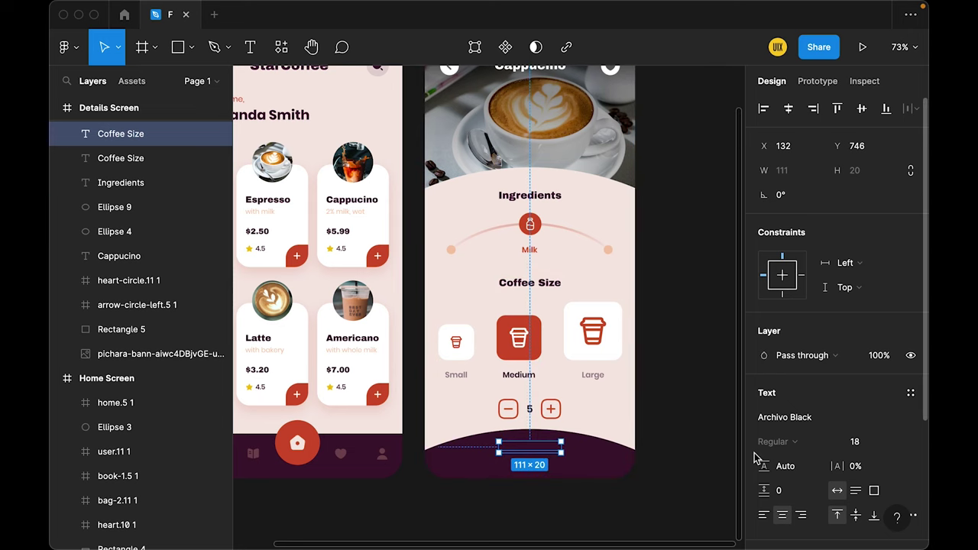
# - Colour the copied Coffee Size text coffee-mud and change it to the $5.99 price
pyautogui.scroll(-2, 806, 424)
pyautogui.click(799, 505)
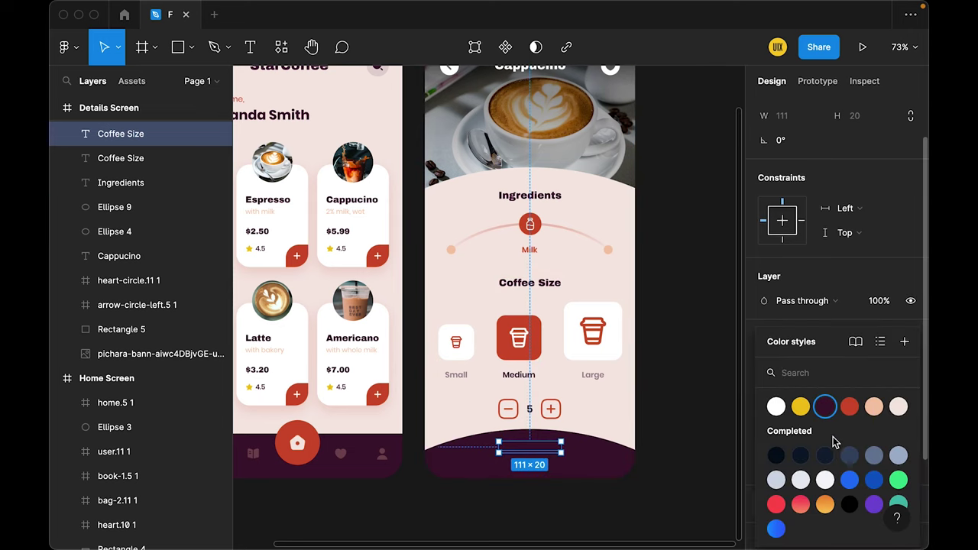
pyautogui.click(873, 406)
pyautogui.click(701, 432)
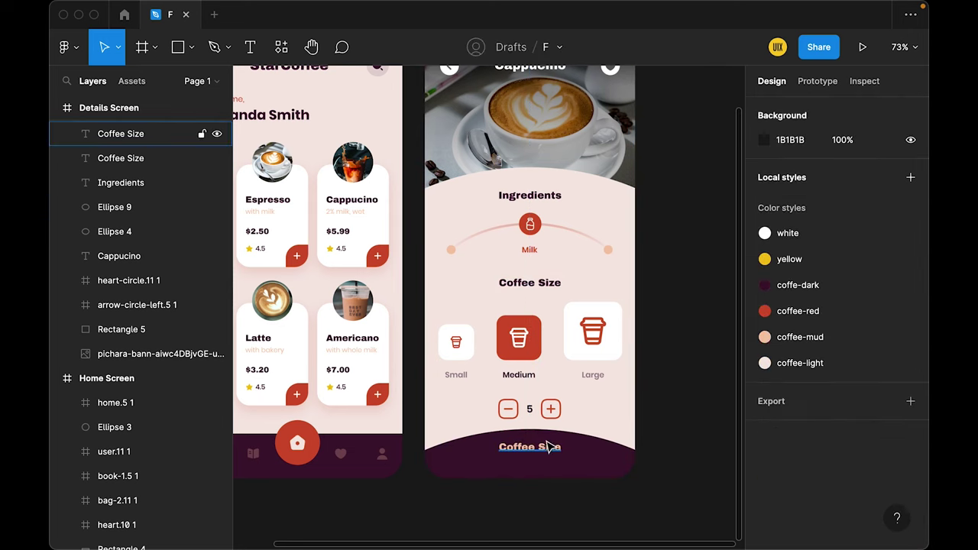
pyautogui.click(530, 447)
pyautogui.doubleClick(542, 441)
pyautogui.write('$')
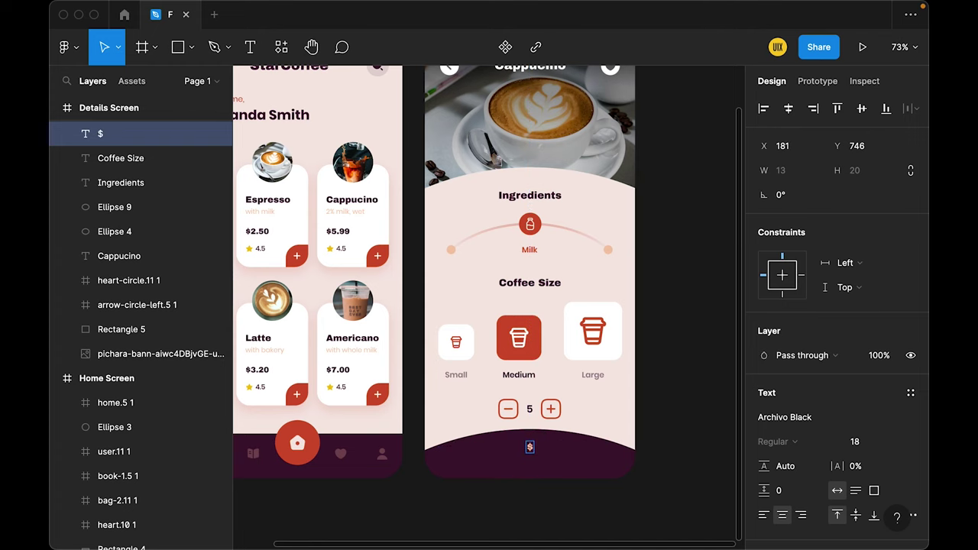
pyautogui.press('Escape')
# - Add an 'Add to Cart' text label below the $5.99 price
pyautogui.press('t')
pyautogui.click(478, 403)
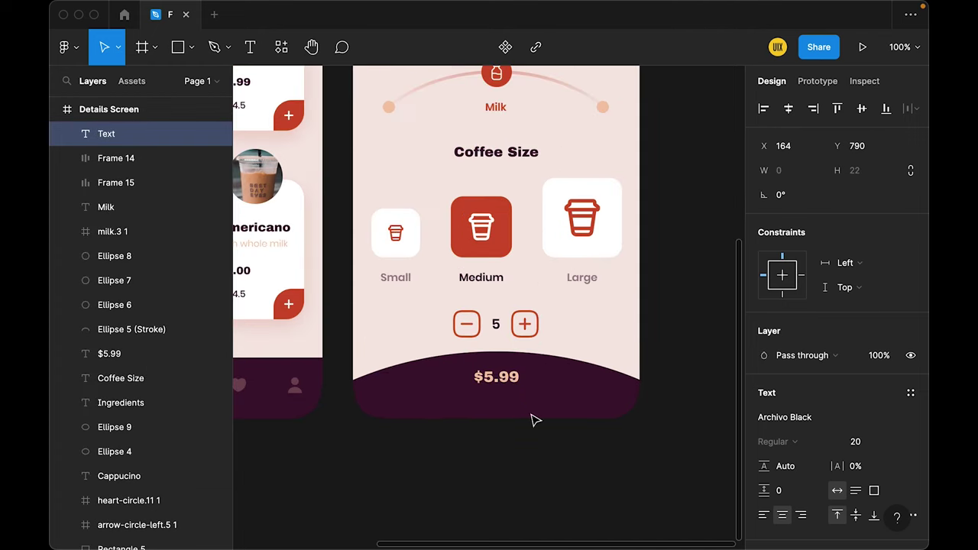
pyautogui.write('Addto cart')
pyautogui.press('BackSpace')
pyautogui.press('BackSpace')
pyautogui.press('BackSpace')
pyautogui.write('Cart')
pyautogui.press('Escape')
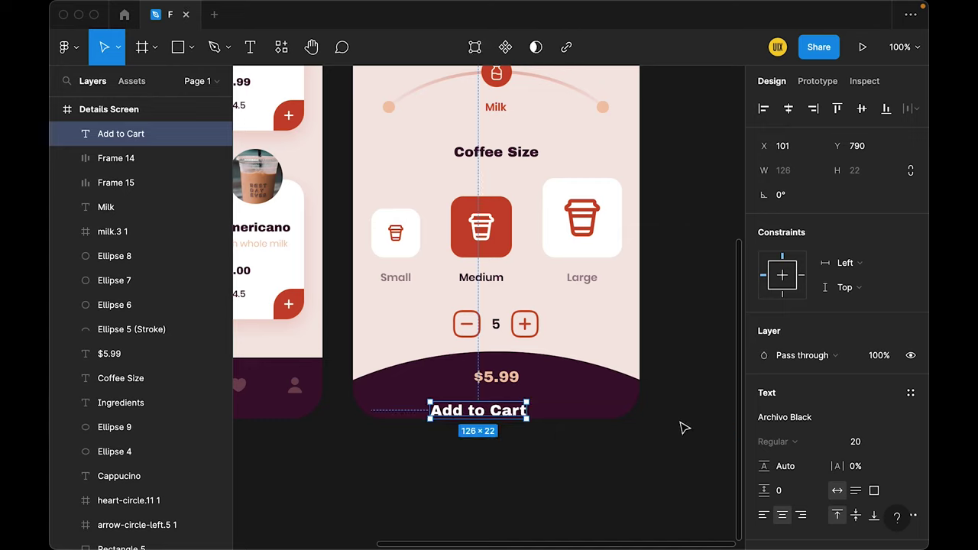
# - Set Add to Cart to Poppins 14, centre it horizontally and nudge it down 2 px
pyautogui.click(782, 419)
pyautogui.press('Return')
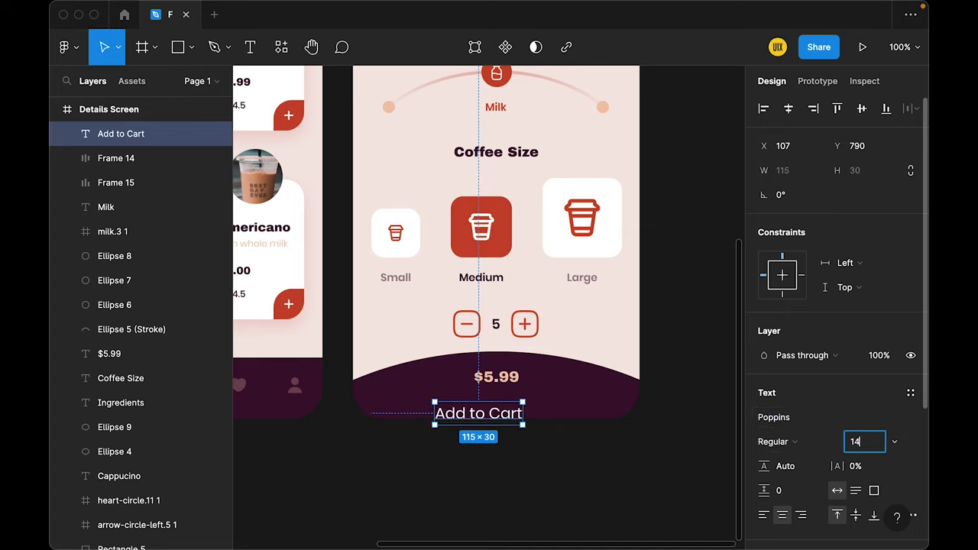
pyautogui.press('Return')
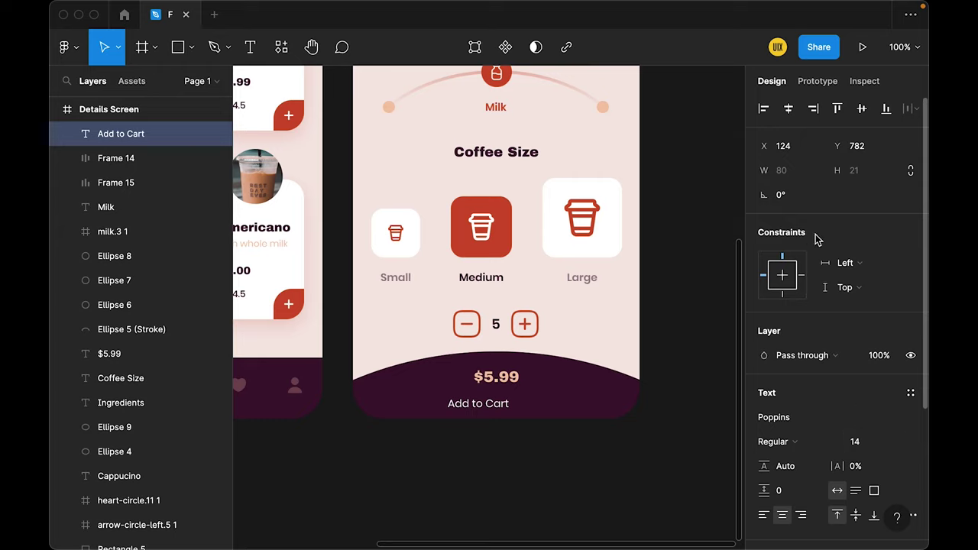
pyautogui.click(788, 108)
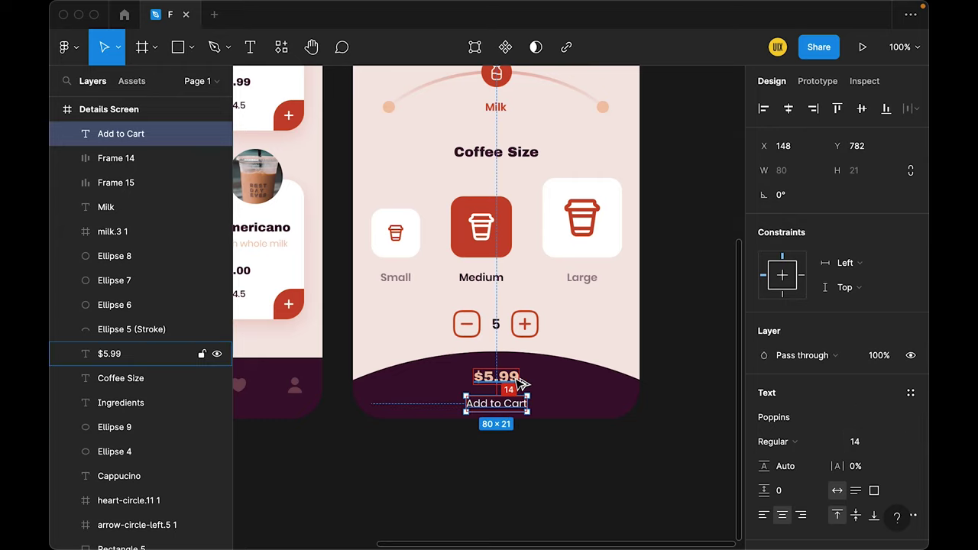
pyautogui.press('Down')
pyautogui.press('Down')
pyautogui.keyDown('shift'); pyautogui.click(518, 380); pyautogui.keyUp('shift')
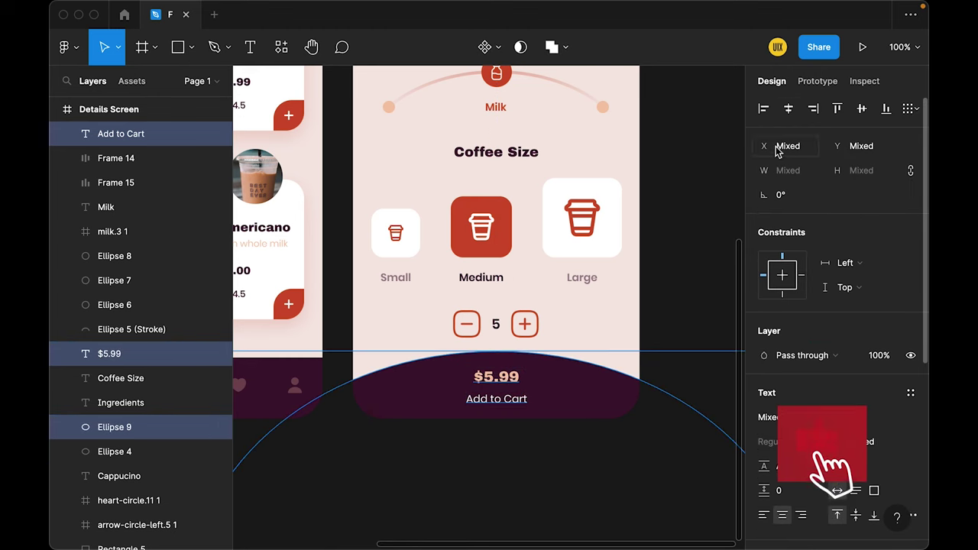
pyautogui.click(685, 242)
pyautogui.hotkey('shift', '2')
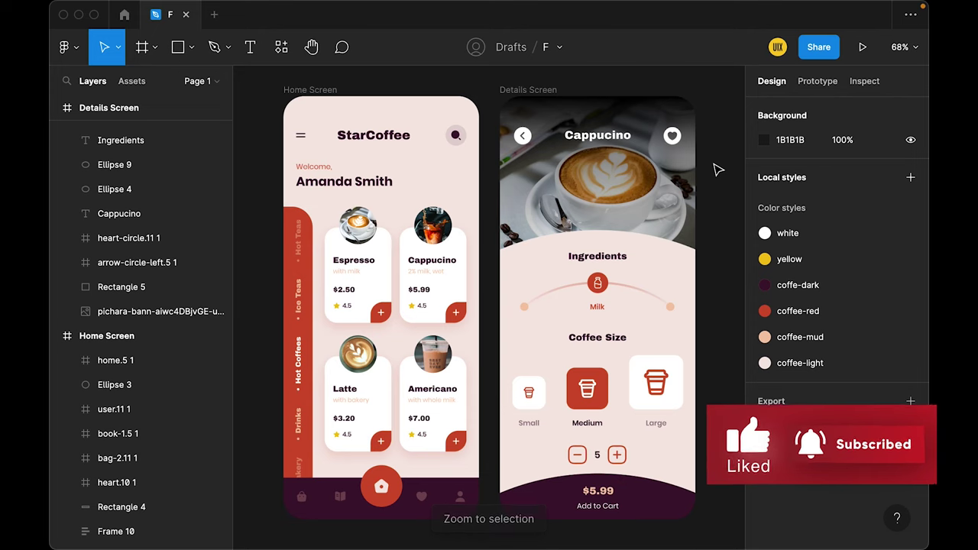
# - Set the photo's gradient overlay to 50% opacity and make Add to Cart SemiBold coffee-light
pyautogui.click(662, 117)
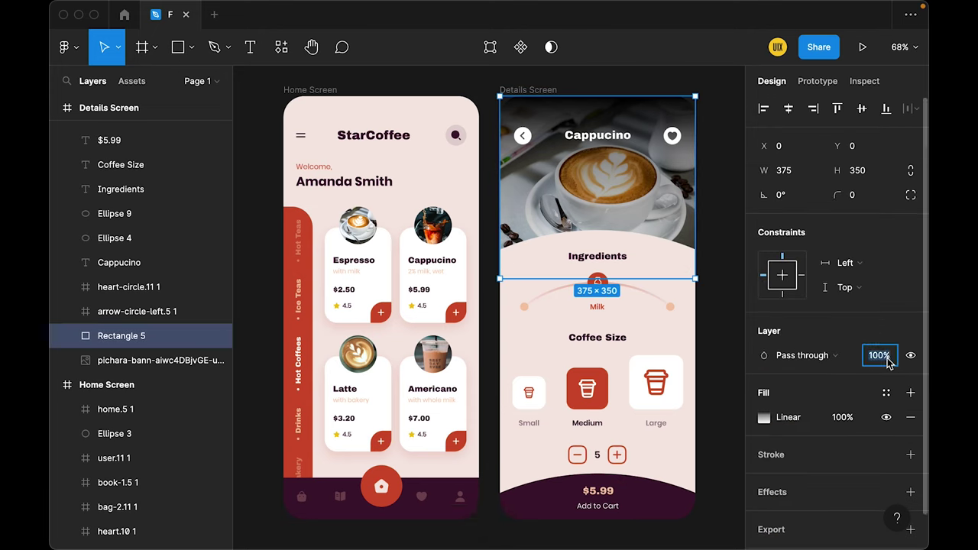
pyautogui.write('50')
pyautogui.press('Return')
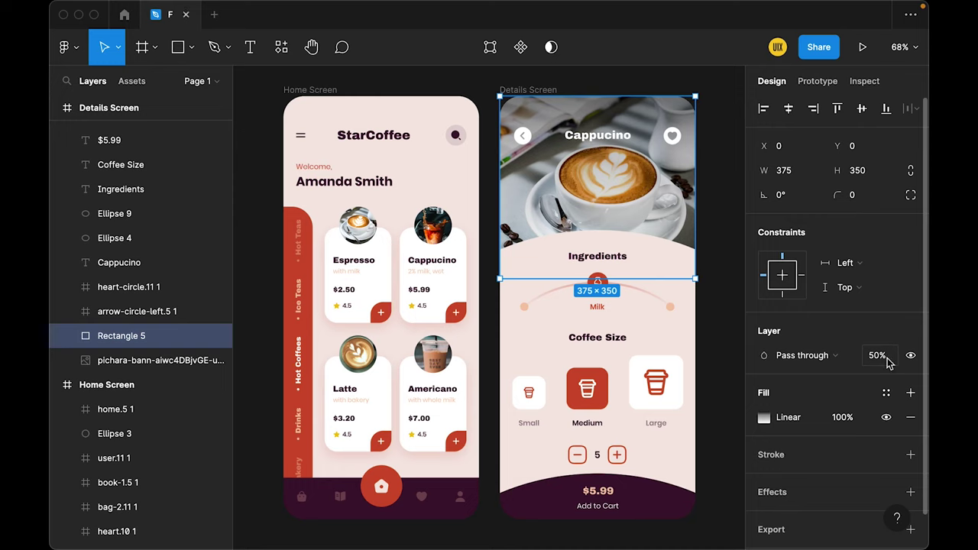
pyautogui.click(607, 510)
pyautogui.click(772, 445)
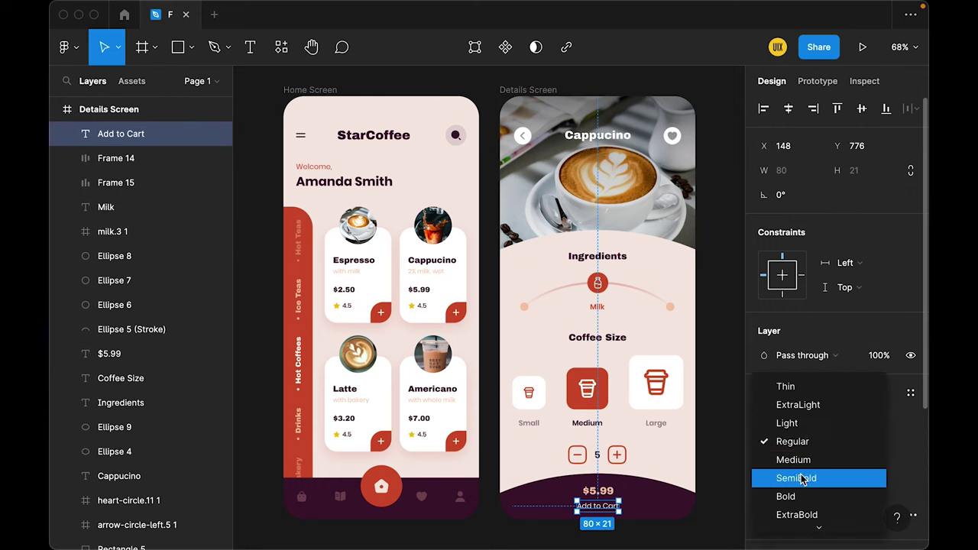
pyautogui.click(798, 478)
pyautogui.scroll(-5, 839, 392)
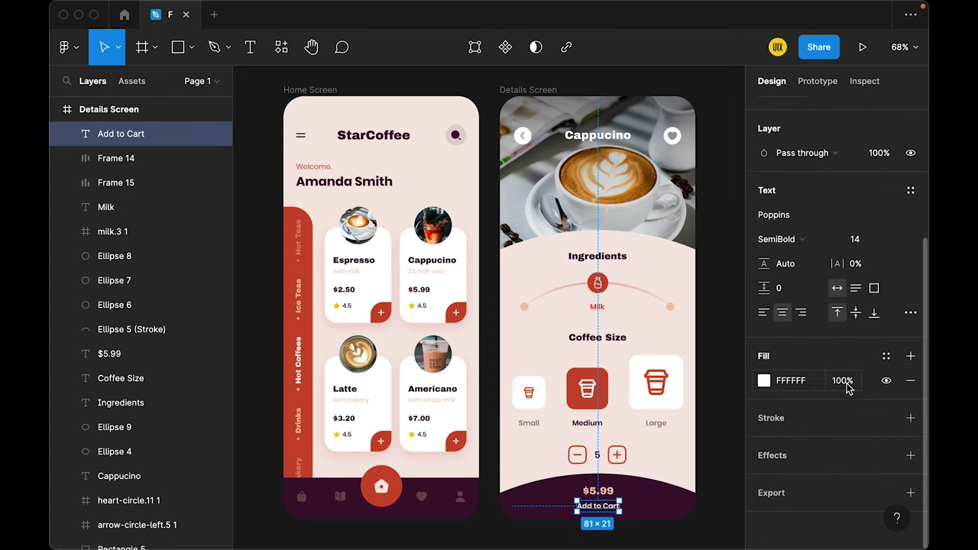
pyautogui.click(885, 356)
pyautogui.click(900, 407)
pyautogui.click(733, 408)
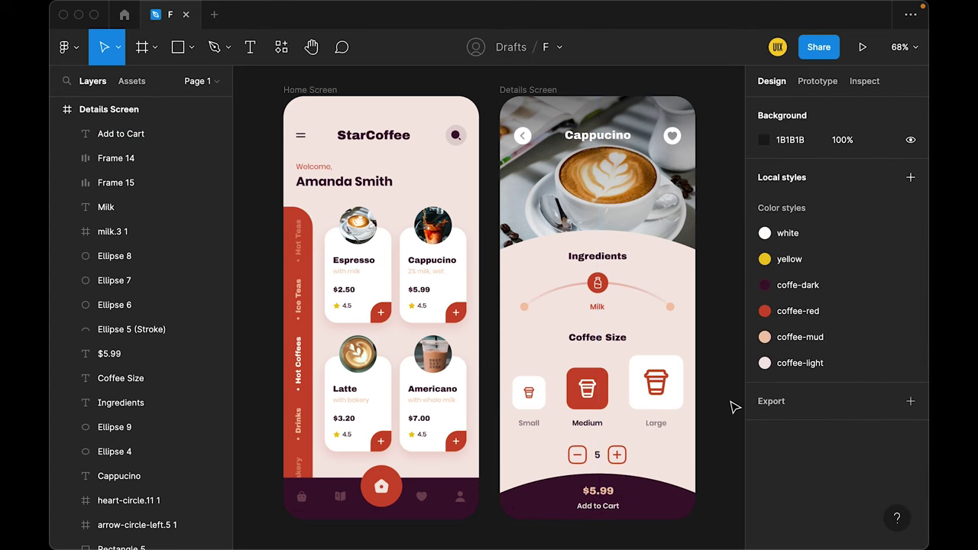
# - Colour both milk slider end dots coffee-red
pyautogui.click(670, 307)
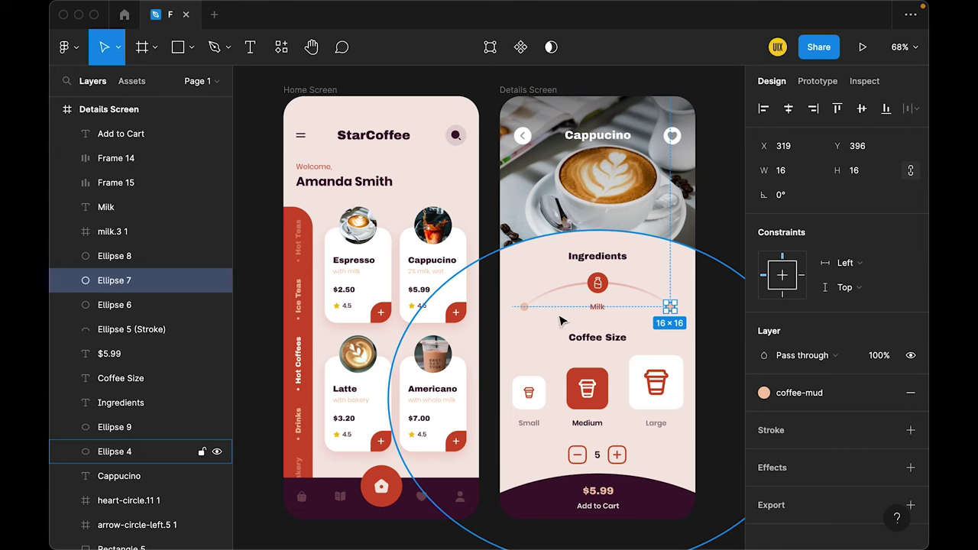
pyautogui.keyDown('shift'); pyautogui.click(524, 307); pyautogui.keyUp('shift')
pyautogui.click(807, 454)
pyautogui.click(825, 407)
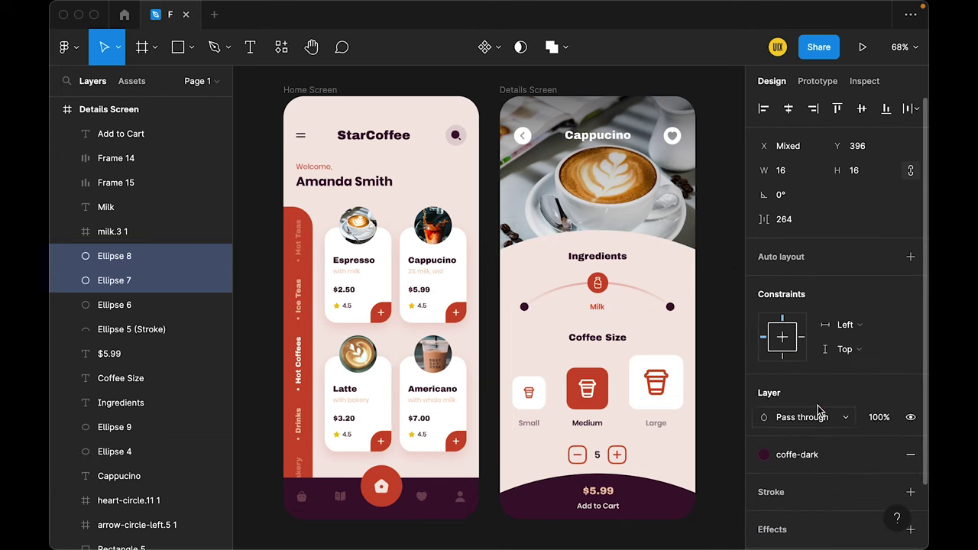
pyautogui.click(807, 453)
pyautogui.click(852, 407)
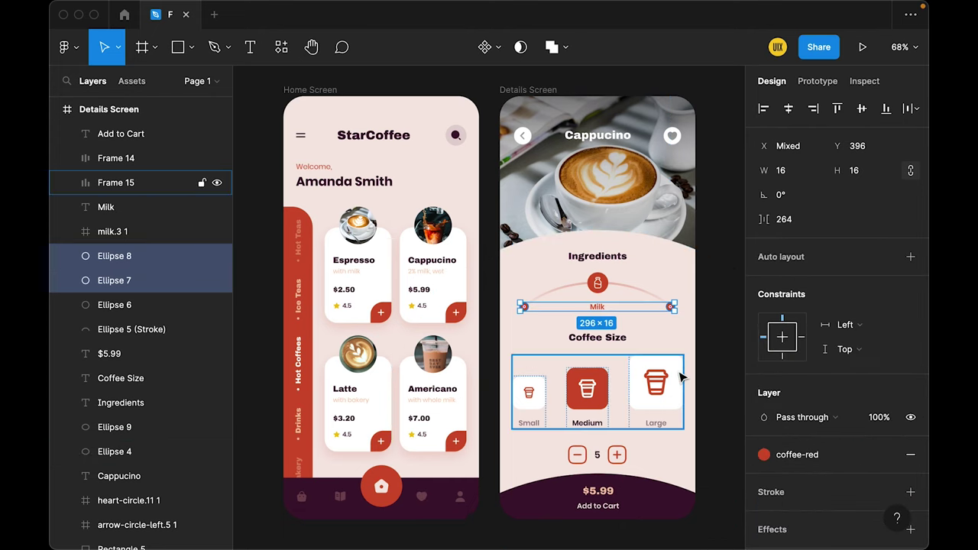
pyautogui.click(718, 322)
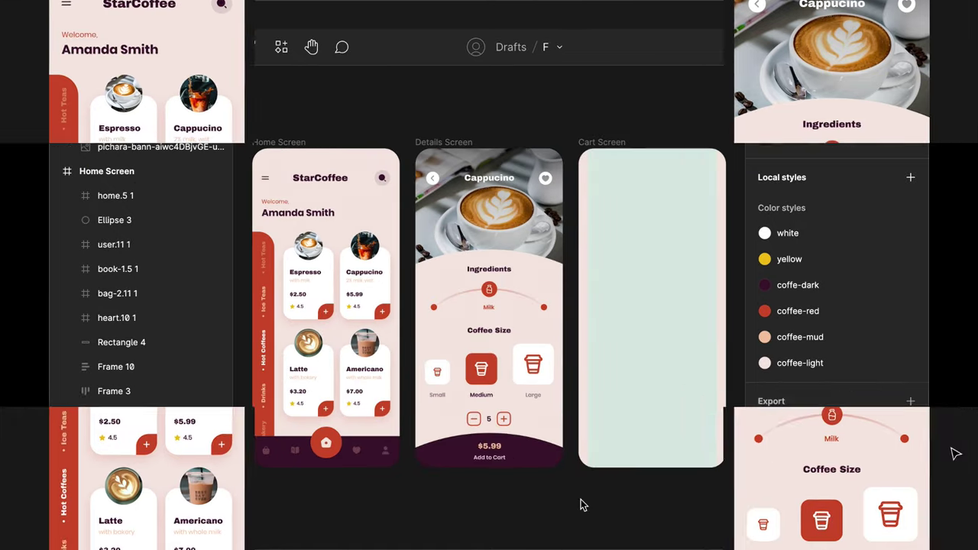
# - Paste the Cappucino title and back arrow into Cart Screen and recolour them coffe-dark
pyautogui.click(464, 180)
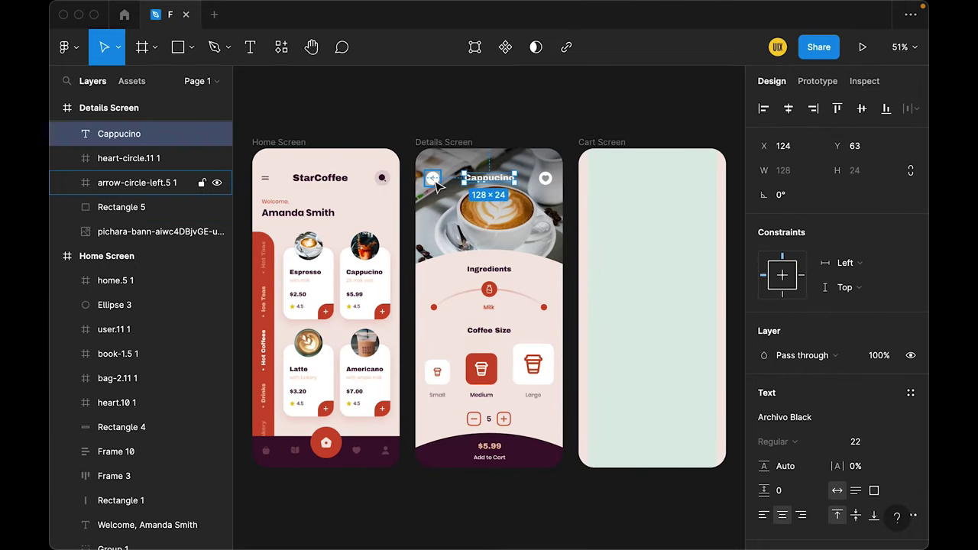
pyautogui.keyDown('shift'); pyautogui.click(433, 179); pyautogui.keyUp('shift')
pyautogui.click(613, 148)
pyautogui.hotkey('ctrl', 'v')
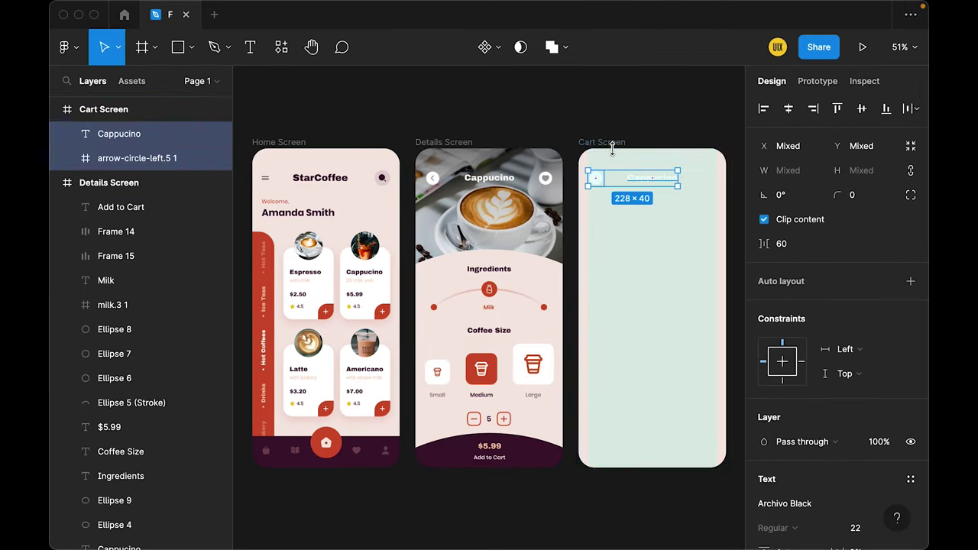
pyautogui.scroll(-5, 818, 410)
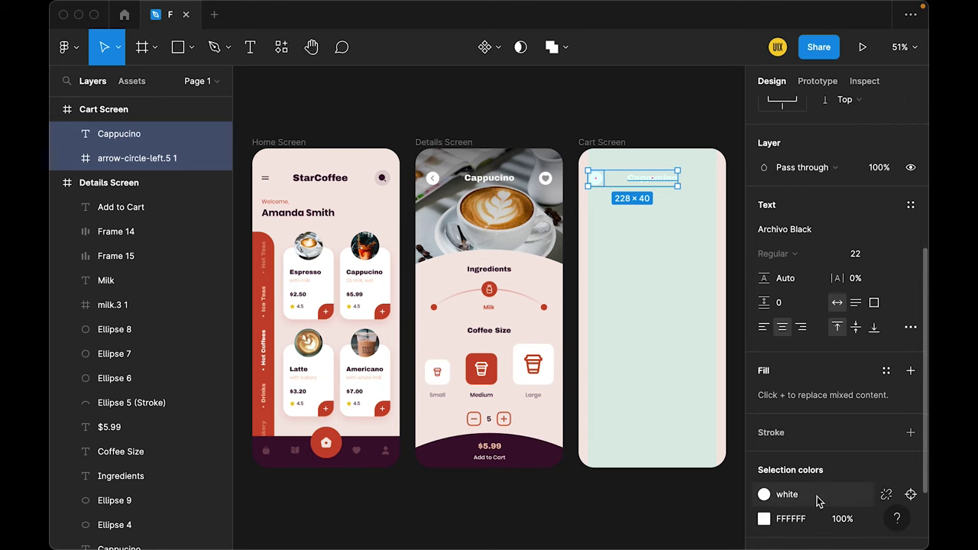
pyautogui.click(764, 494)
pyautogui.click(650, 397)
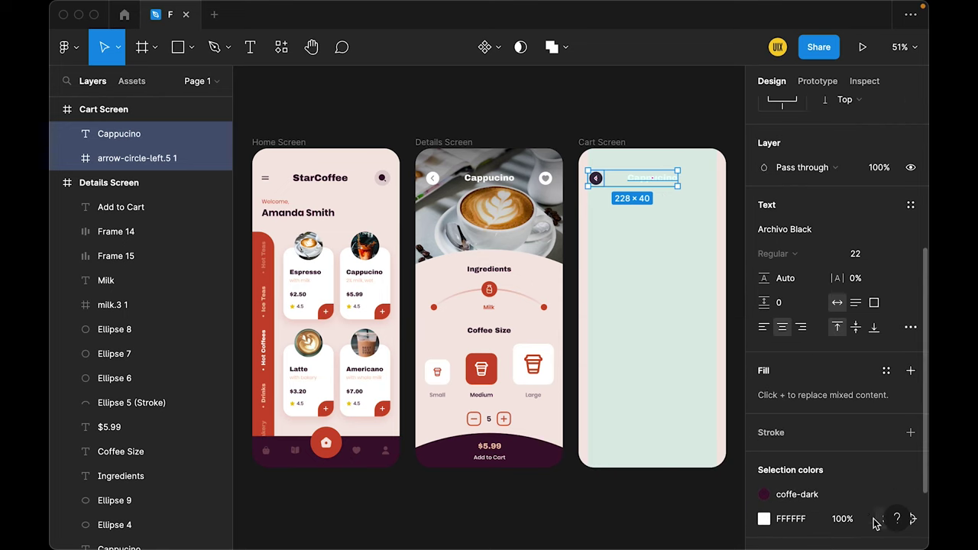
pyautogui.click(650, 397)
pyautogui.click(641, 135)
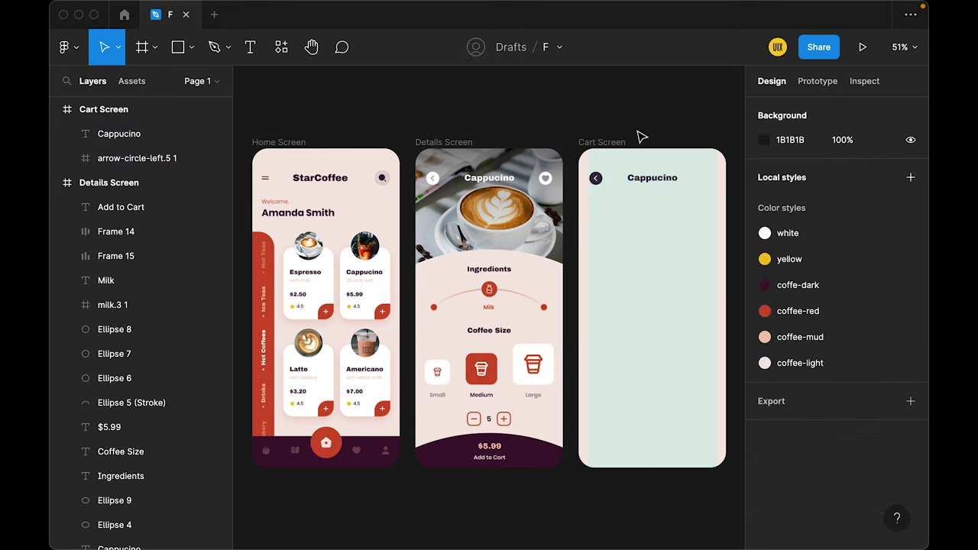
# - Change the pasted title on Cart Screen to 'Cart'
pyautogui.click(615, 142)
pyautogui.hotkey('shift', '2')
pyautogui.click(558, 131)
pyautogui.click(489, 134)
pyautogui.press('Return')
pyautogui.write('Cart')
pyautogui.press('Escape')
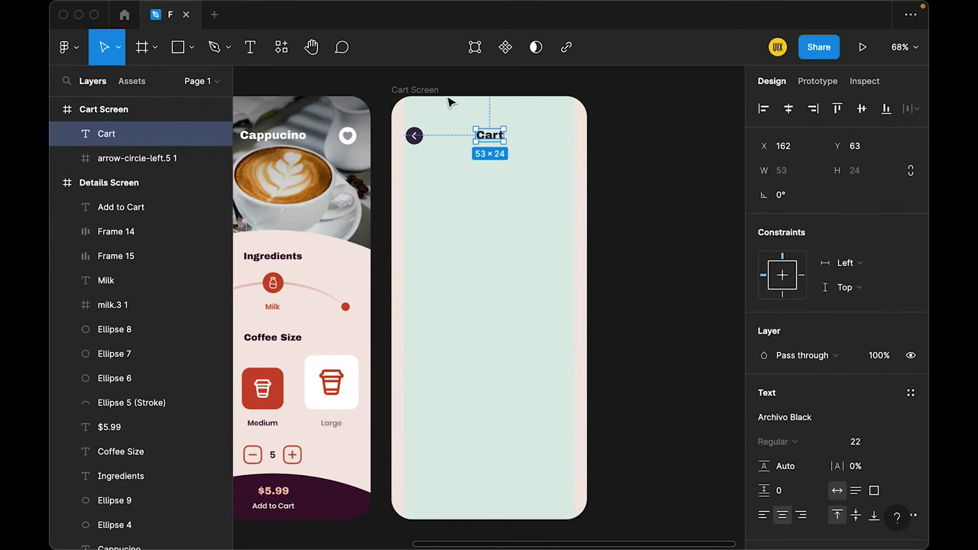
# - Paste the edit icon at the header's right end and vertically centre all three header items
pyautogui.click(426, 91)
pyautogui.hotkey('ctrl', 'v')
pyautogui.click(664, 129)
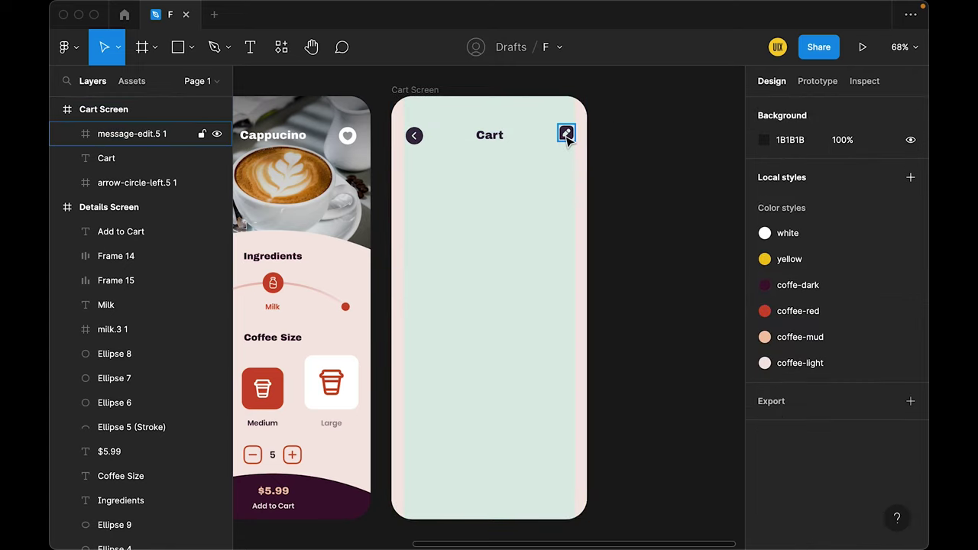
pyautogui.moveTo(566, 137); pyautogui.dragTo(568, 141)
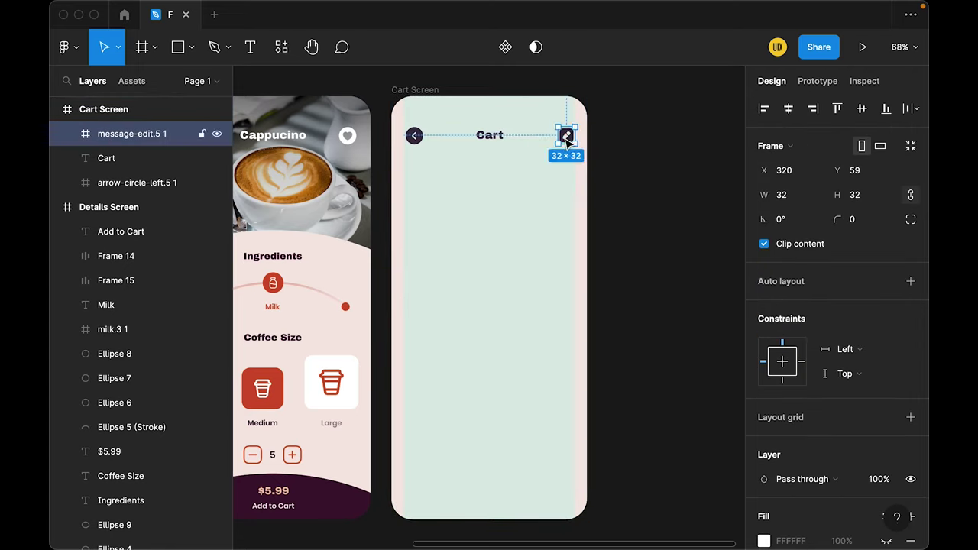
pyautogui.keyDown('shift'); pyautogui.click(489, 137); pyautogui.keyUp('shift')
pyautogui.keyDown('shift'); pyautogui.click(413, 136); pyautogui.keyUp('shift')
pyautogui.click(861, 110)
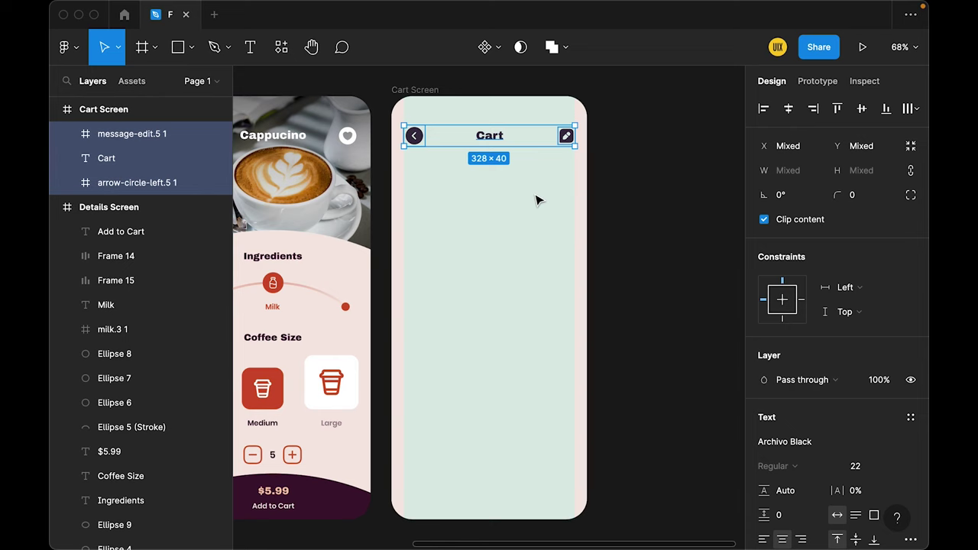
pyautogui.click(675, 152)
# - Swap the back arrow and edit icons from coffe-dark to the coffee-red style
pyautogui.hscroll(-3, 595, 214)
pyautogui.hscroll(-2, 644, 188)
pyautogui.click(644, 140)
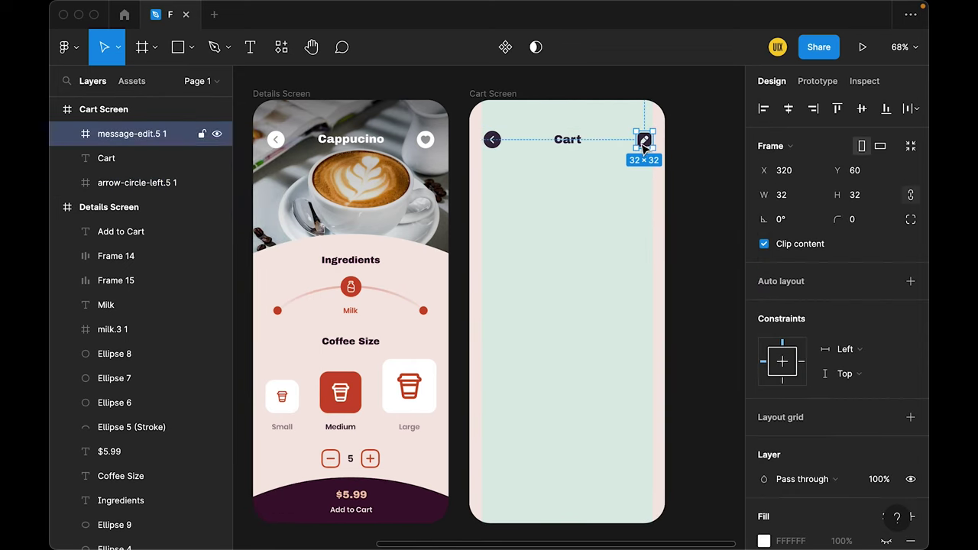
pyautogui.keyDown('shift'); pyautogui.click(491, 139); pyautogui.keyUp('shift')
pyautogui.scroll(-3, 842, 393)
pyautogui.click(827, 436)
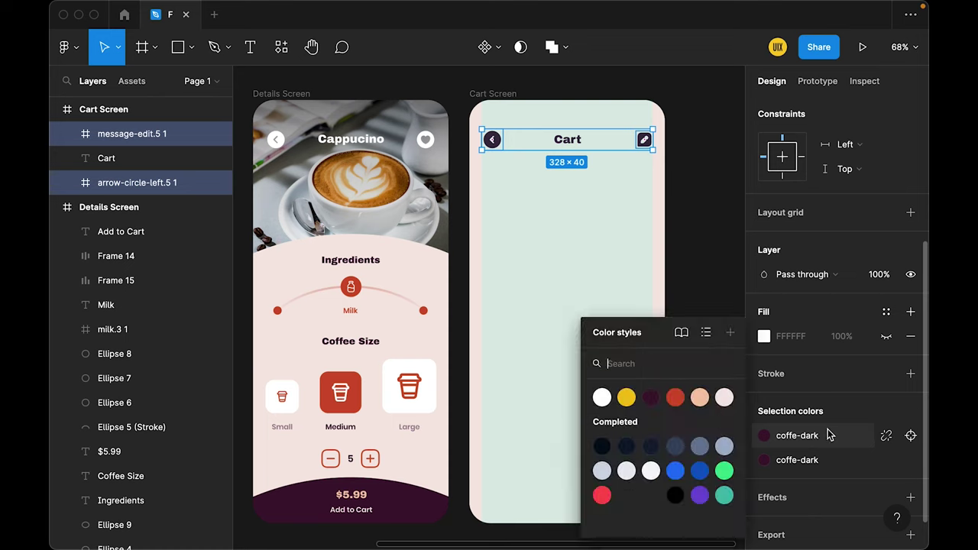
pyautogui.click(675, 397)
pyautogui.click(785, 442)
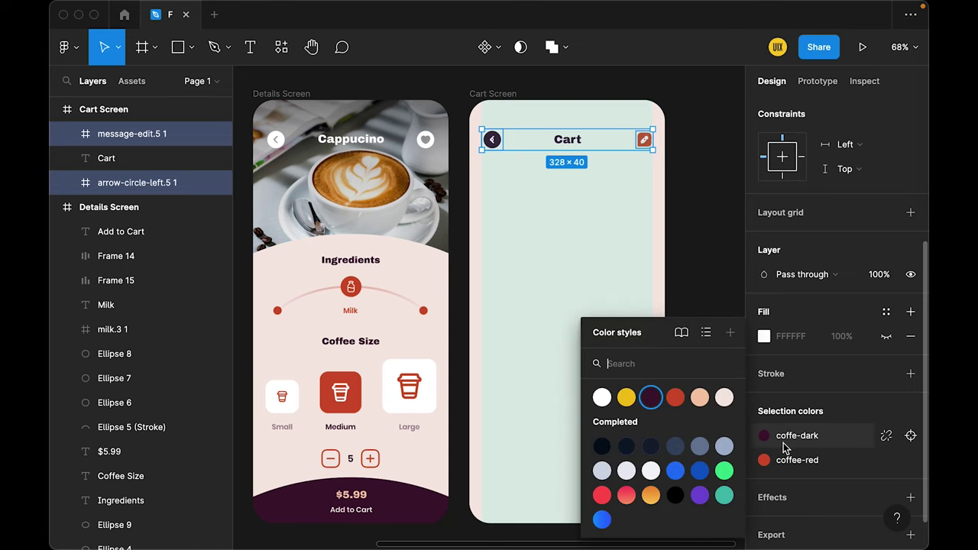
pyautogui.click(675, 397)
pyautogui.click(628, 336)
pyautogui.hotkey('shift', '2')
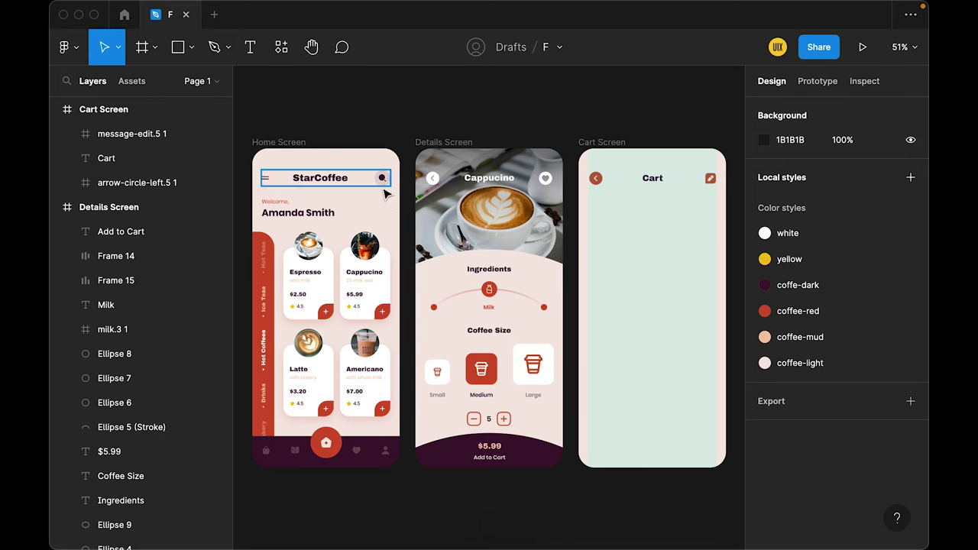
pyautogui.click(382, 180)
# - Vertically centre the search icon, StarCoffee title and shape, and nudge the row up
pyautogui.press('Escape')
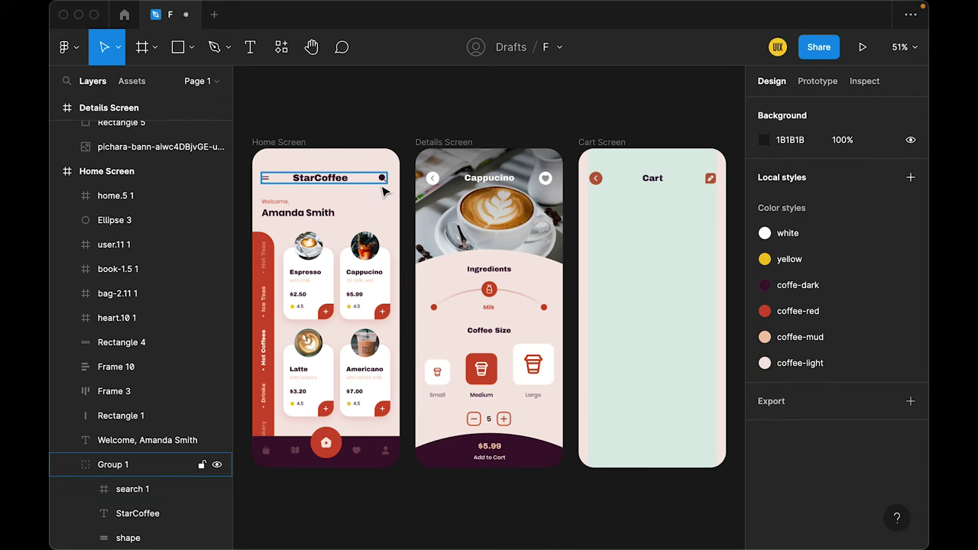
pyautogui.doubleClick(382, 179)
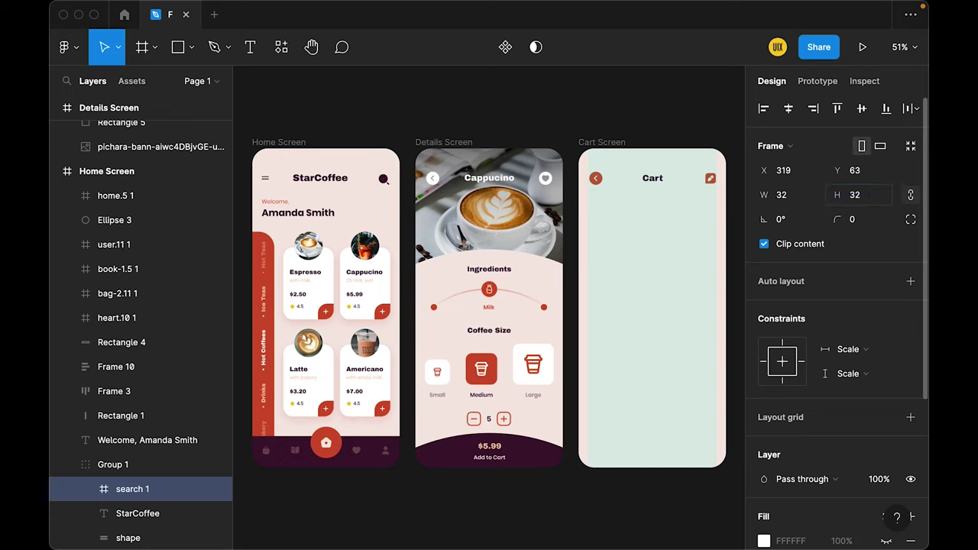
pyautogui.keyDown('shift'); pyautogui.click(129, 538); pyautogui.keyUp('shift')
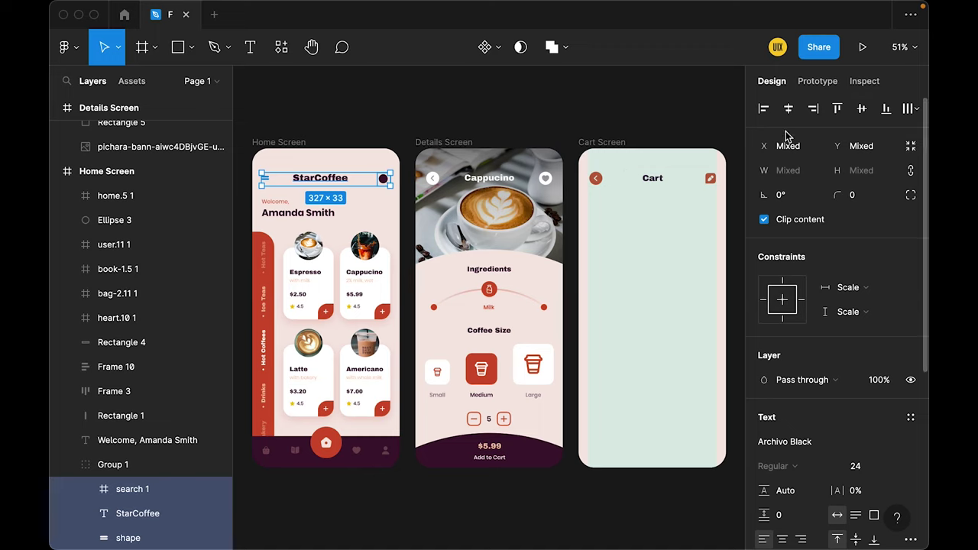
pyautogui.click(861, 109)
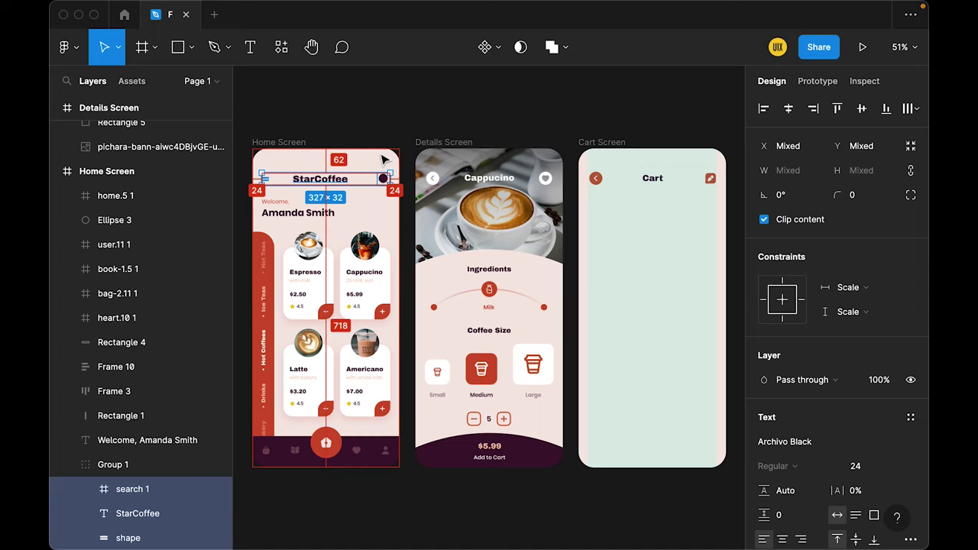
pyautogui.press('Up')
pyautogui.press('Up')
pyautogui.press('Up')
pyautogui.press('Up')
pyautogui.press('Up')
pyautogui.press('Up')
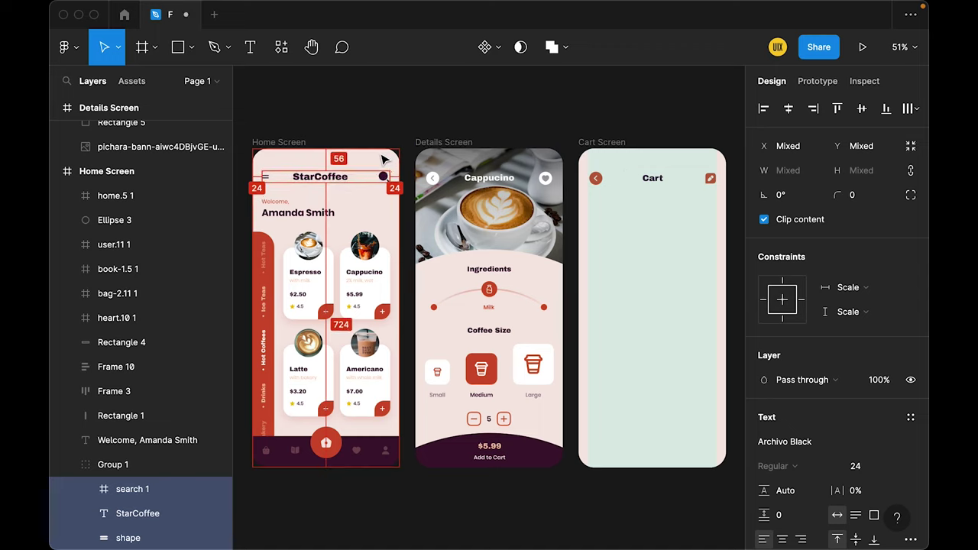
pyautogui.keyDown('shift'); pyautogui.click(137, 513); pyautogui.keyUp('shift')
# - Make the Home header's search icon coffee-red
pyautogui.scroll(-3, 805, 366)
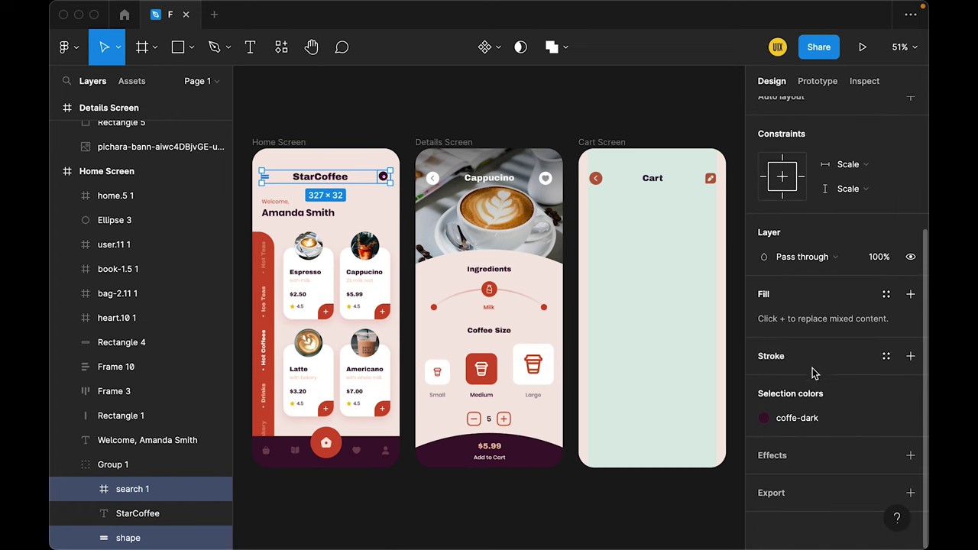
pyautogui.click(829, 418)
pyautogui.click(698, 395)
pyautogui.click(561, 125)
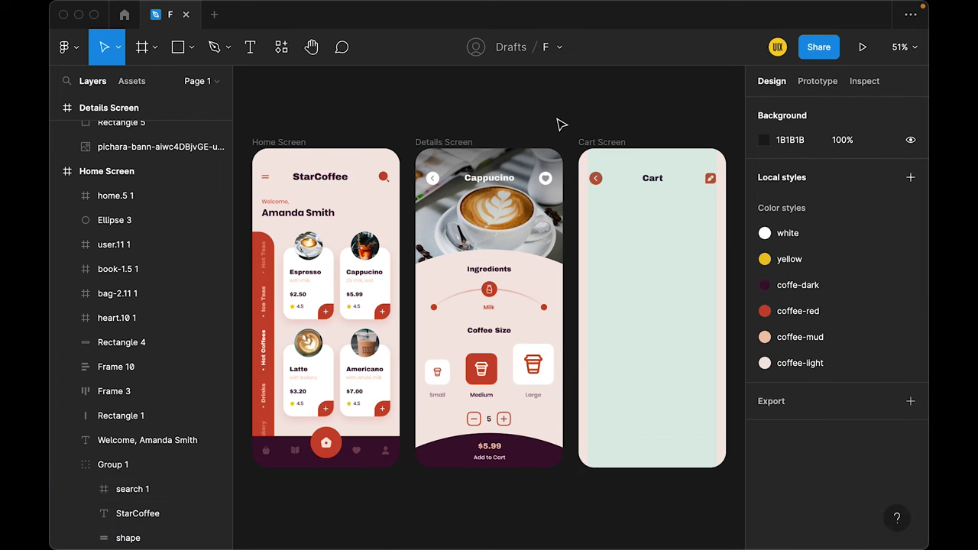
pyautogui.hotkey('shift', '2')
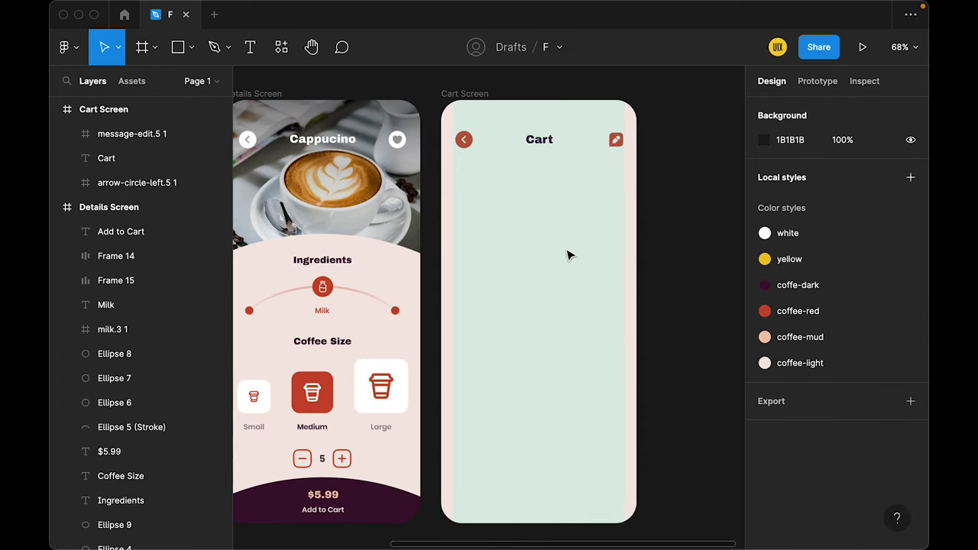
# - Add a 'My Order' text in Poppins just below the Cart screen's back arrow
pyautogui.press('t')
pyautogui.click(476, 178)
pyautogui.write('My Order')
pyautogui.press('Escape')
pyautogui.click(796, 417)
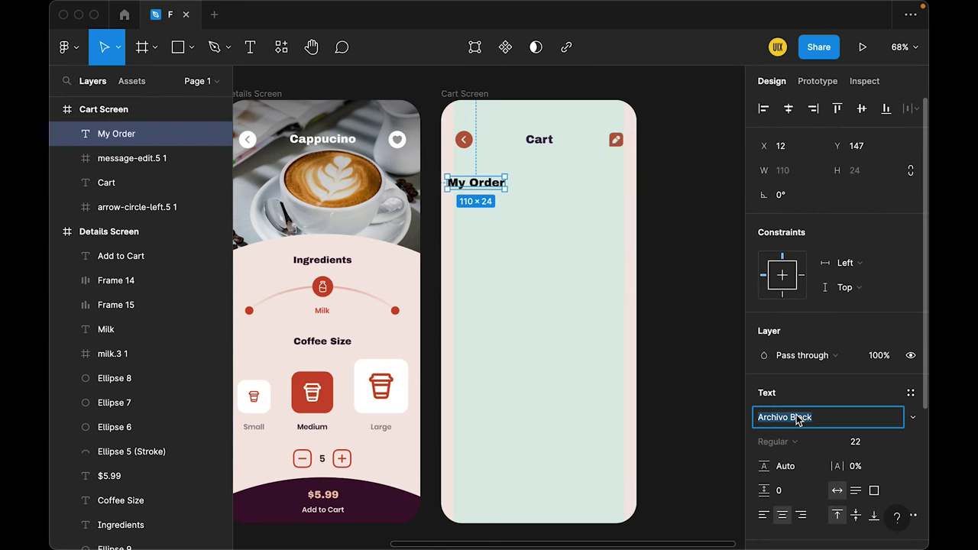
pyautogui.write('Poppins')
pyautogui.press('Return')
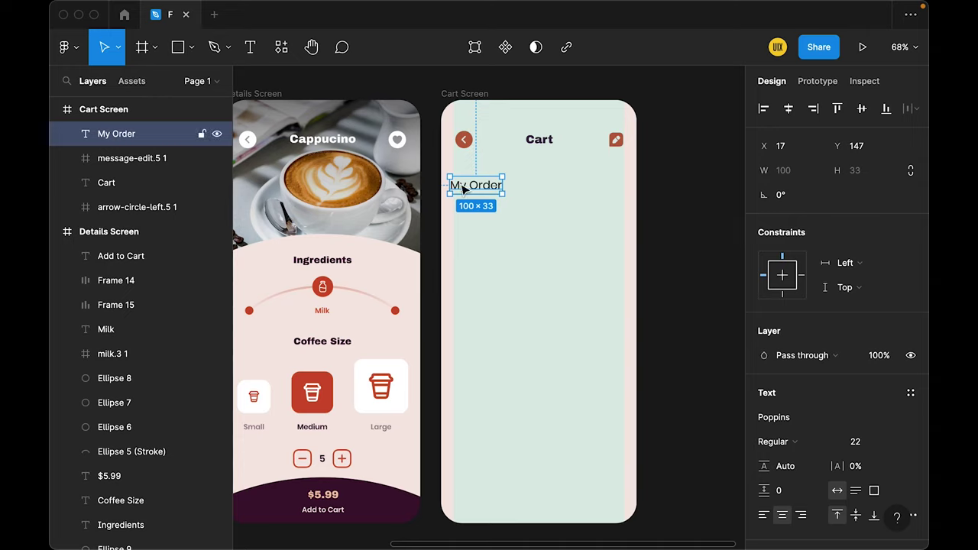
pyautogui.moveTo(466, 191); pyautogui.dragTo(469, 178)
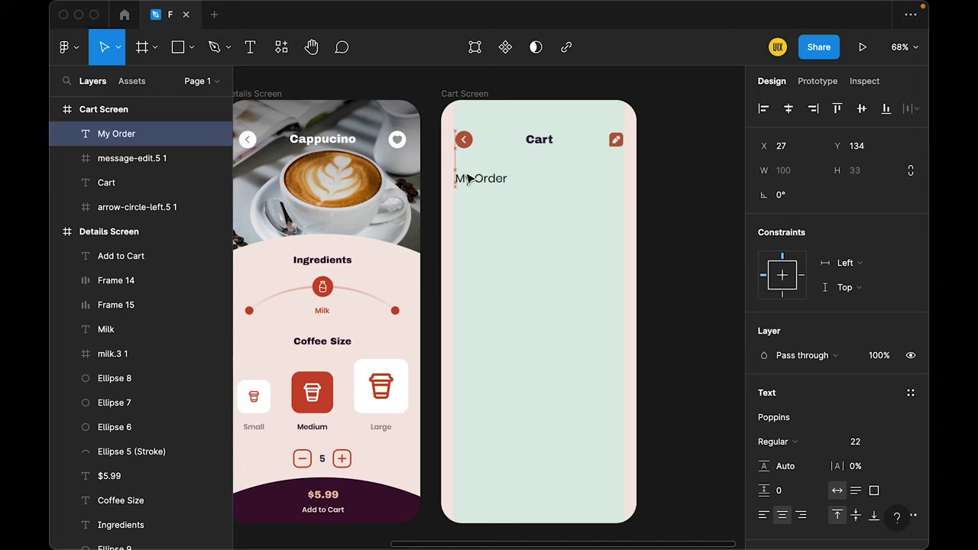
# - Make My Order left-aligned, Bold, size 20, with the coffe-dark fill style
pyautogui.click(766, 516)
pyautogui.click(770, 442)
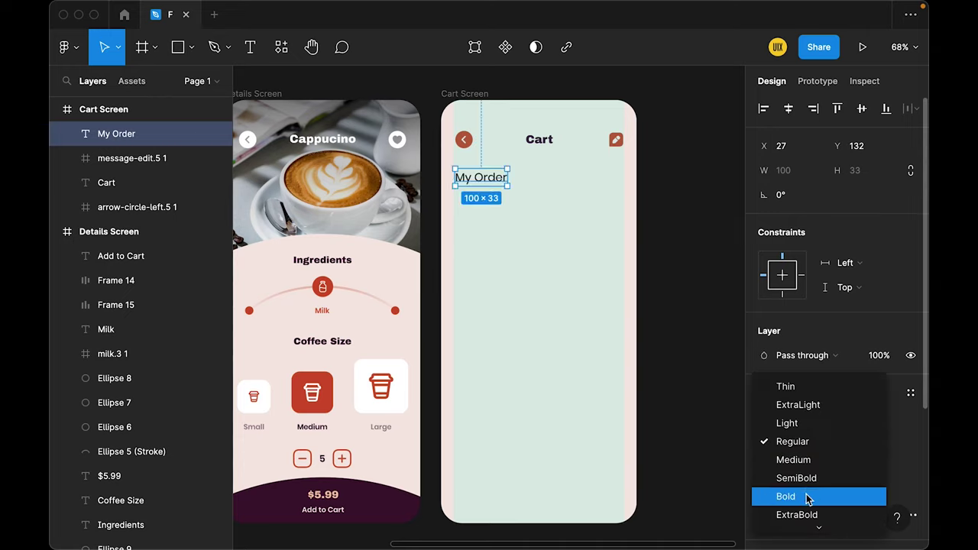
pyautogui.click(808, 496)
pyautogui.click(869, 446)
pyautogui.write('20')
pyautogui.press('Return')
pyautogui.scroll(-3, 863, 443)
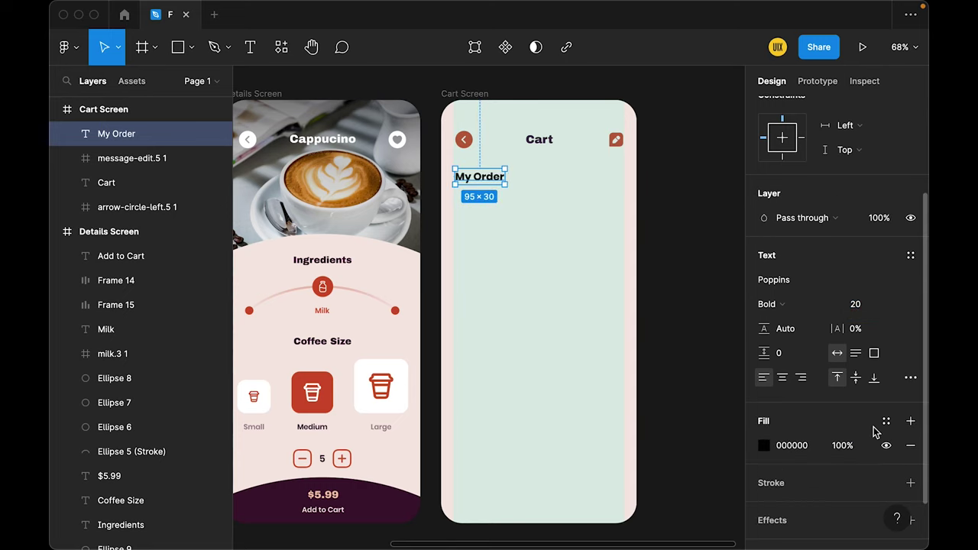
pyautogui.click(885, 421)
pyautogui.click(825, 405)
pyautogui.click(563, 283)
pyautogui.click(488, 178)
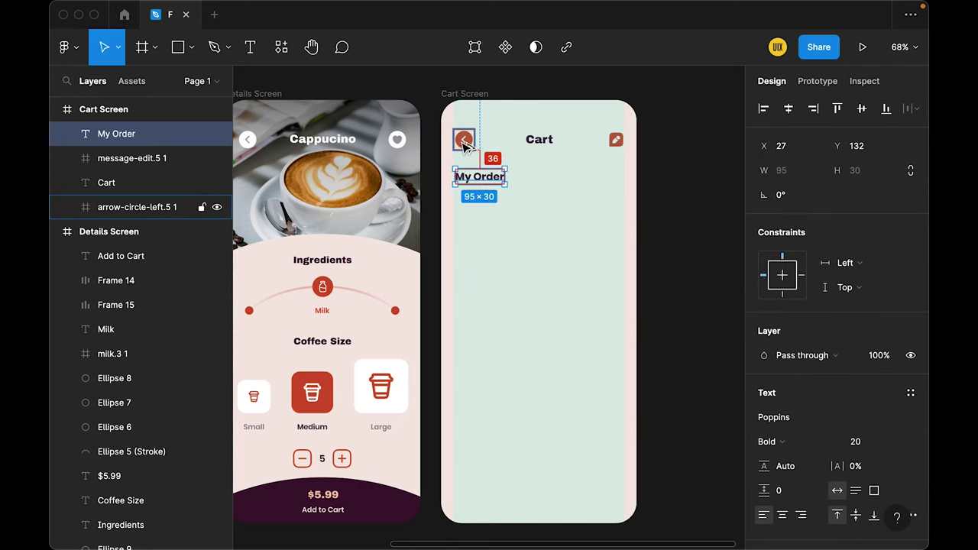
pyautogui.click(489, 248)
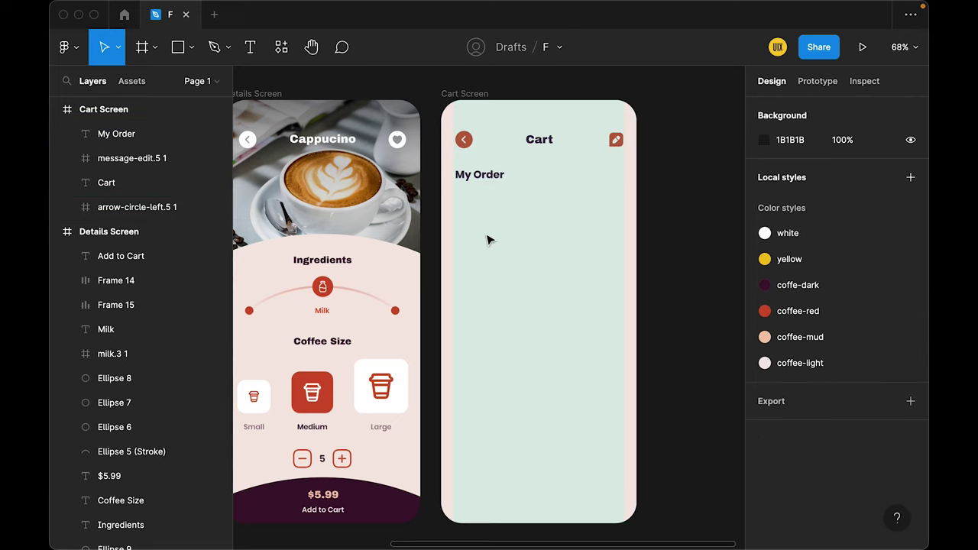
# - Add a 'You have 2 items in your cart.' text line below My Order
pyautogui.press('t')
pyautogui.click(476, 207)
pyautogui.write('You have 2 it')
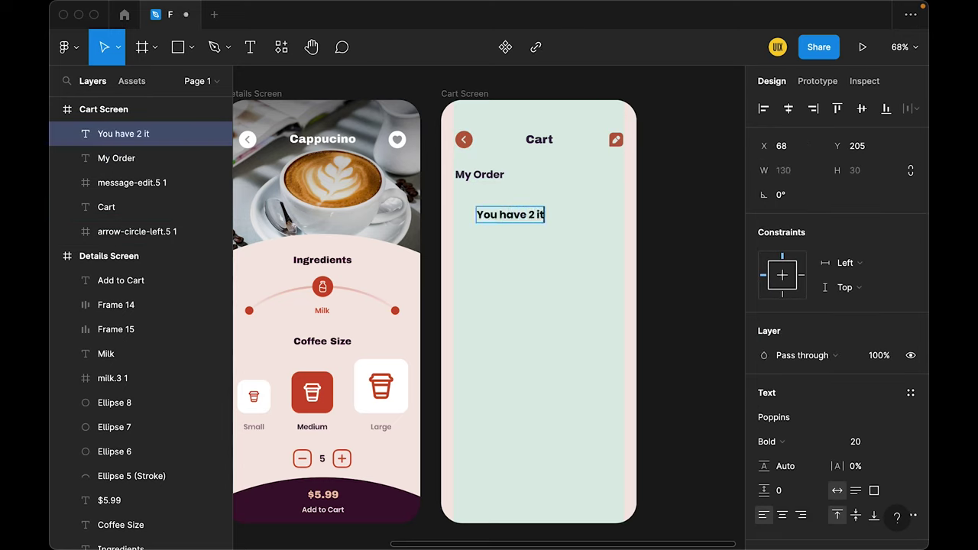
pyautogui.write('ems in your cart.')
pyautogui.press('Escape')
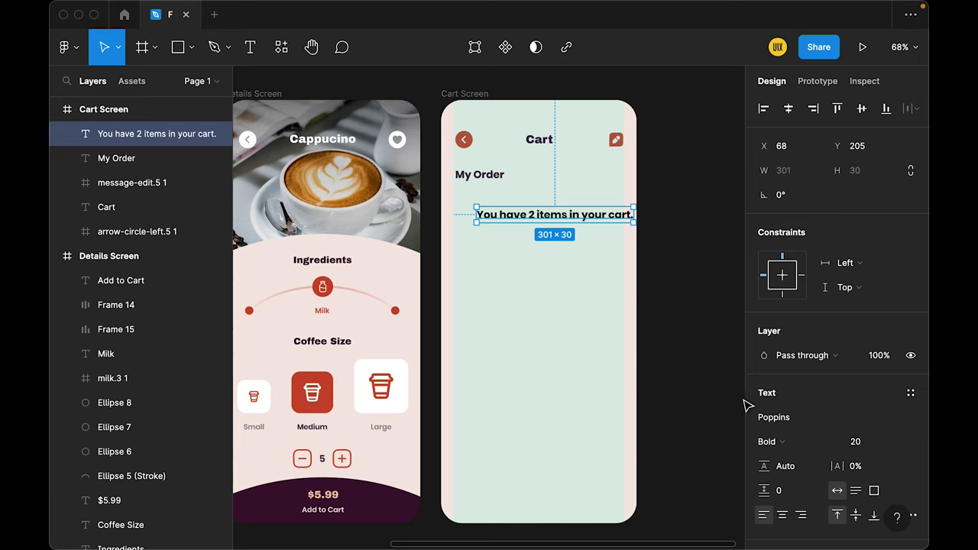
# - Set the cart text to Regular weight at font size 12
pyautogui.click(768, 442)
pyautogui.click(777, 384)
pyautogui.click(854, 441)
pyautogui.write('12')
pyautogui.press('Return')
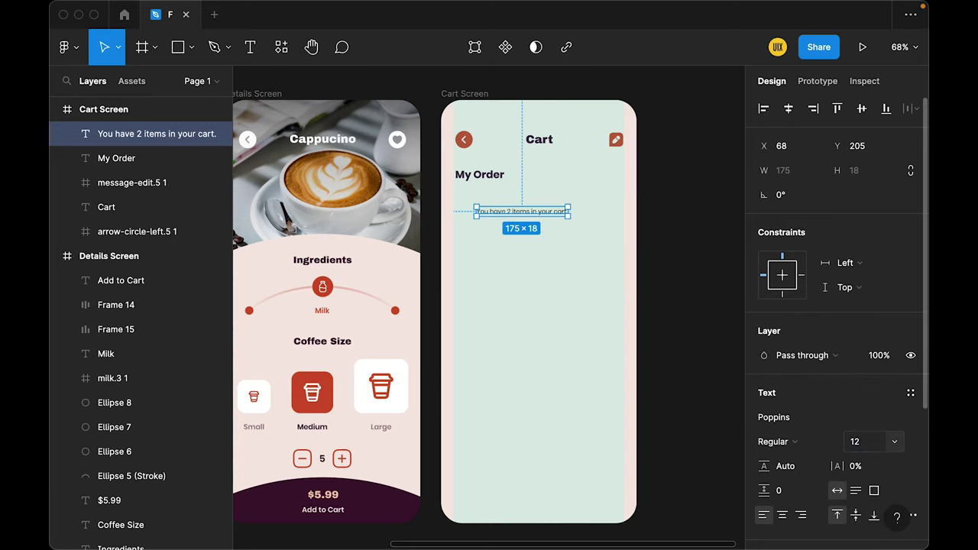
# - Move the cart text under My Order and fill it with the coffe-dark style
pyautogui.click(550, 303)
pyautogui.moveTo(550, 226); pyautogui.dragTo(517, 203)
pyautogui.click(517, 203)
pyautogui.scroll(-5, 836, 355)
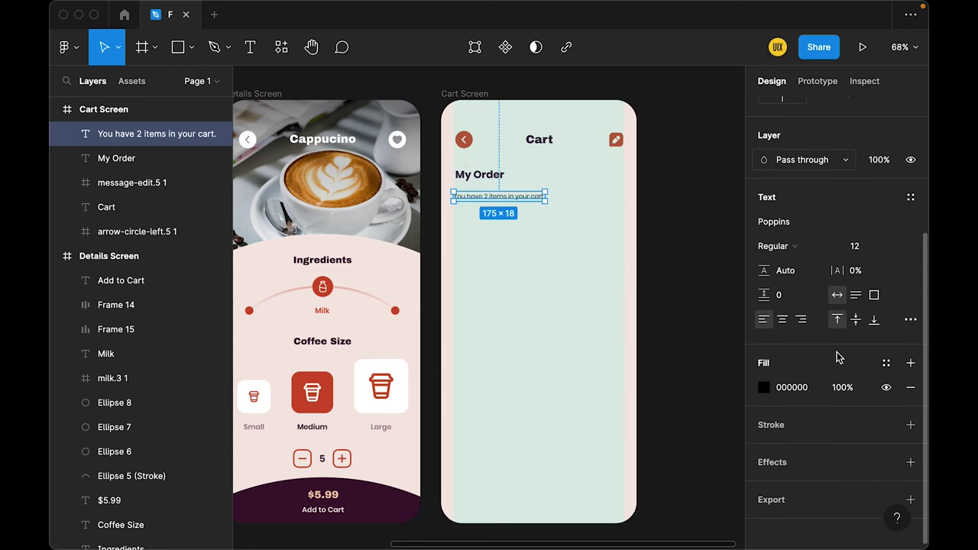
pyautogui.click(883, 364)
pyautogui.click(828, 405)
pyautogui.click(498, 208)
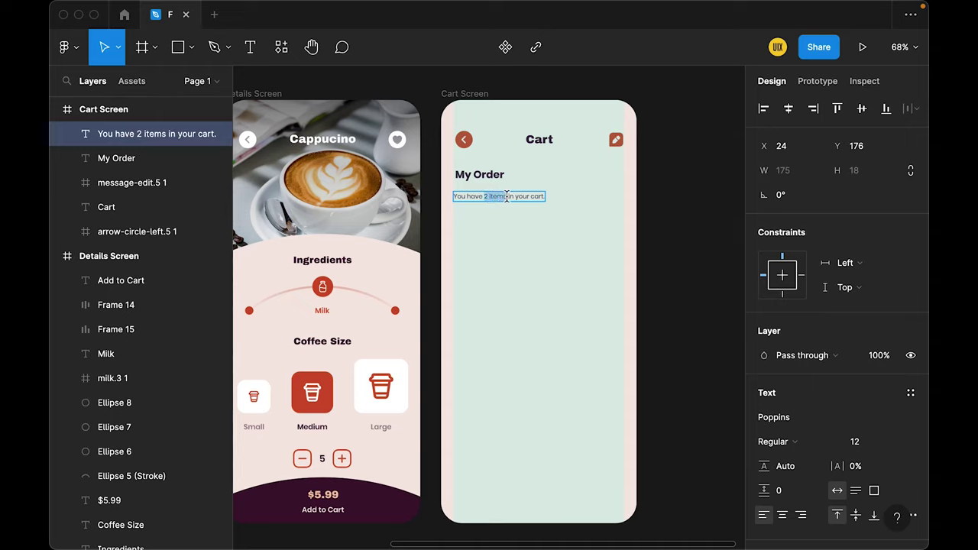
# - Make the words '2 items' SemiBold and coffee-red
pyautogui.click(778, 441)
pyautogui.click(802, 477)
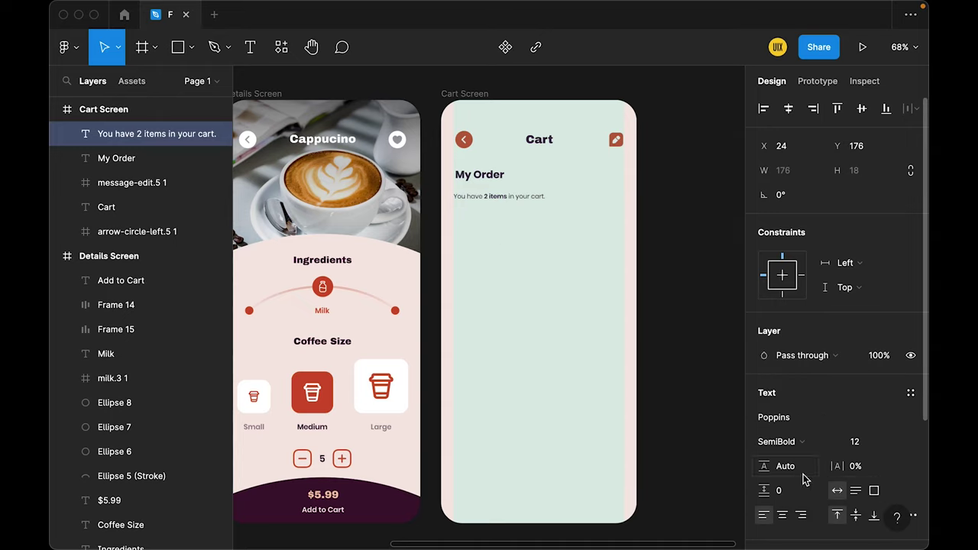
pyautogui.scroll(-2, 855, 453)
pyautogui.click(802, 509)
pyautogui.click(850, 404)
pyautogui.press('Escape')
pyautogui.click(508, 264)
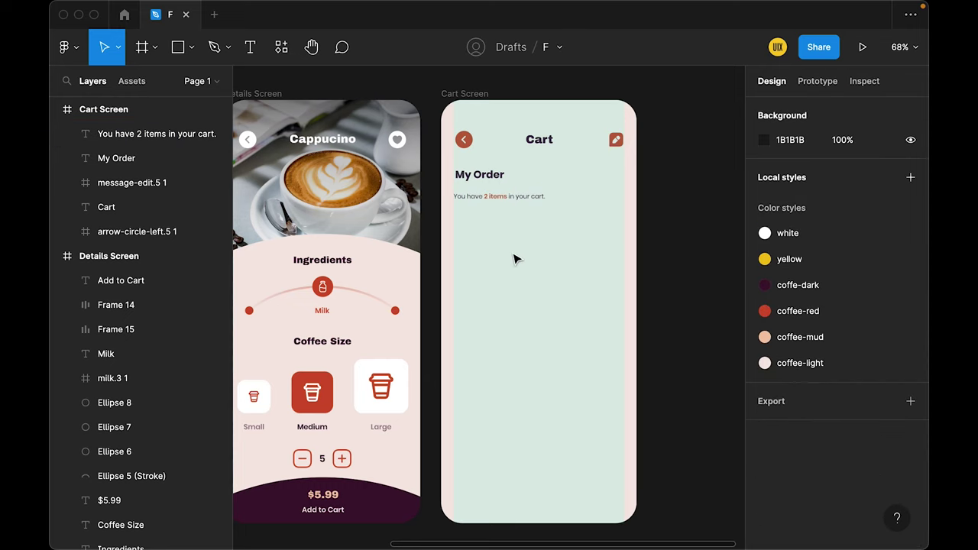
# - Nudge the cart text closer to My Order and left-align both texts
pyautogui.click(497, 196)
pyautogui.press('Up')
pyautogui.press('Up')
pyautogui.press('Up')
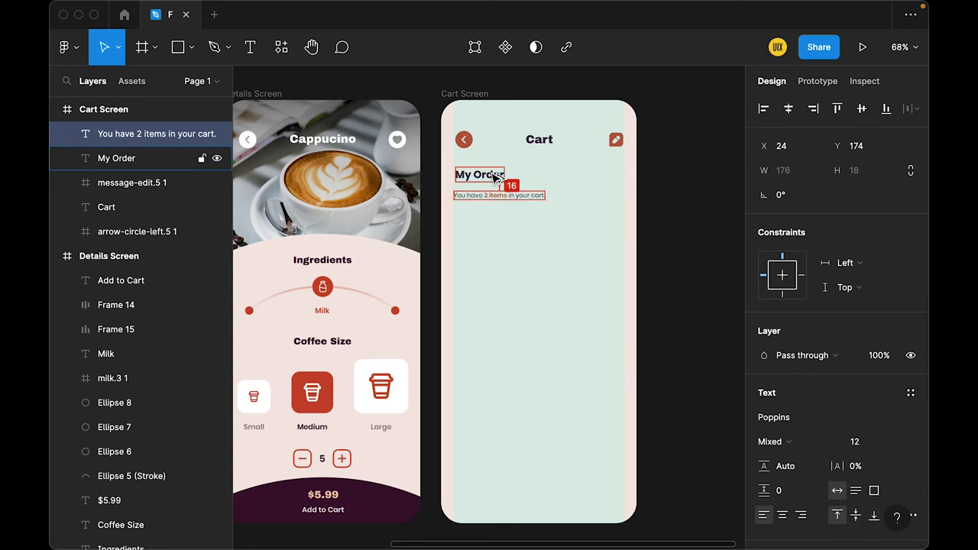
pyautogui.keyDown('shift'); pyautogui.click(473, 176); pyautogui.keyUp('shift')
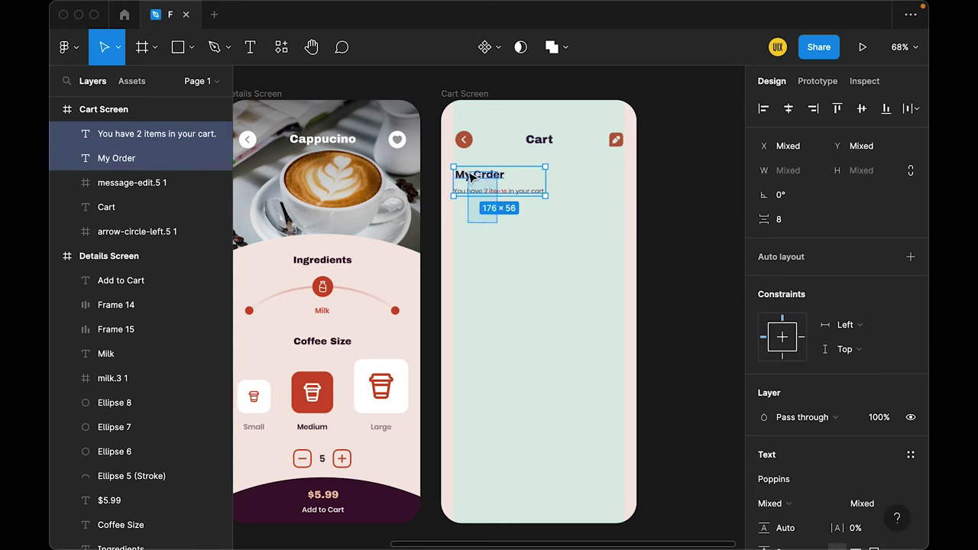
pyautogui.click(763, 109)
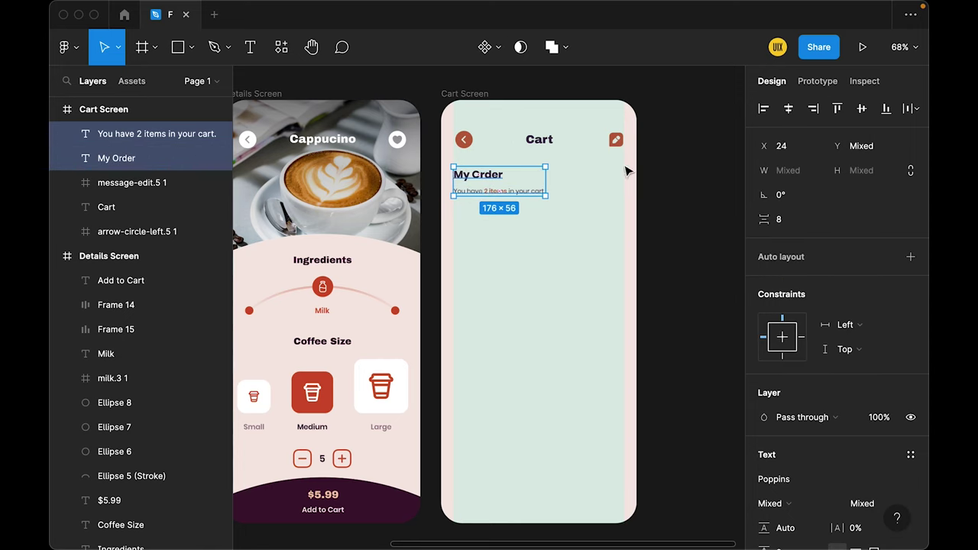
pyautogui.moveTo(495, 180); pyautogui.dragTo(500, 184)
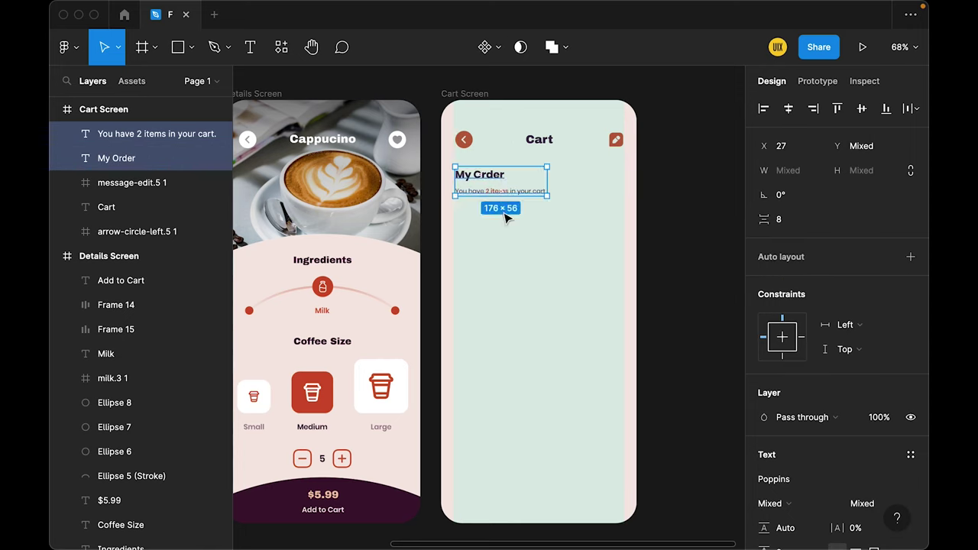
pyautogui.press('alt')
pyautogui.click(523, 254)
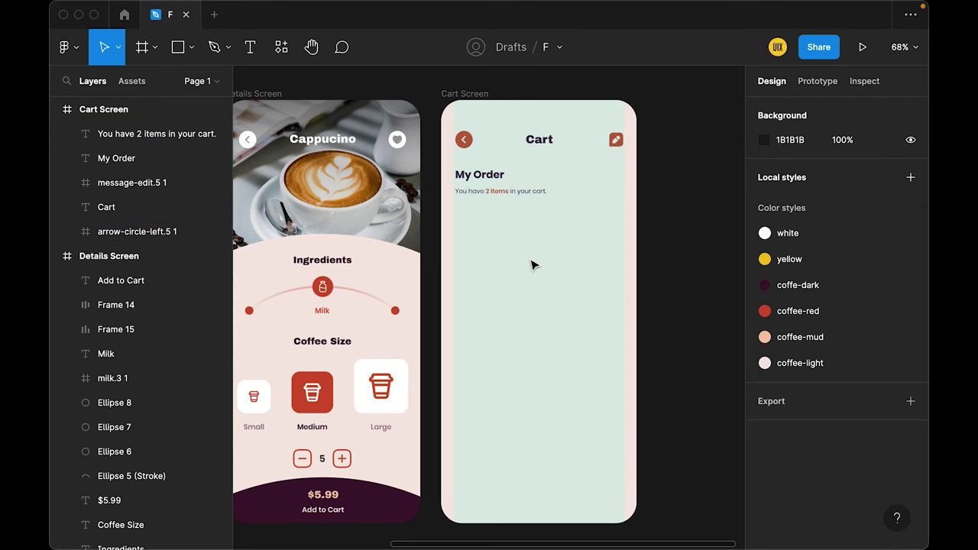
pyautogui.click(178, 48)
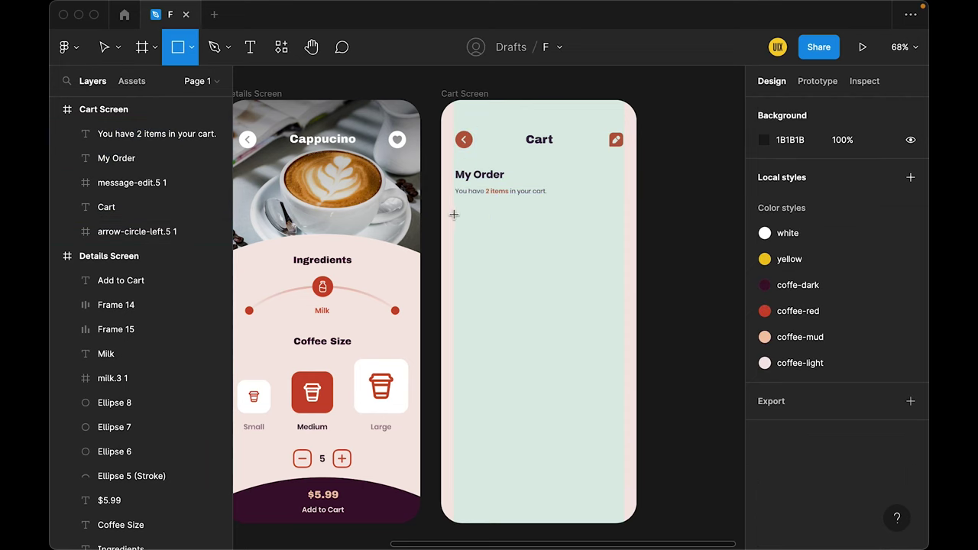
# - Draw a 325×96 card with corner radius 16 just below the subtitle
pyautogui.moveTo(453, 215); pyautogui.dragTo(622, 264)
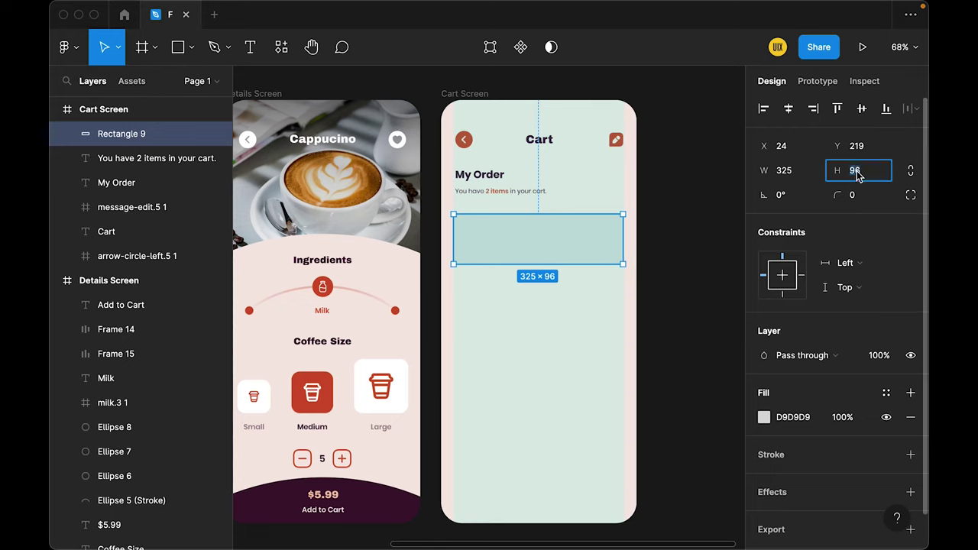
pyautogui.click(863, 200)
pyautogui.write('16')
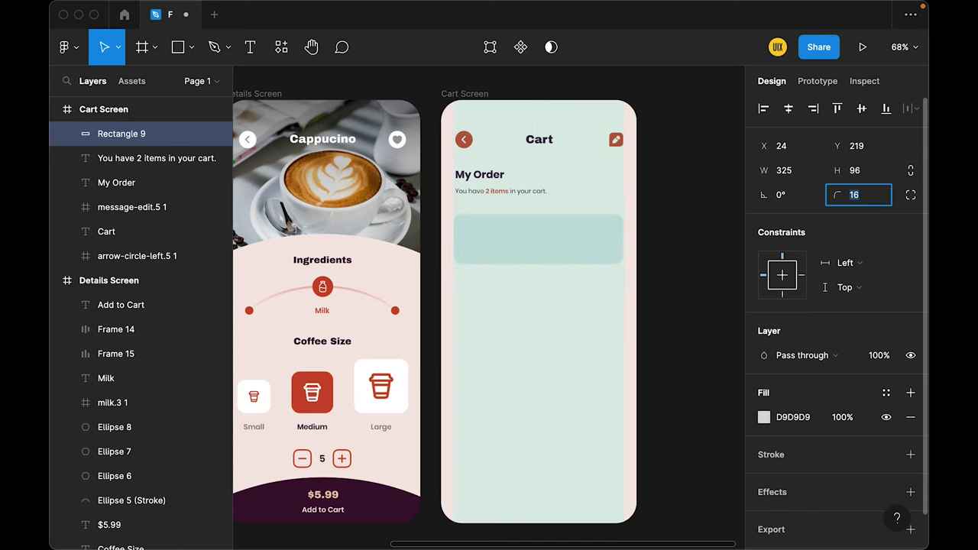
pyautogui.press('Return')
pyautogui.click(680, 286)
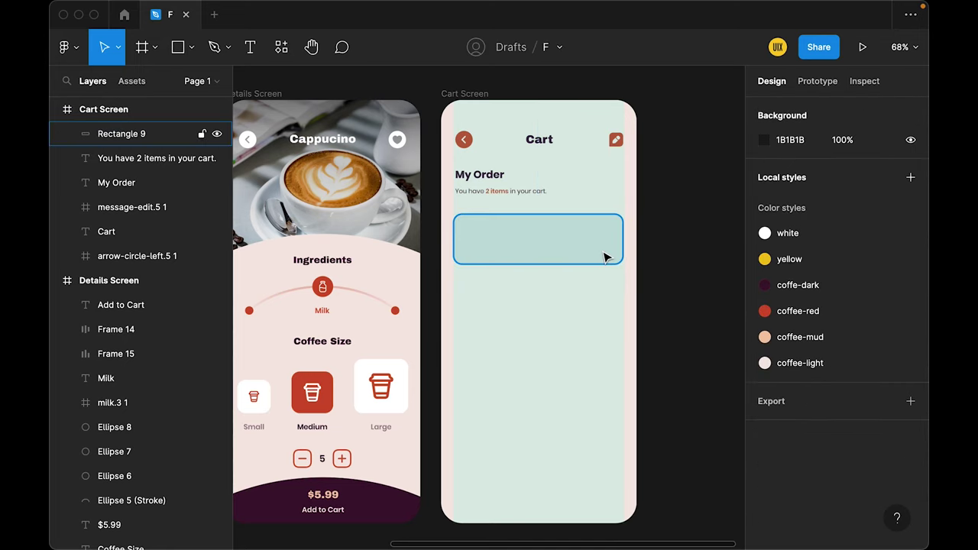
pyautogui.click(580, 243)
pyautogui.press('Up')
pyautogui.press('Up')
pyautogui.press('Up')
pyautogui.press('Up')
pyautogui.press('Up')
pyautogui.press('Up')
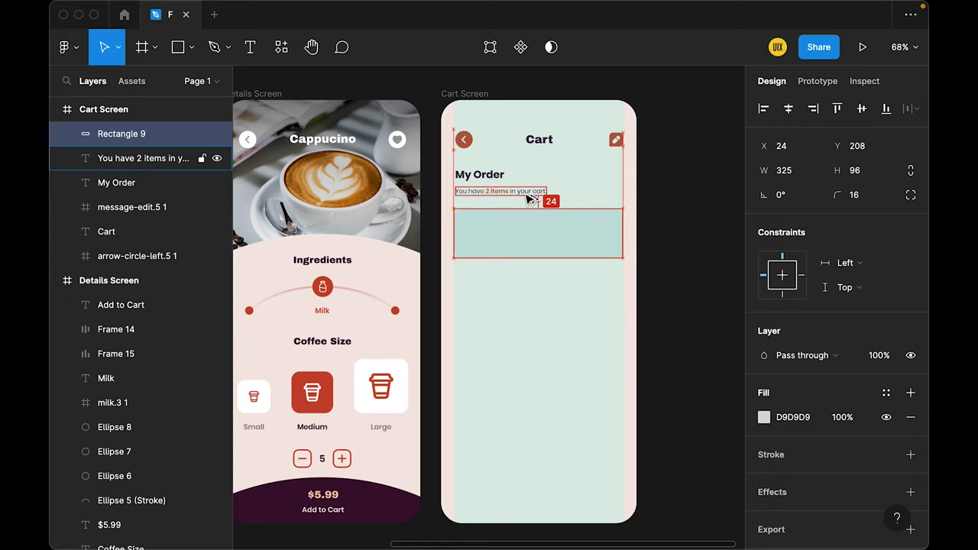
# - Fill the card with the white style and add a drop shadow with Y 8 and blur 16
pyautogui.click(886, 393)
pyautogui.click(775, 406)
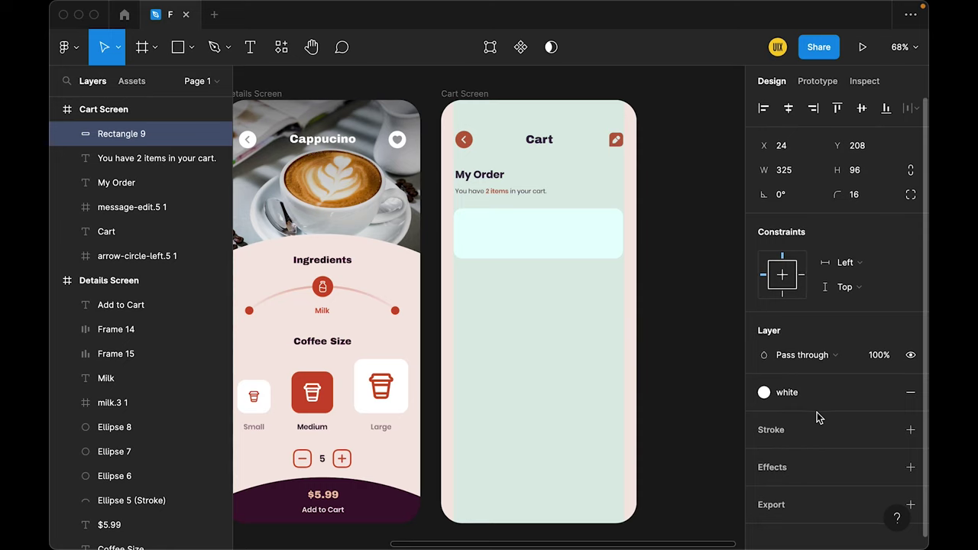
pyautogui.scroll(-1, 817, 416)
pyautogui.click(909, 456)
pyautogui.click(765, 480)
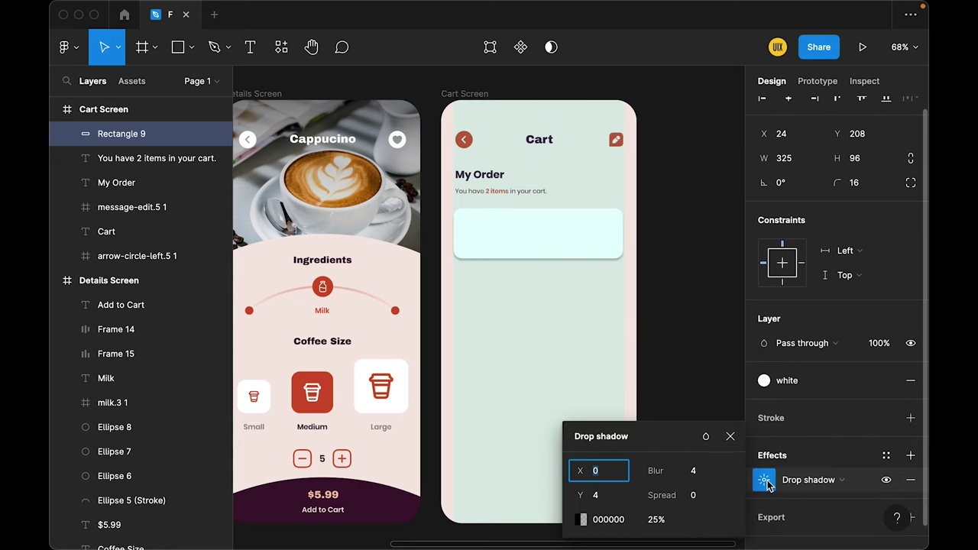
pyautogui.press('Tab')
pyautogui.write('8')
pyautogui.press('Tab')
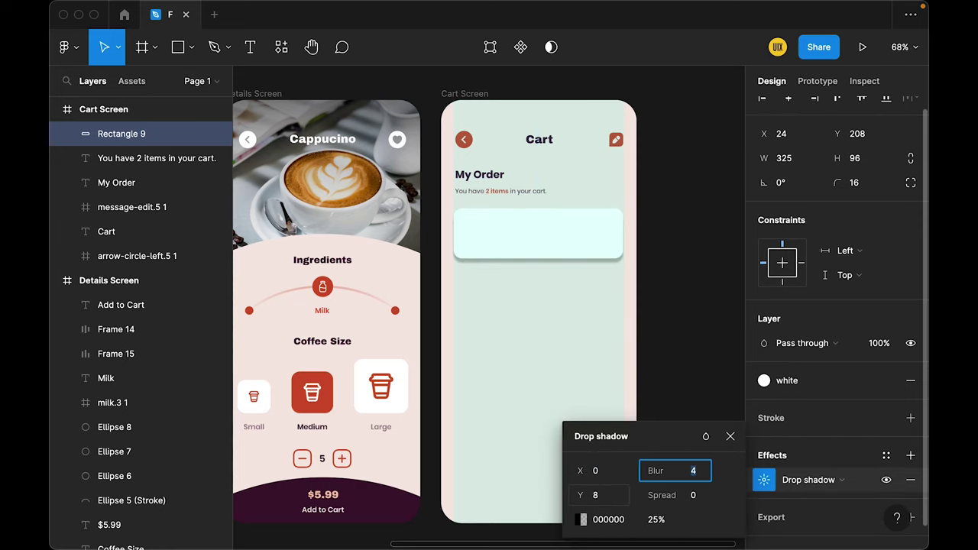
pyautogui.write('16')
pyautogui.press('Return')
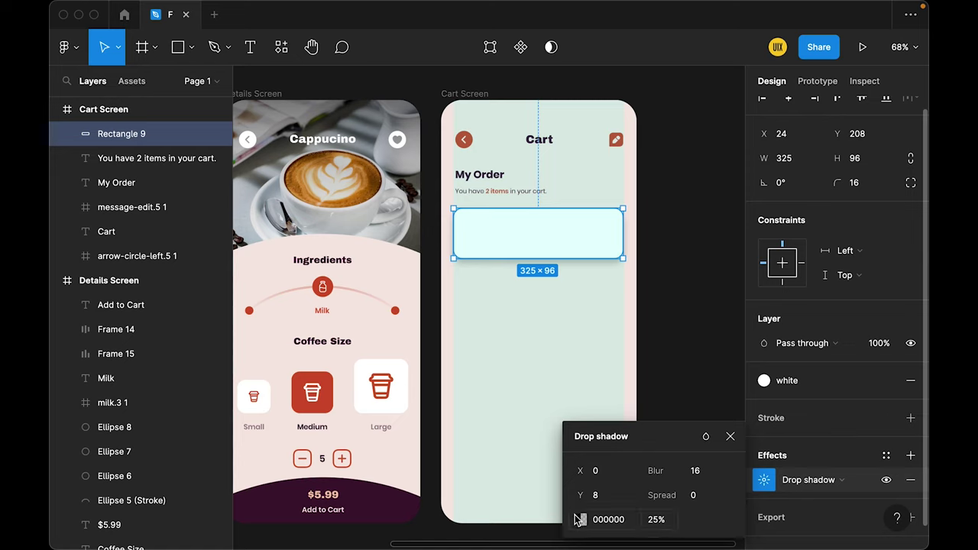
# - Eyedrop the red D1512D as the shadow colour and lower its opacity
pyautogui.click(583, 520)
pyautogui.click(401, 380)
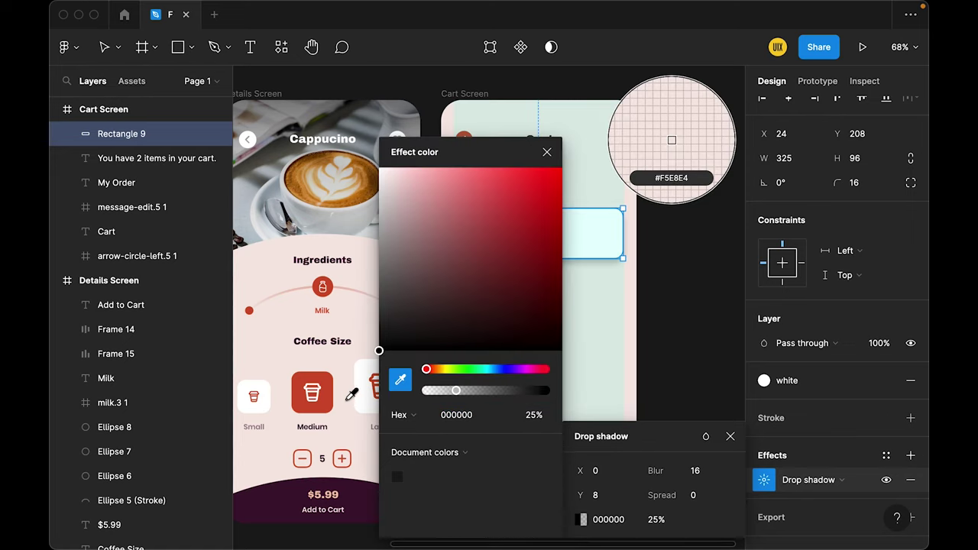
pyautogui.click(616, 139)
pyautogui.click(538, 415)
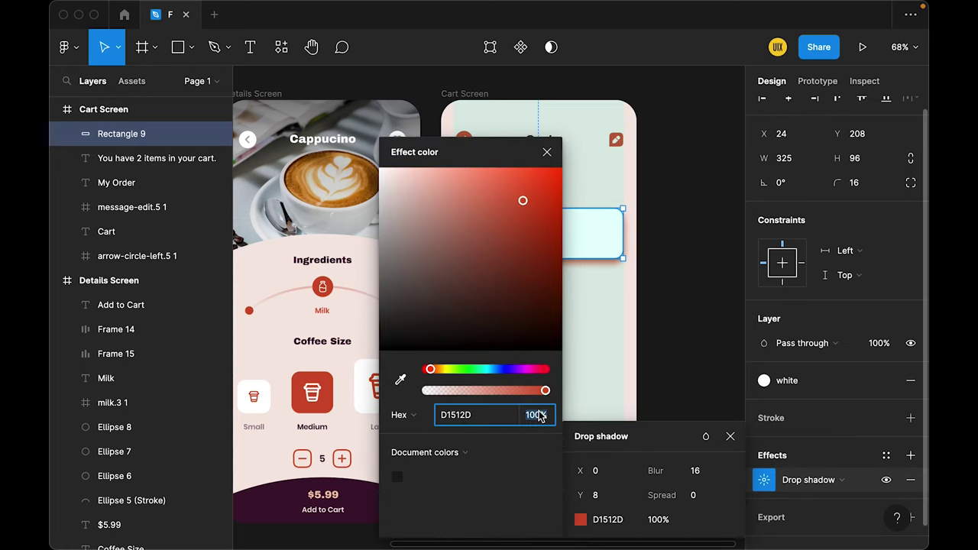
pyautogui.write('10')
pyautogui.press('Return')
pyautogui.click(545, 417)
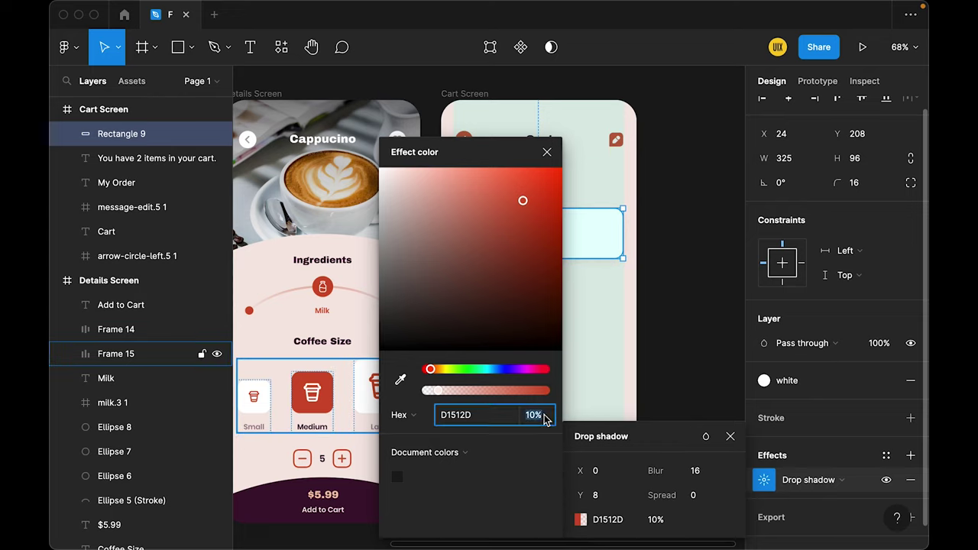
pyautogui.write('20')
pyautogui.press('Return')
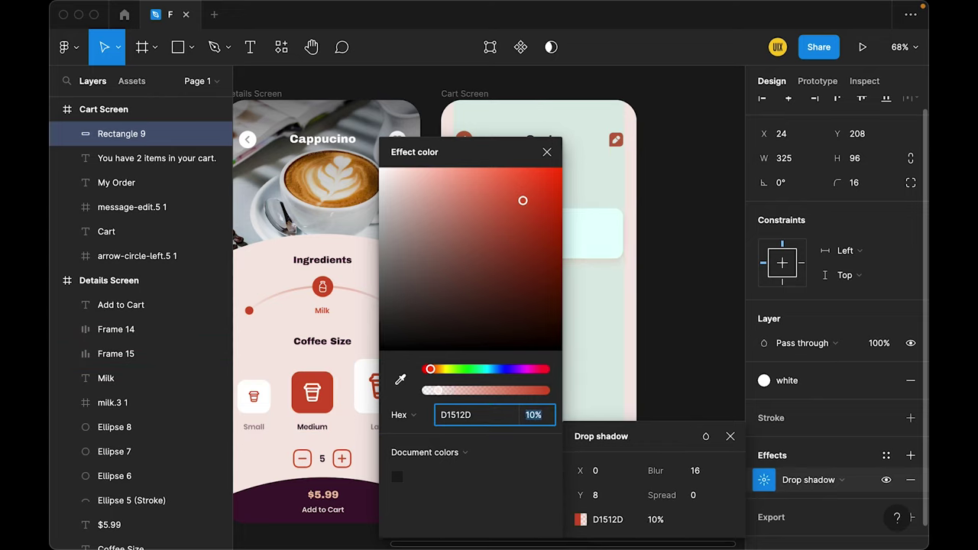
pyautogui.press('Escape')
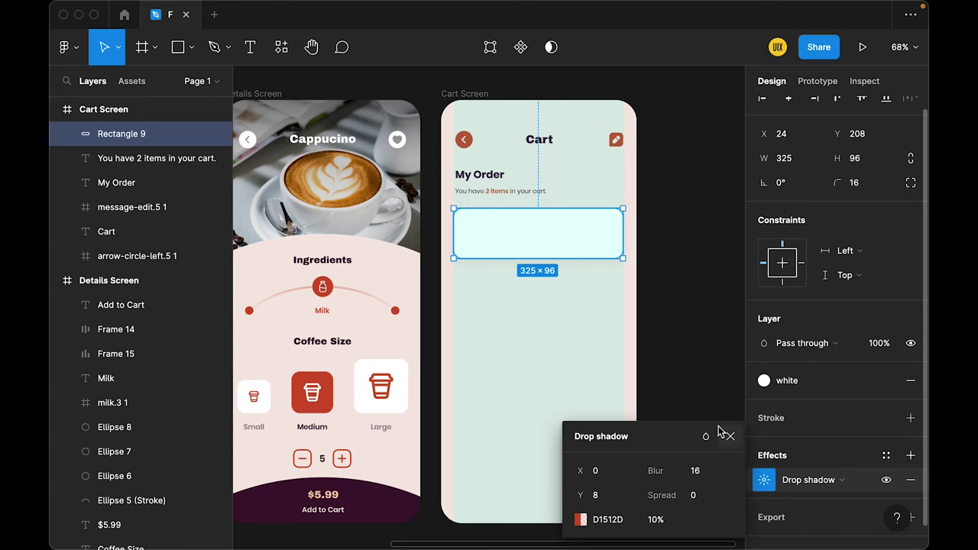
pyautogui.click(698, 317)
pyautogui.scroll(3, 697, 317)
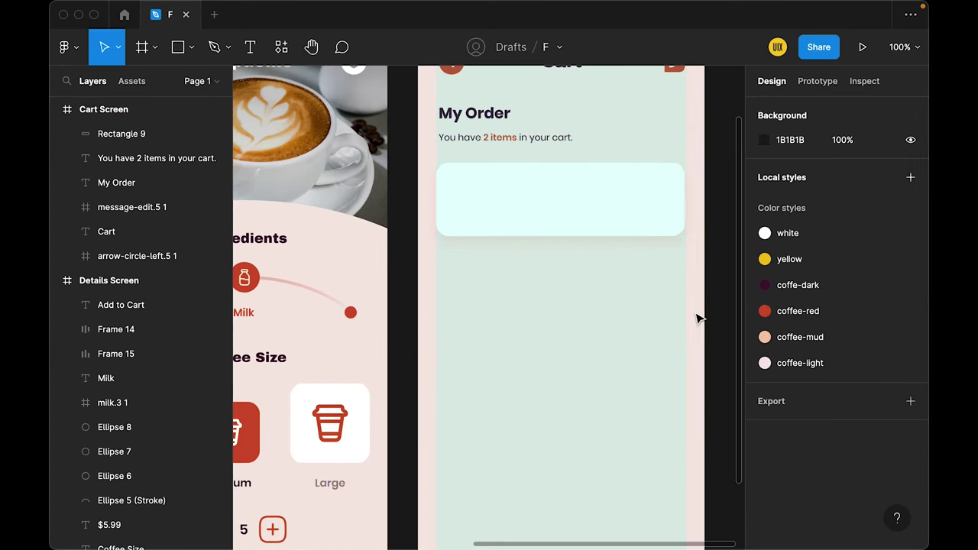
# - Draw an 80×80 circle near the card's left edge
pyautogui.scroll(2, 578, 351)
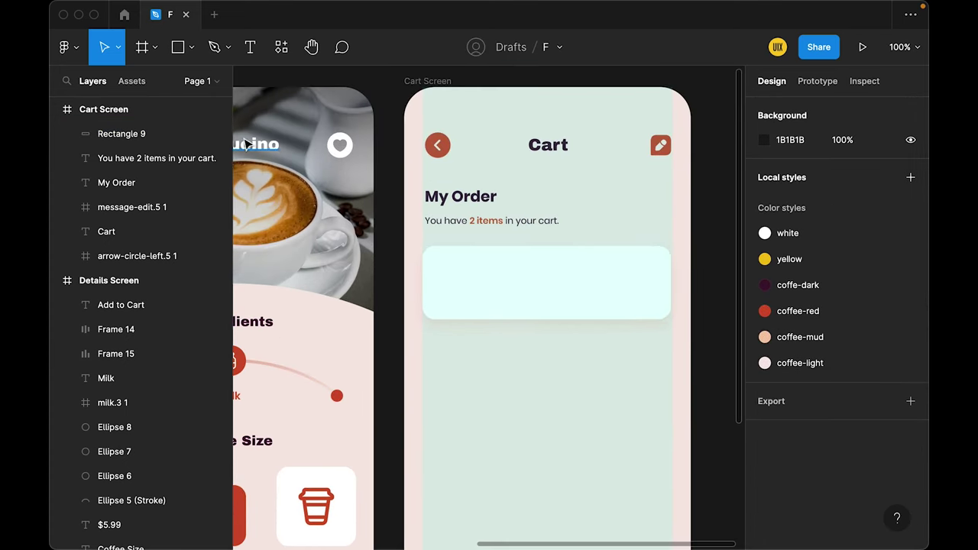
pyautogui.click(191, 48)
pyautogui.click(173, 143)
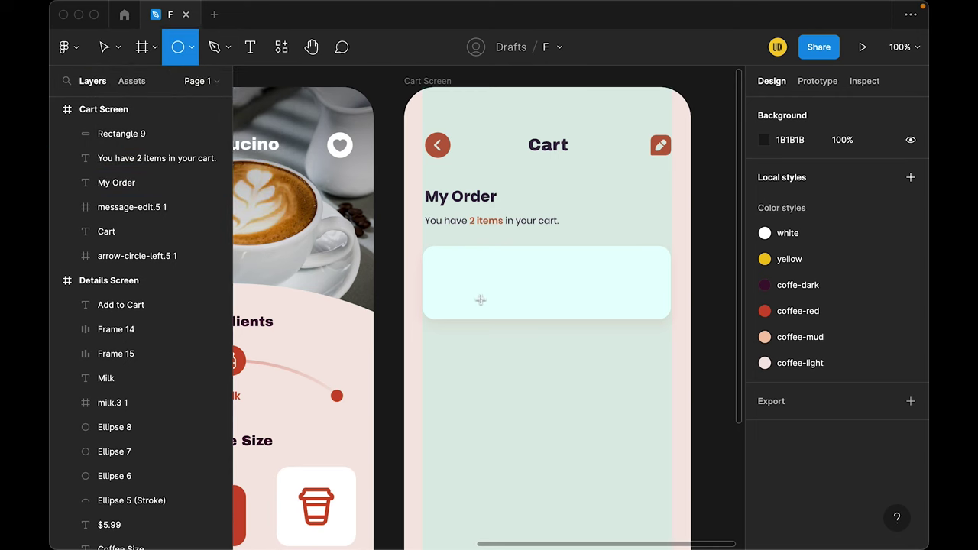
pyautogui.click(475, 279)
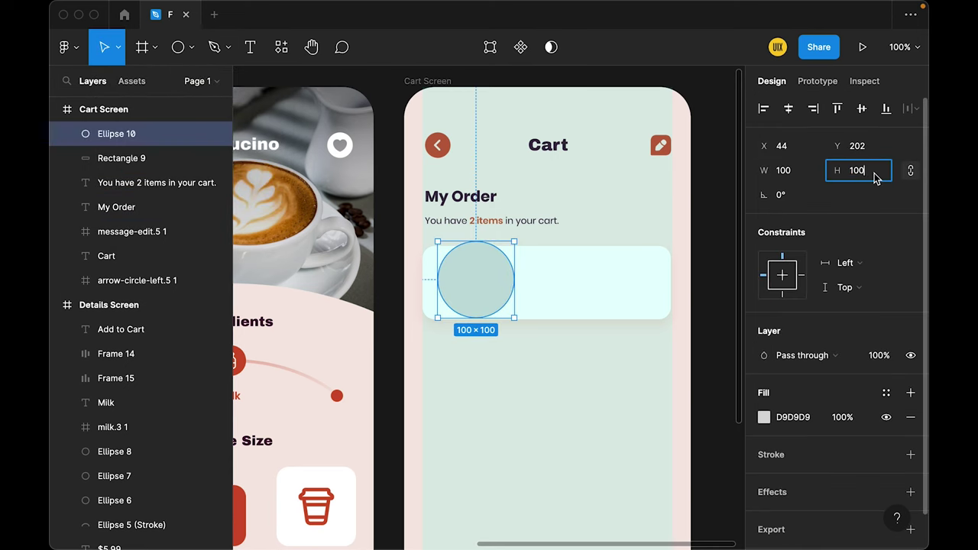
pyautogui.write('80')
pyautogui.press('Return')
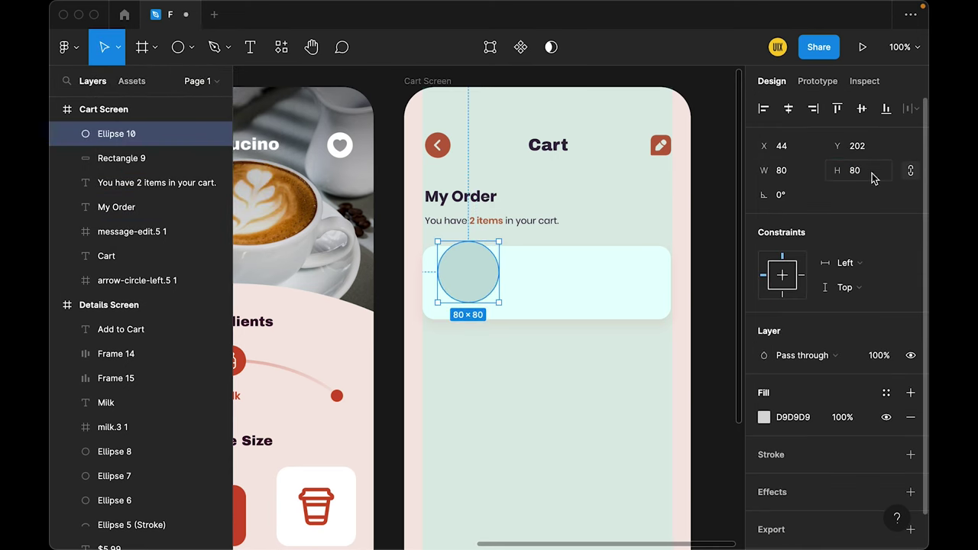
pyautogui.moveTo(477, 279); pyautogui.dragTo(479, 290)
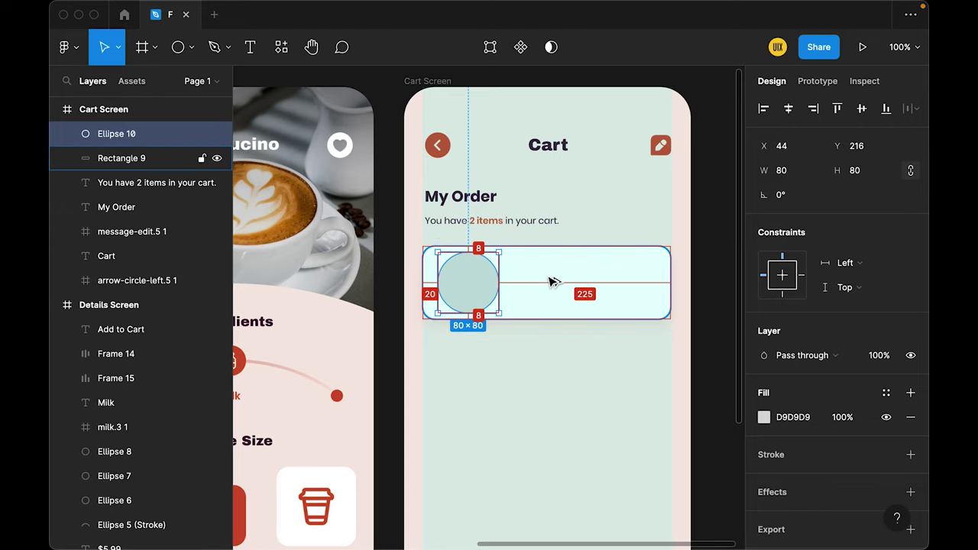
pyautogui.press('Left')
pyautogui.press('Left')
pyautogui.press('Left')
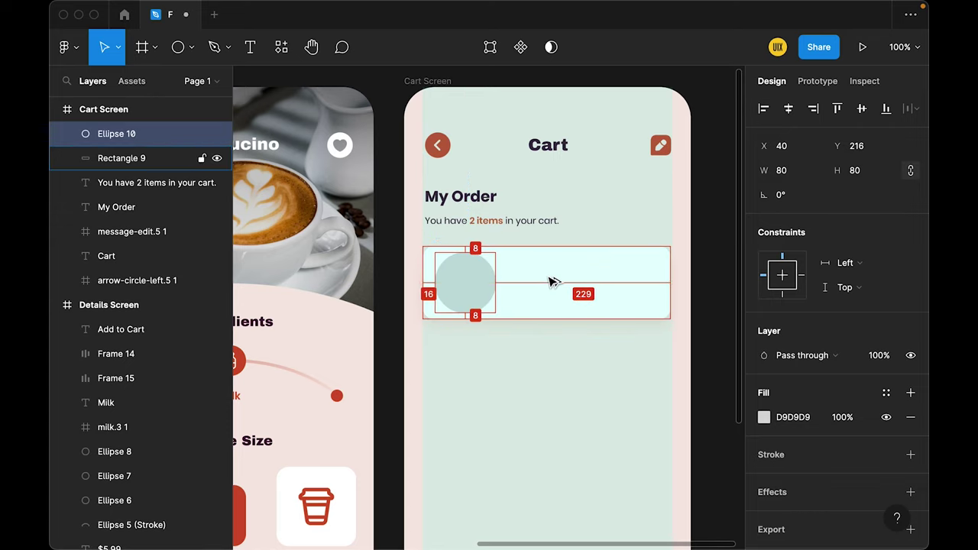
pyautogui.press('Left')
pyautogui.press('Left')
pyautogui.press('Left')
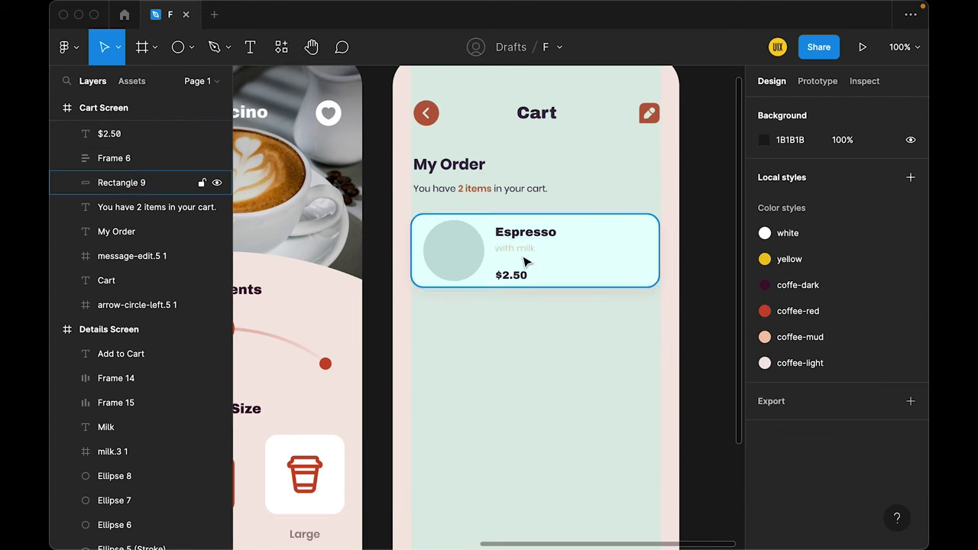
# - Wrap the Espresso title group and $2.50 price in an auto layout with tighter spacing
pyautogui.click(526, 247)
pyautogui.click(519, 277)
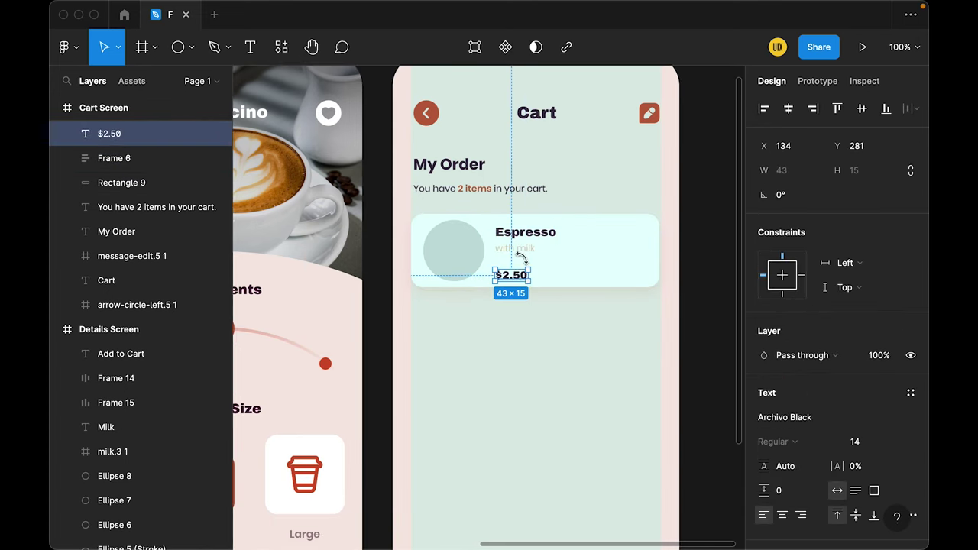
pyautogui.keyDown('shift'); pyautogui.click(525, 251); pyautogui.keyUp('shift')
pyautogui.hotkey('shift', 'a')
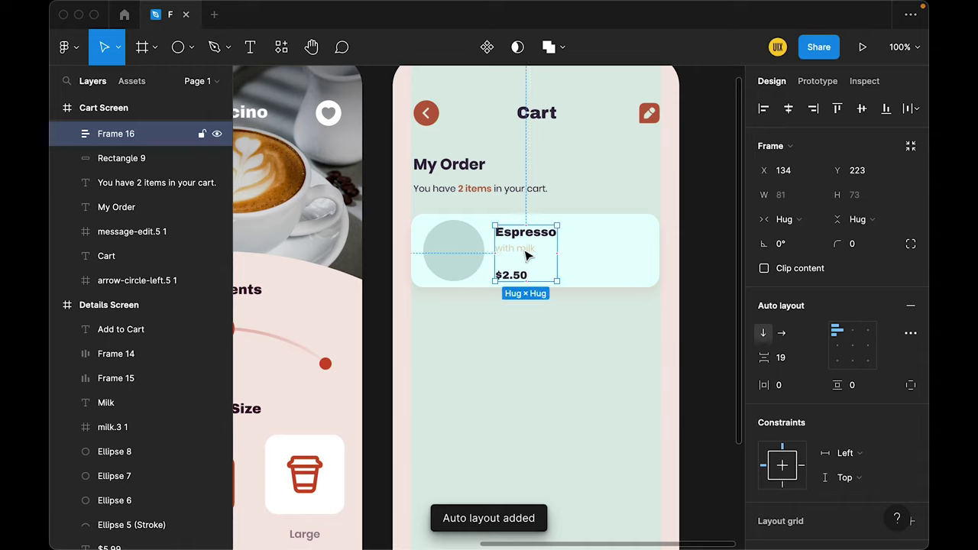
pyautogui.click(789, 362)
pyautogui.press('Down')
pyautogui.press('Down')
pyautogui.press('Down')
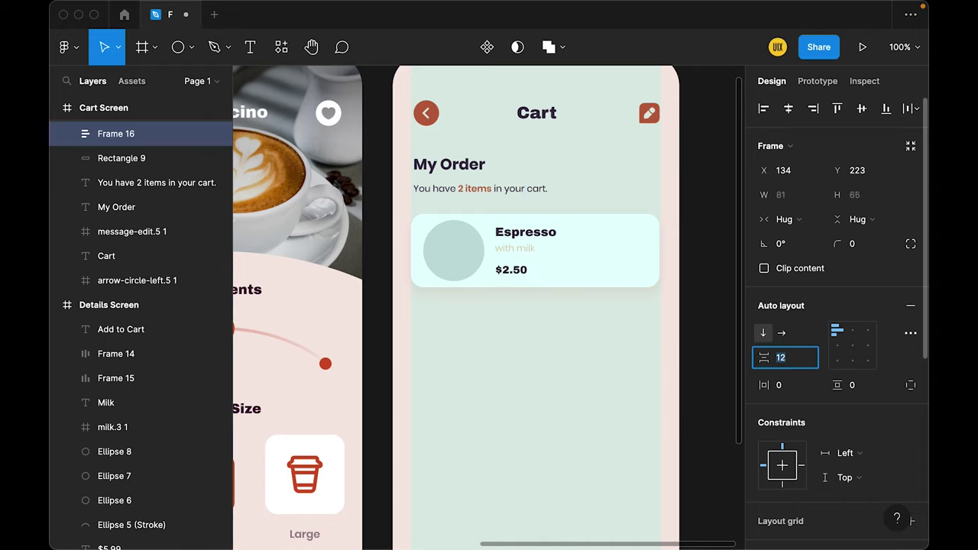
# - Select the Espresso text stack, circle and card background together
pyautogui.click(507, 372)
pyautogui.click(511, 253)
pyautogui.keyDown('shift'); pyautogui.click(451, 253); pyautogui.keyUp('shift')
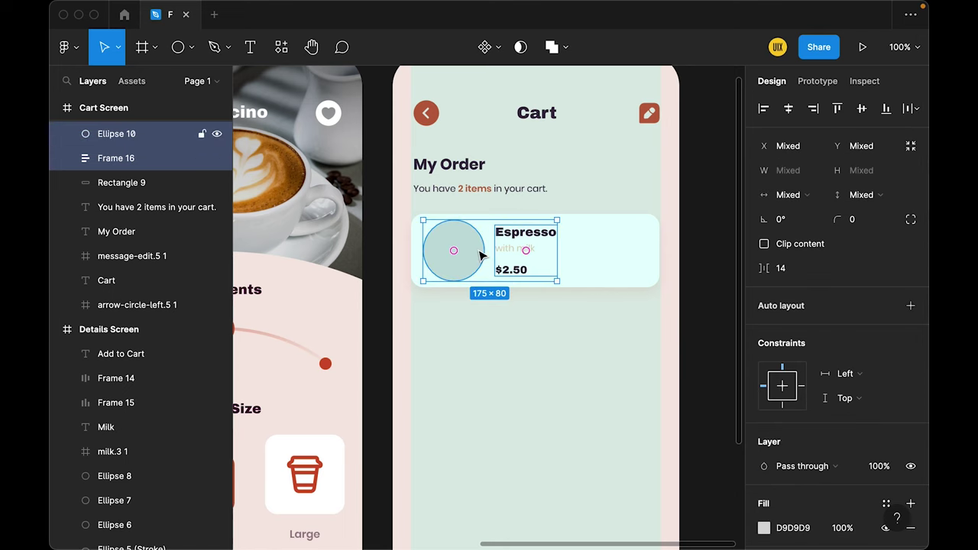
pyautogui.keyDown('shift'); pyautogui.click(608, 256); pyautogui.keyUp('shift')
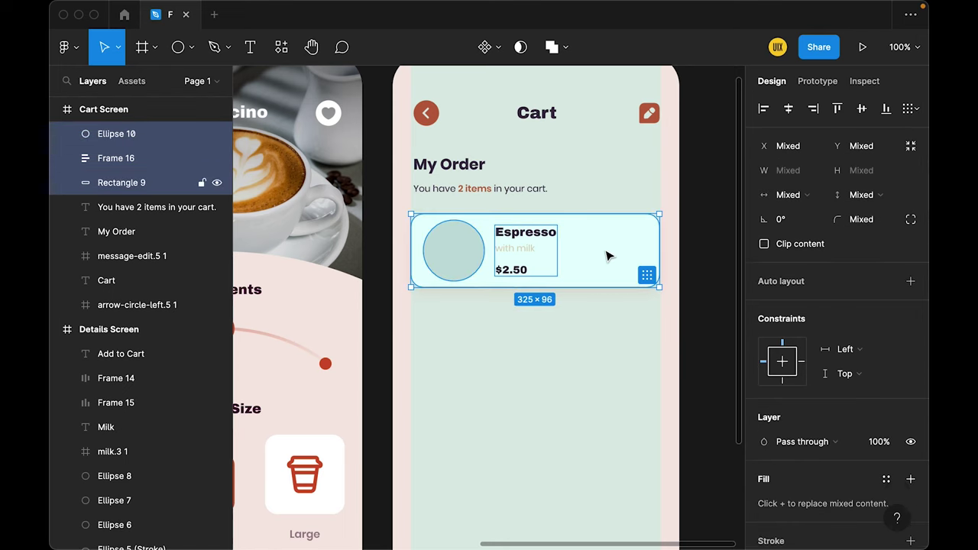
# - Colour the $2.50 price with the coffee-red style
pyautogui.click(611, 351)
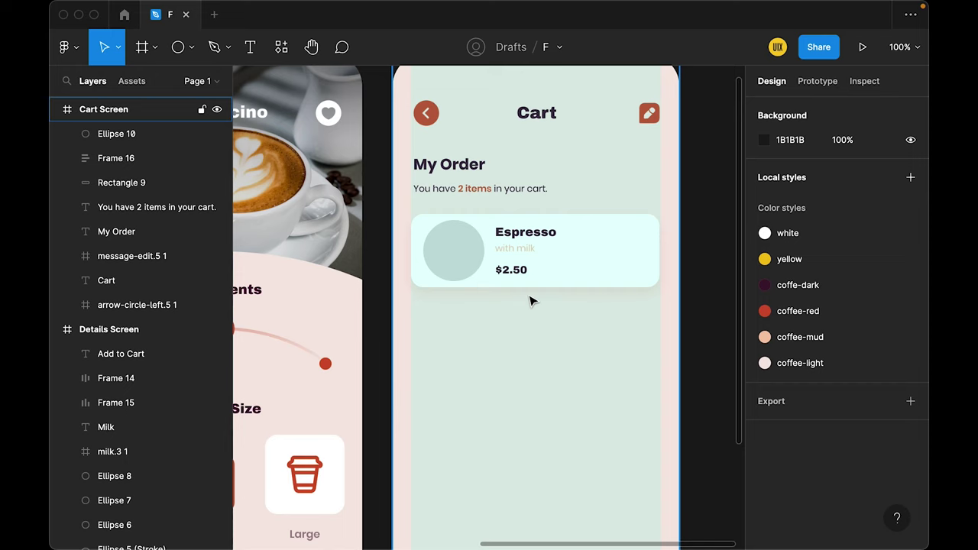
pyautogui.doubleClick(510, 269)
pyautogui.click(829, 484)
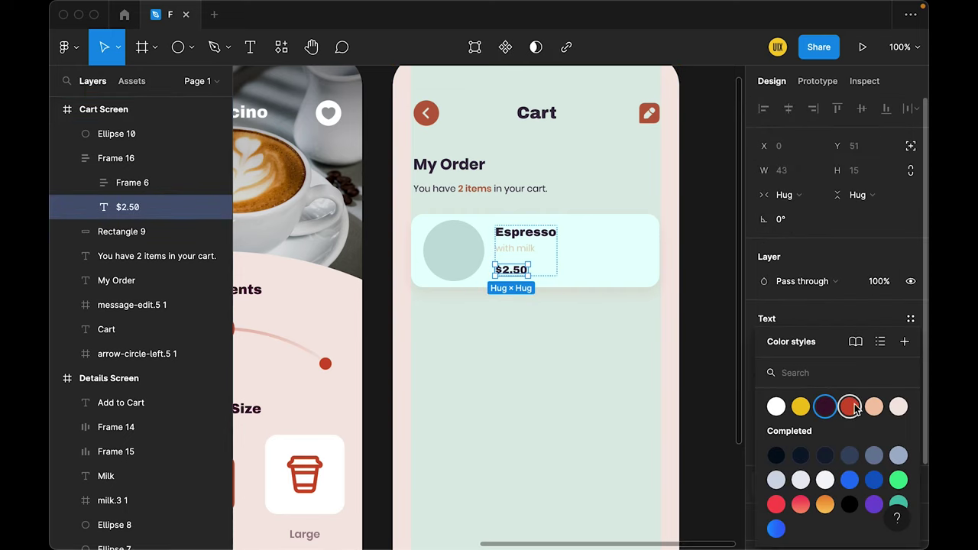
pyautogui.click(849, 406)
pyautogui.click(478, 360)
# - Paste a copy of the details screen's quantity stepper onto the Espresso card's right side
pyautogui.moveTo(477, 398); pyautogui.dragTo(522, 294)
pyautogui.hscroll(-2, 497, 351)
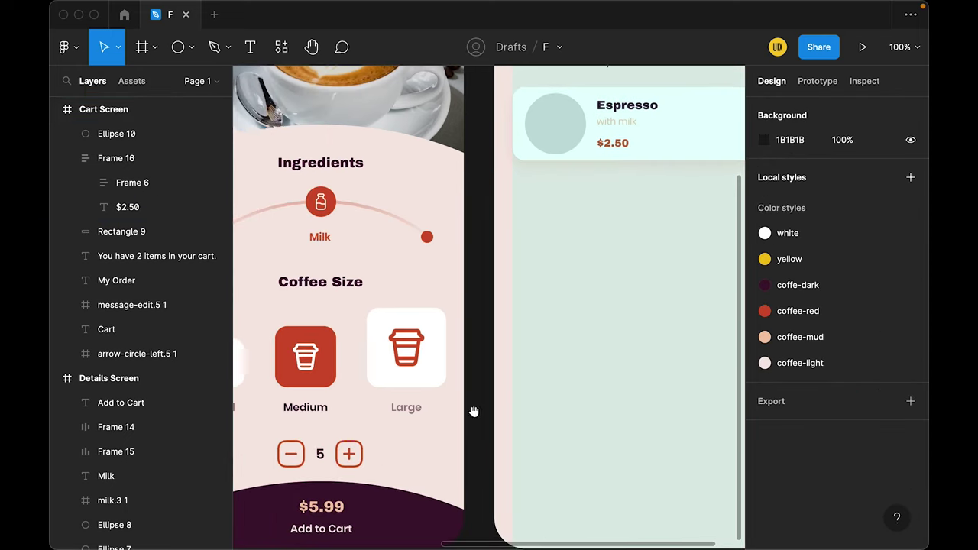
pyautogui.click(359, 455)
pyautogui.hscroll(4, 607, 276)
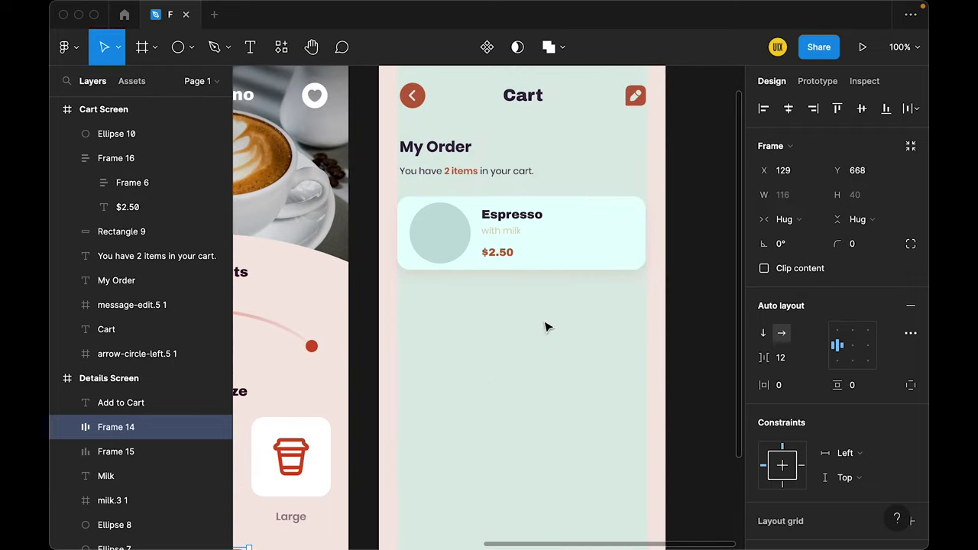
pyautogui.click(601, 224)
pyautogui.hotkey('ctrl', 'v')
pyautogui.moveTo(550, 507); pyautogui.dragTo(620, 176)
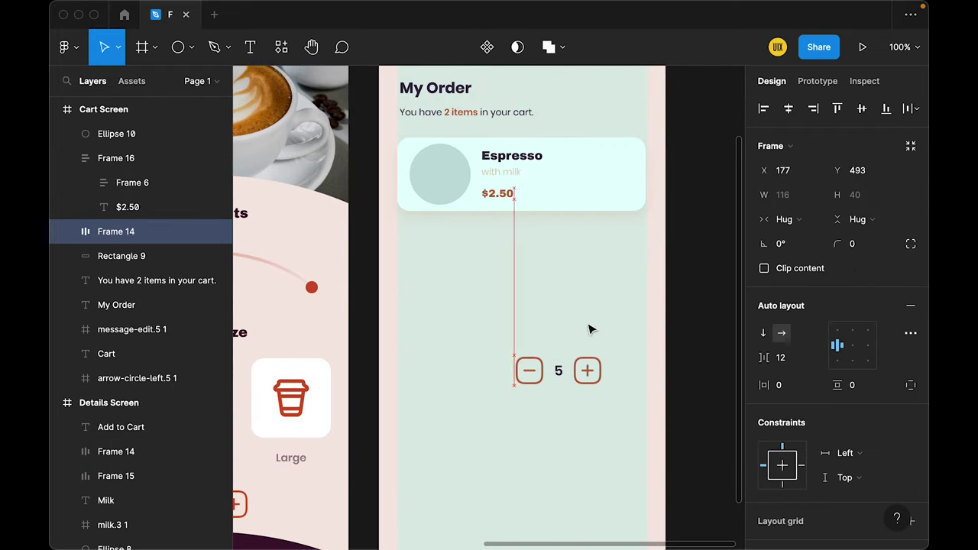
# - Shrink the stepper's plus icon to 16 and minus icon to 24
pyautogui.click(611, 244)
pyautogui.click(621, 171)
pyautogui.click(867, 197)
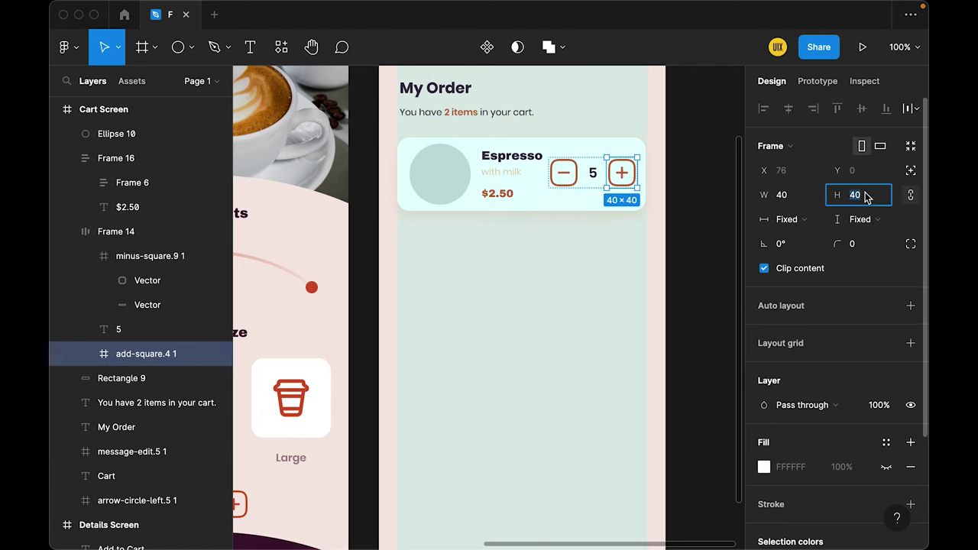
pyautogui.write('32')
pyautogui.press('Return')
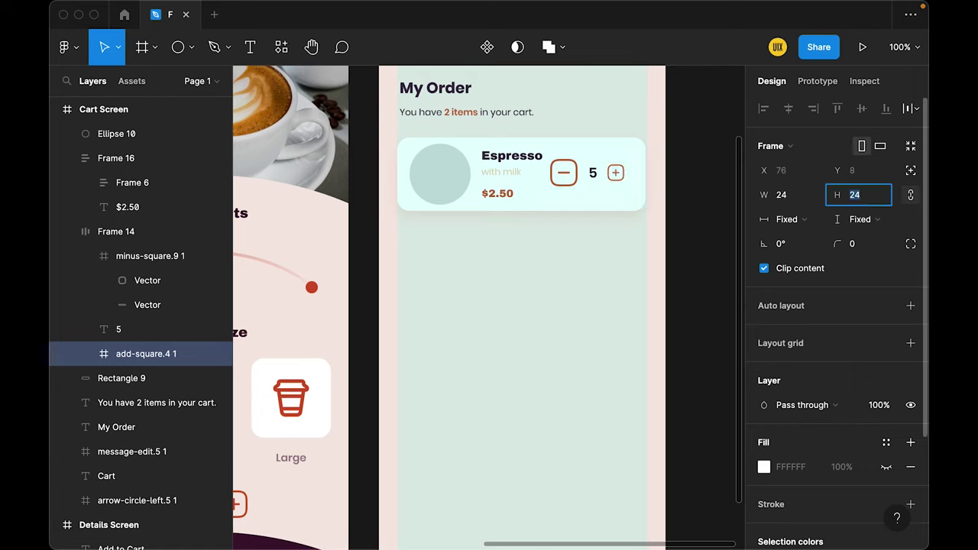
pyautogui.write('16')
pyautogui.press('Return')
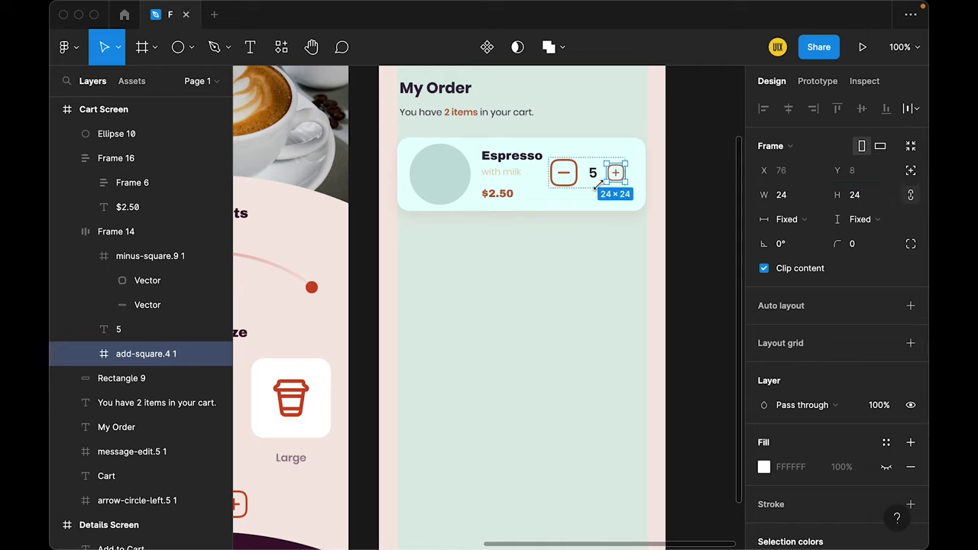
pyautogui.click(563, 172)
pyautogui.write('24')
pyautogui.press('Return')
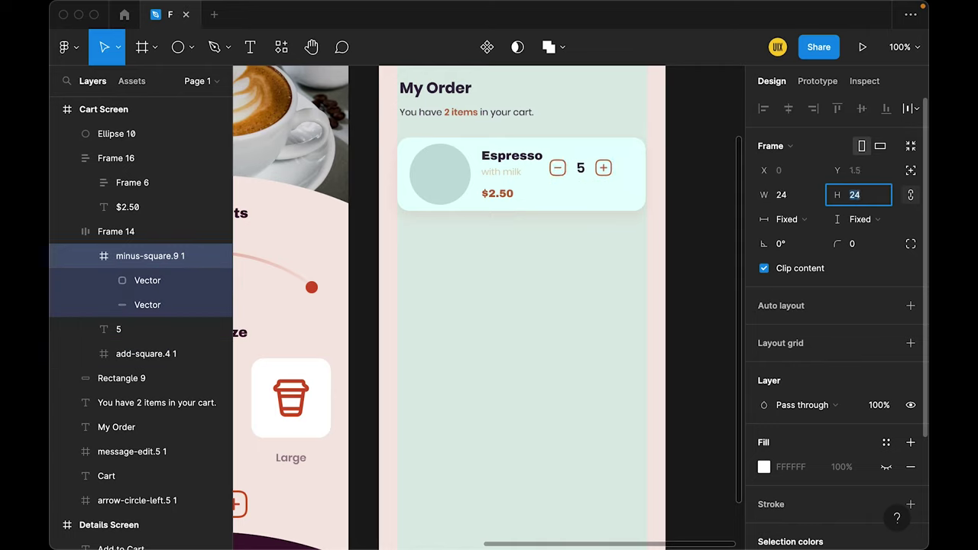
# - Set the stepper spacing to 8 and the quantity 5 to font size 14
pyautogui.click(644, 251)
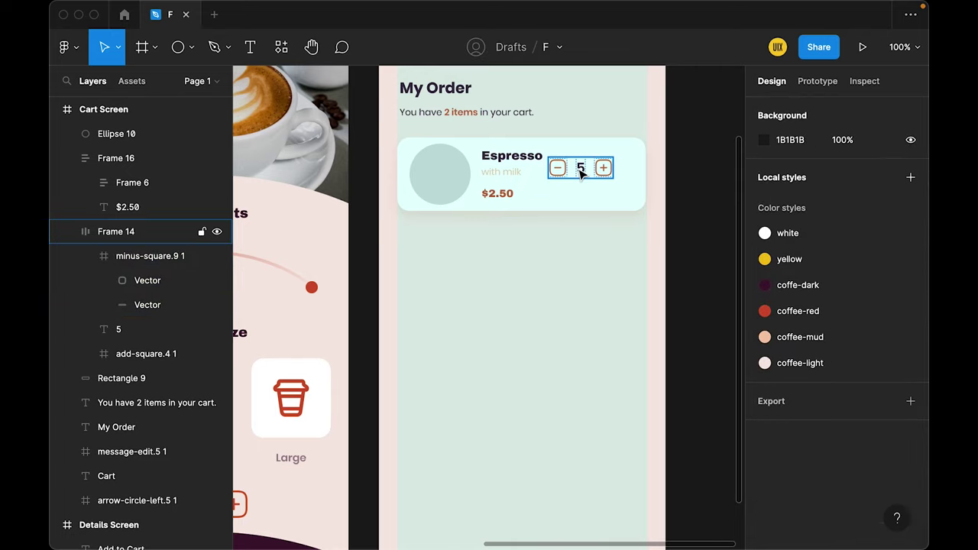
pyautogui.click(579, 166)
pyautogui.click(797, 366)
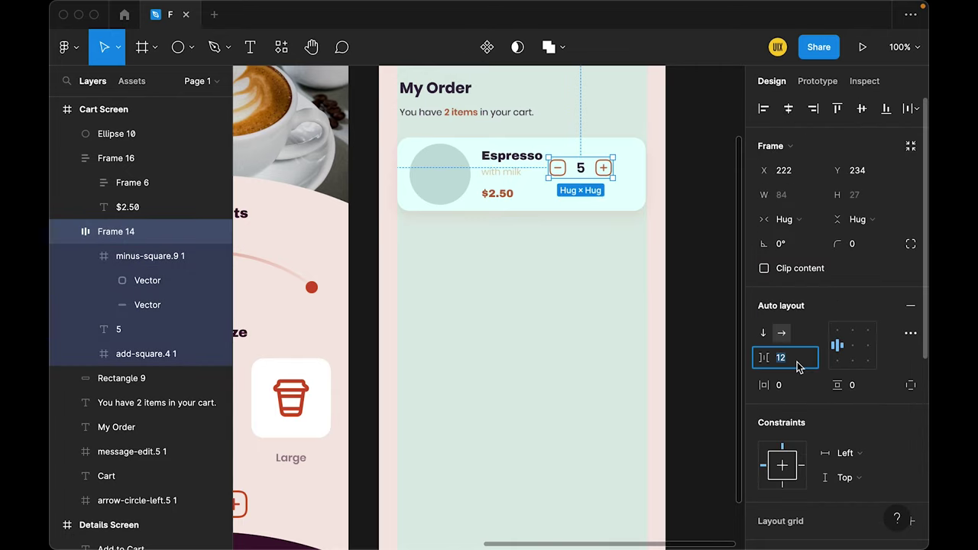
pyautogui.write('8')
pyautogui.press('Return')
pyautogui.moveTo(578, 170); pyautogui.dragTo(604, 177)
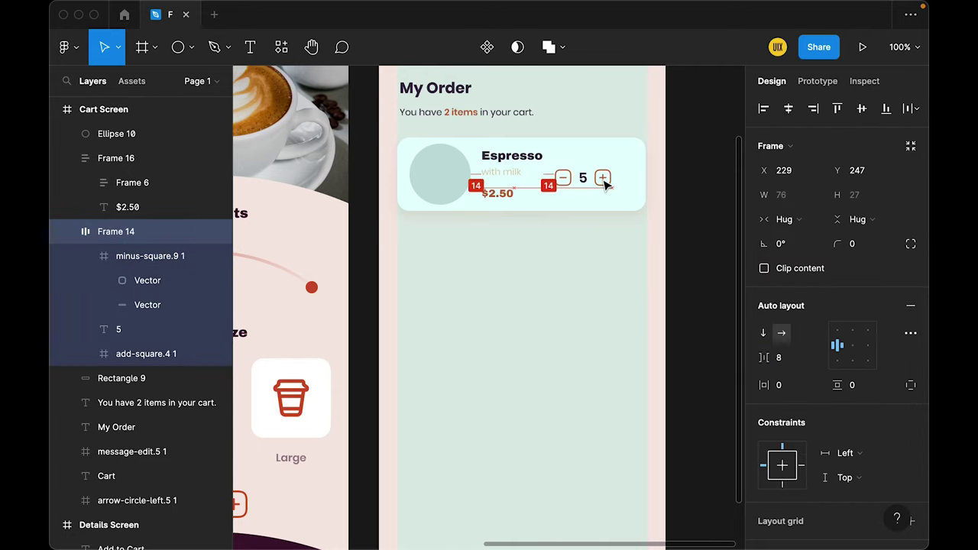
pyautogui.click(604, 177)
pyautogui.click(866, 371)
pyautogui.write('4')
pyautogui.press('Return')
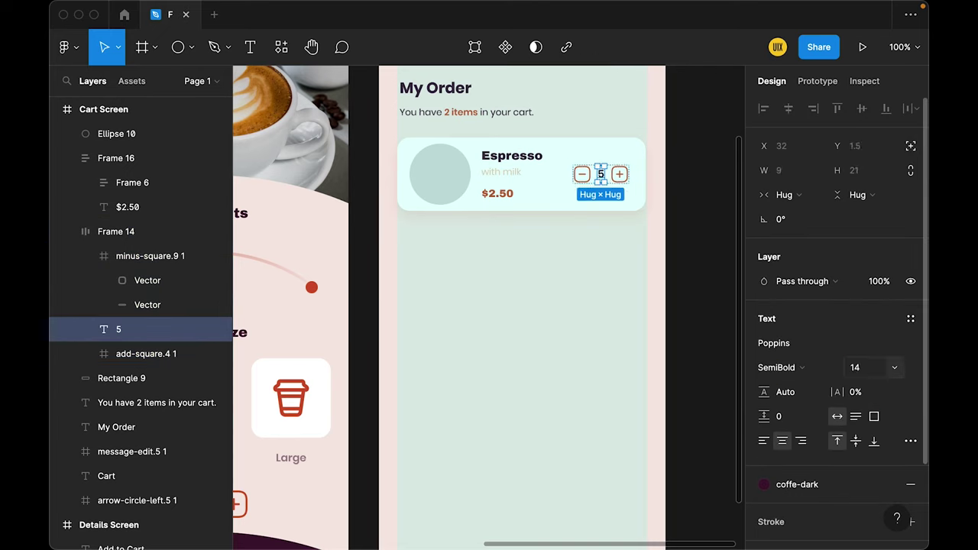
# - Centre the stepper vertically on the card and nudge it slightly left
pyautogui.click(684, 327)
pyautogui.click(625, 174)
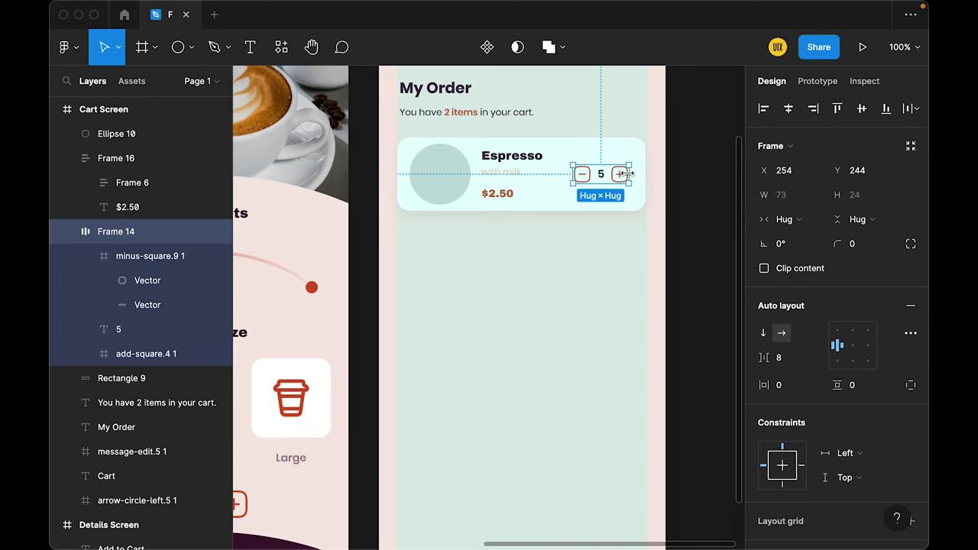
pyautogui.keyDown('shift'); pyautogui.click(640, 192); pyautogui.keyUp('shift')
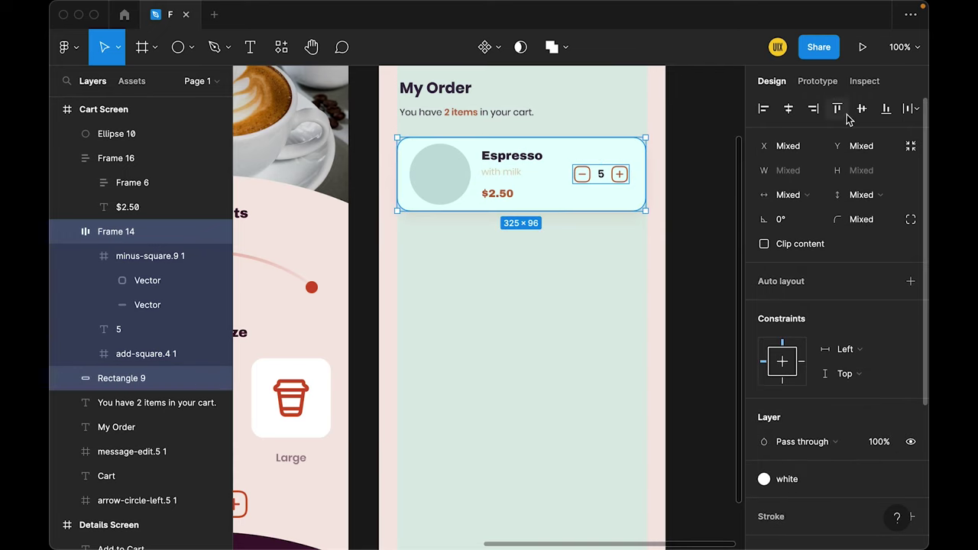
pyautogui.click(559, 283)
pyautogui.click(596, 186)
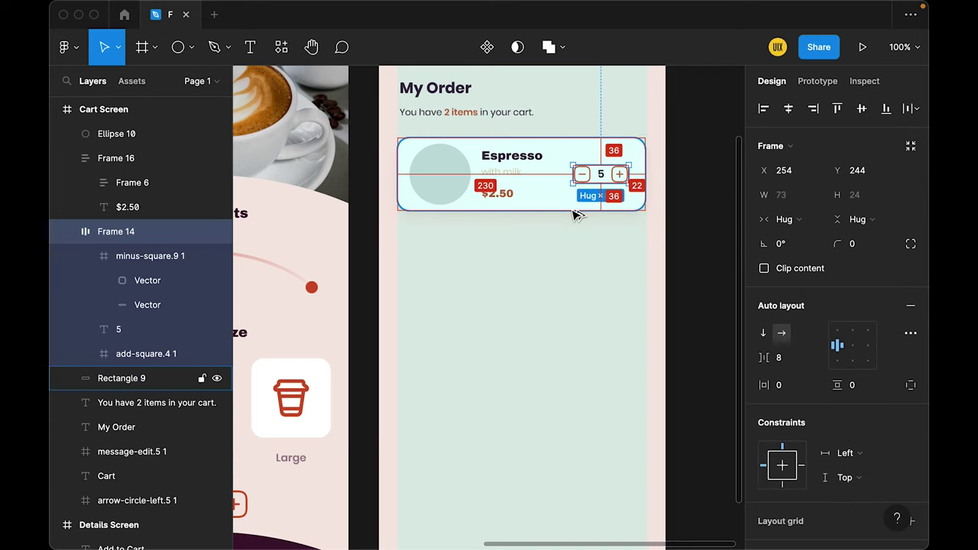
pyautogui.press('Left')
pyautogui.press('Left')
pyautogui.click(553, 257)
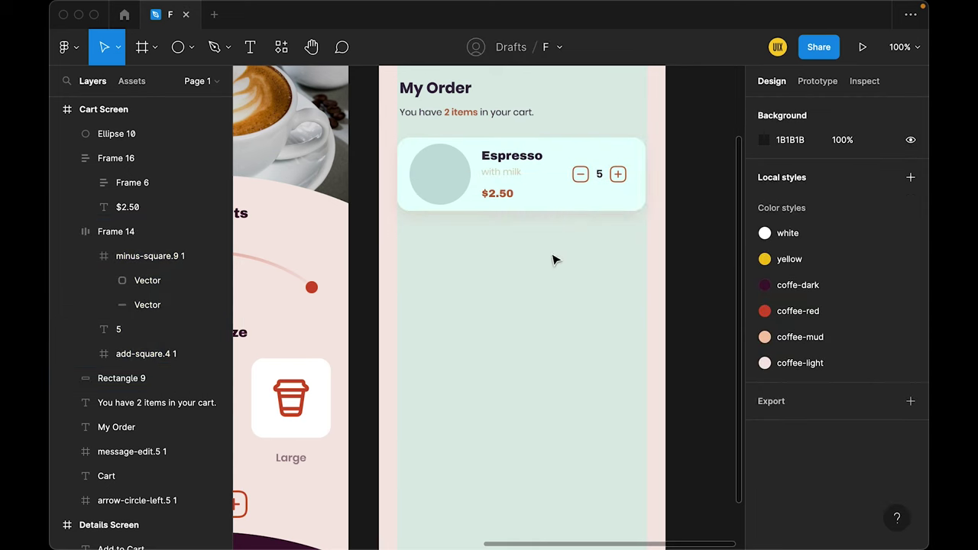
# - Paste the coffee photo, scale it down and mask it inside the card's circle
pyautogui.scroll(2, 550, 298)
pyautogui.scroll(1, 550, 305)
pyautogui.hotkey('ctrl', 'v')
pyautogui.press('k')
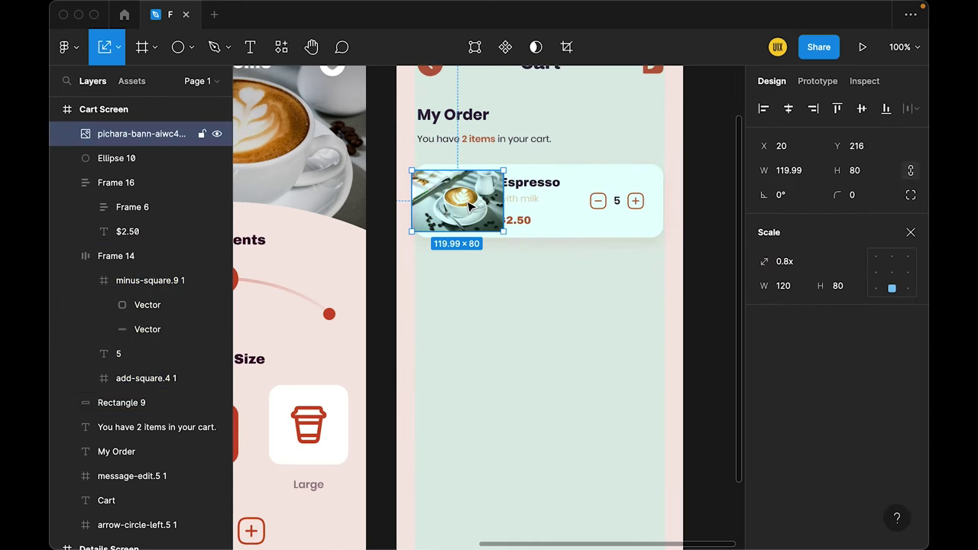
pyautogui.press('v')
pyautogui.keyDown('shift'); pyautogui.click(99, 158); pyautogui.keyUp('shift')
pyautogui.click(486, 47)
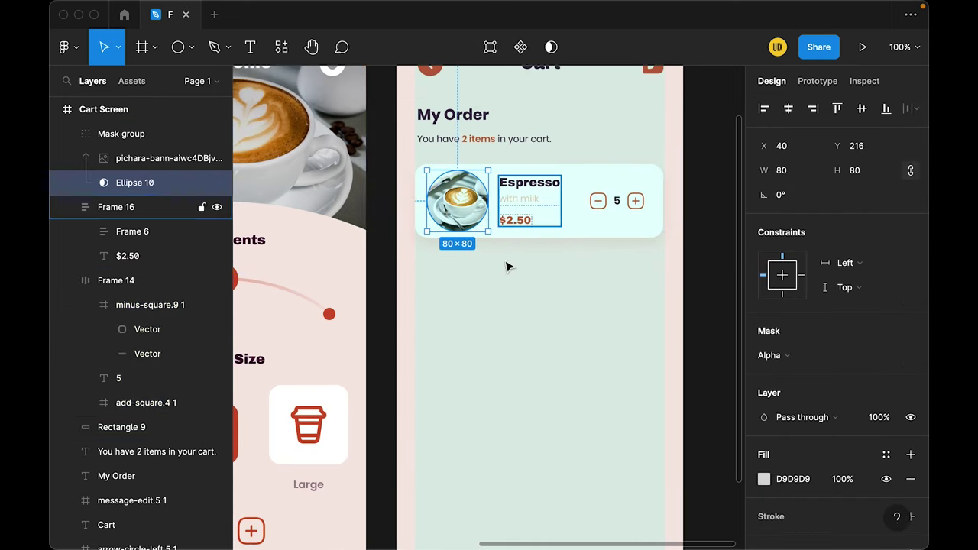
pyautogui.click(470, 203)
pyautogui.moveTo(474, 203); pyautogui.dragTo(471, 203)
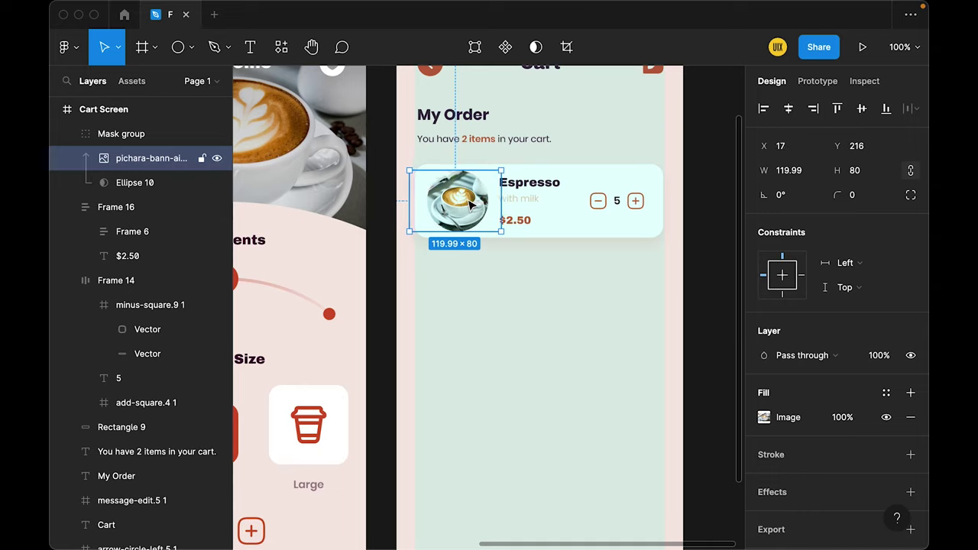
pyautogui.click(474, 280)
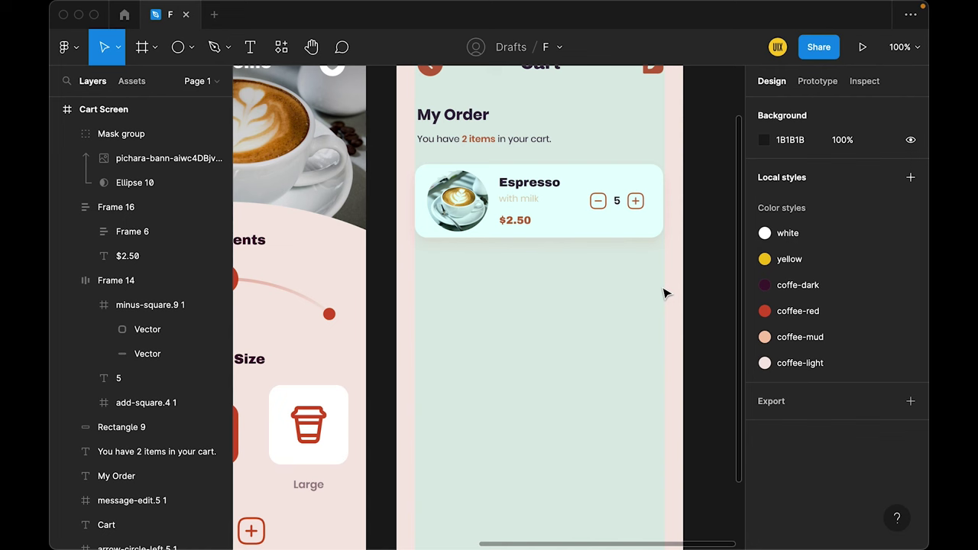
# - Group the Espresso card, duplicate it below, and stack both in an auto layout with 16 gap
pyautogui.moveTo(663, 294); pyautogui.dragTo(433, 189)
pyautogui.press('super+g')
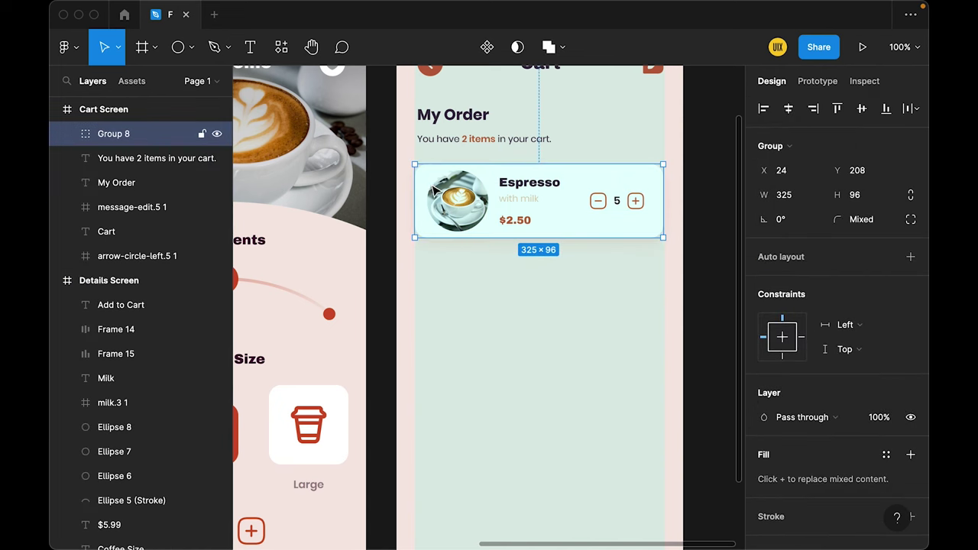
pyautogui.moveTo(545, 225); pyautogui.dragTo(557, 286)
pyautogui.keyDown('shift'); pyautogui.click(561, 222); pyautogui.keyUp('shift')
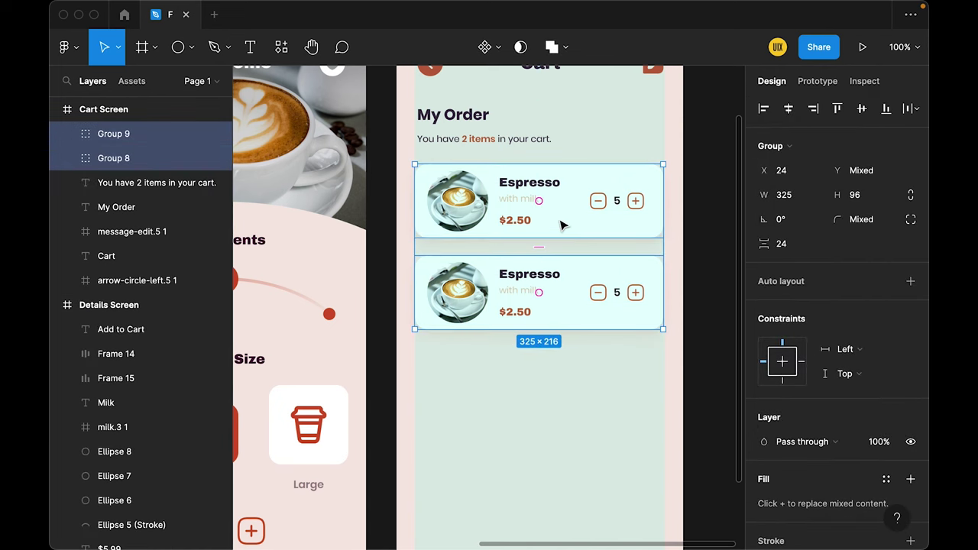
pyautogui.hotkey('shift', 'a')
pyautogui.click(801, 361)
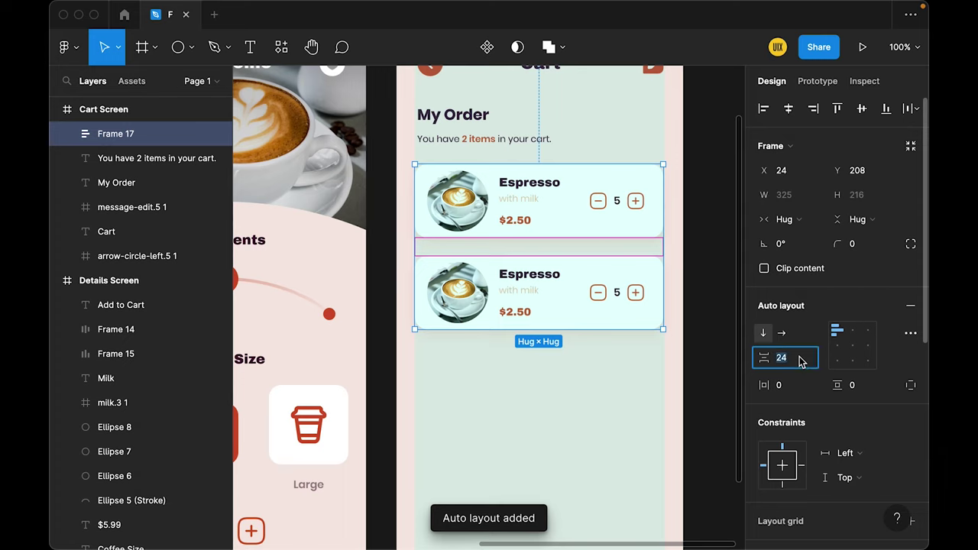
pyautogui.write('16')
pyautogui.press('Return')
# - Zoom out to view the Home, Details and Cart screens together
pyautogui.click(592, 416)
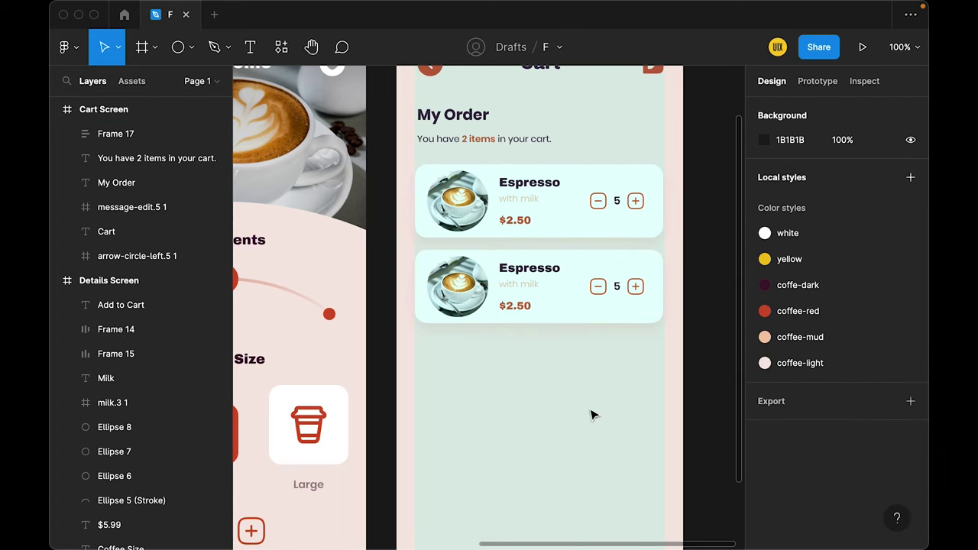
pyautogui.hscroll(-2, 550, 397)
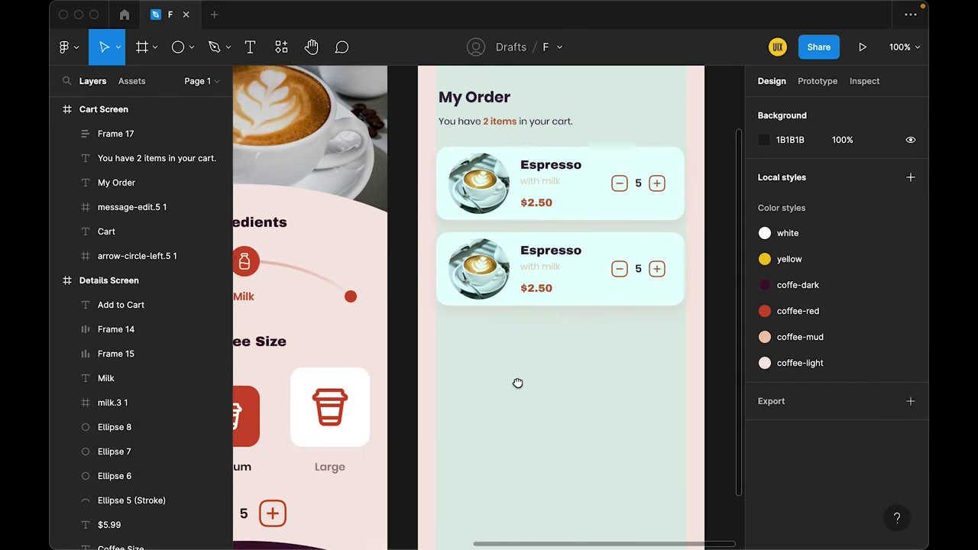
pyautogui.press('-')
pyautogui.moveTo(482, 337)
pyautogui.mouseDown()
pyautogui.moveTo(580, 328)
pyautogui.moveTo(564, 329)
pyautogui.mouseUp()
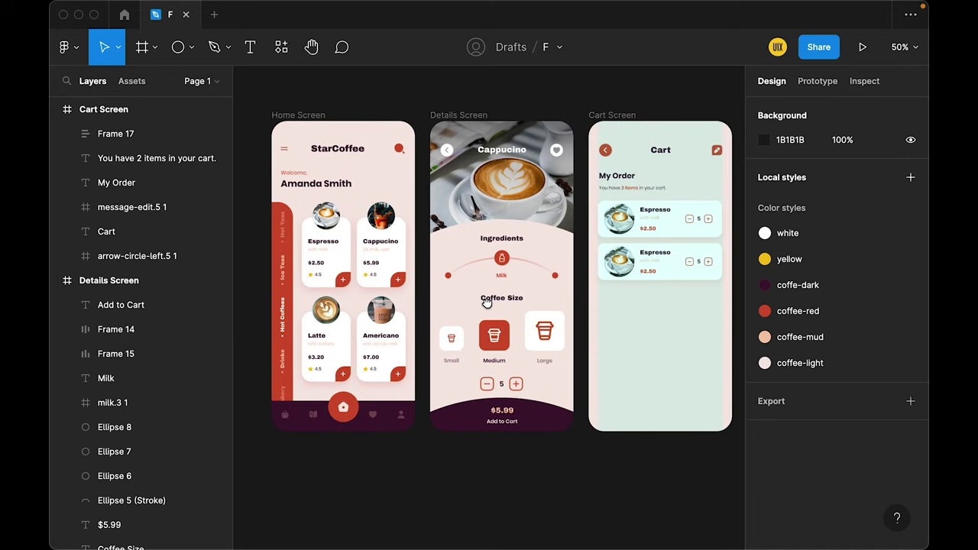
# - Change the second card's texts to Latte, "with bakery" and price $3.20
pyautogui.click(315, 336)
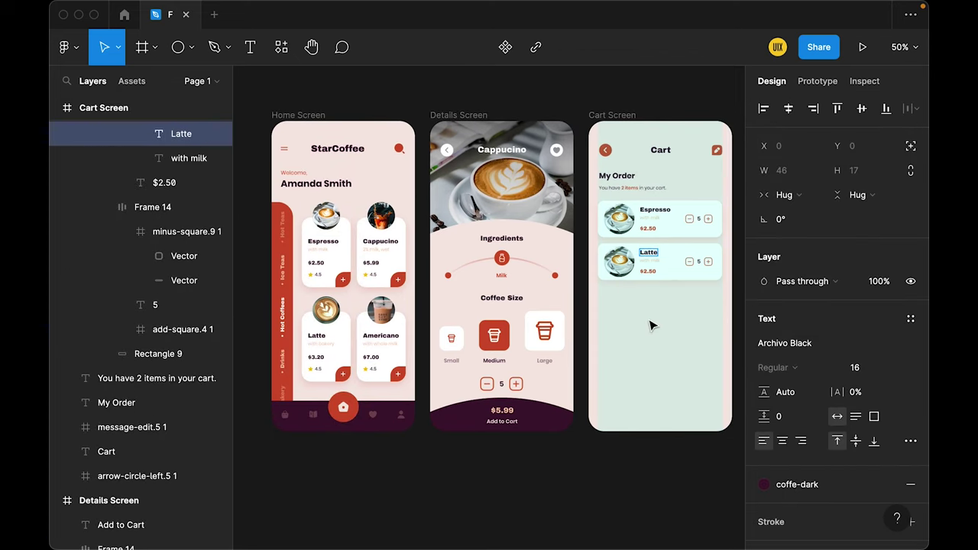
pyautogui.click(325, 345)
pyautogui.click(649, 261)
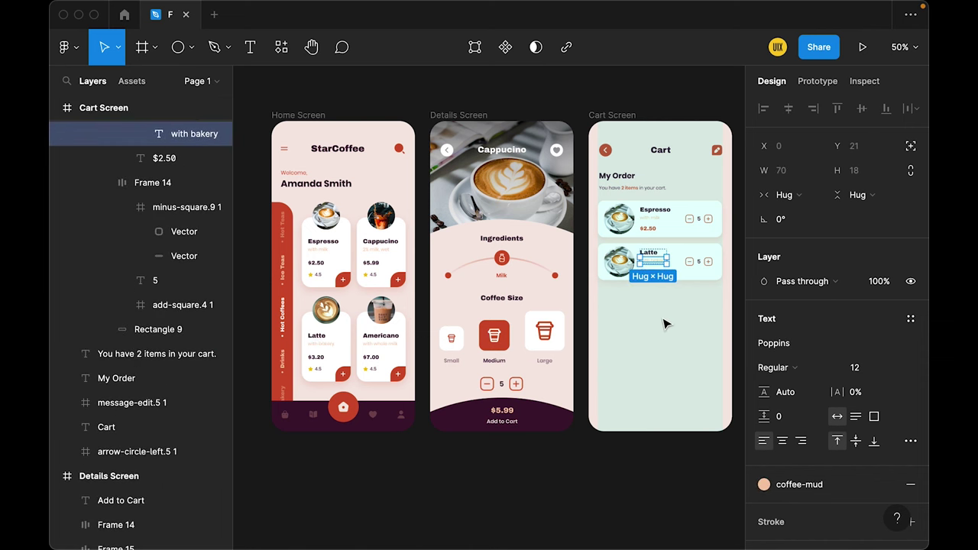
pyautogui.press('Tab')
pyautogui.click(694, 316)
# - Set the Espresso and Latte quantity steppers to 1
pyautogui.scroll(5, 657, 323)
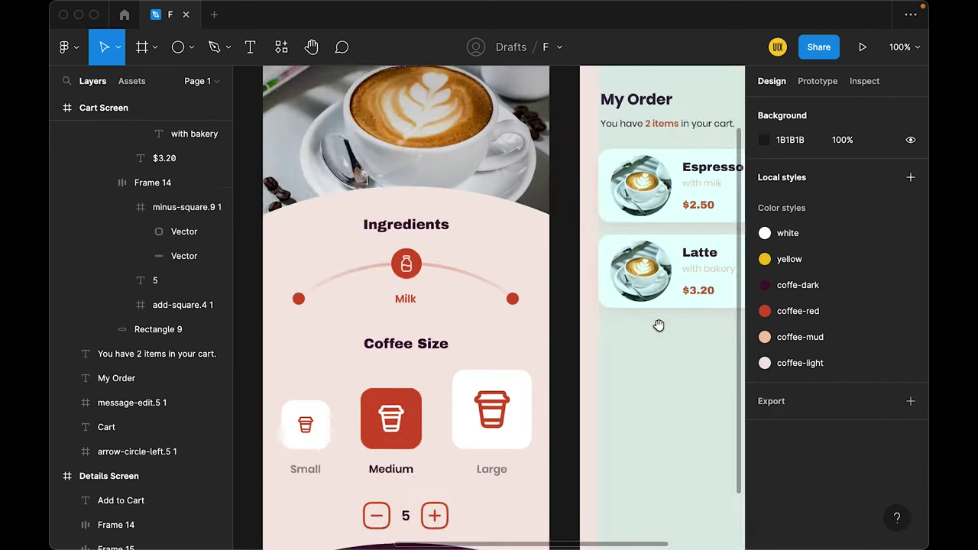
pyautogui.click(619, 208)
pyautogui.press('Escape')
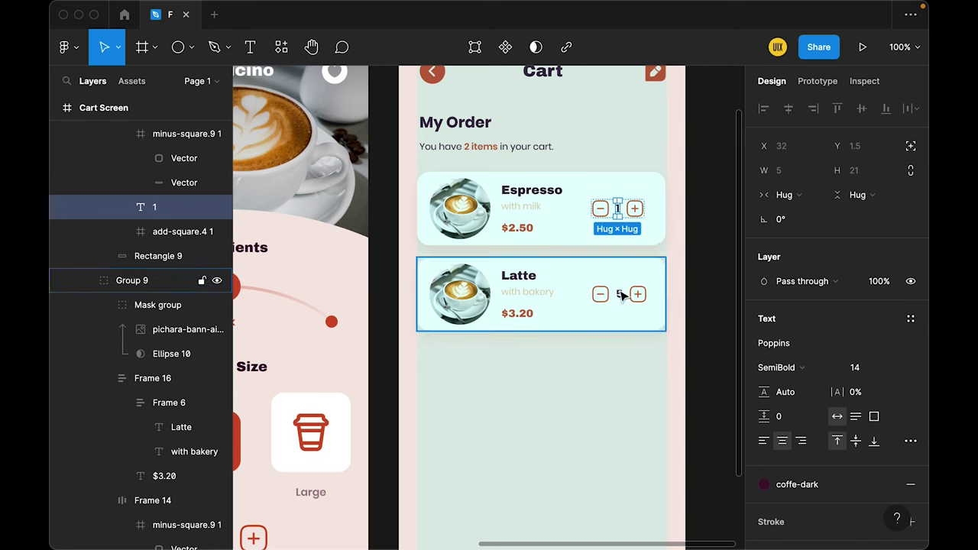
pyautogui.doubleClick(618, 293)
pyautogui.write('1')
pyautogui.click(618, 406)
# - Replace the Latte card's photo with its own image
pyautogui.click(472, 283)
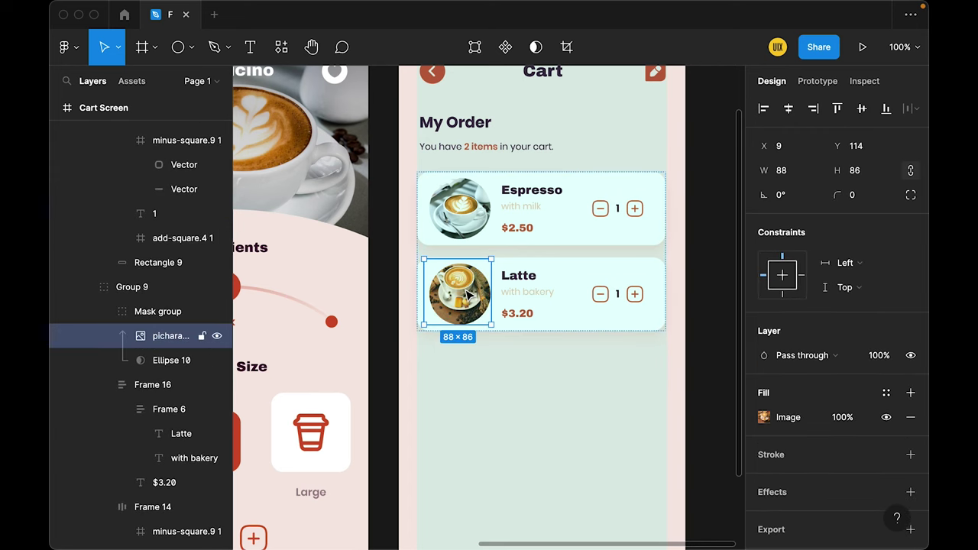
pyautogui.click(504, 427)
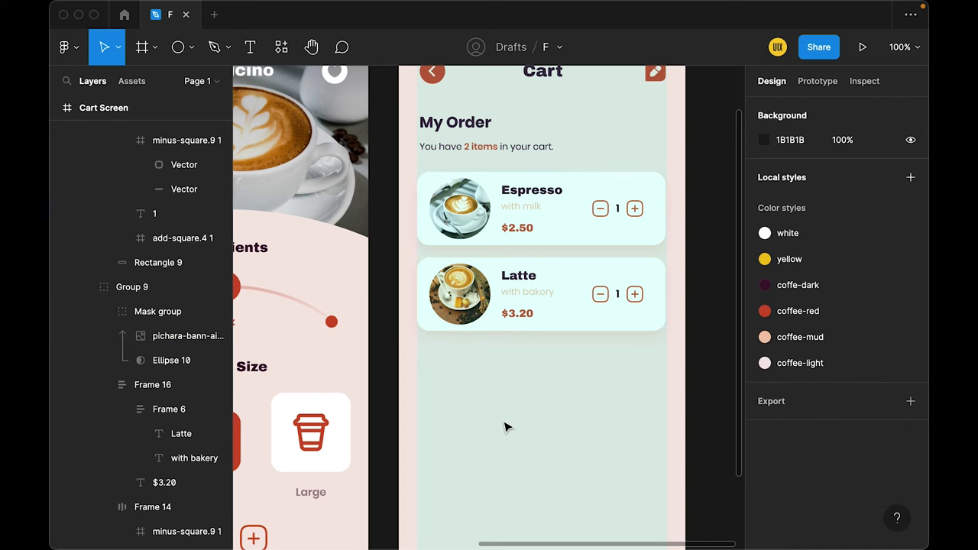
pyautogui.scroll(-1, 593, 421)
pyautogui.scroll(-4, 594, 423)
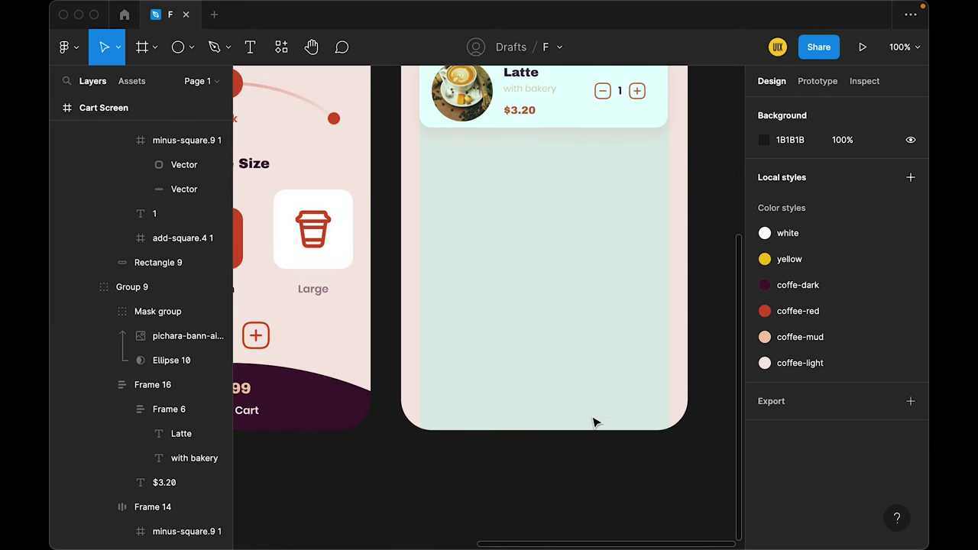
pyautogui.press('-')
pyautogui.click(410, 192)
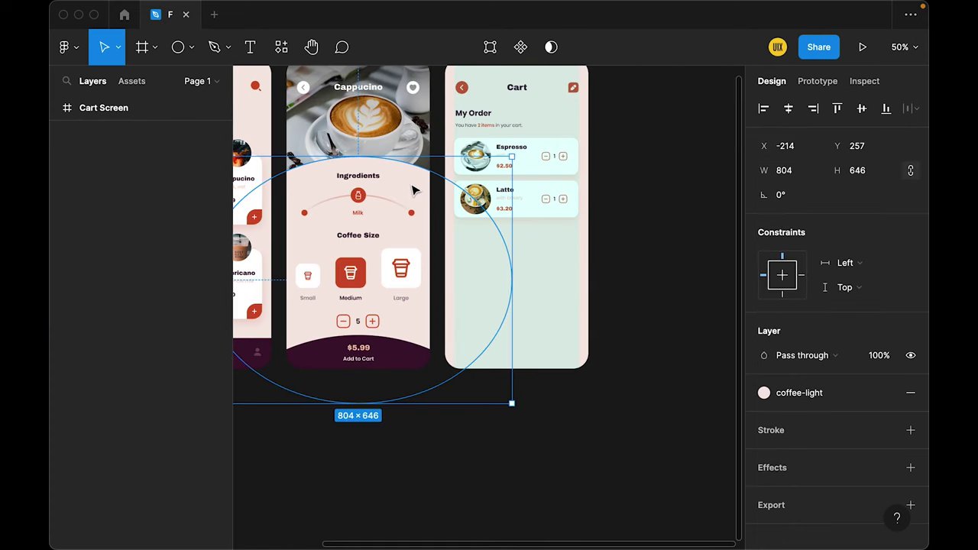
# - Paste a copy of the 804×646 light background ellipse into the Cart screen, below the item cards
pyautogui.scroll(2, 409, 253)
pyautogui.hotkey('ctrl', 'c')
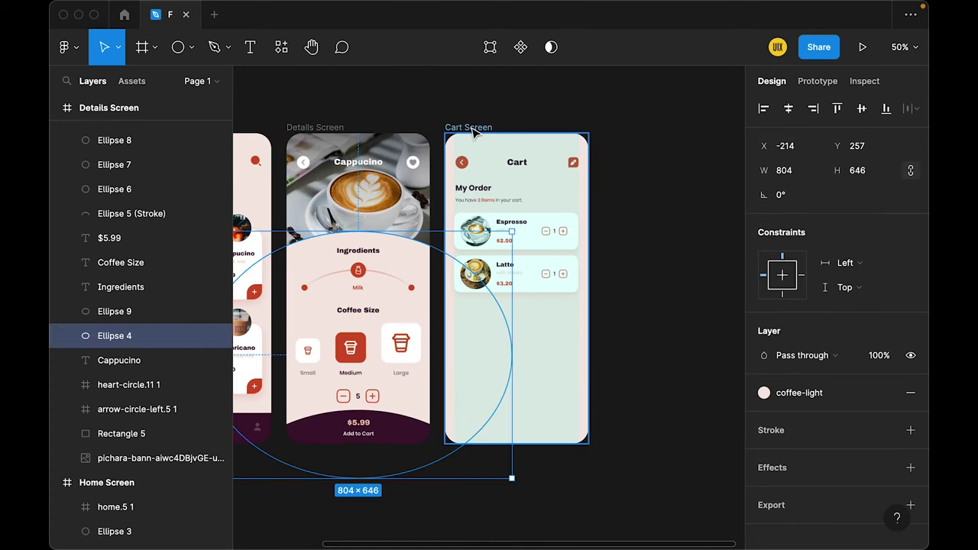
pyautogui.click(468, 126)
pyautogui.hotkey('ctrl', 'v')
pyautogui.click(674, 223)
pyautogui.moveTo(569, 256); pyautogui.dragTo(568, 327)
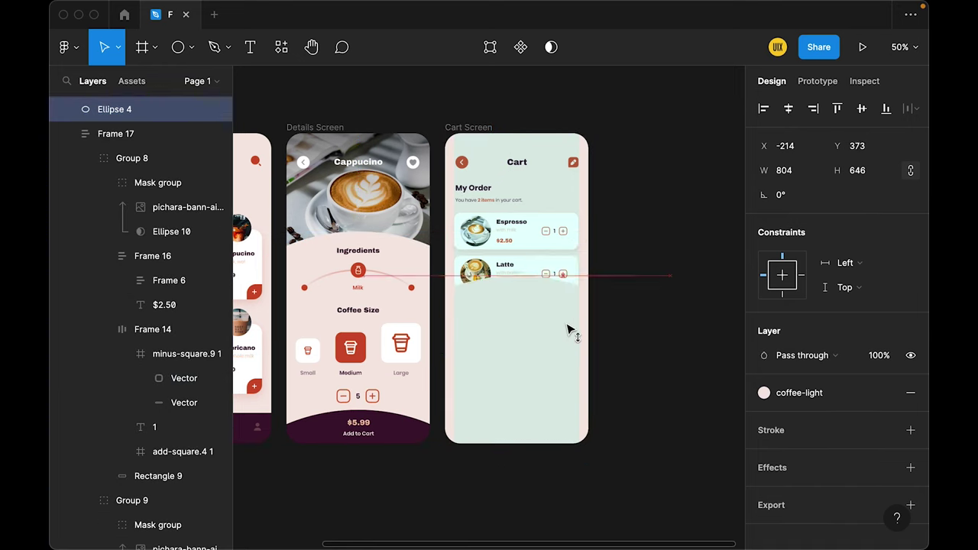
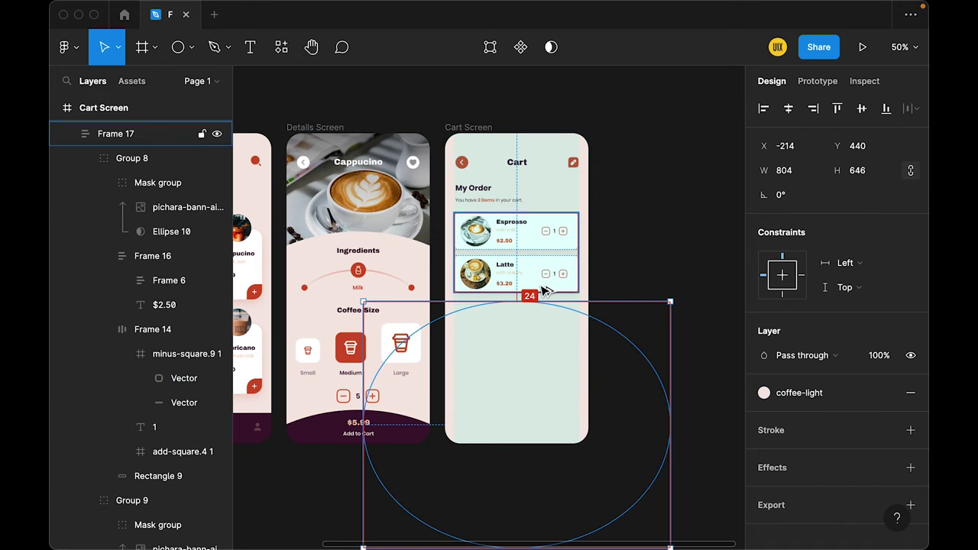
# - Lower the large Cart Screen ellipse slightly and fill it with the coffee-red colour style
pyautogui.moveTo(544, 290); pyautogui.dragTo(544, 293)
pyautogui.click(812, 393)
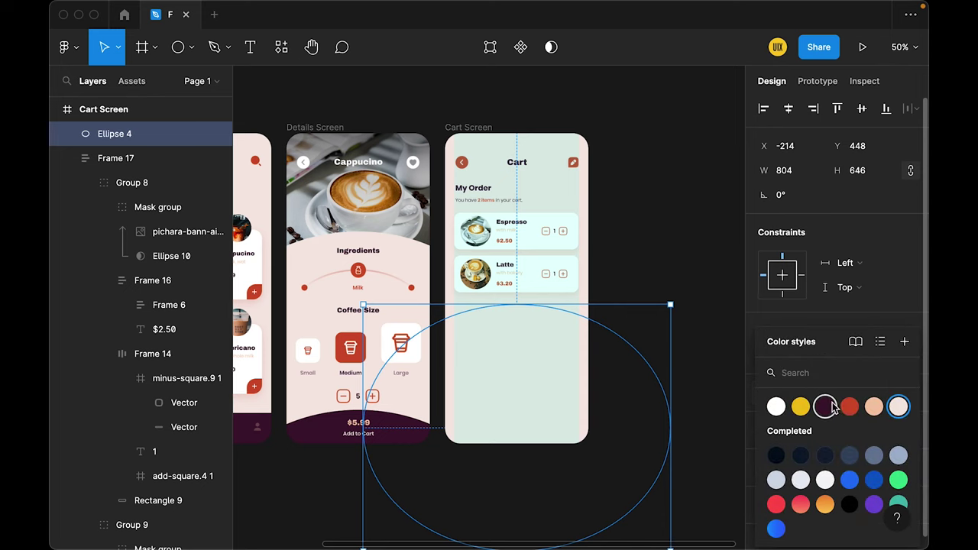
pyautogui.click(844, 411)
pyautogui.click(674, 270)
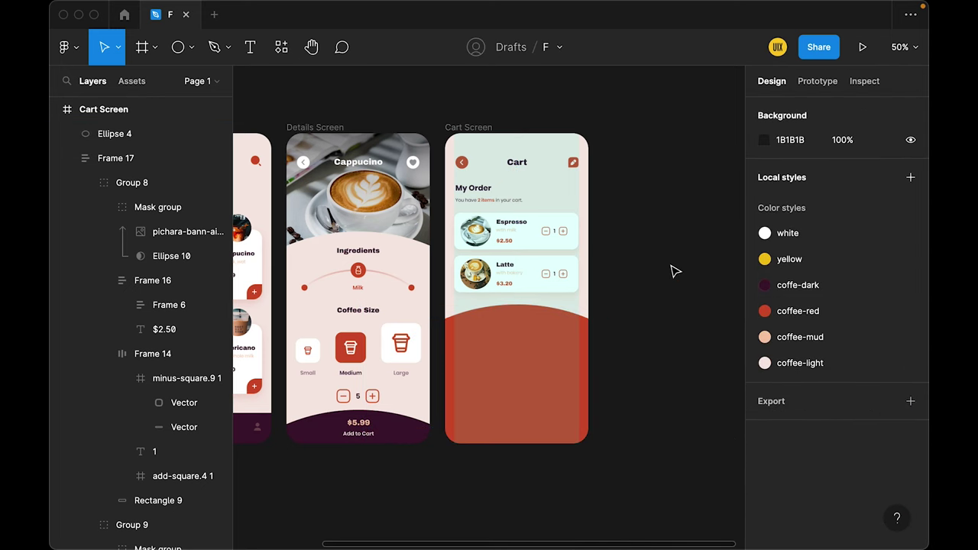
pyautogui.hotkey('shift', '0')
pyautogui.scroll(-3, 570, 423)
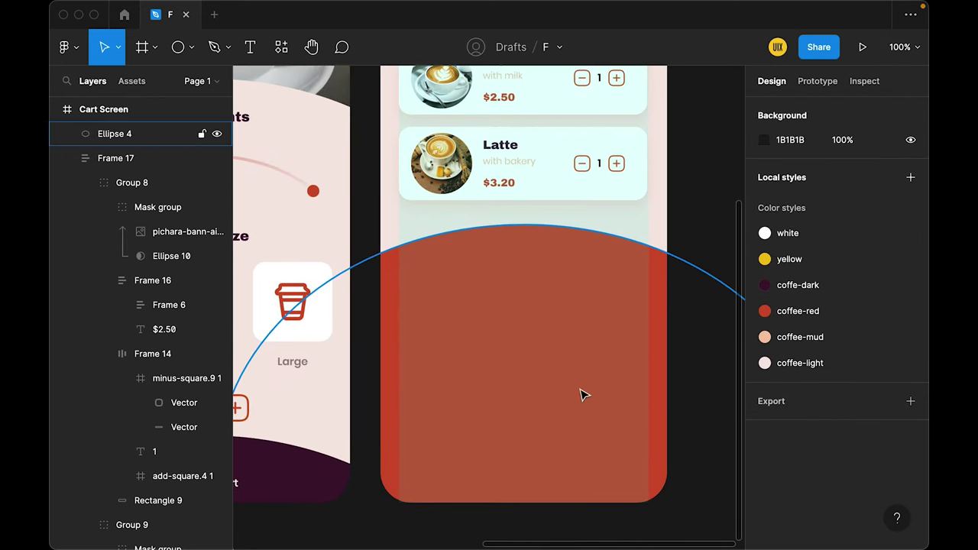
# - Add a 'Subtotal' label in Archivo Black on the left of the red area
pyautogui.press('t')
pyautogui.click(445, 310)
pyautogui.write('Subtotal')
pyautogui.press('Escape')
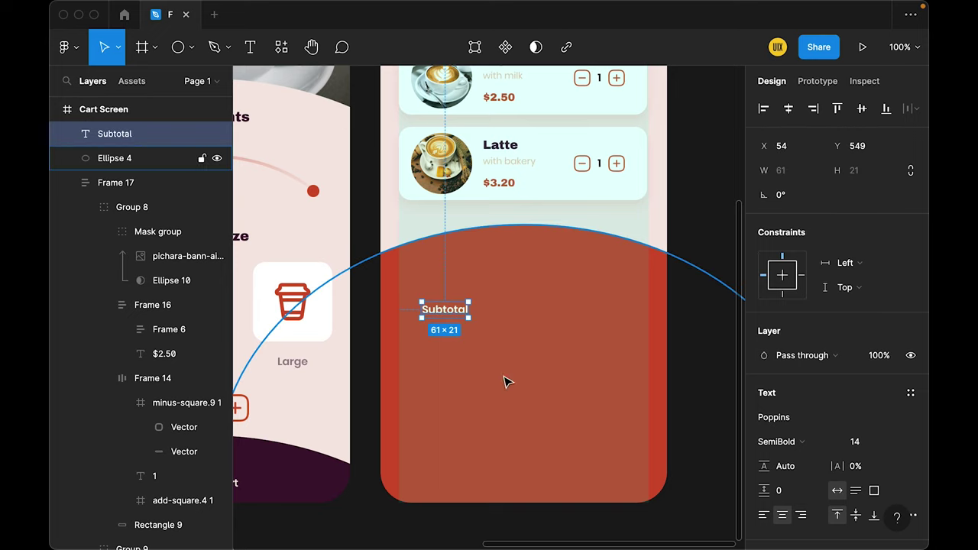
pyautogui.click(791, 418)
pyautogui.write('Archivo Bla')
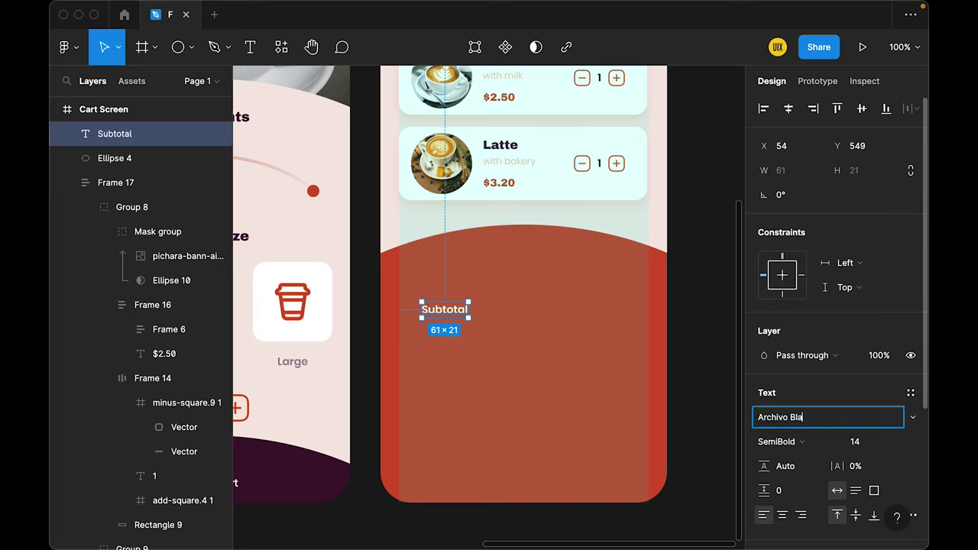
pyautogui.write('ck')
pyautogui.press('Return')
pyautogui.moveTo(459, 314)
pyautogui.mouseDown()
pyautogui.moveTo(434, 283)
pyautogui.moveTo(640, 298)
pyautogui.mouseUp()
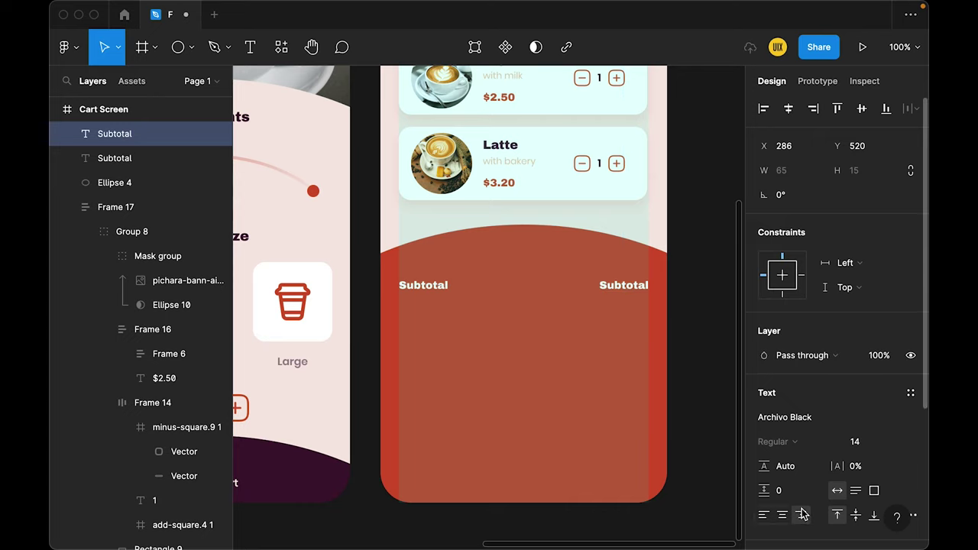
# - Turn the copied label into a Poppins '$5.7' price on the right
pyautogui.click(799, 420)
pyautogui.write('Poppins')
pyautogui.press('Return')
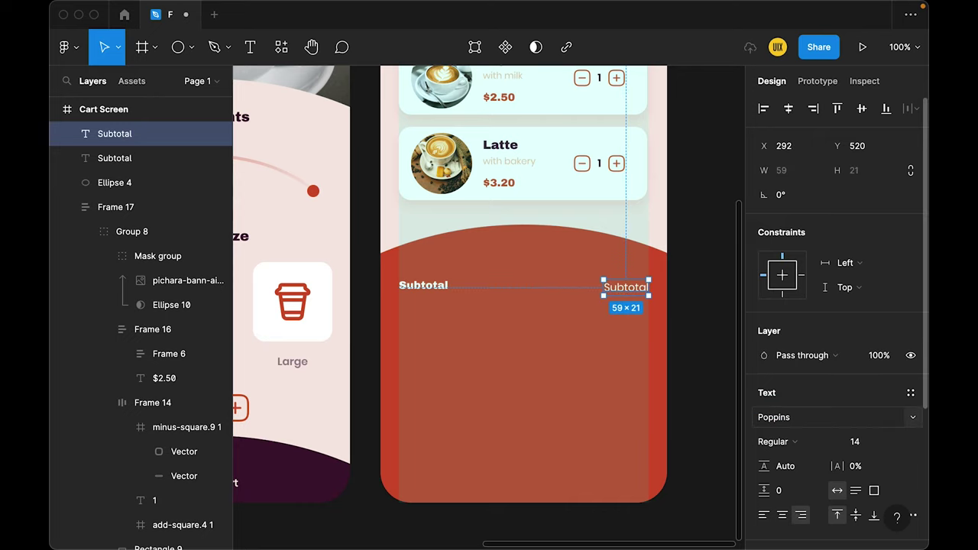
pyautogui.scroll(2, 716, 360)
pyautogui.press('Return')
pyautogui.write('$.')
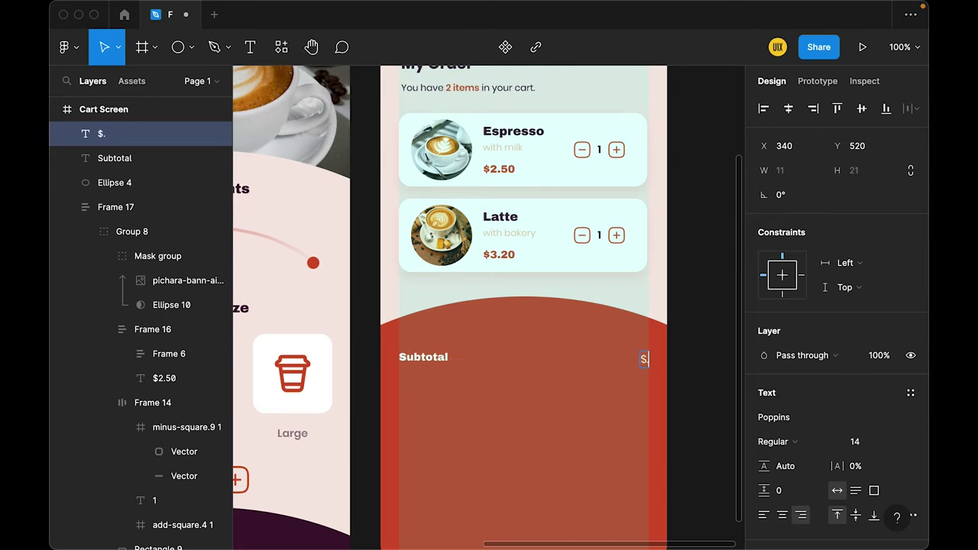
pyautogui.press('Escape')
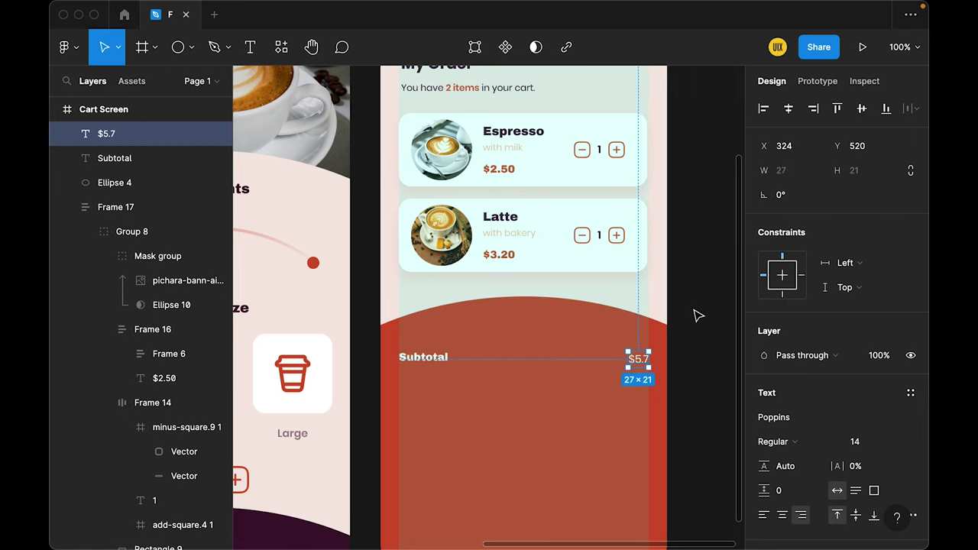
# - Give the $5.7 price a medium weight and move it with Subtotal as one row
pyautogui.click(783, 442)
pyautogui.click(800, 498)
pyautogui.click(787, 442)
pyautogui.click(806, 413)
pyautogui.click(690, 353)
pyautogui.scroll(-5, 690, 354)
pyautogui.scroll(2, 637, 231)
pyautogui.click(637, 229)
pyautogui.keyDown('shift'); pyautogui.click(423, 226); pyautogui.keyUp('shift')
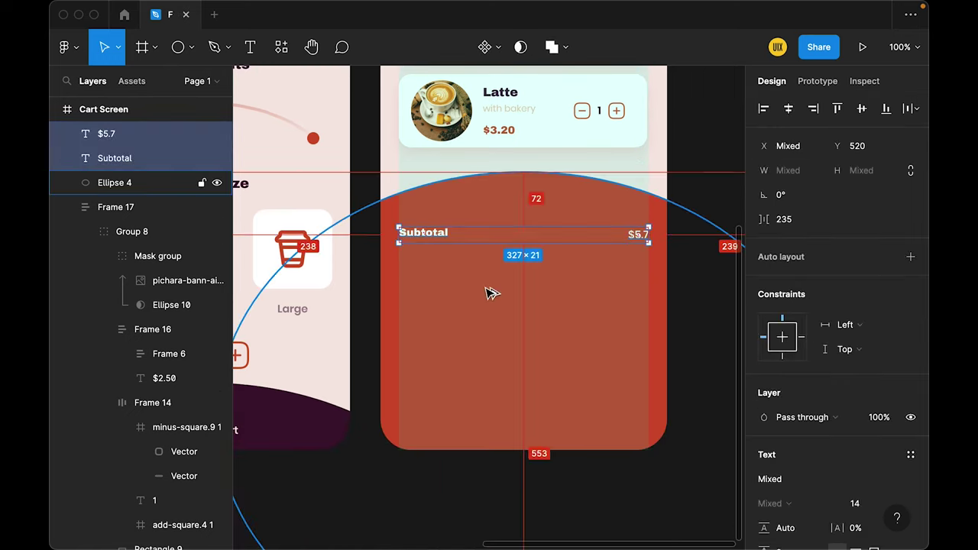
pyautogui.press('Escape')
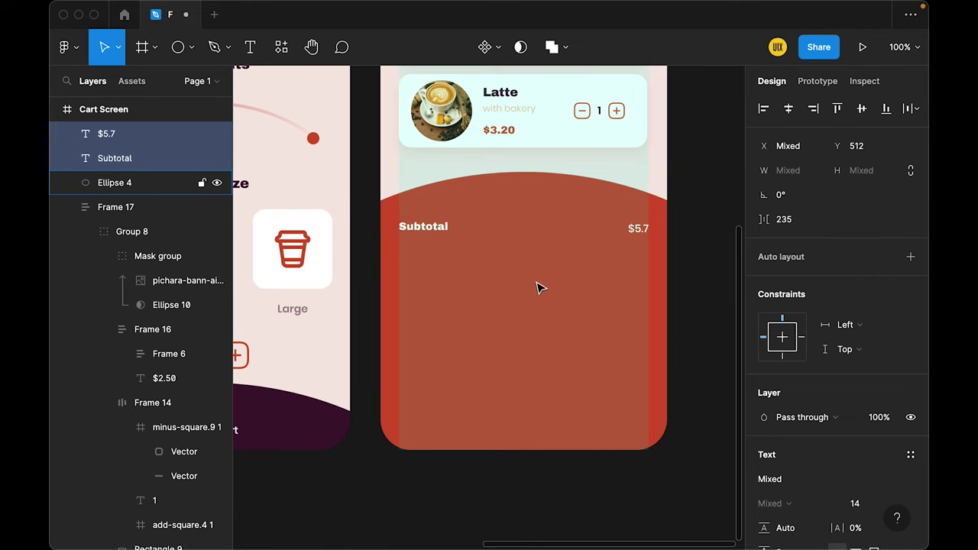
pyautogui.click(191, 47)
pyautogui.click(176, 102)
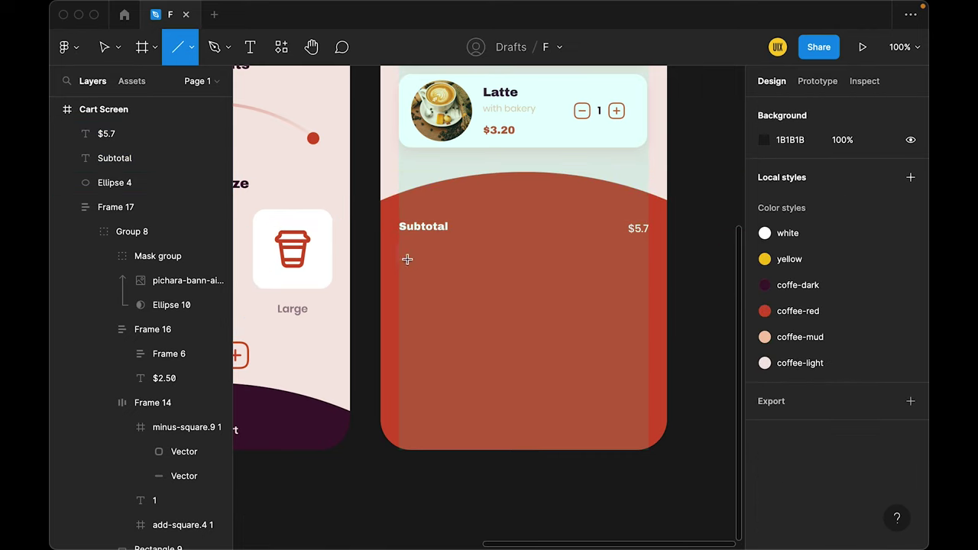
# - Draw a divider line under Subtotal with a coffee-mud stroke at 10% opacity
pyautogui.moveTo(400, 254); pyautogui.dragTo(649, 291)
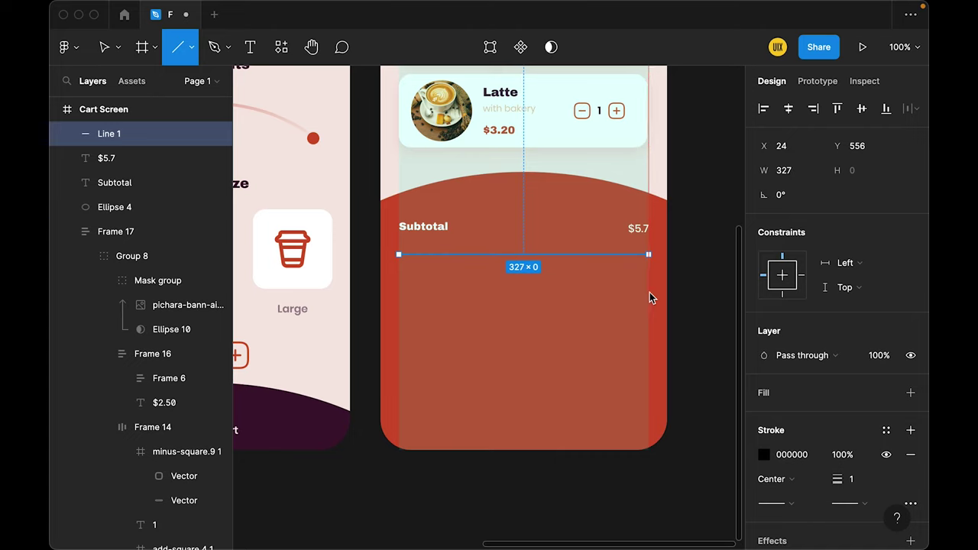
pyautogui.click(886, 430)
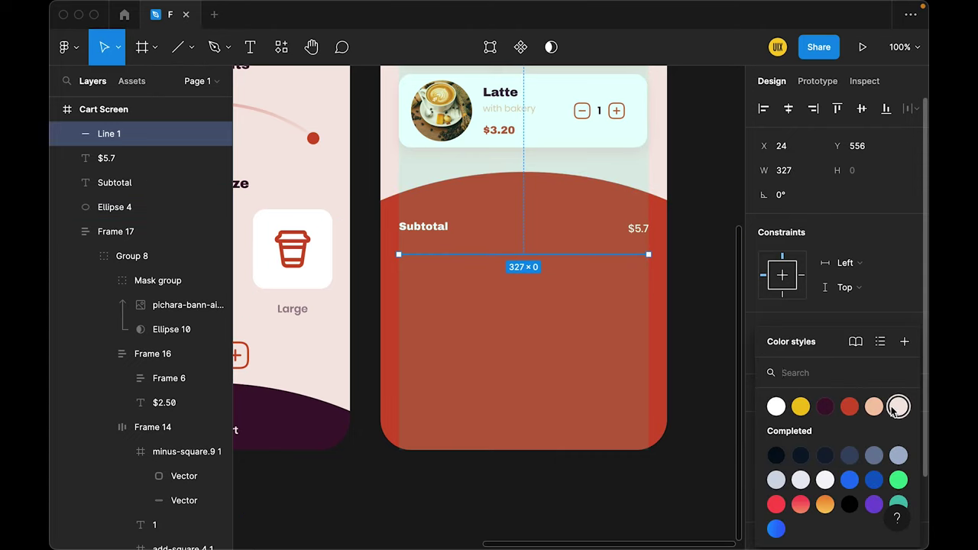
pyautogui.click(873, 405)
pyautogui.press('4')
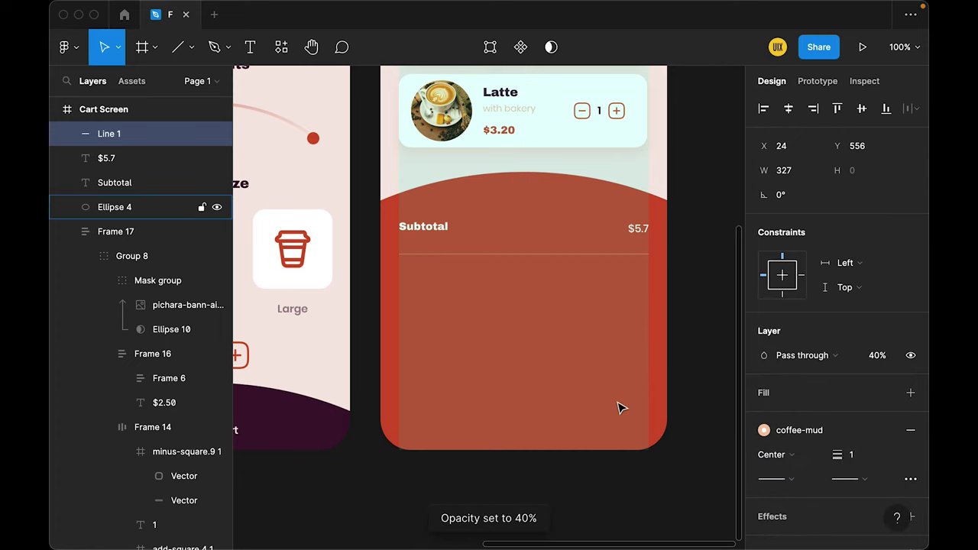
pyautogui.press('1')
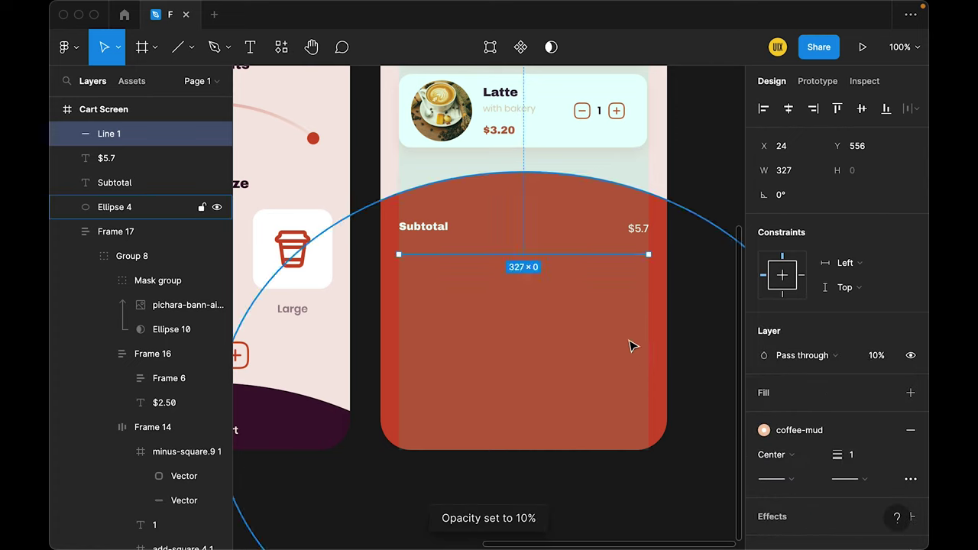
pyautogui.press('Down')
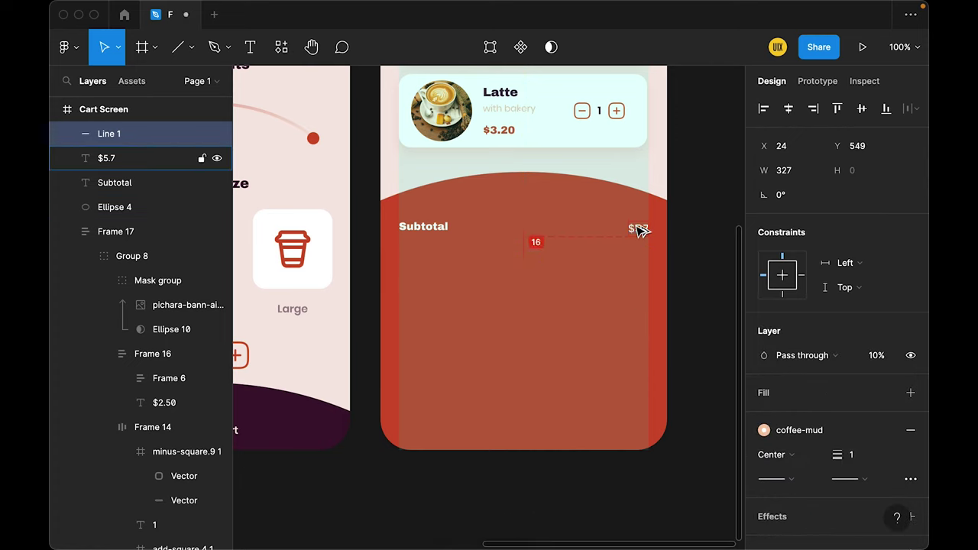
# - Duplicate the Subtotal row and its divider just below
pyautogui.click(640, 229)
pyautogui.keyDown('shift'); pyautogui.click(587, 248); pyautogui.keyUp('shift')
pyautogui.keyDown('shift'); pyautogui.click(437, 232); pyautogui.keyUp('shift')
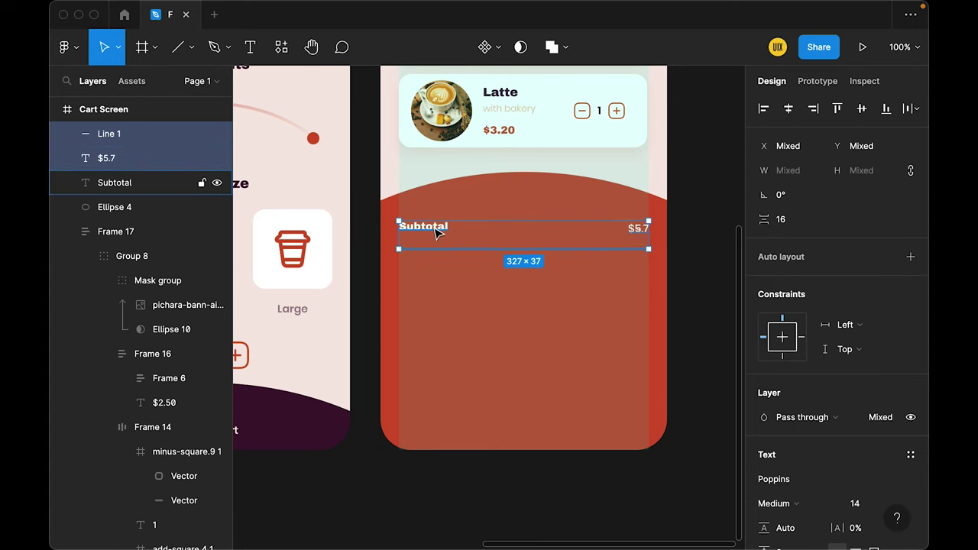
pyautogui.moveTo(437, 231); pyautogui.dragTo(443, 273)
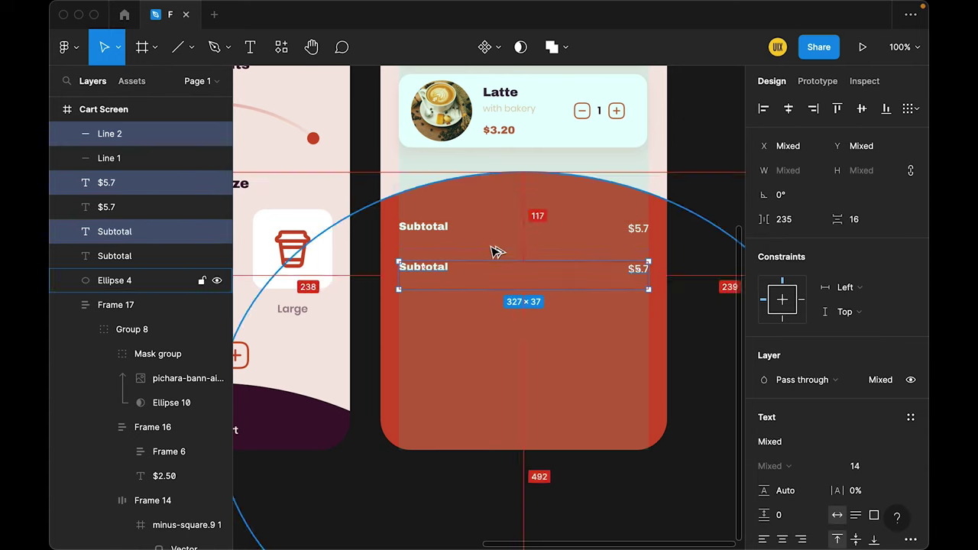
pyautogui.press('Down')
pyautogui.press('Down')
pyautogui.press('Down')
pyautogui.click(697, 219)
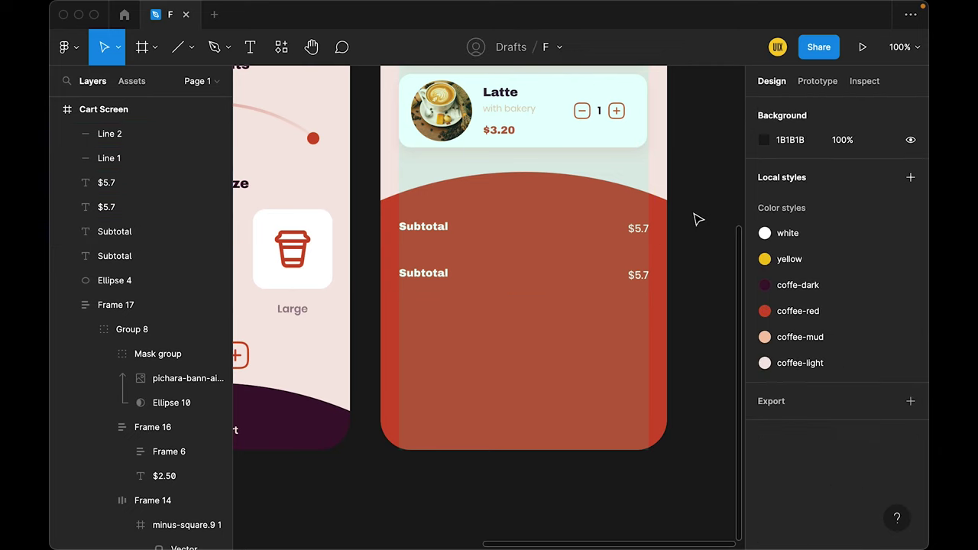
pyautogui.click(617, 250)
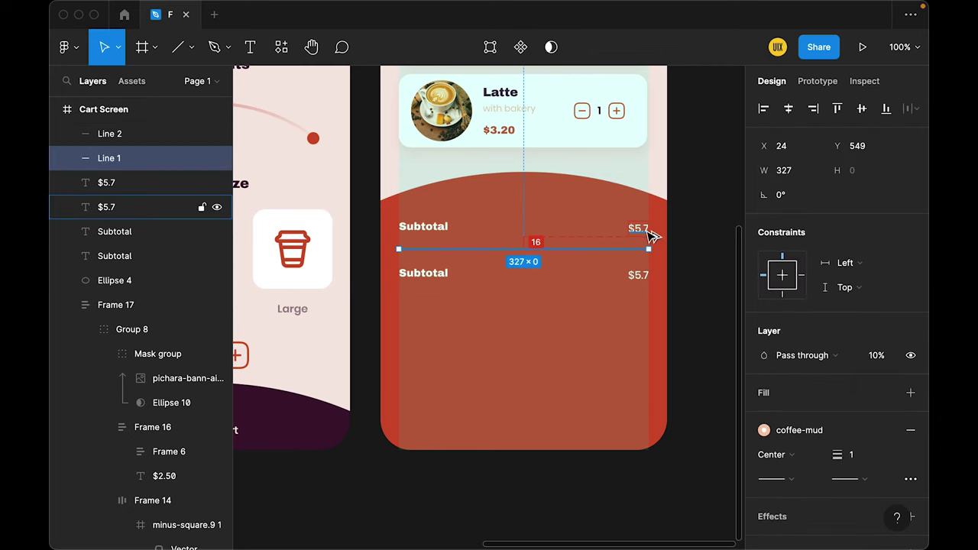
pyautogui.click(698, 211)
# - Create 'Shipping Cost' and 'Taxes' rows, each priced $1.00
pyautogui.click(443, 272)
pyautogui.press('Return')
pyautogui.write('Shipping Cost')
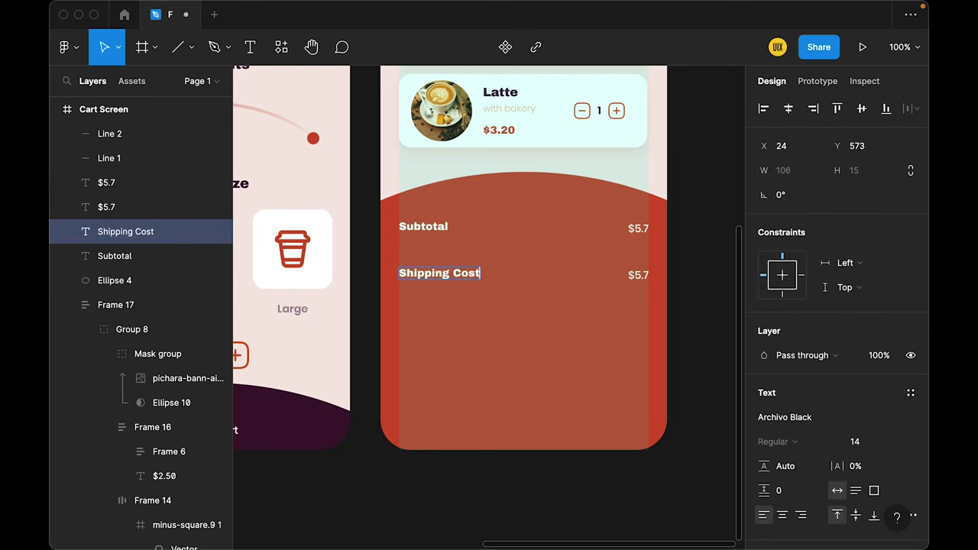
pyautogui.doubleClick(638, 275)
pyautogui.write('$1')
pyautogui.moveTo(439, 273); pyautogui.dragTo(465, 321)
pyautogui.doubleClick(416, 320)
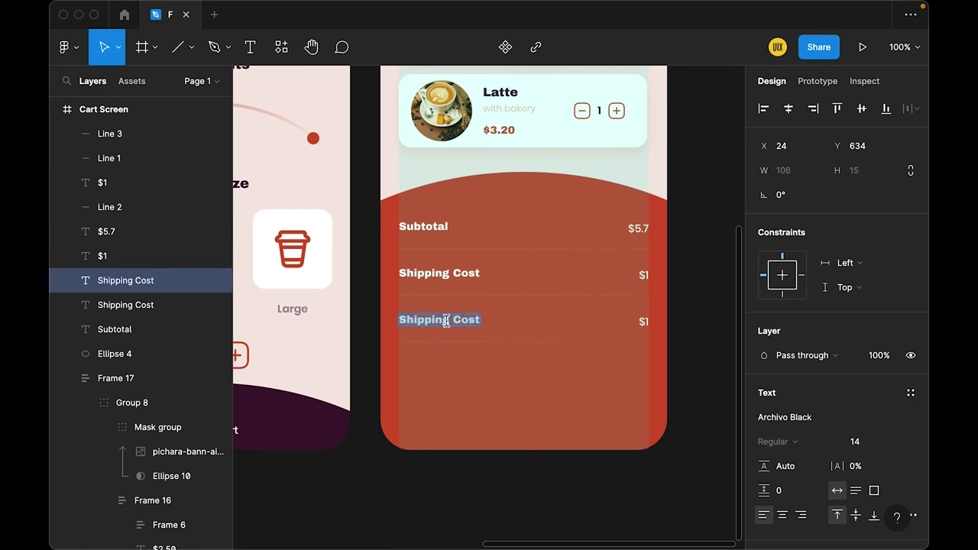
pyautogui.write('Taxes')
pyautogui.doubleClick(642, 275)
pyautogui.write('$1.00')
pyautogui.doubleClick(642, 321)
pyautogui.write('.00')
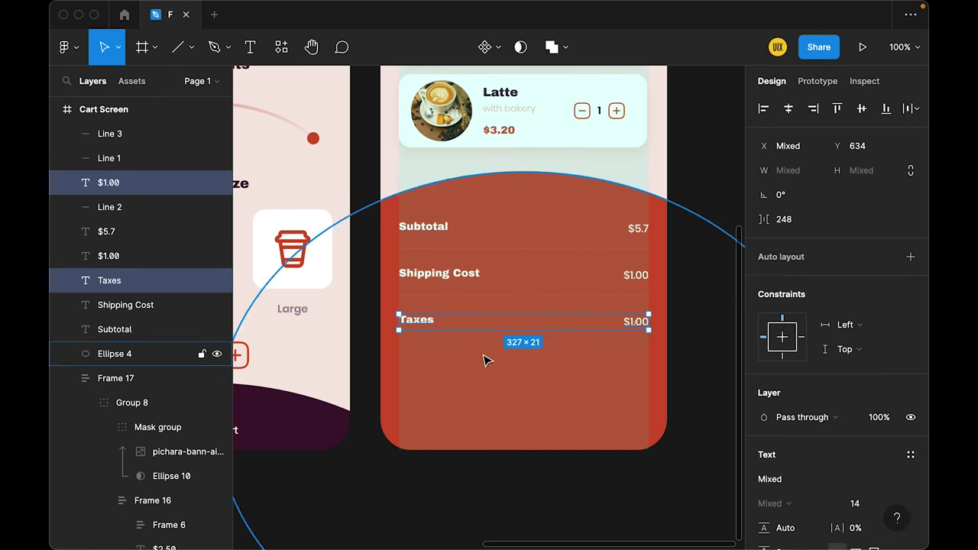
# - Duplicate the Taxes row below and relabel it 'Total'
pyautogui.moveTo(416, 319); pyautogui.dragTo(416, 366)
pyautogui.doubleClick(416, 366)
pyautogui.write('Total')
pyautogui.doubleClick(620, 371)
# - Enter $7.00 as the Total amount and delete the divider beneath the Total row
pyautogui.write('$7.00')
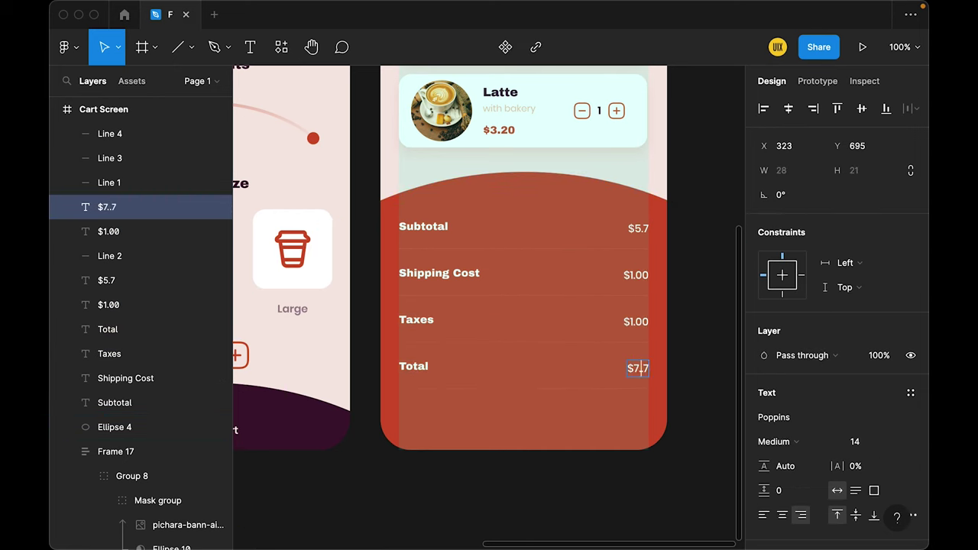
pyautogui.click(535, 389)
pyautogui.press('Delete')
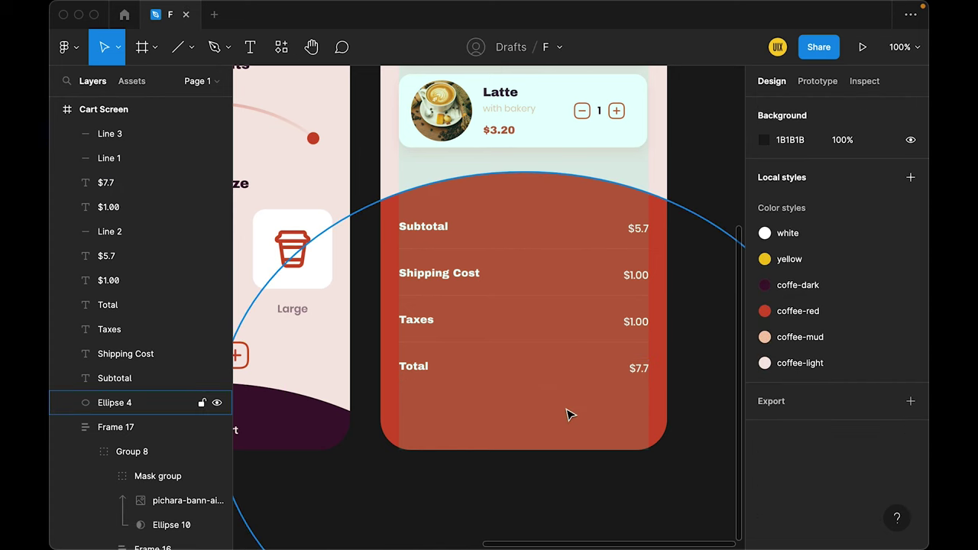
# - Move the Shipping Cost, Taxes and Total rows up closer together
pyautogui.moveTo(681, 284); pyautogui.dragTo(389, 299)
pyautogui.moveTo(519, 275); pyautogui.dragTo(519, 269)
pyautogui.moveTo(672, 305); pyautogui.dragTo(637, 323)
pyautogui.moveTo(563, 333); pyautogui.dragTo(563, 322)
pyautogui.moveTo(672, 382)
pyautogui.mouseDown()
pyautogui.moveTo(595, 336)
pyautogui.moveTo(596, 318)
pyautogui.mouseUp()
pyautogui.click(694, 334)
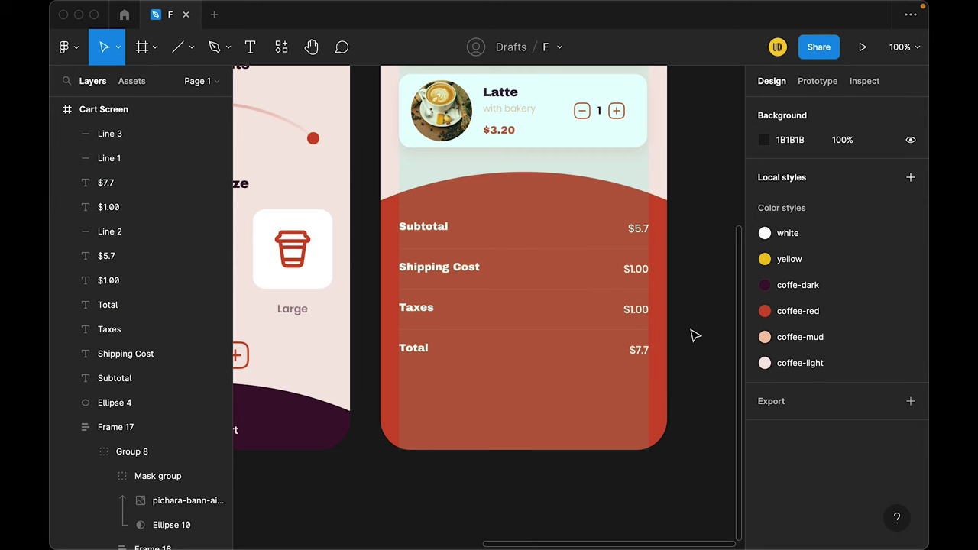
pyautogui.press('-')
pyautogui.hscroll(-2, 561, 406)
pyautogui.click(376, 363)
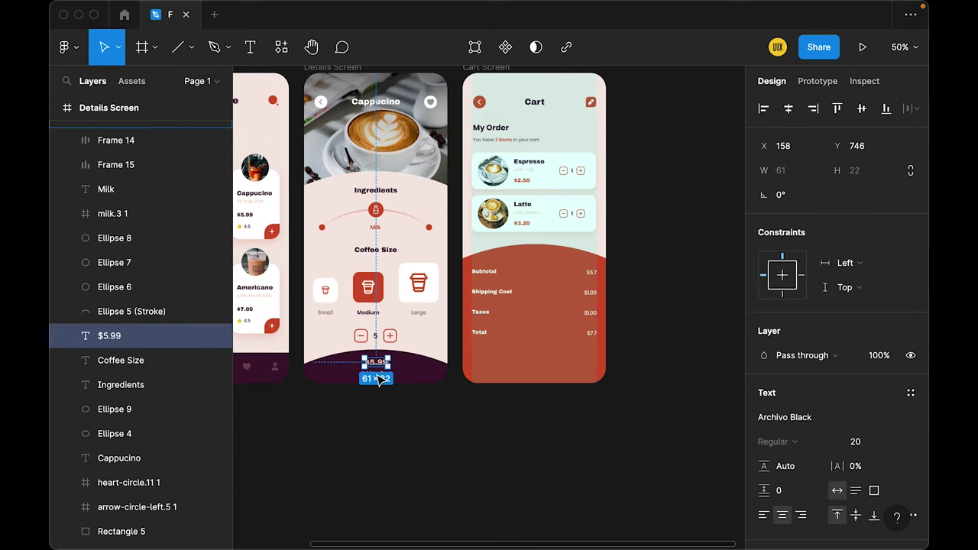
# - Copy the Details Screen's dark bottom bar into the Cart Screen, nudged up slightly
pyautogui.moveTo(413, 371); pyautogui.dragTo(600, 348)
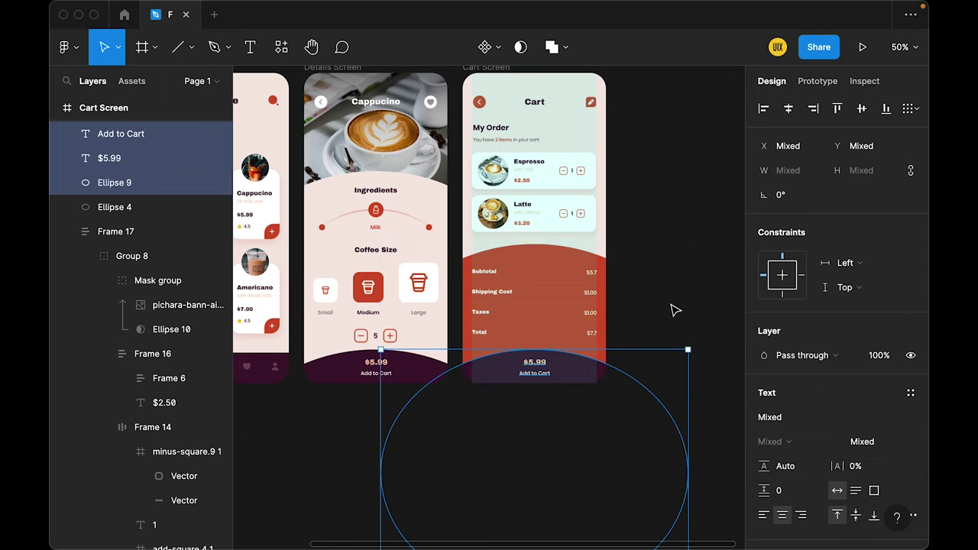
pyautogui.press('Up')
pyautogui.press('Up')
pyautogui.press('Up')
pyautogui.press('Up')
pyautogui.press('Up')
pyautogui.press('Up')
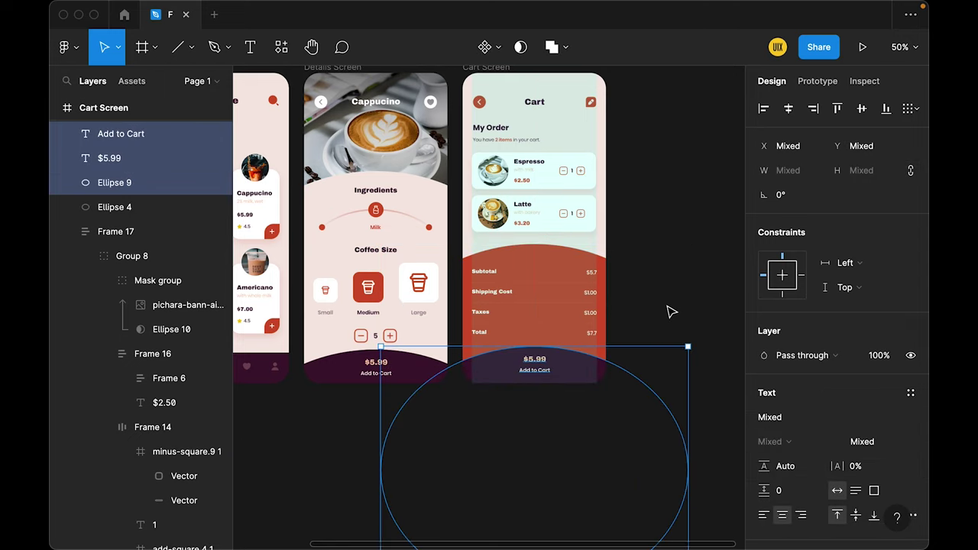
pyautogui.click(668, 308)
pyautogui.click(497, 67)
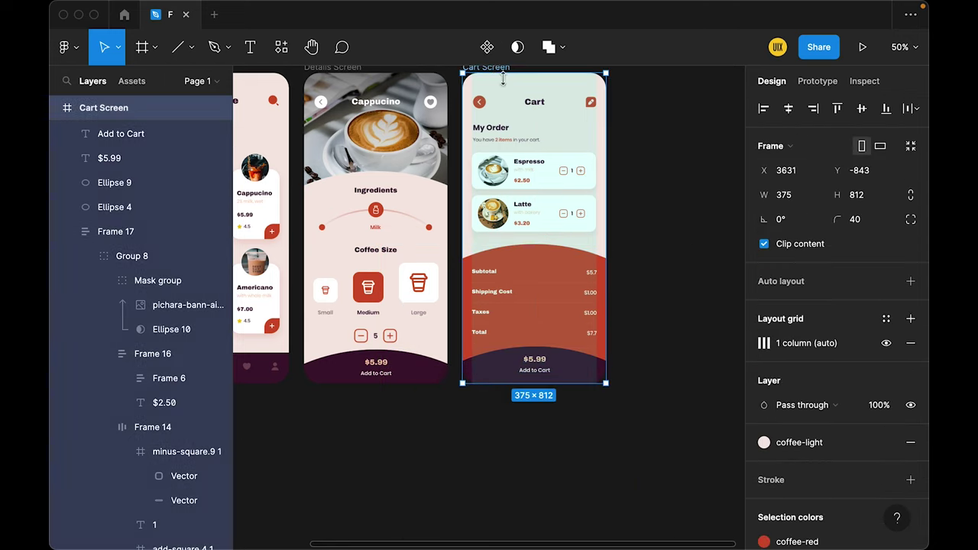
pyautogui.hotkey('shift', '2')
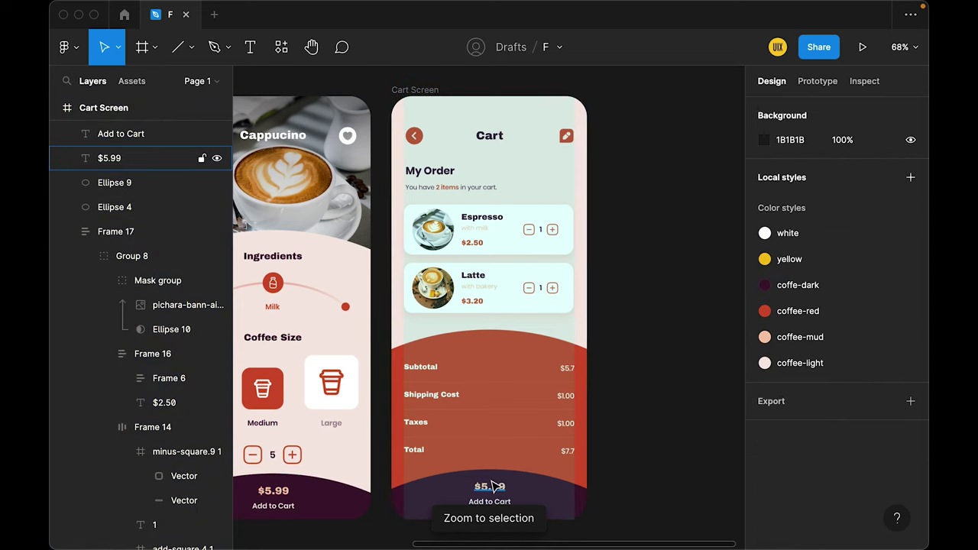
# - Change the copied bar's texts to '$7.7' and 'Proceed to Checkout', and hide the Cart Screen's layout grid
pyautogui.doubleClick(490, 484)
pyautogui.write('$7.7')
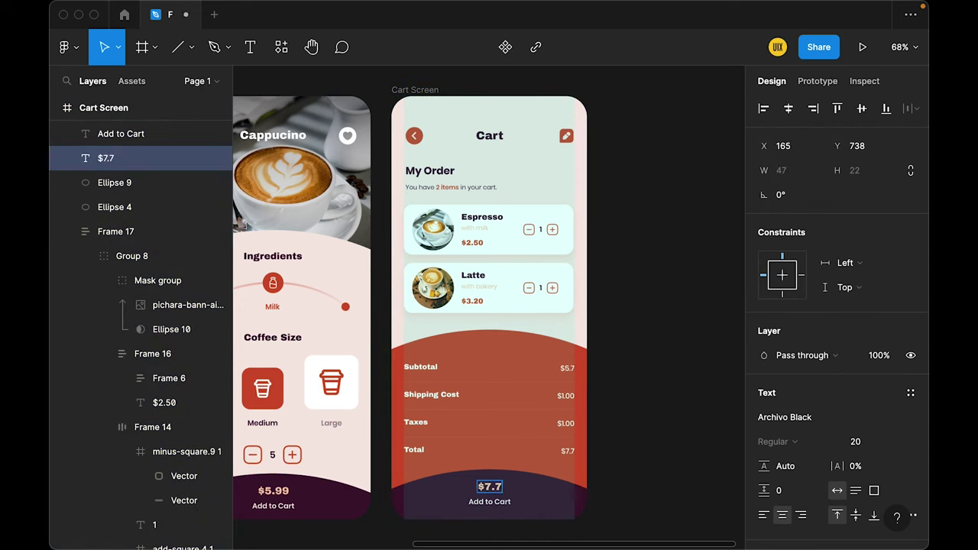
pyautogui.press('Escape')
pyautogui.doubleClick(490, 503)
pyautogui.write('Proceed to Checkout')
pyautogui.click(639, 482)
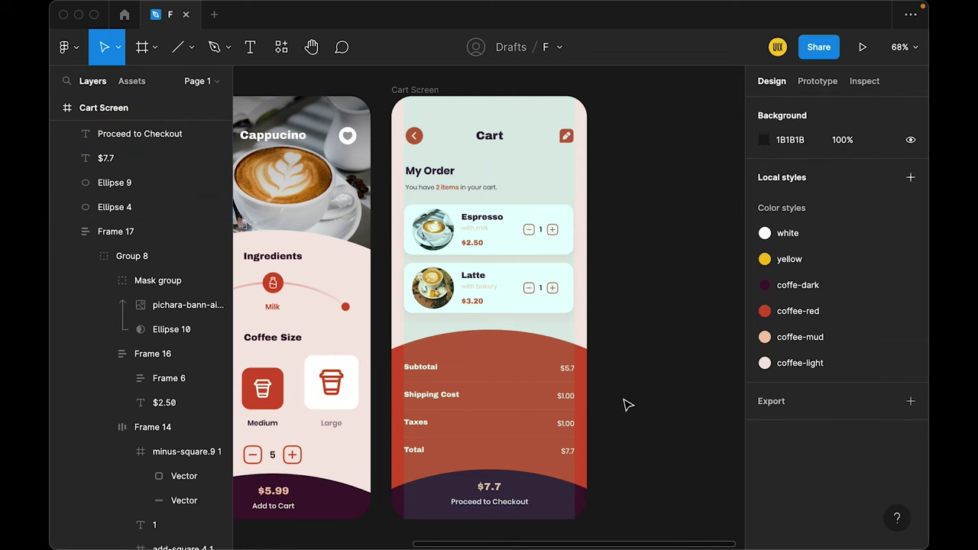
pyautogui.click(424, 92)
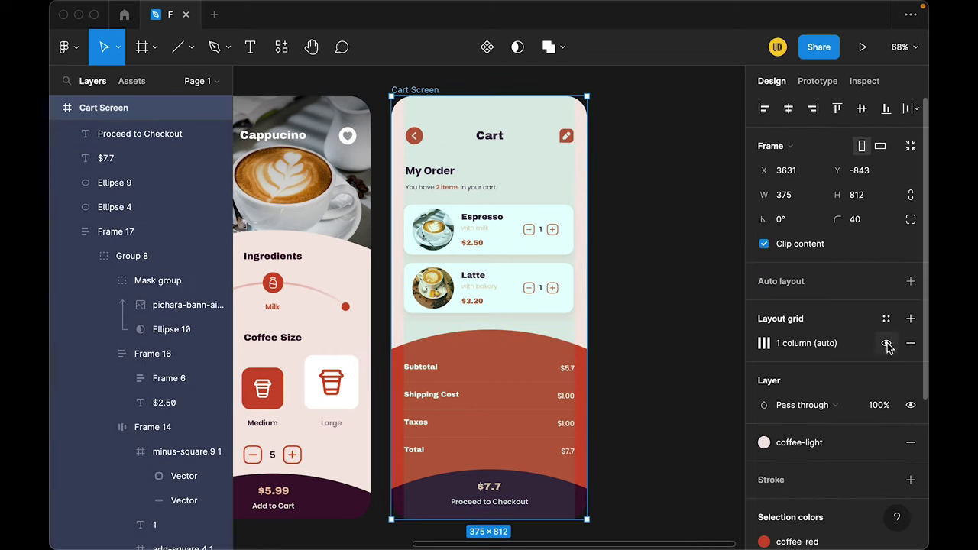
pyautogui.click(886, 346)
pyautogui.click(685, 328)
# - Send the dark curve on the Home Screen behind the bottom navigation icons
pyautogui.hotkey('shift', '2')
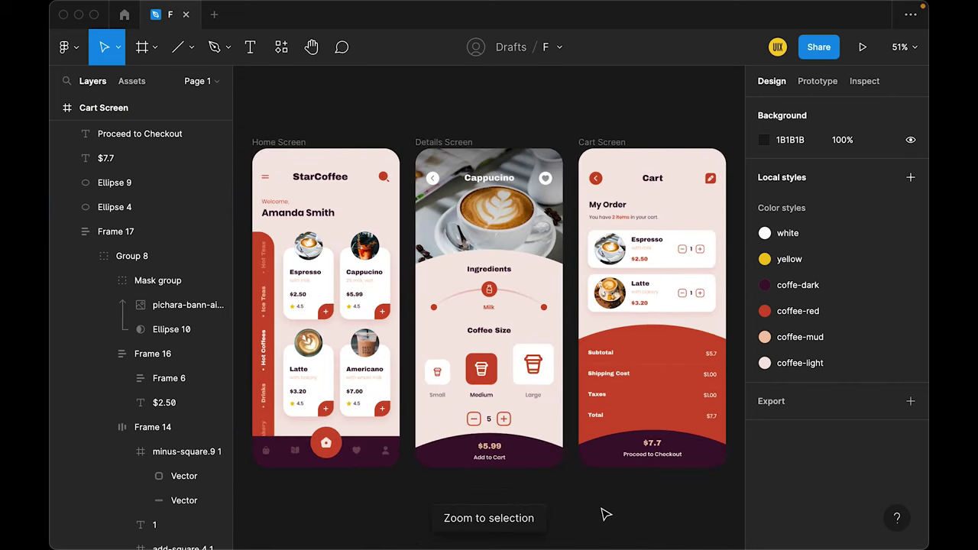
pyautogui.click(375, 463)
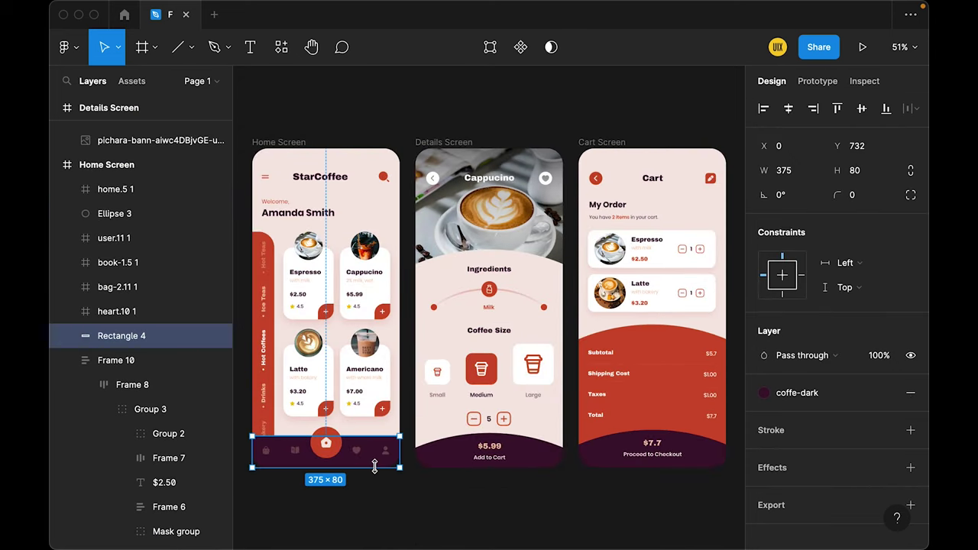
pyautogui.click(378, 468)
pyautogui.click(596, 452)
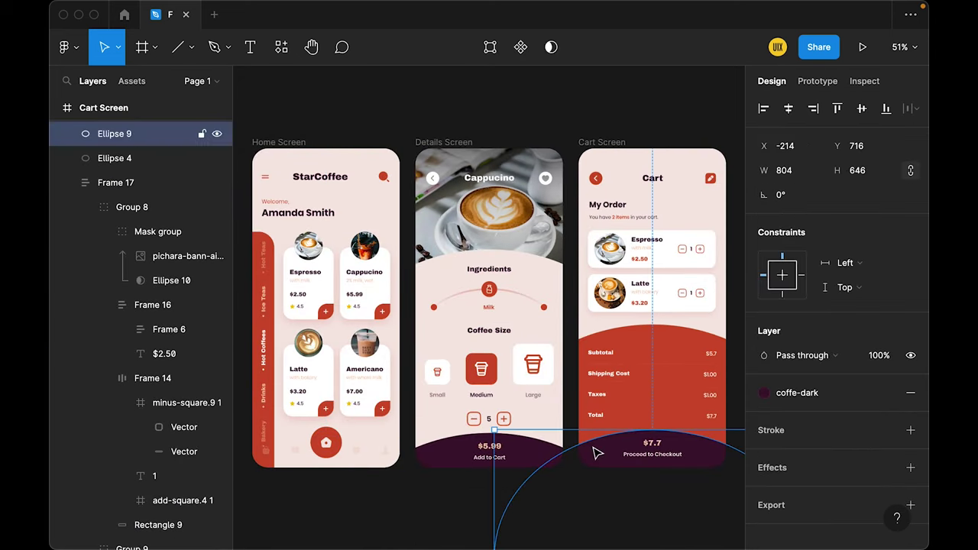
pyautogui.click(410, 485)
pyautogui.click(271, 142)
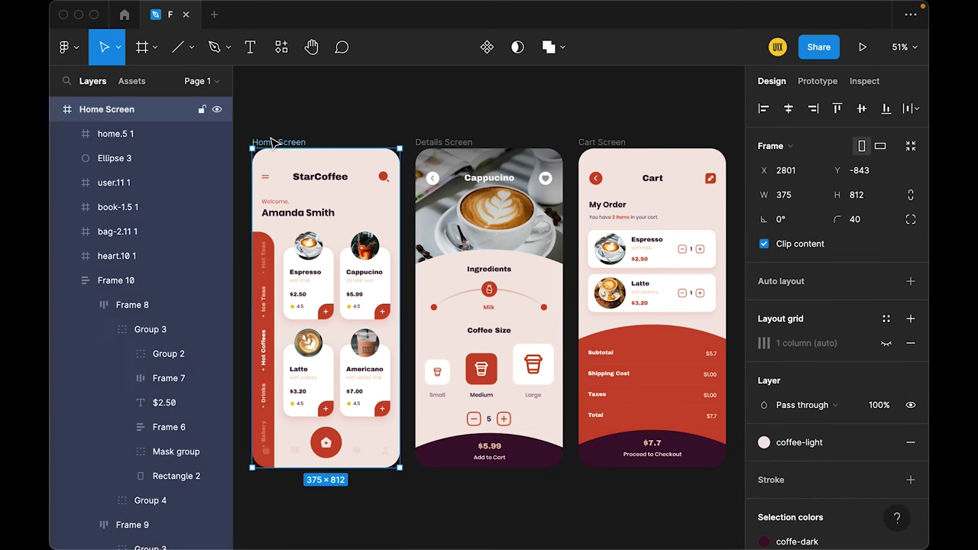
pyautogui.click(275, 455)
pyautogui.click(267, 386)
pyautogui.keyDown('shift'); pyautogui.click(257, 448); pyautogui.keyUp('shift')
pyautogui.rightClick(294, 457)
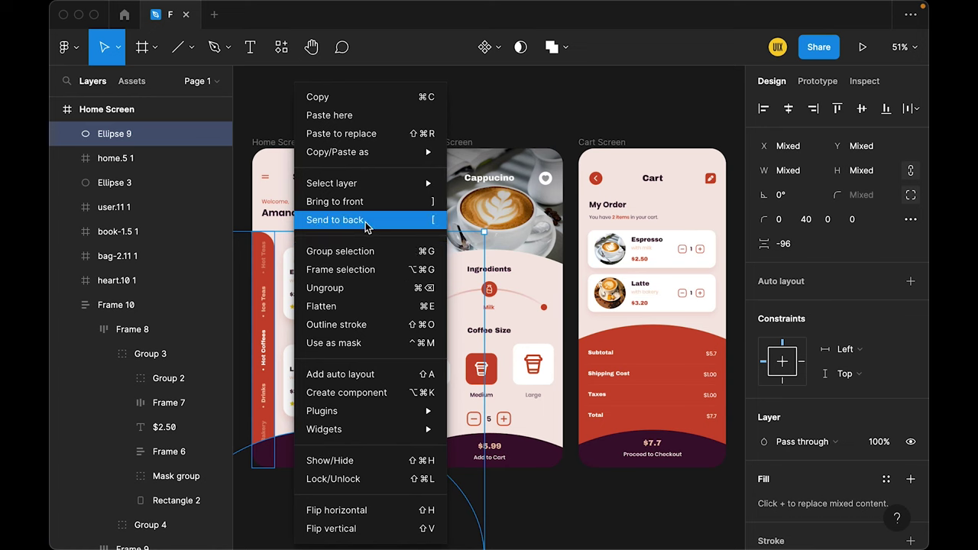
pyautogui.click(367, 221)
pyautogui.click(425, 518)
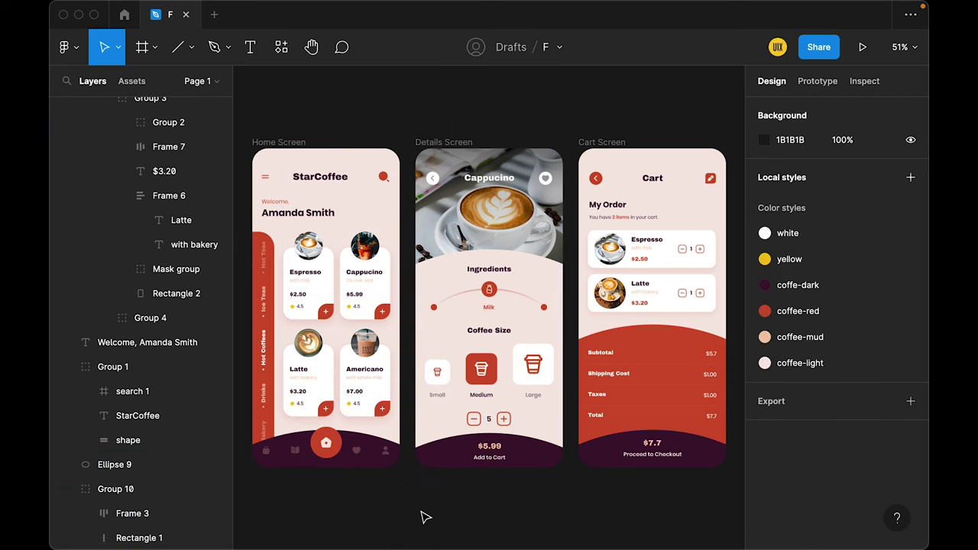
# - Nudge the Home Screen's dark curve slightly lower
pyautogui.click(332, 470)
pyautogui.press('Down')
pyautogui.press('Down')
pyautogui.press('Down')
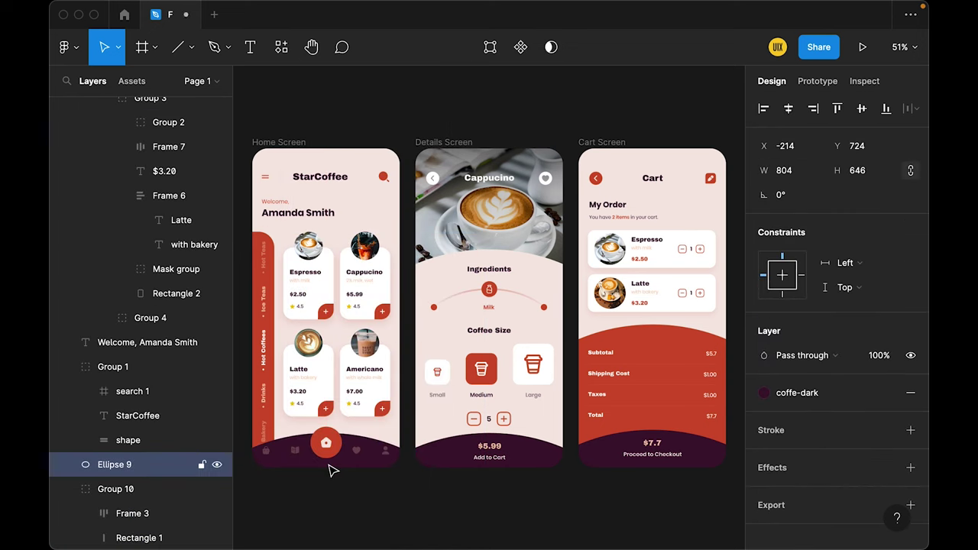
pyautogui.click(524, 504)
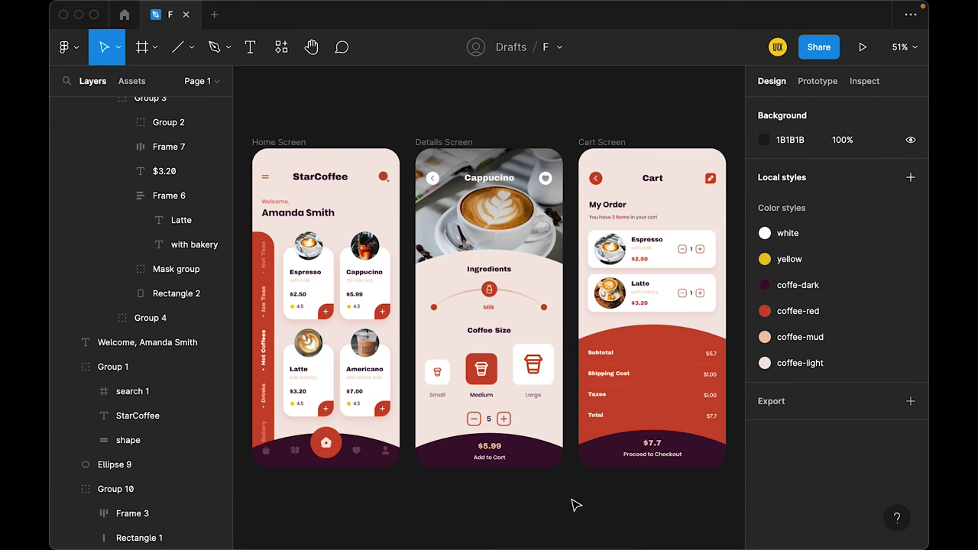
pyautogui.click(605, 466)
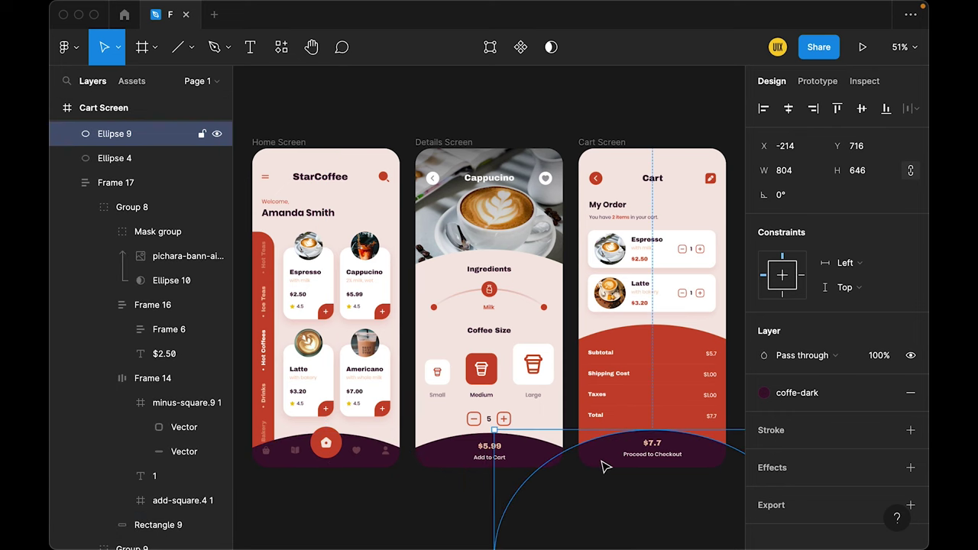
# - Top-align the dark bottom curves of the Cart, Details and Home screens, nudged down to Y 724
pyautogui.keyDown('shift'); pyautogui.click(539, 459); pyautogui.keyUp('shift')
pyautogui.keyDown('shift'); pyautogui.click(367, 451); pyautogui.keyUp('shift')
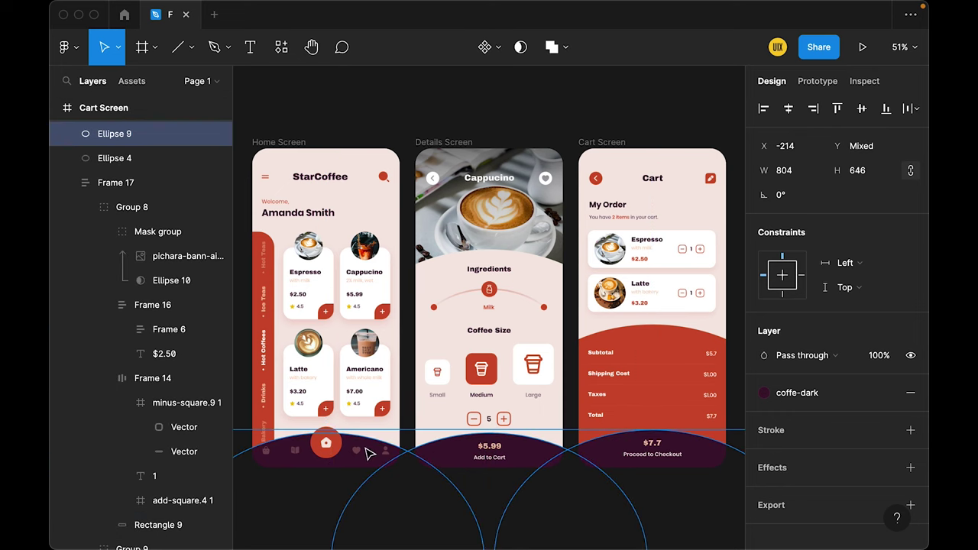
pyautogui.click(838, 109)
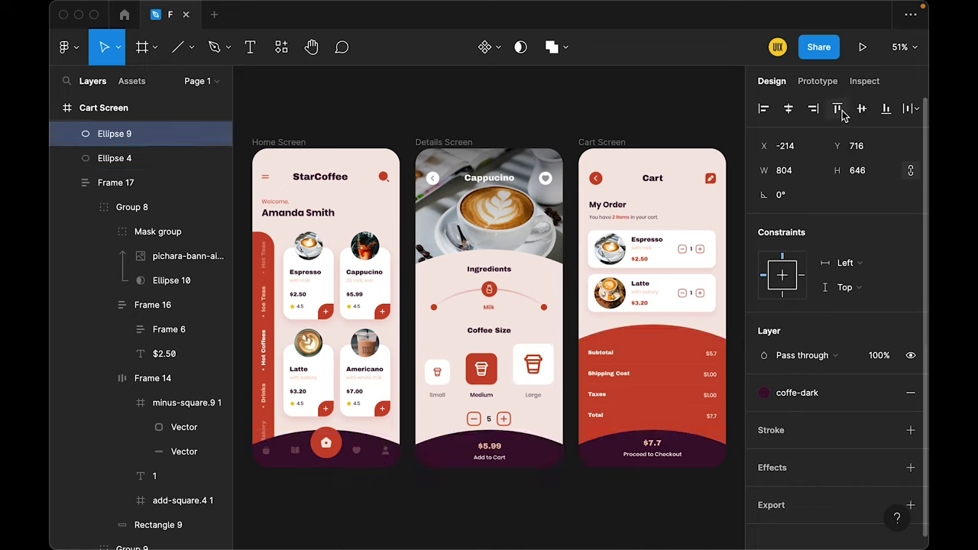
pyautogui.press('Down')
pyautogui.press('Down')
pyautogui.press('Down')
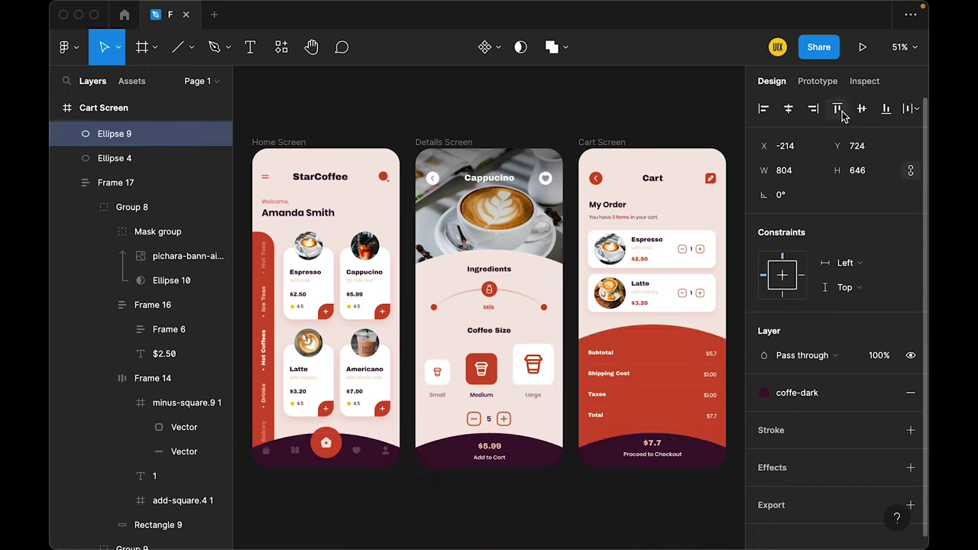
pyautogui.click(656, 500)
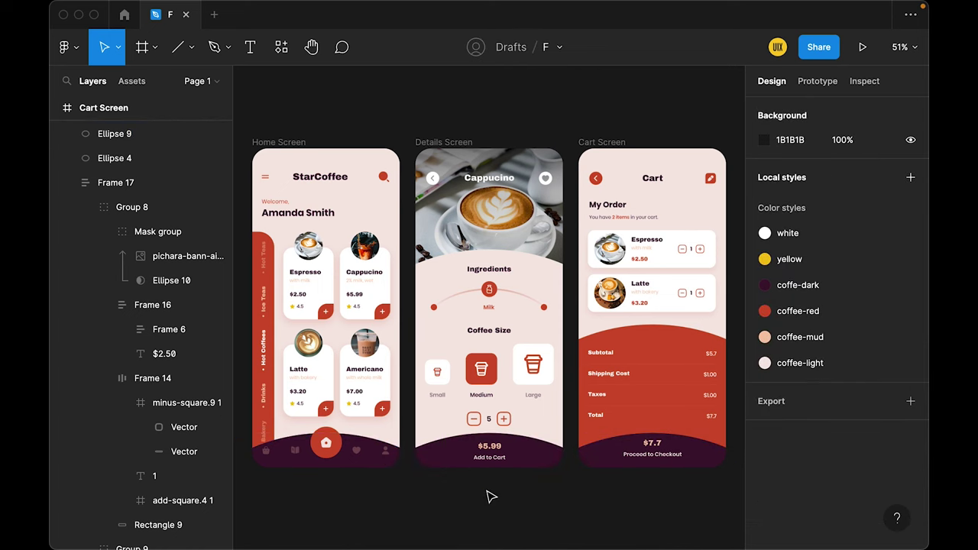
pyautogui.click(327, 445)
pyautogui.click(330, 487)
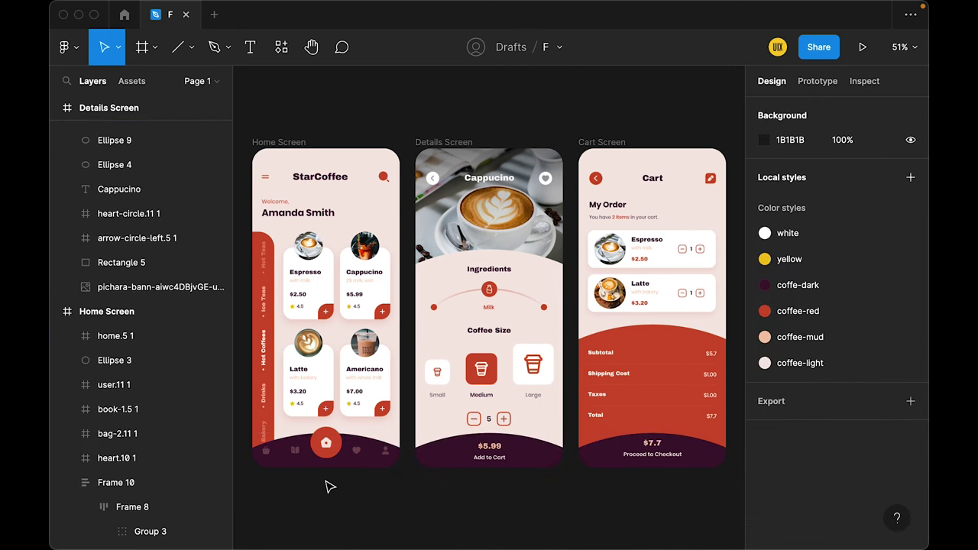